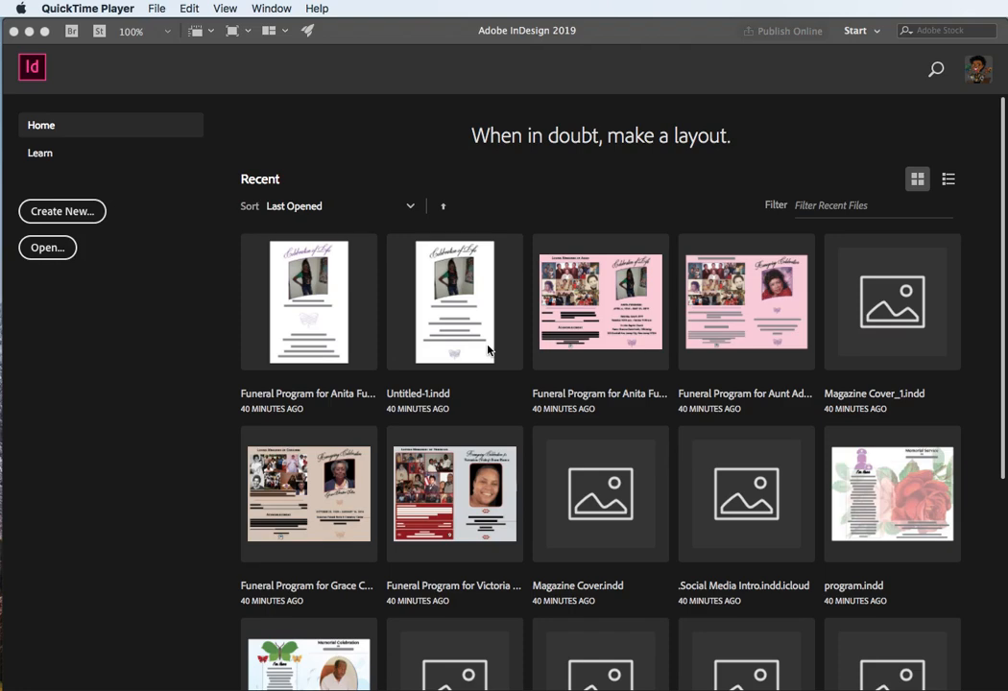
scroll(488, 350, "down", 5)
scroll(472, 341, "up", 5)
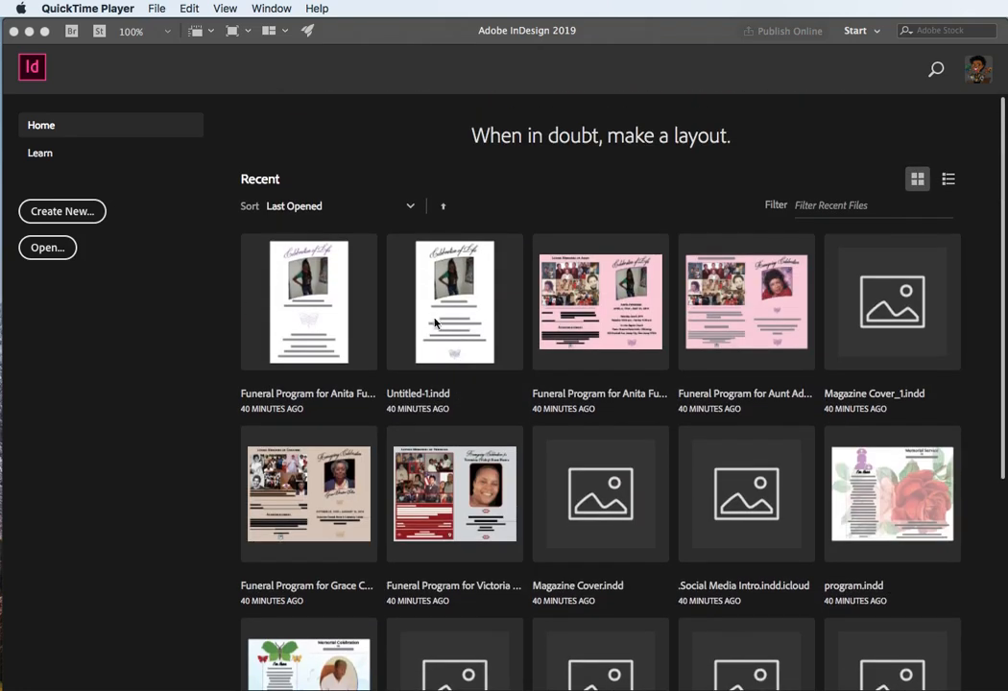
left_click(331, 39)
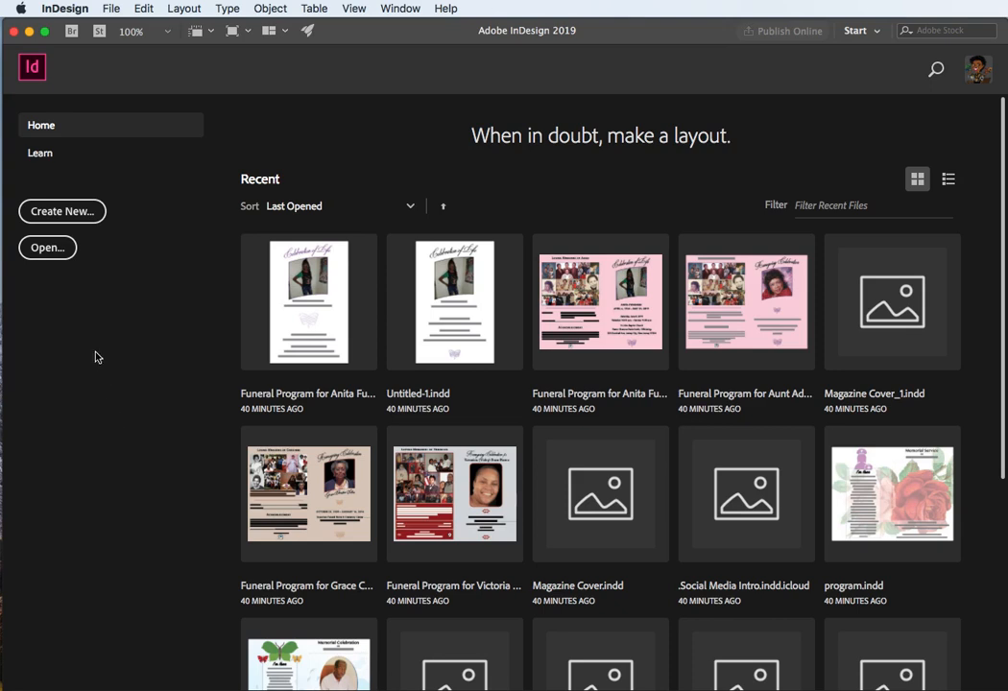
left_click(50, 217)
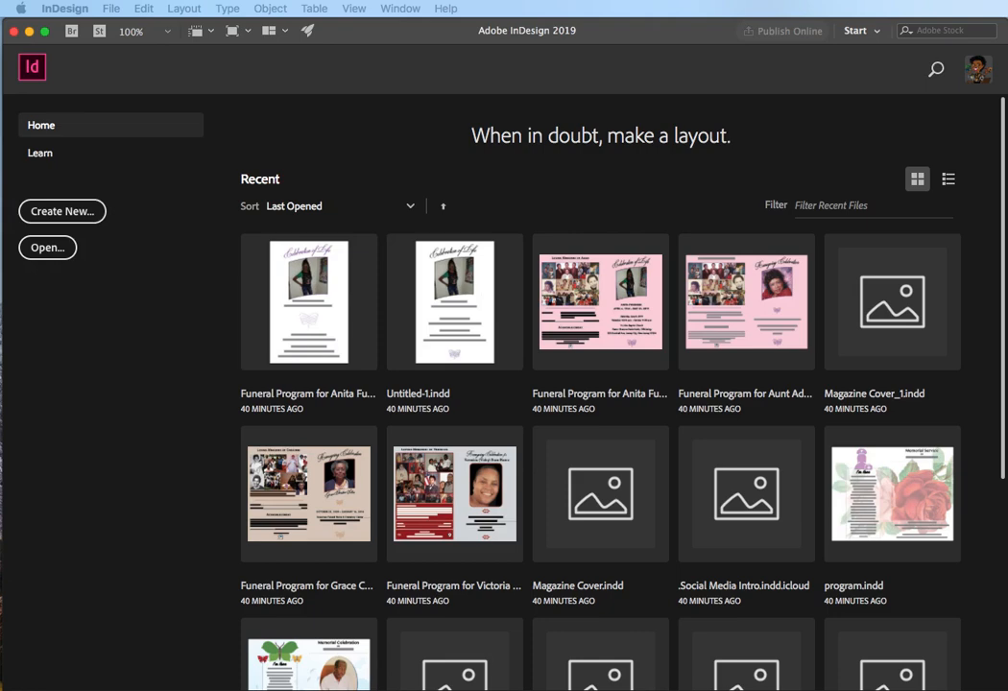
left_click_drag(860, 353, 474, 168)
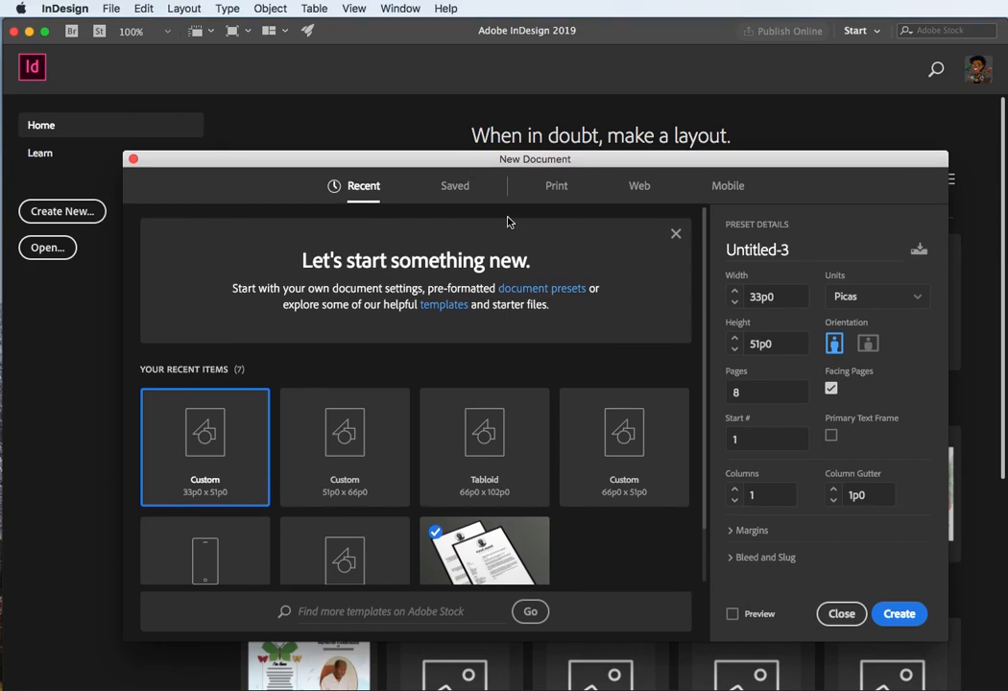
left_click(112, 10)
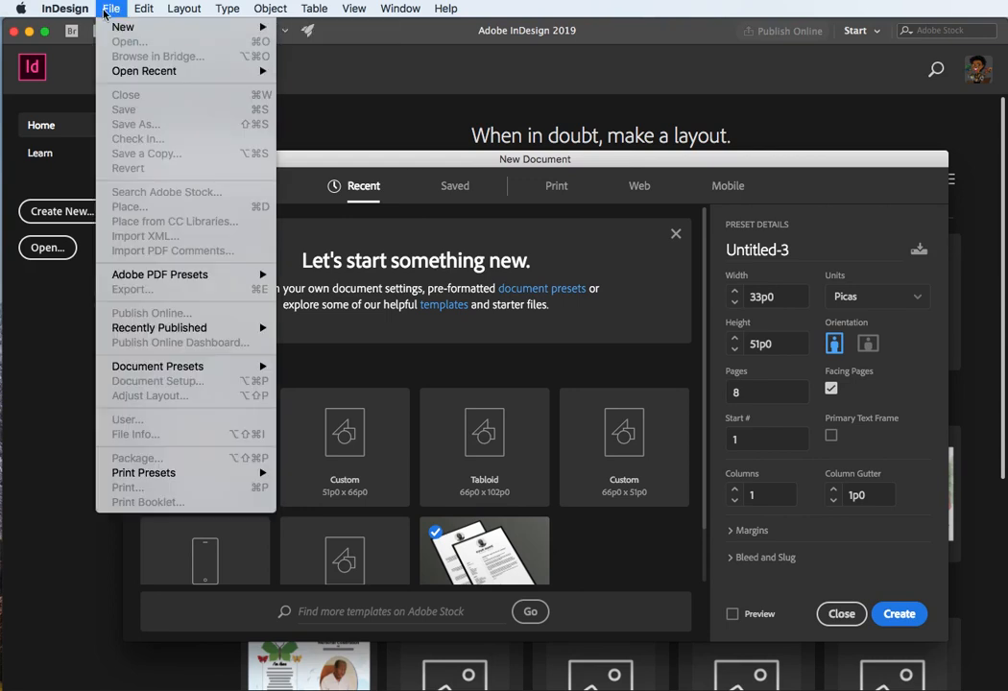
left_click(108, 9)
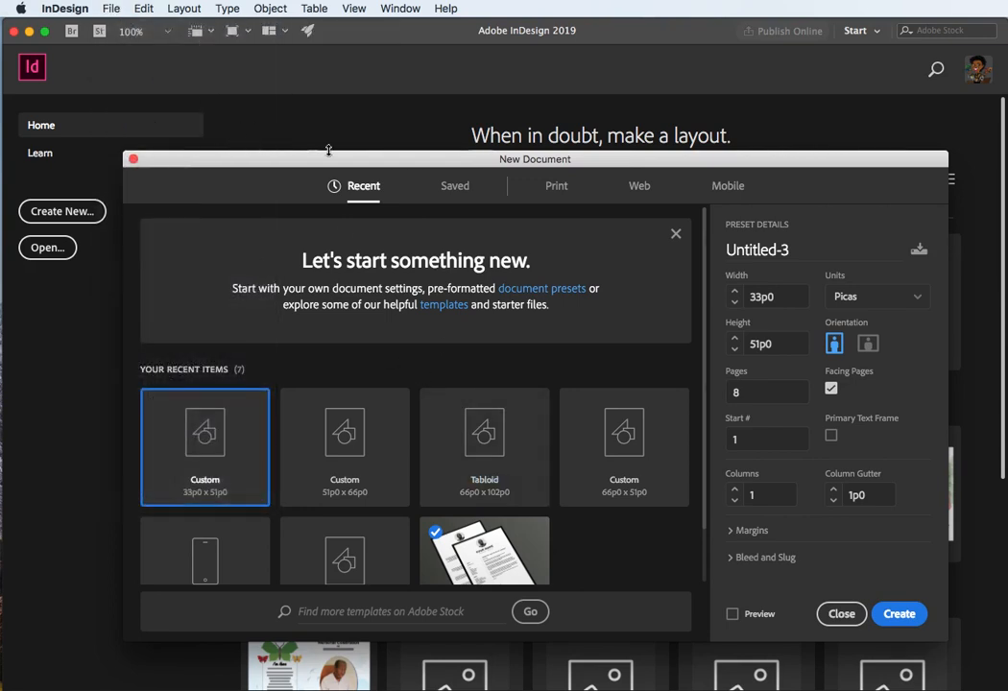
left_click_drag(306, 156, 241, 88)
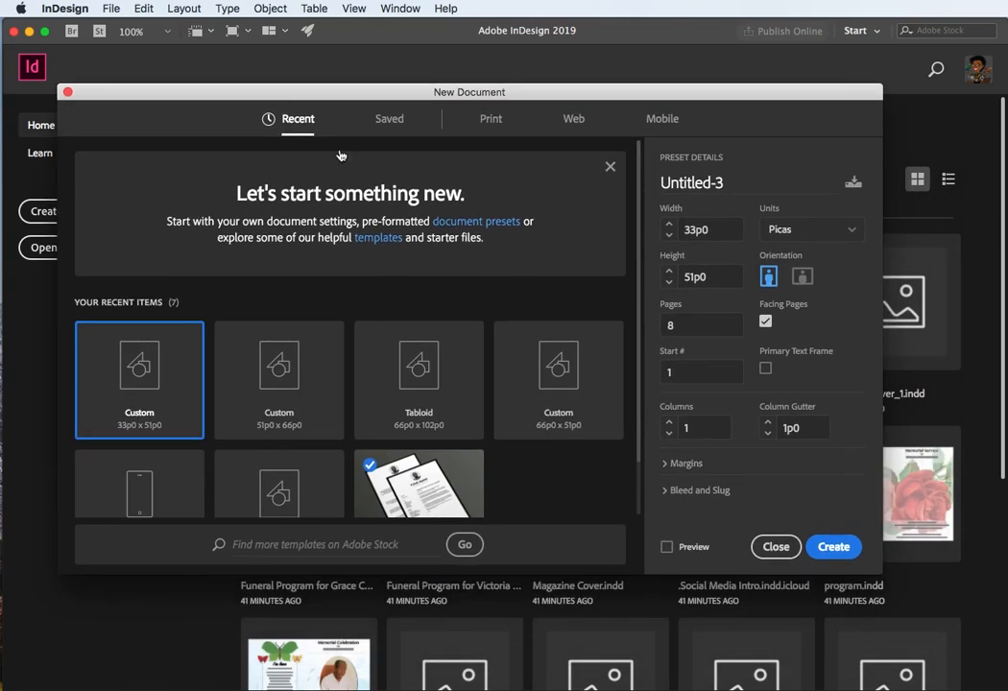
left_click(776, 546)
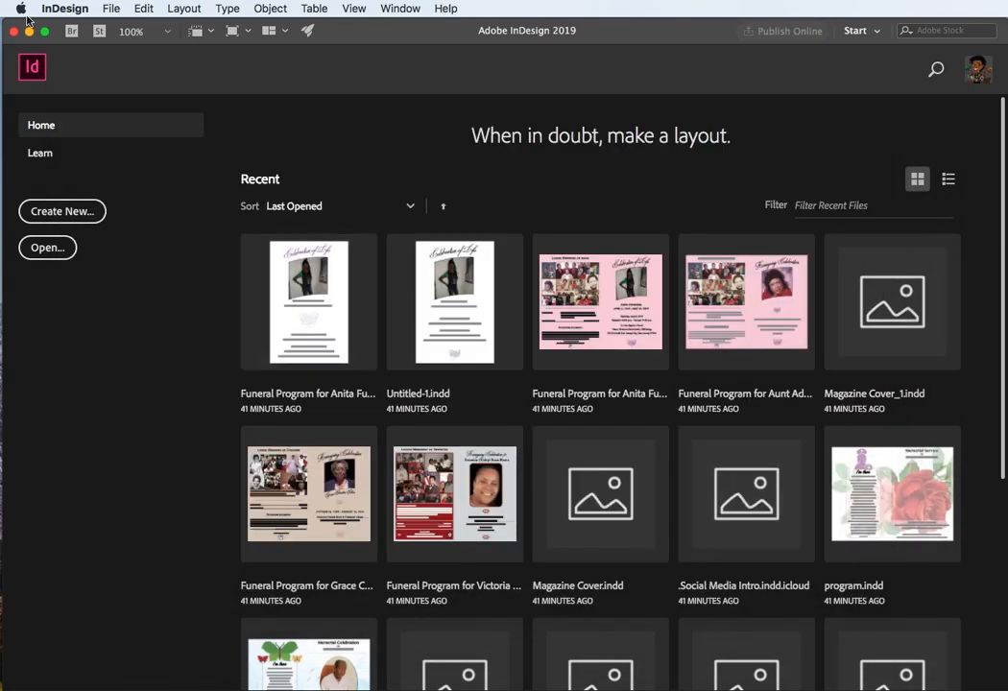
Step: Start a new document from the Print category's Letter preset and switch its units to Inches
left_click(111, 9)
mouse_move(122, 30)
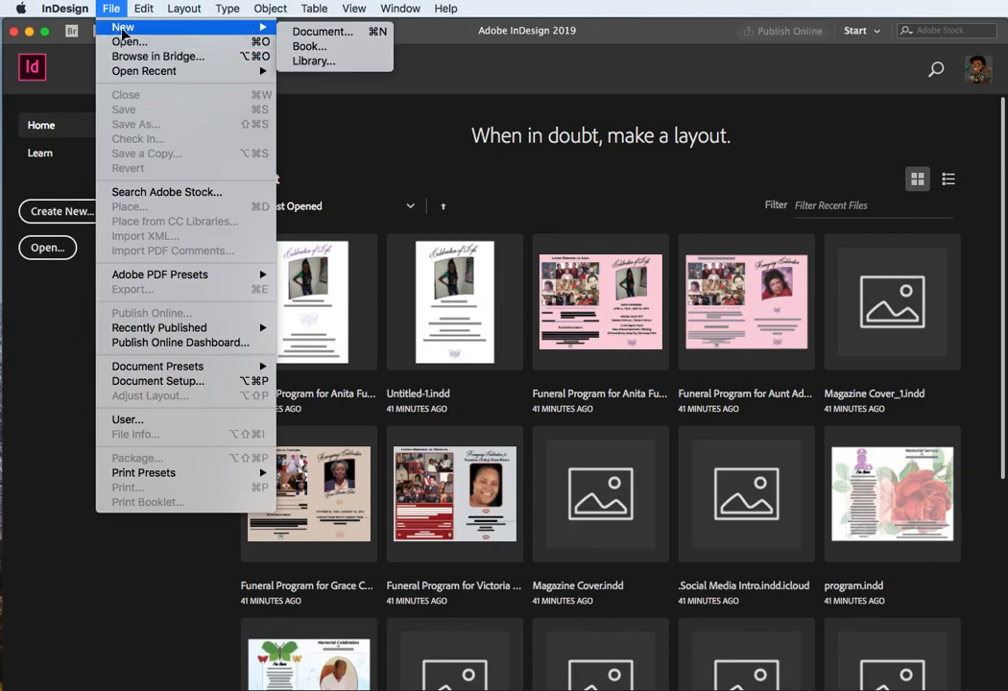
left_click(322, 30)
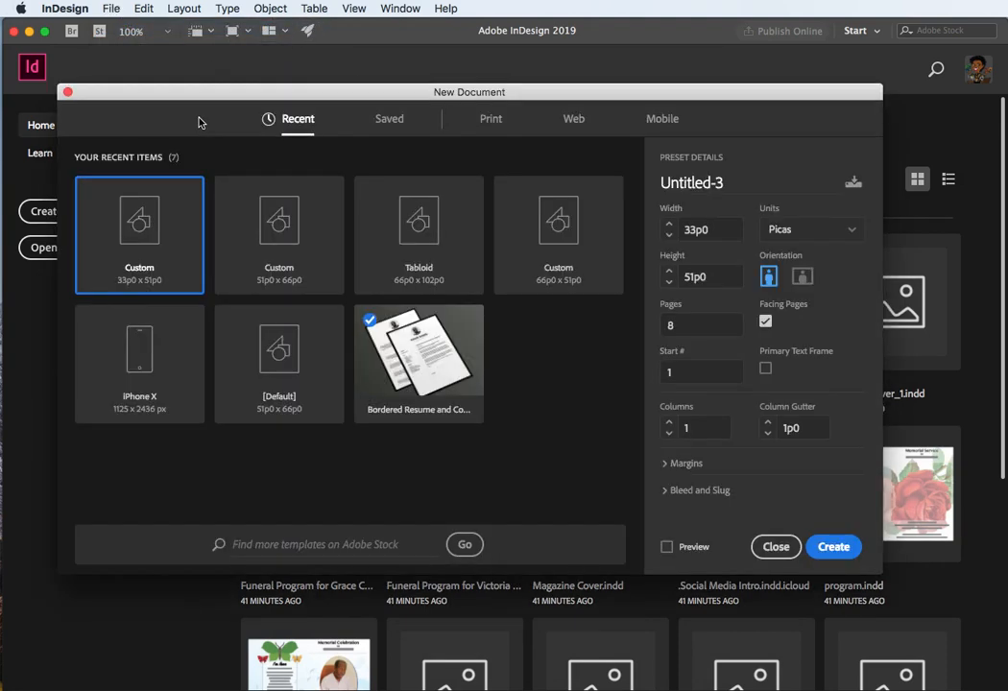
mouse_move(193, 99)
left_mouse_down()
mouse_move(188, 111)
mouse_move(201, 105)
left_mouse_up()
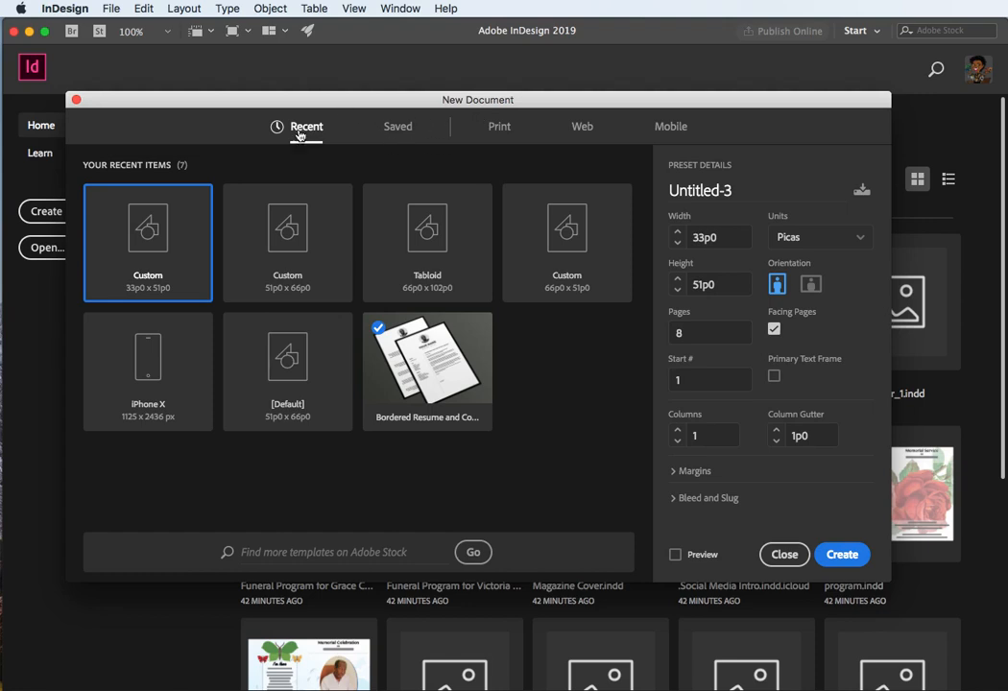
left_click(499, 130)
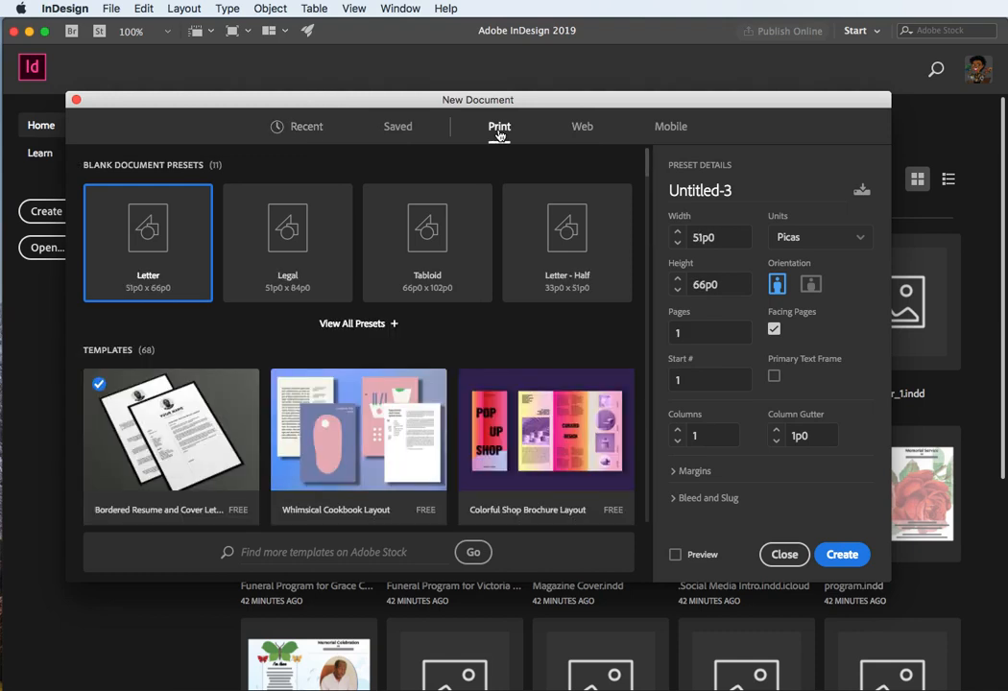
left_click(860, 244)
left_click(795, 317)
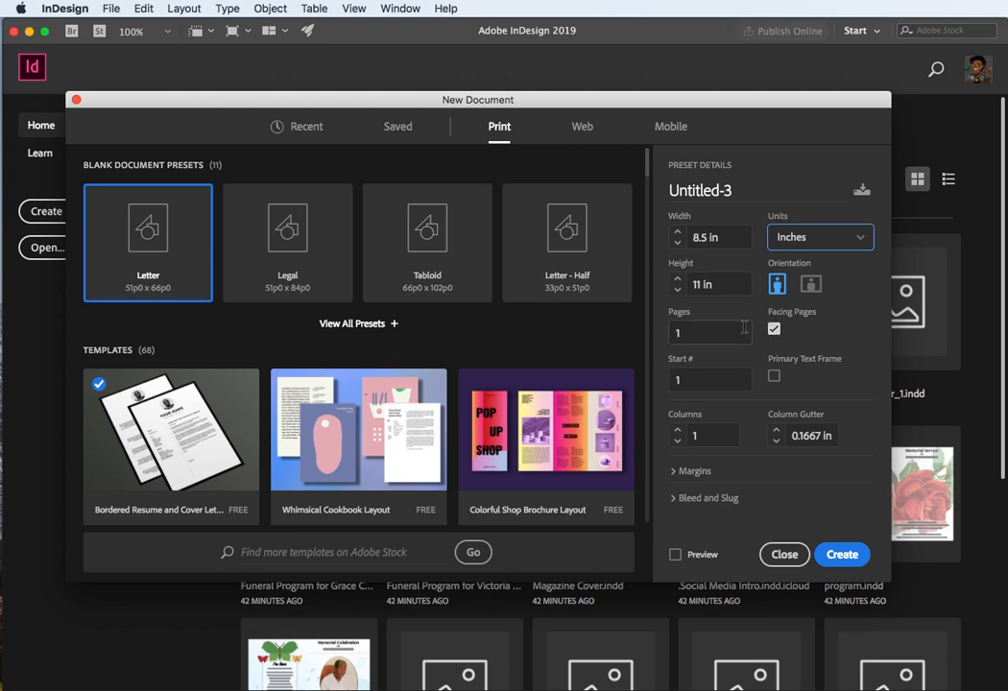
Step: Set all four linked bleed values to 0.125 in
left_click(671, 498)
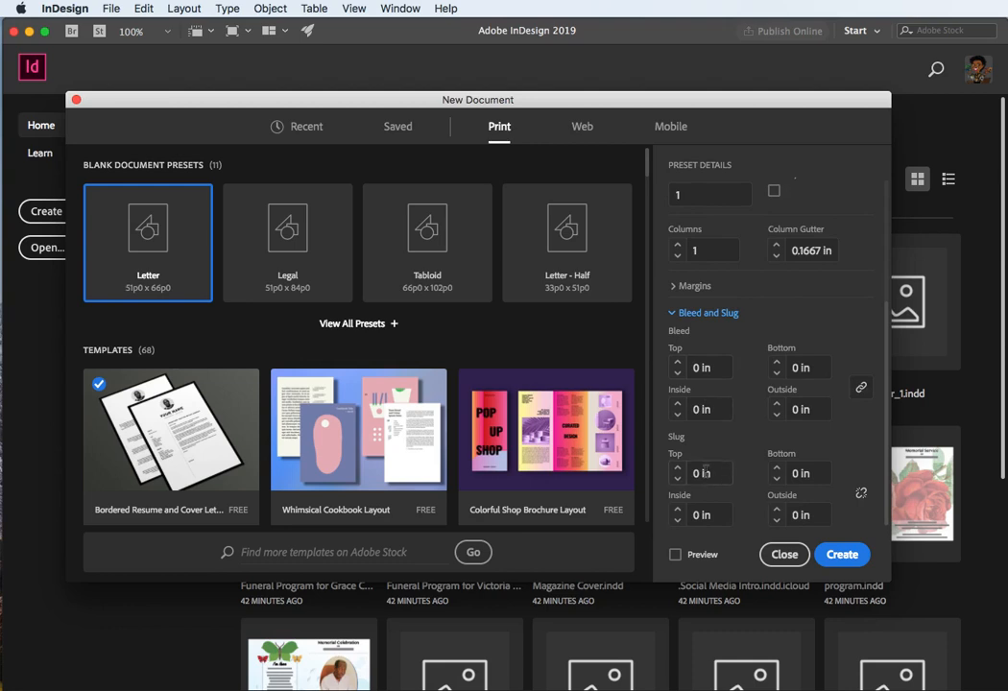
left_click(681, 371)
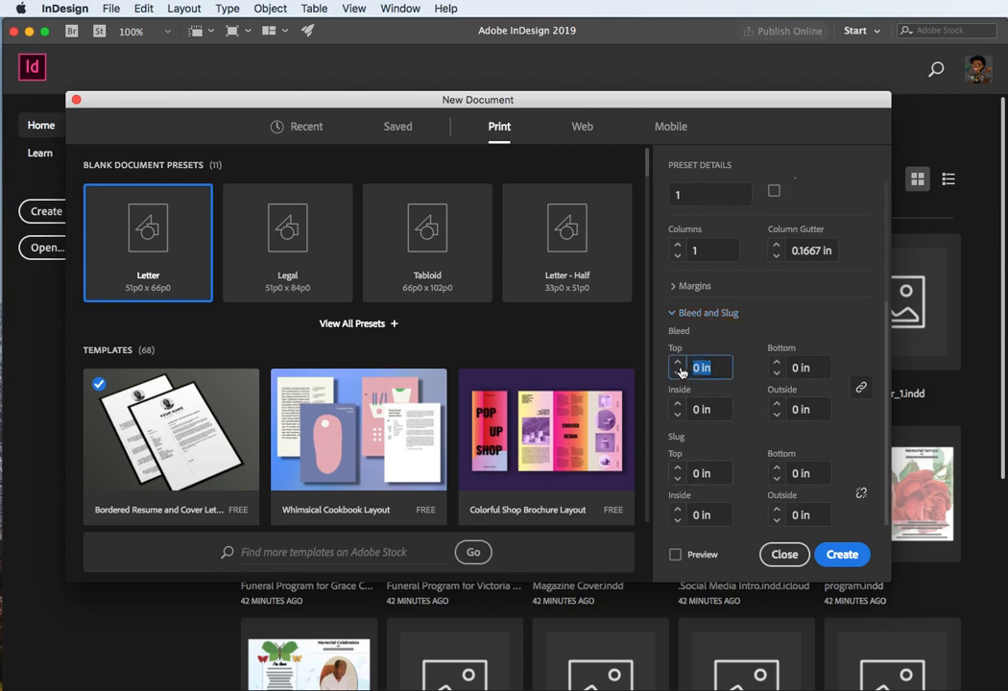
left_click(862, 389)
type("0.125")
key("Tab")
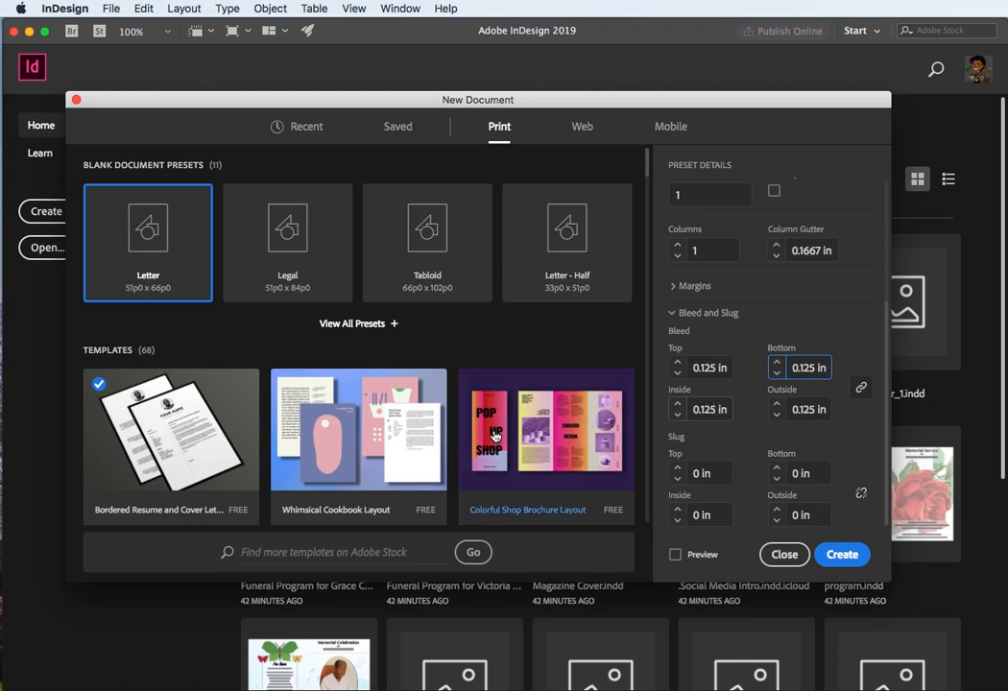
Step: Set the new document's page count to 16
scroll(835, 374, "up", 3)
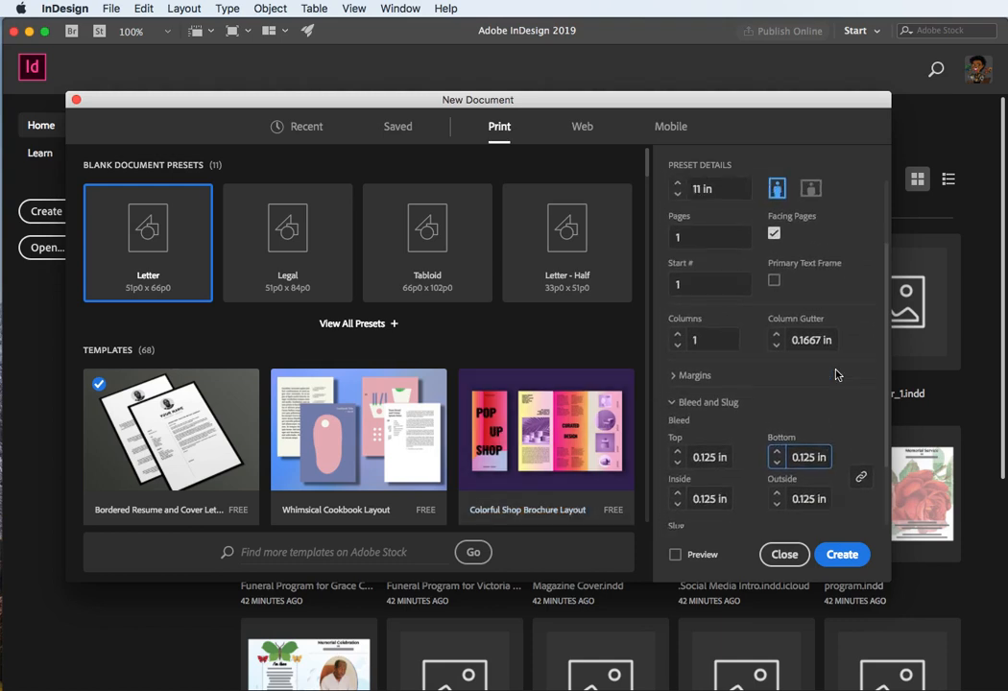
scroll(816, 375, "down", 1)
left_click(675, 364)
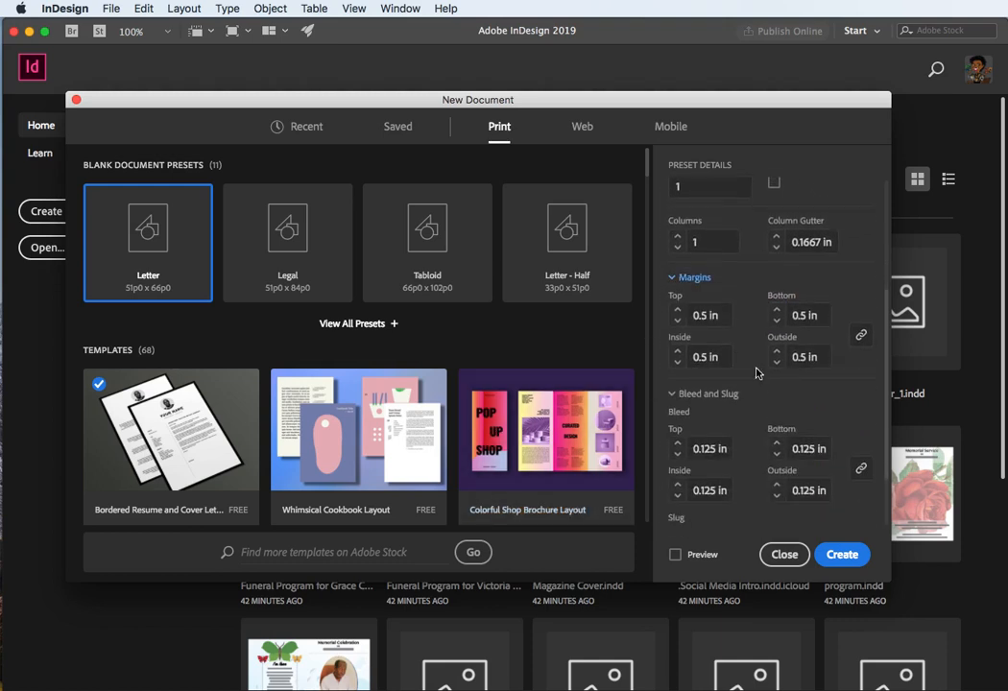
scroll(749, 349, "down", 3)
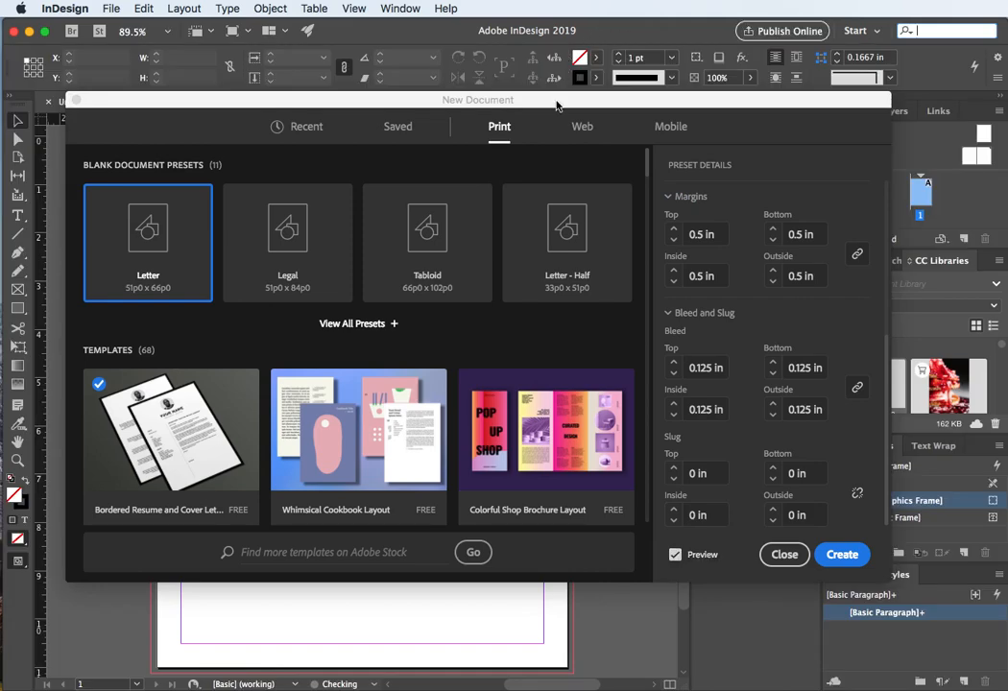
left_click_drag(459, 100, 1007, 274)
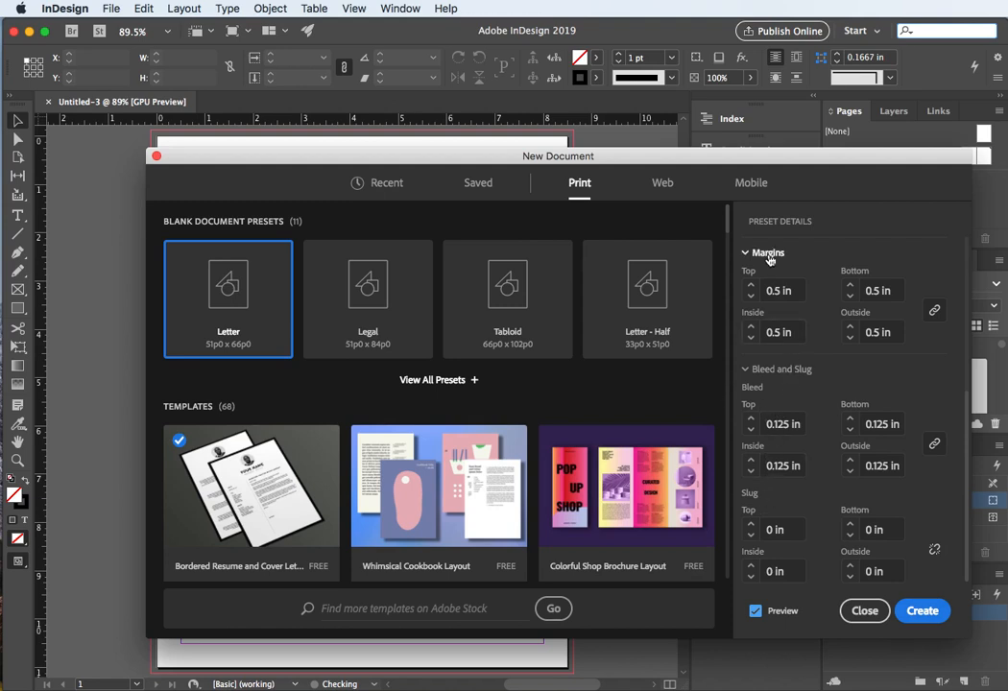
scroll(774, 429, "up", 5)
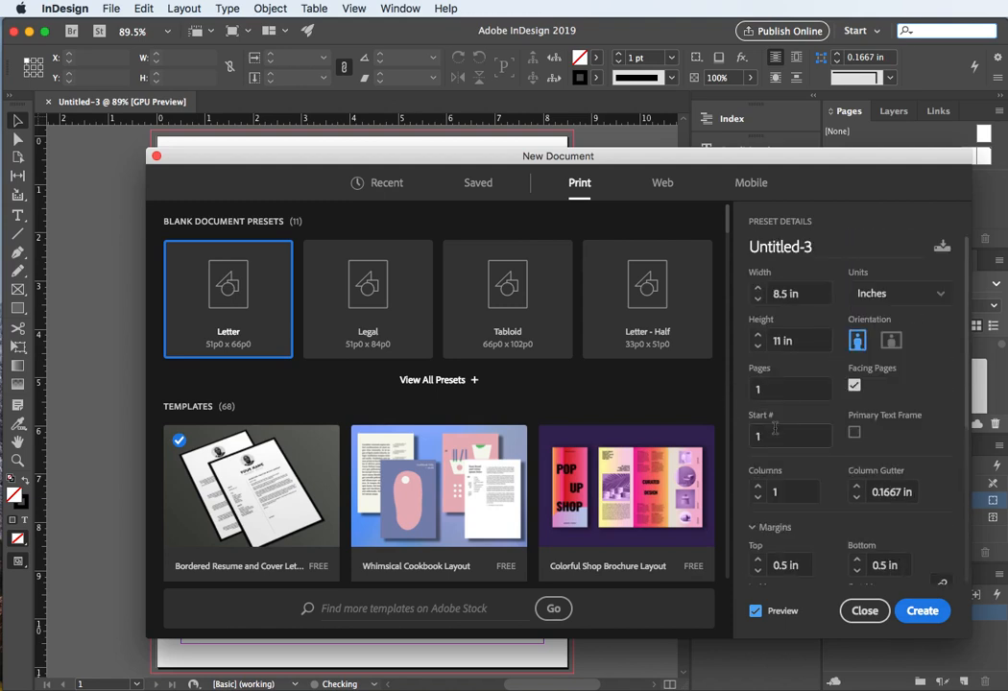
double_click(771, 391)
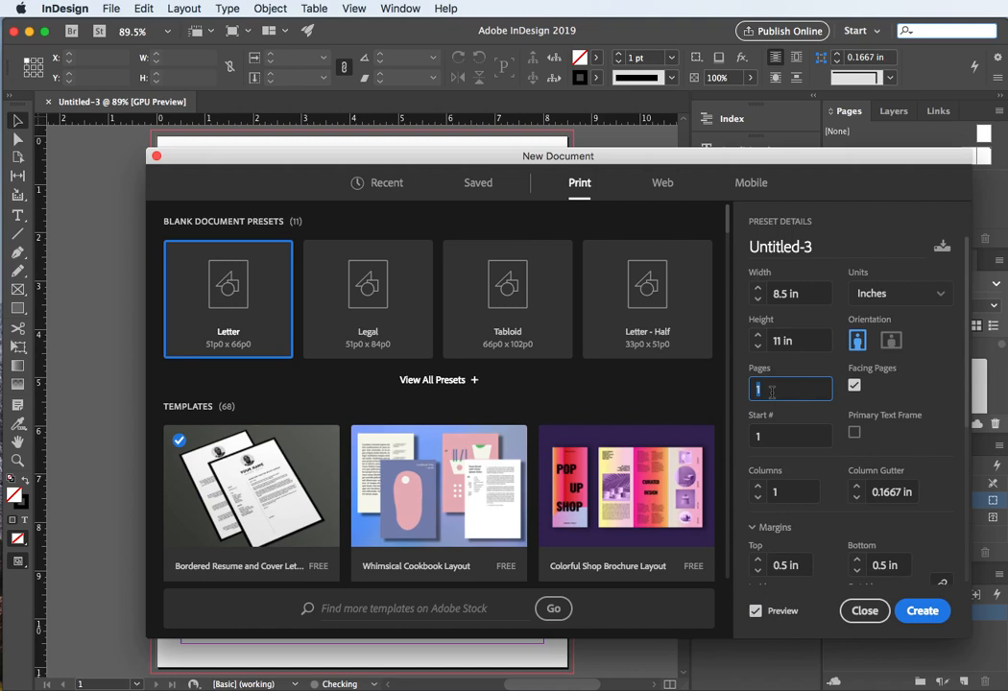
left_click(772, 392)
type("6")
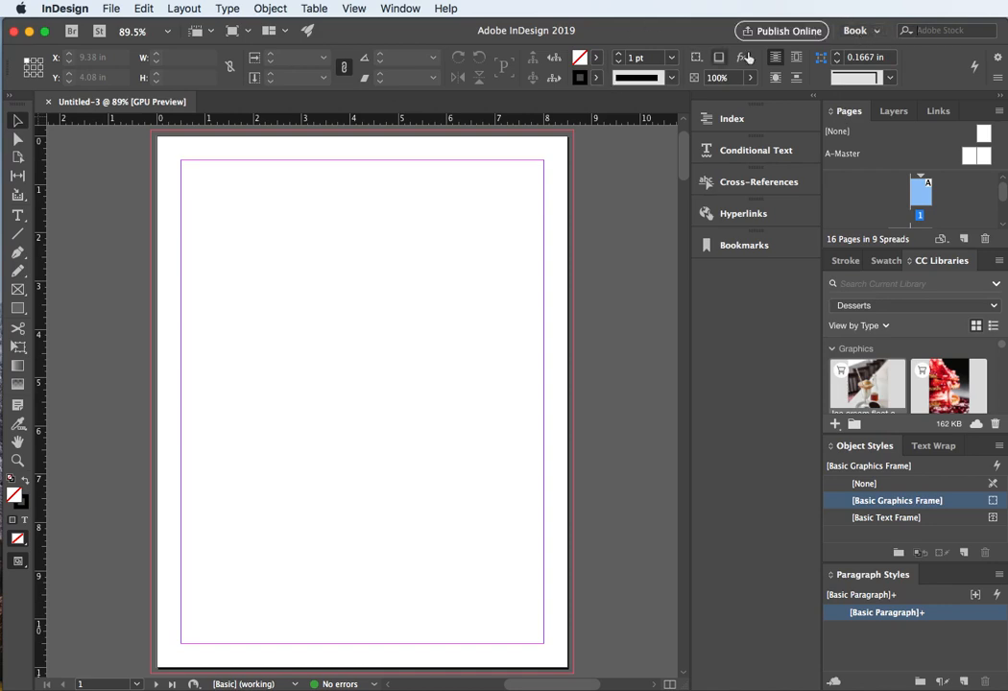
Step: Reset the Book workspace
left_click(871, 35)
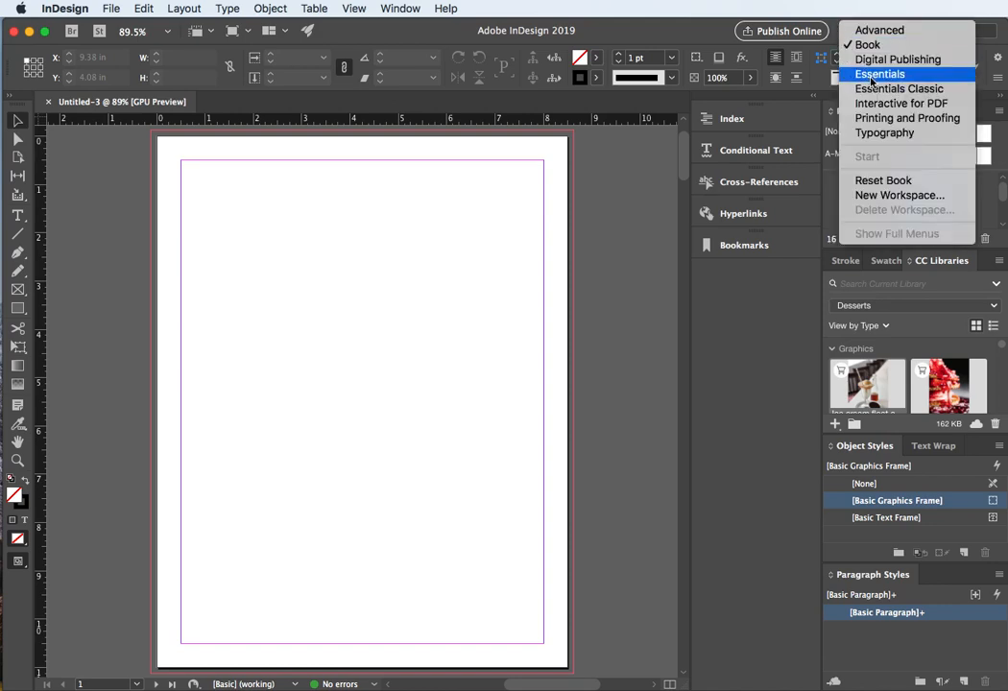
left_click(870, 46)
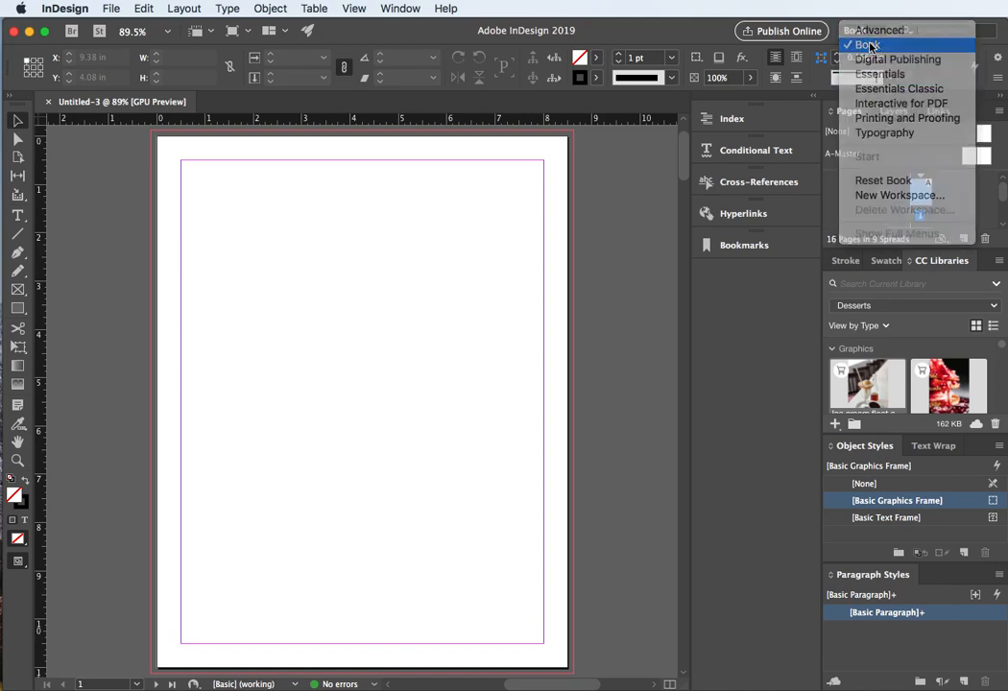
left_click(869, 31)
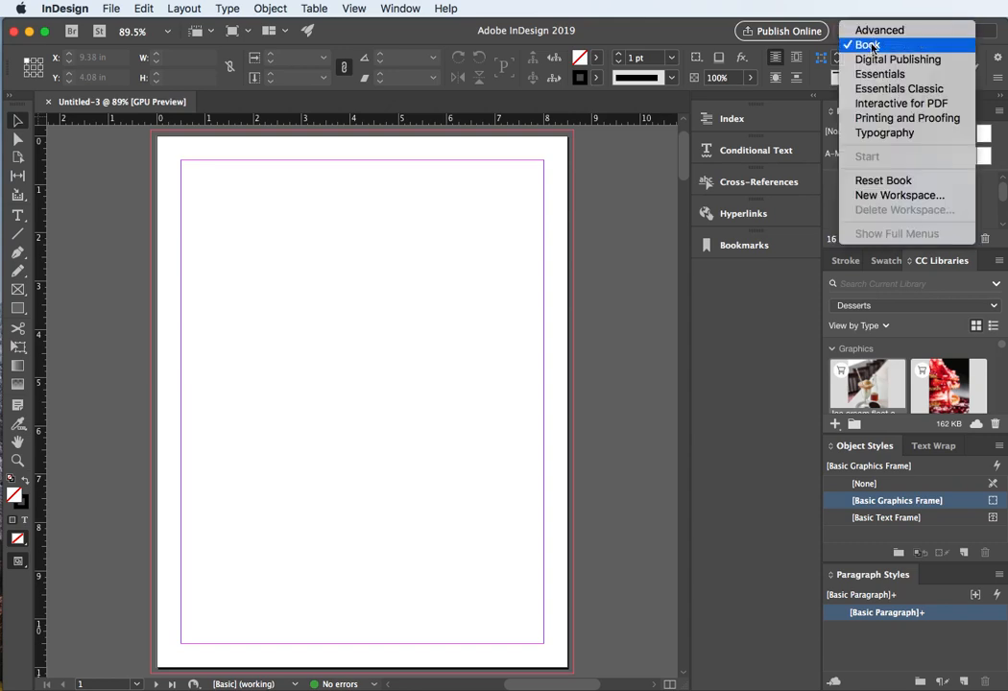
left_click(875, 179)
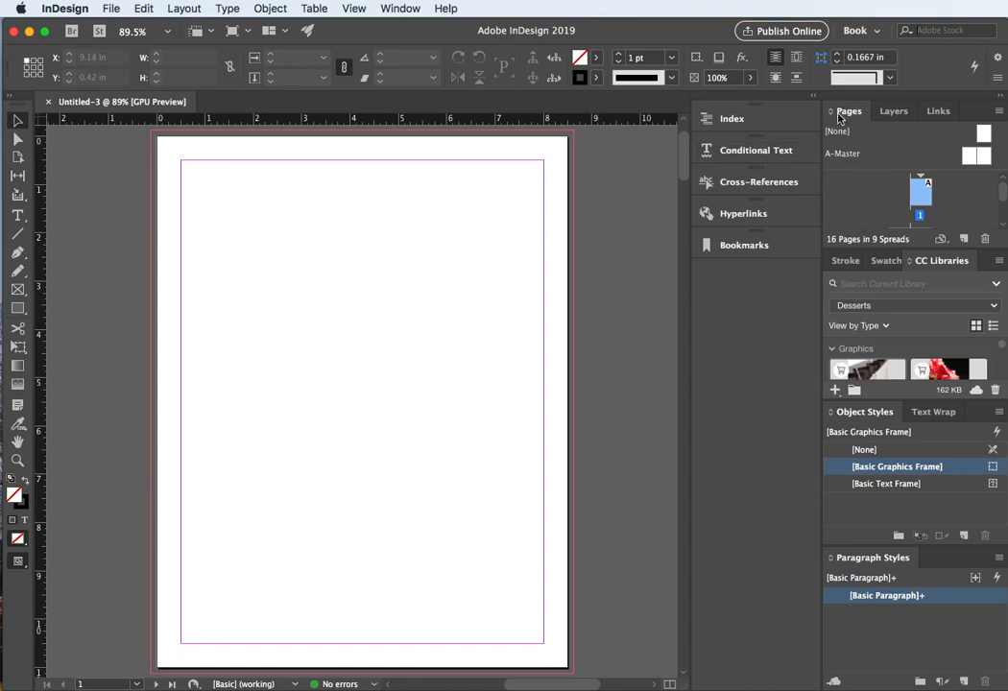
Step: Float the Pages panel over the document and enlarge it to list all pages
left_click_drag(845, 112, 596, 137)
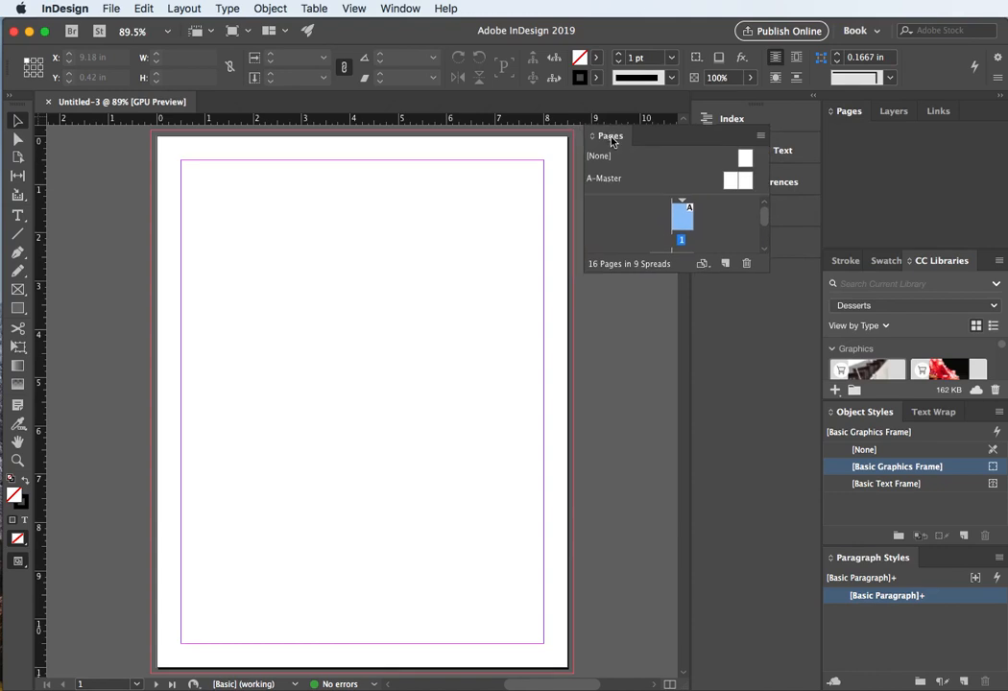
left_click_drag(673, 259, 705, 669)
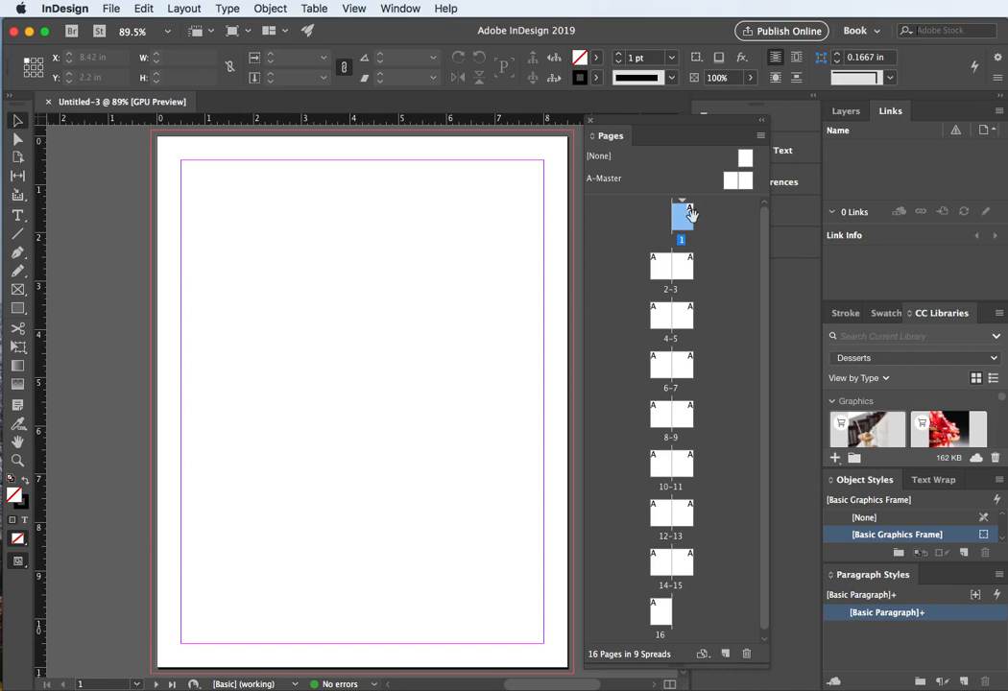
Step: Draw a text frame across the upper part of page 1 with the Type tool
left_click(17, 215)
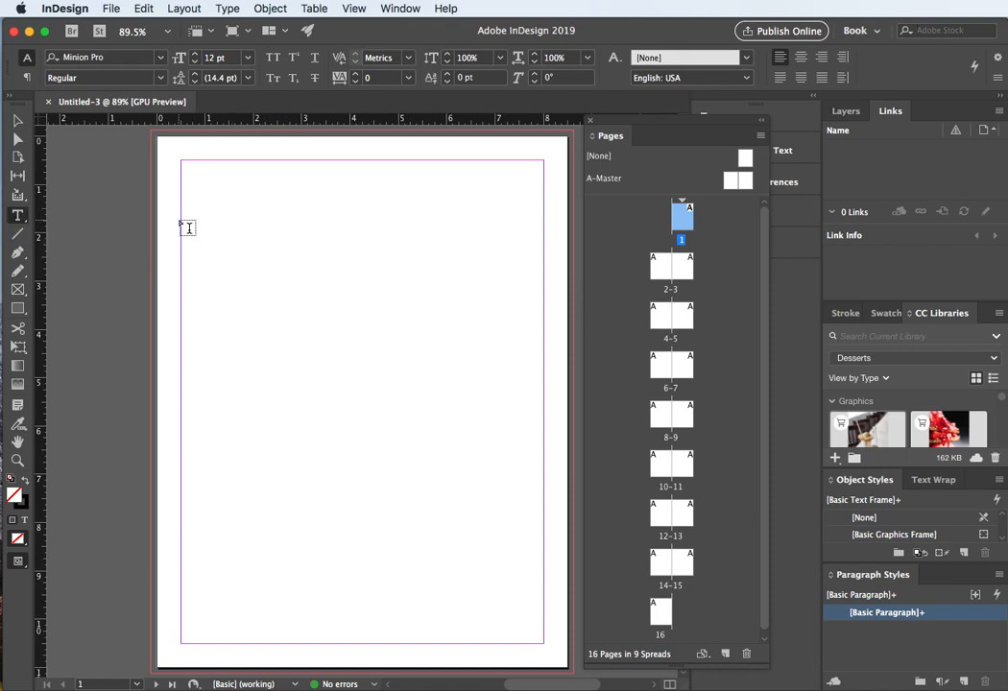
left_click_drag(182, 222, 550, 392)
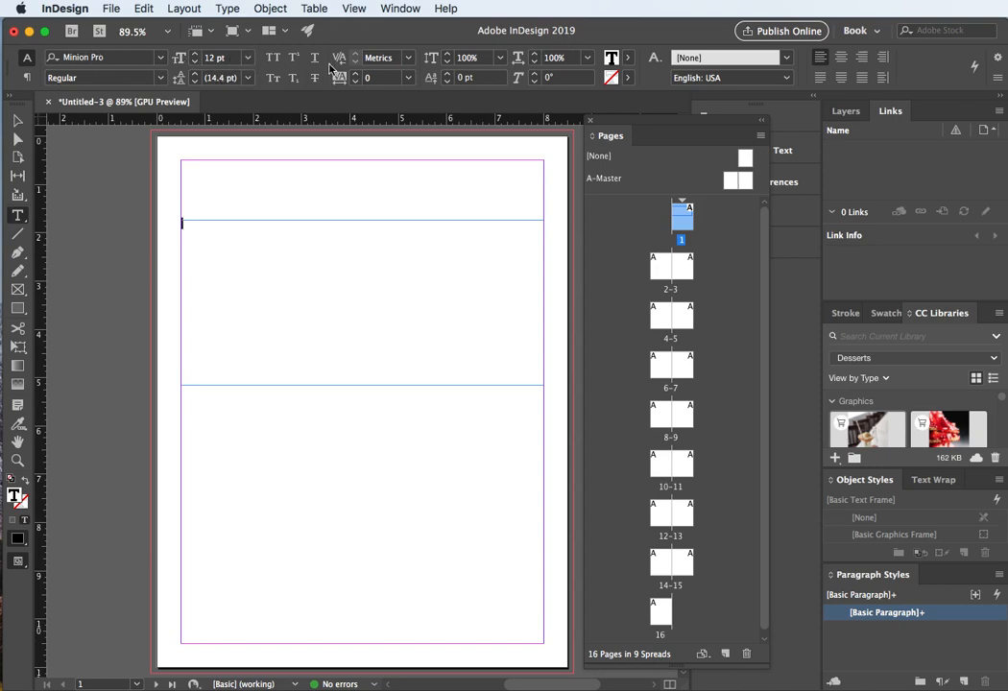
Step: Set the type formatting to Minion Pro 72 pt Bold for the page 1 text frame
left_click(248, 58)
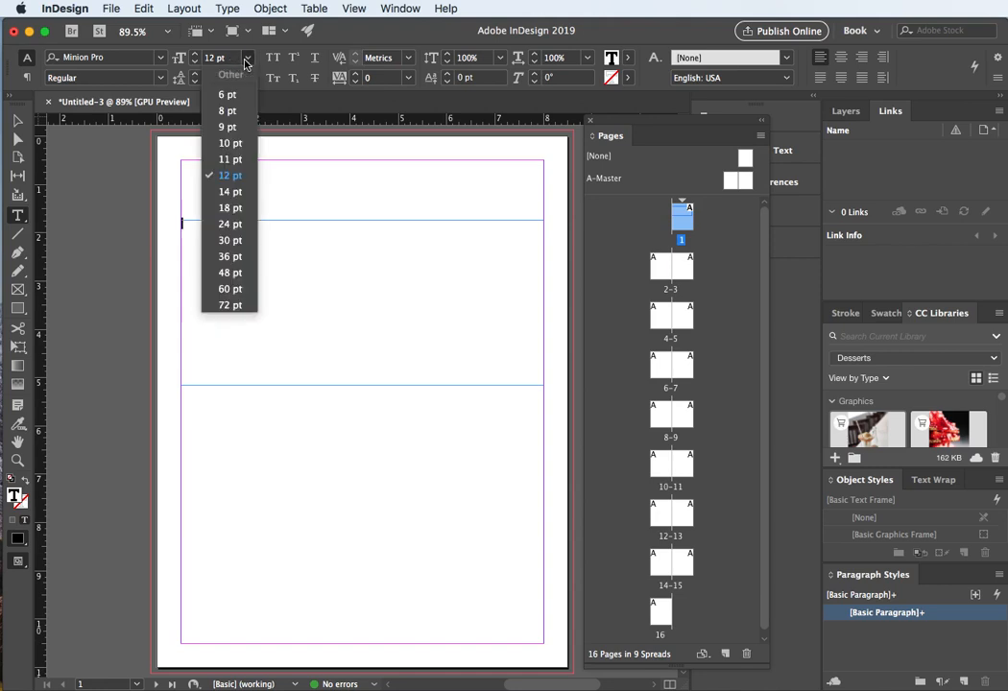
left_click(250, 305)
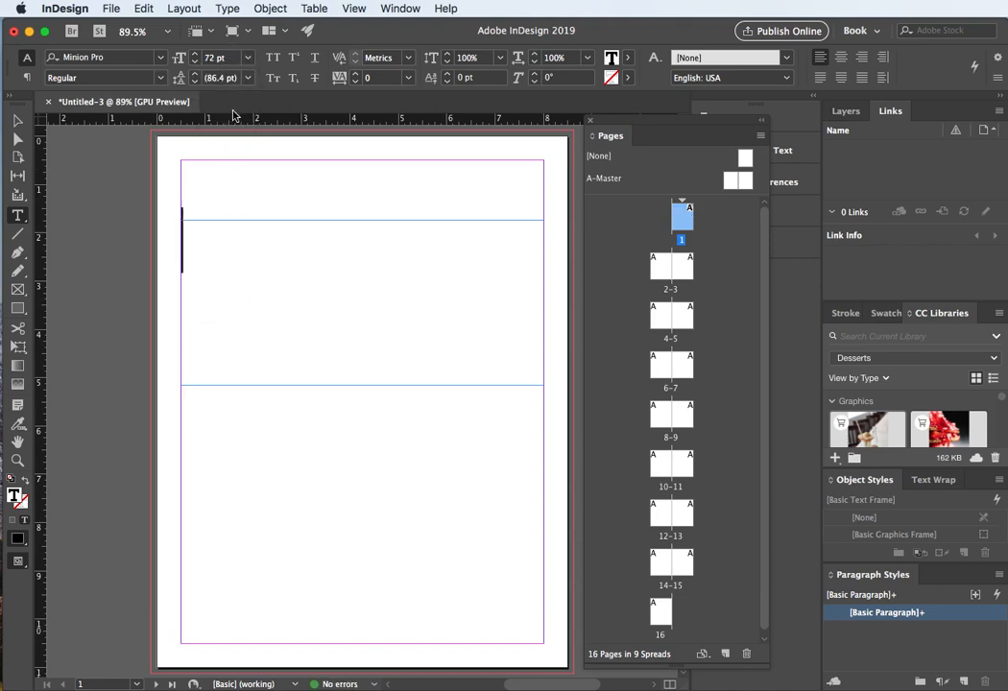
left_click(160, 79)
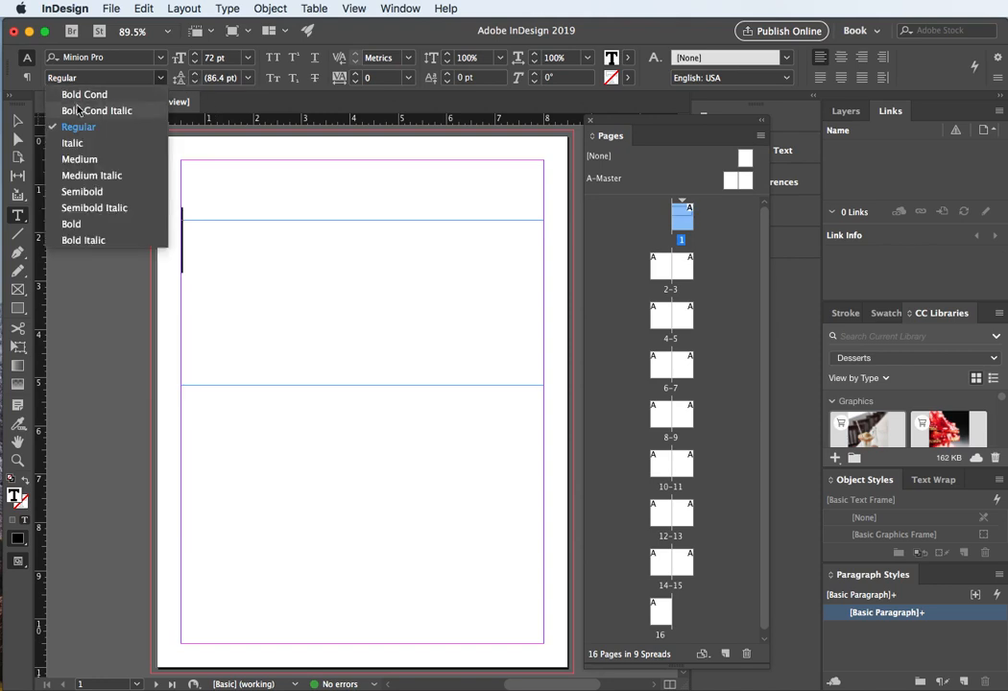
left_click(72, 223)
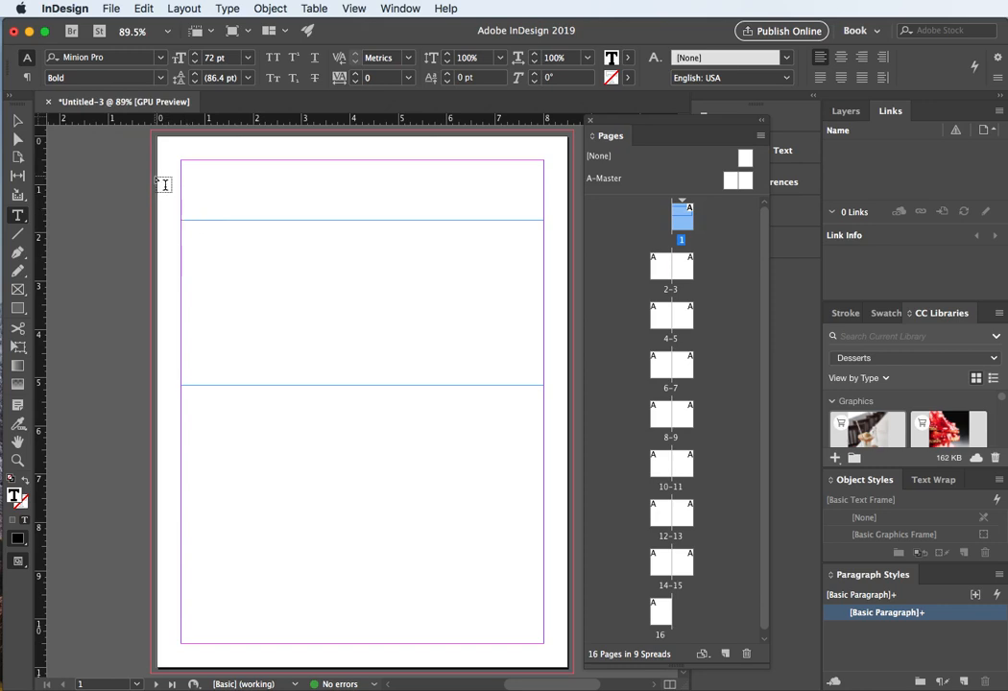
Step: Enter the title "Front Cover" in the page 1 text frame
type("FOrn")
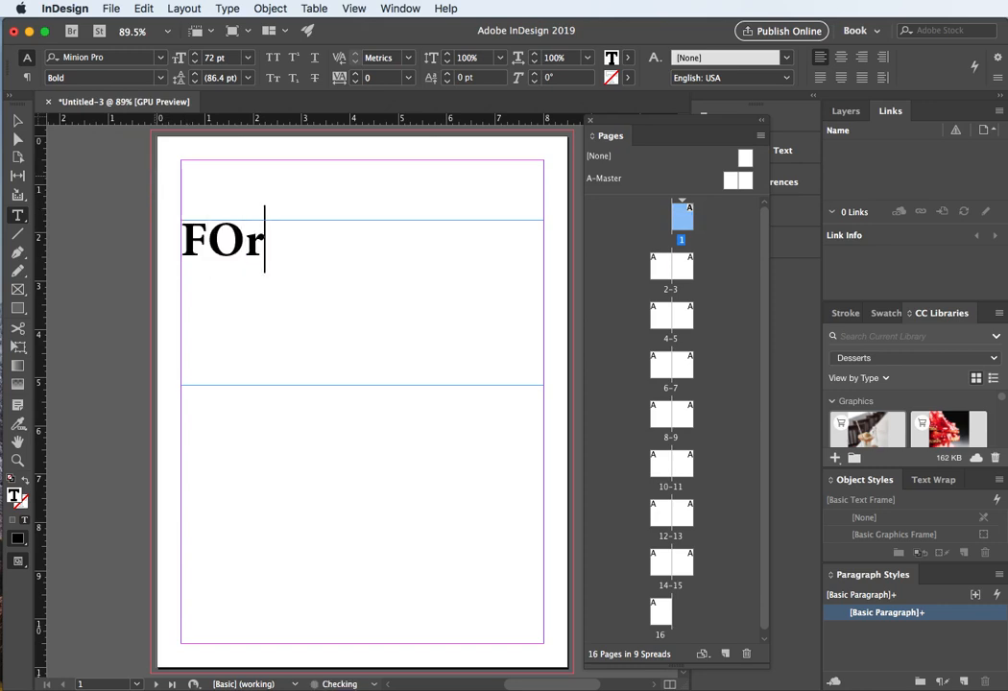
key("BackSpace")
key("BackSpace")
key("BackSpace")
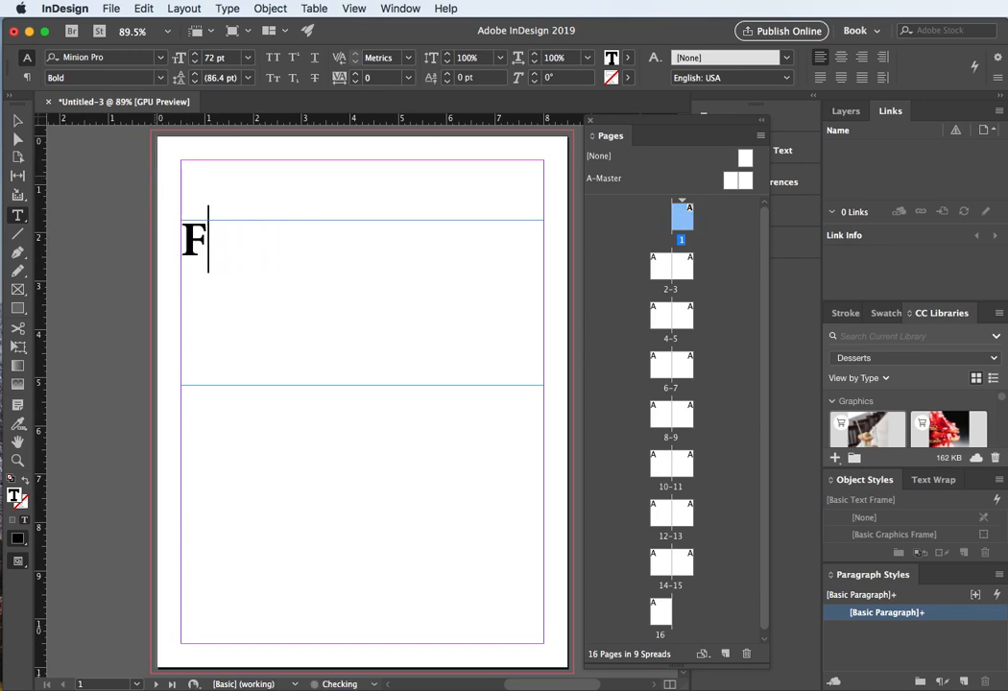
type("ront Cov")
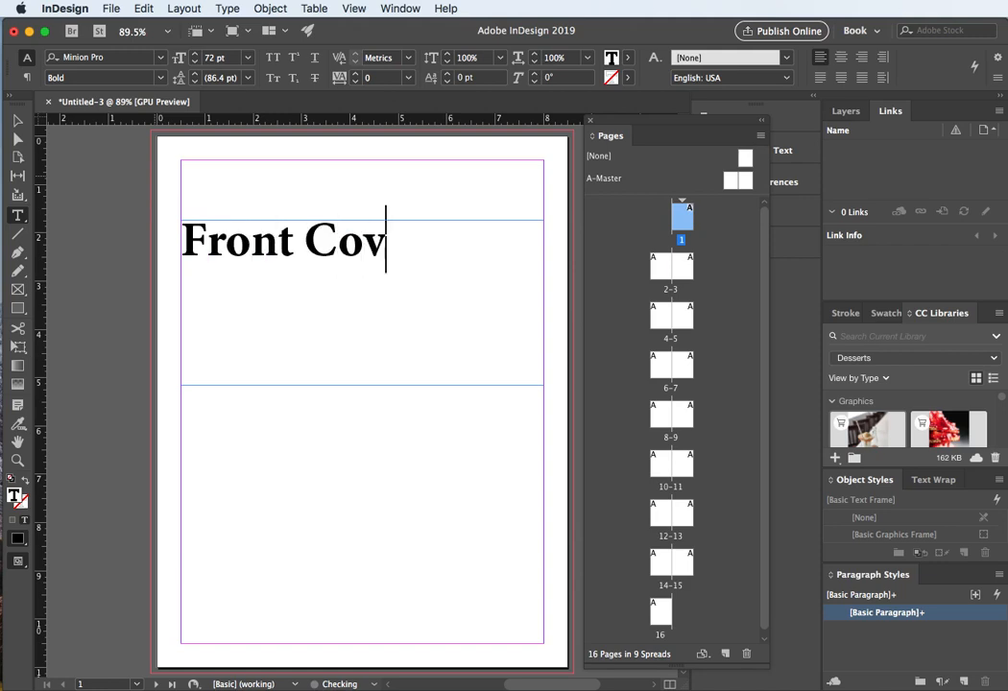
type("er")
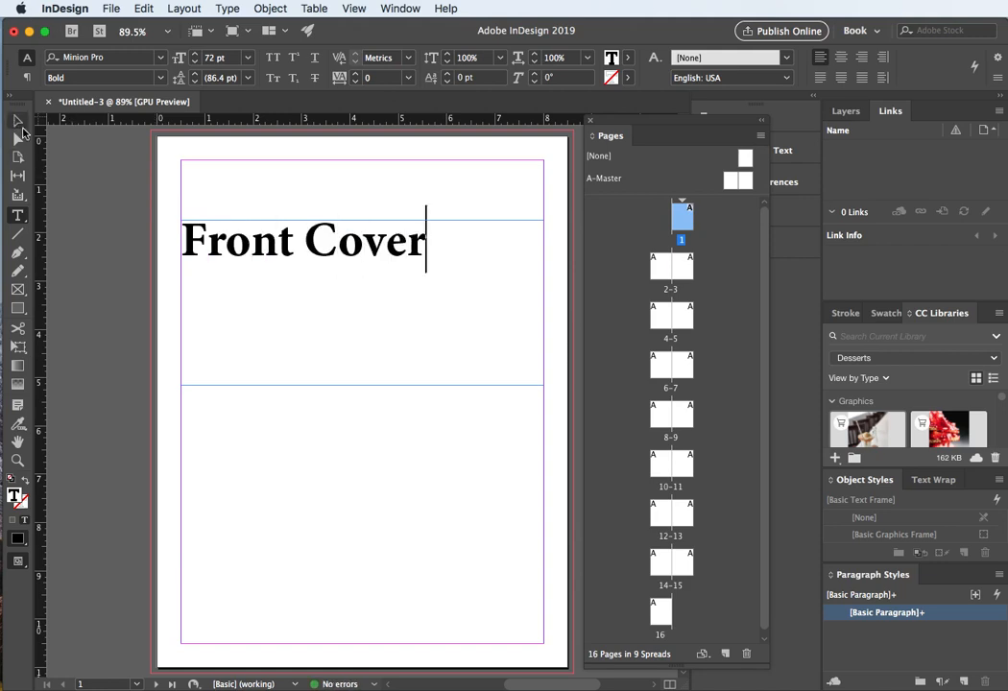
Step: Select the title frame and paste a copy of it onto page 2
left_click(17, 122)
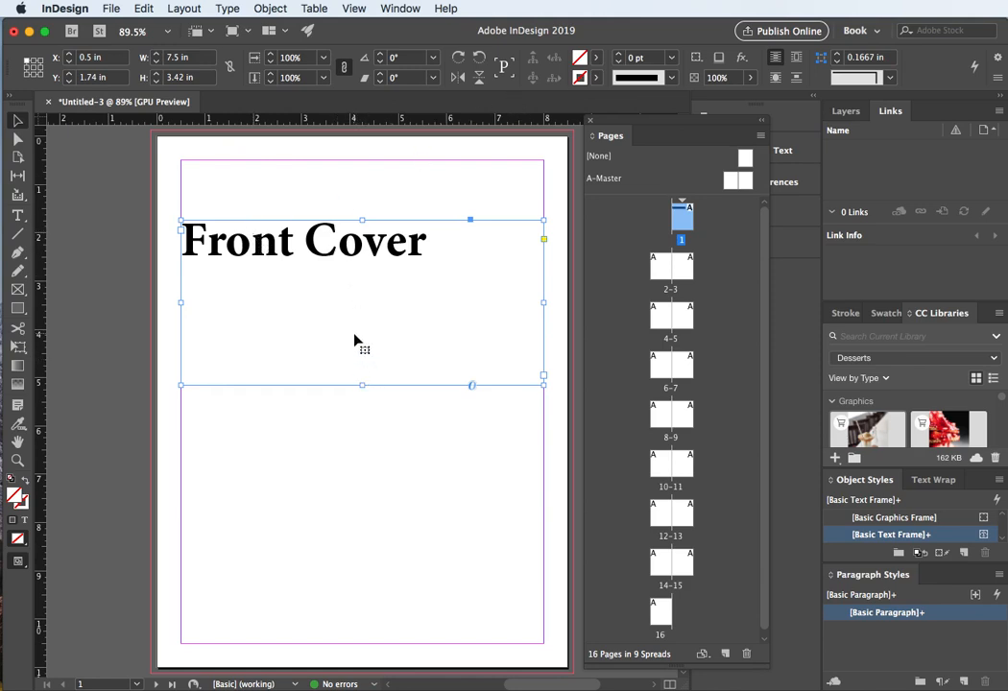
double_click(659, 267)
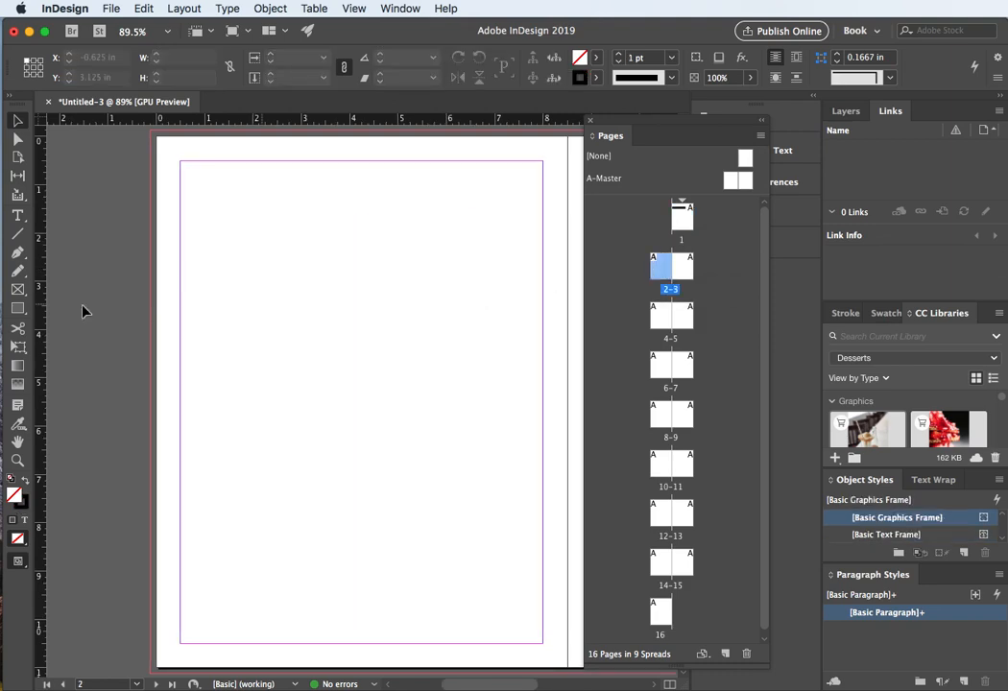
key("super+v")
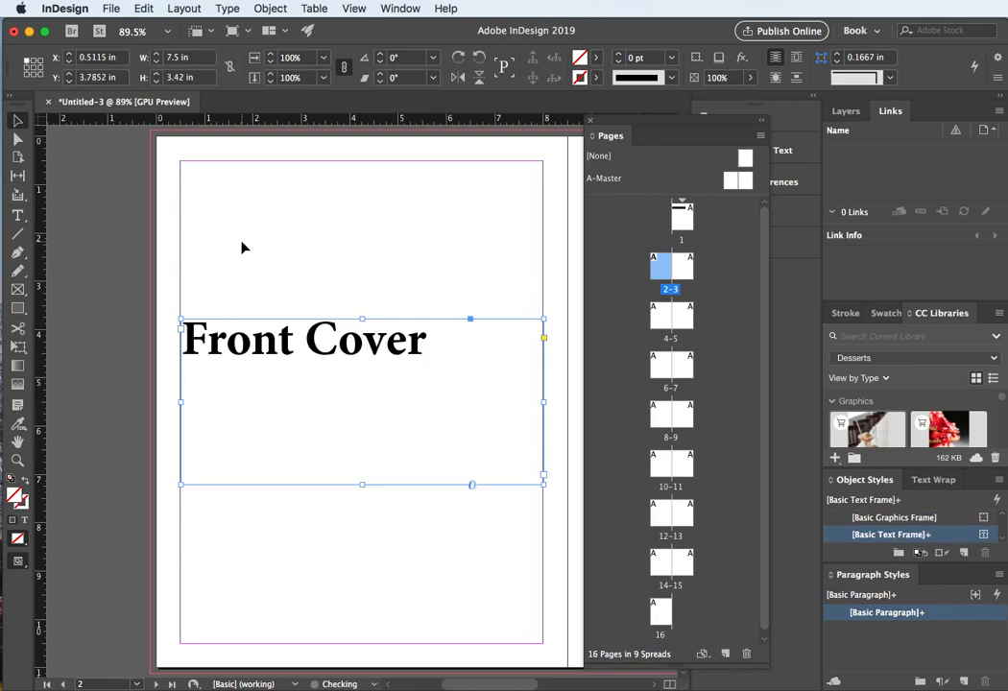
Step: Insert "Inside " before the pasted title so page 2 reads "Inside Front Cover"
double_click(184, 338)
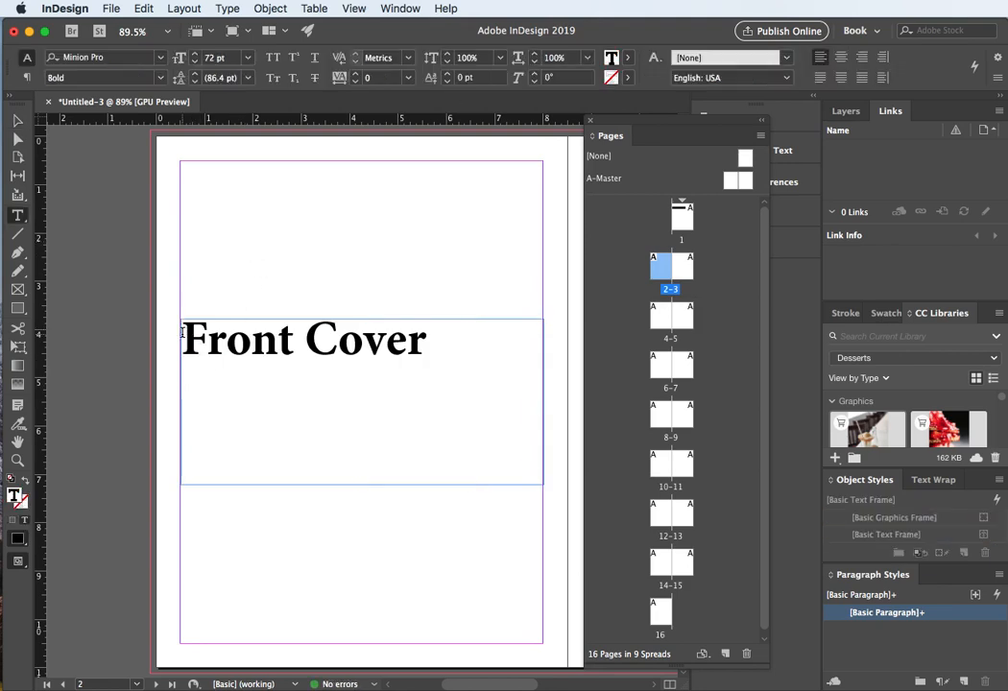
type("Ins")
type("ide Fro")
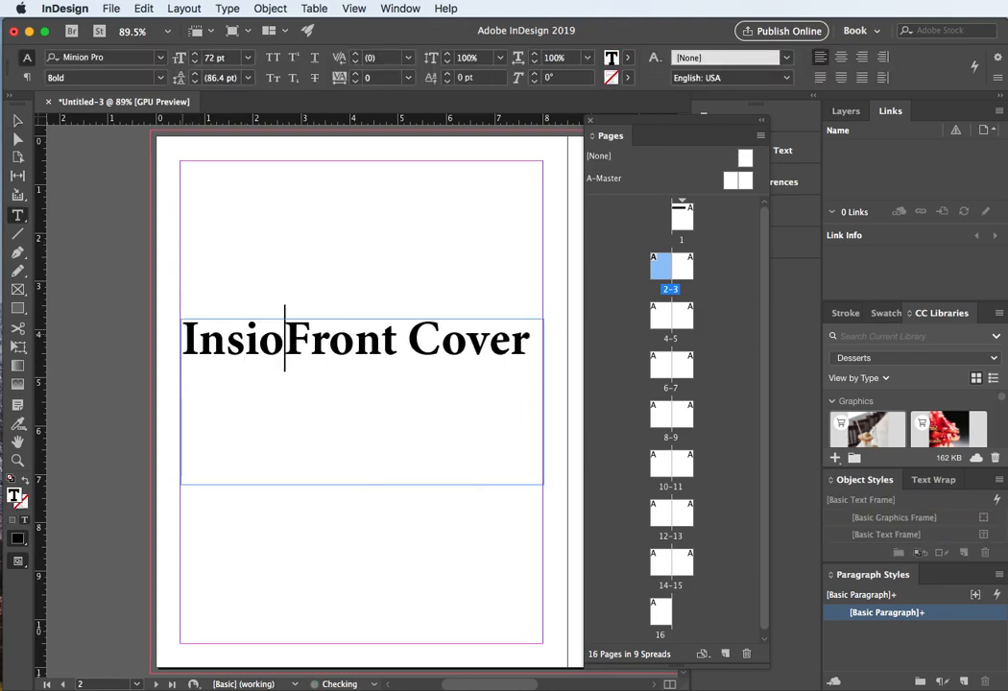
key("BackSpace")
type("de")
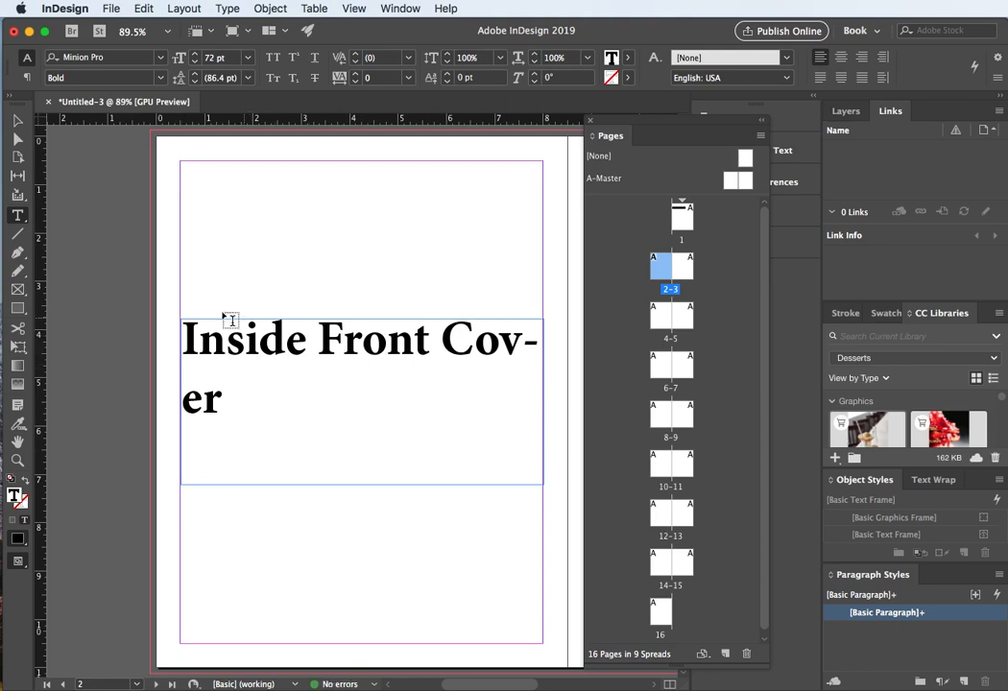
Step: Narrow the page 2 title frame to about 5.6 in wide
key("Escape")
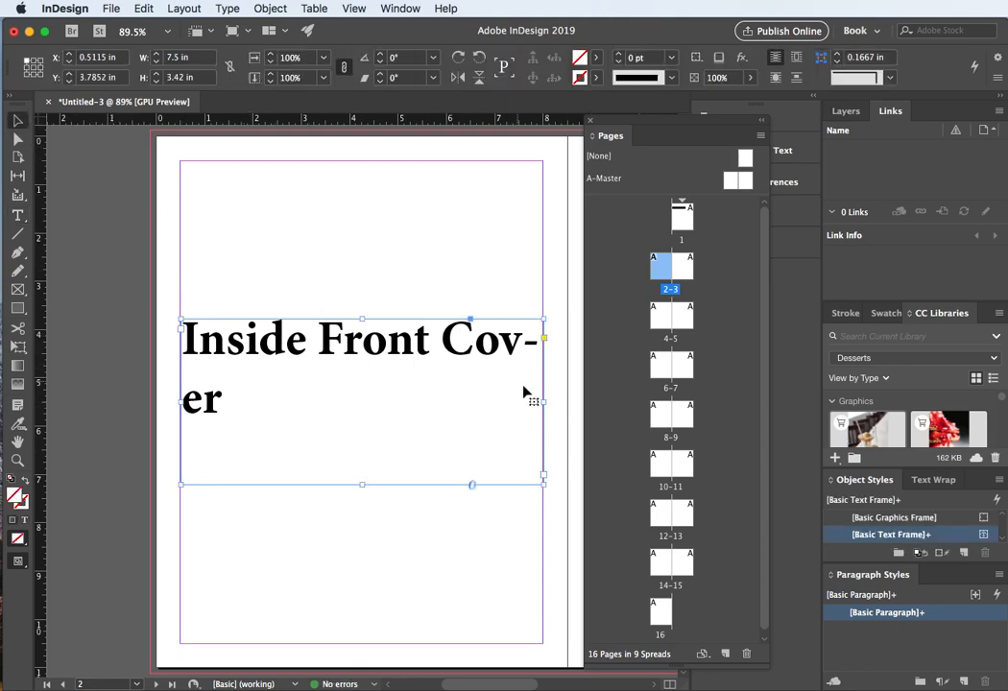
left_click_drag(542, 401, 455, 398)
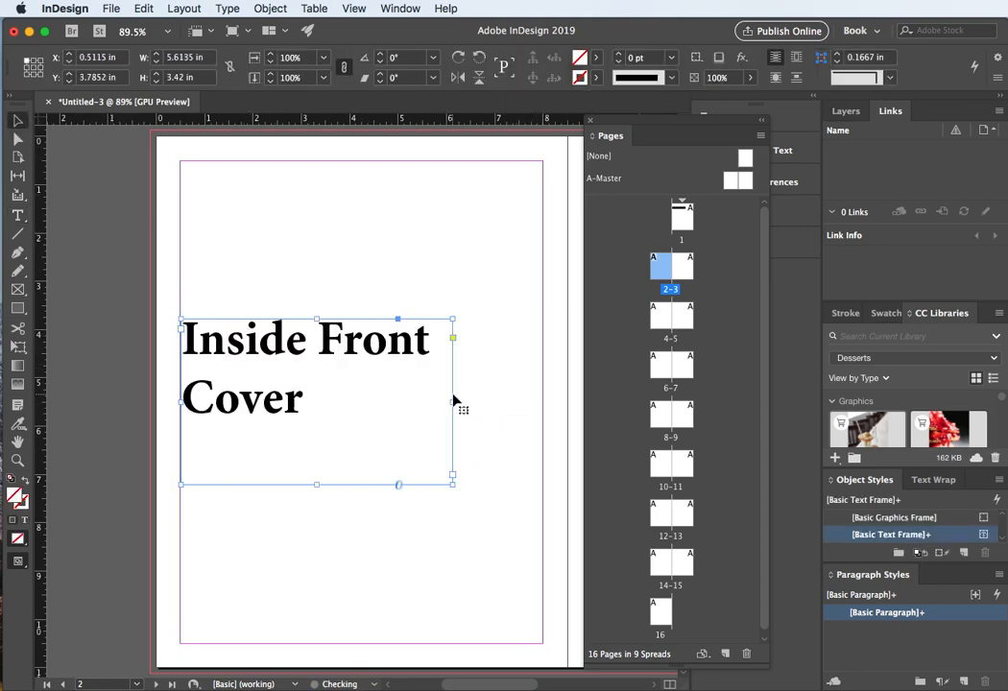
Step: Paste a copy of the title frame onto page 3
double_click(684, 270)
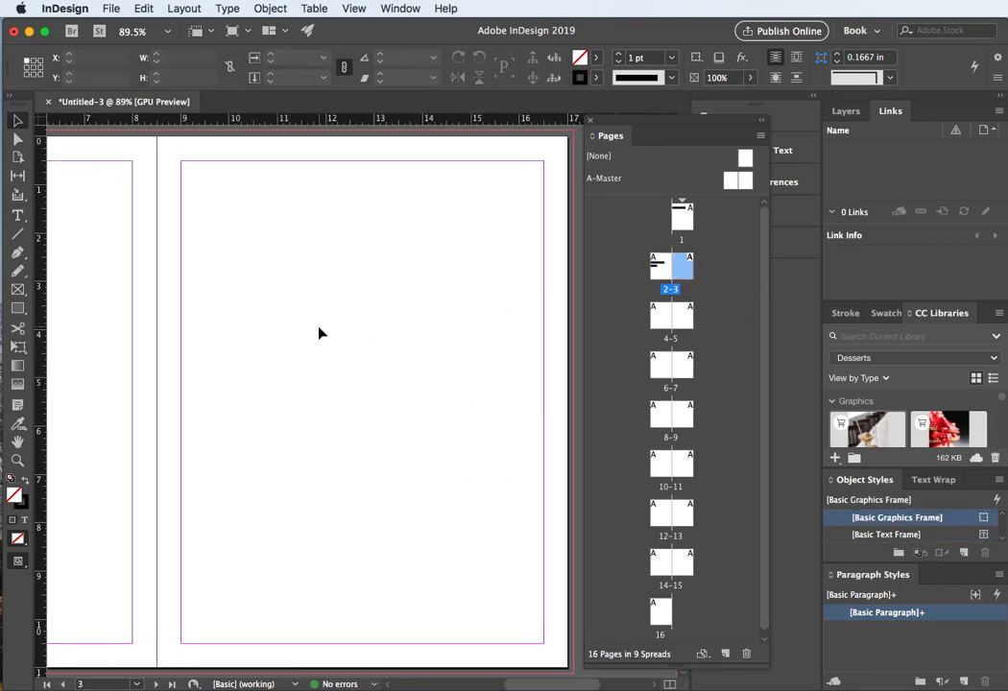
key("super+f")
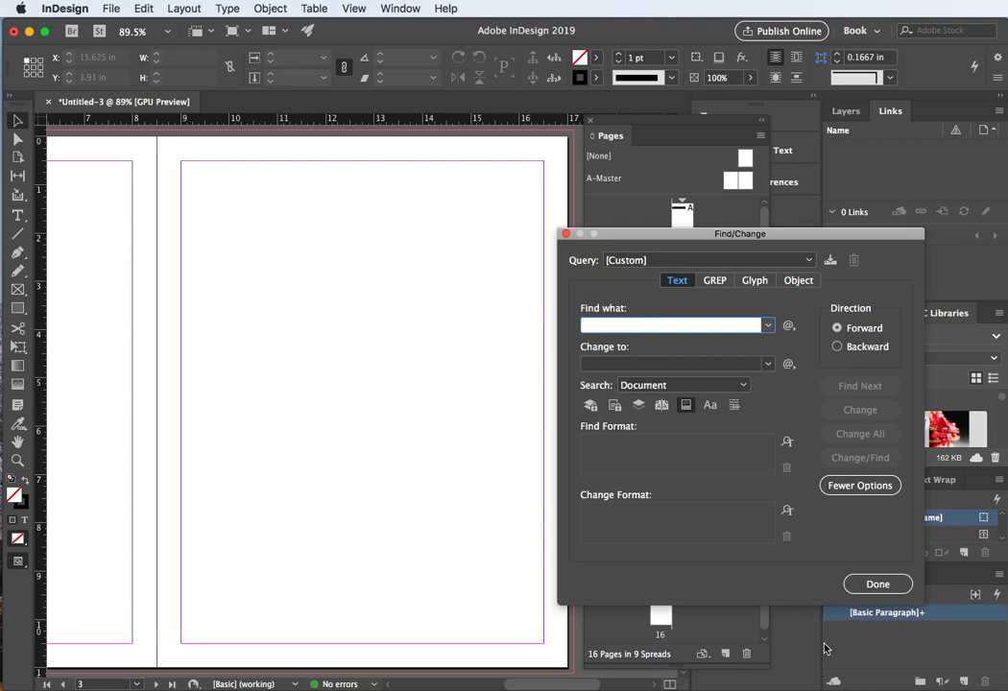
left_click(891, 584)
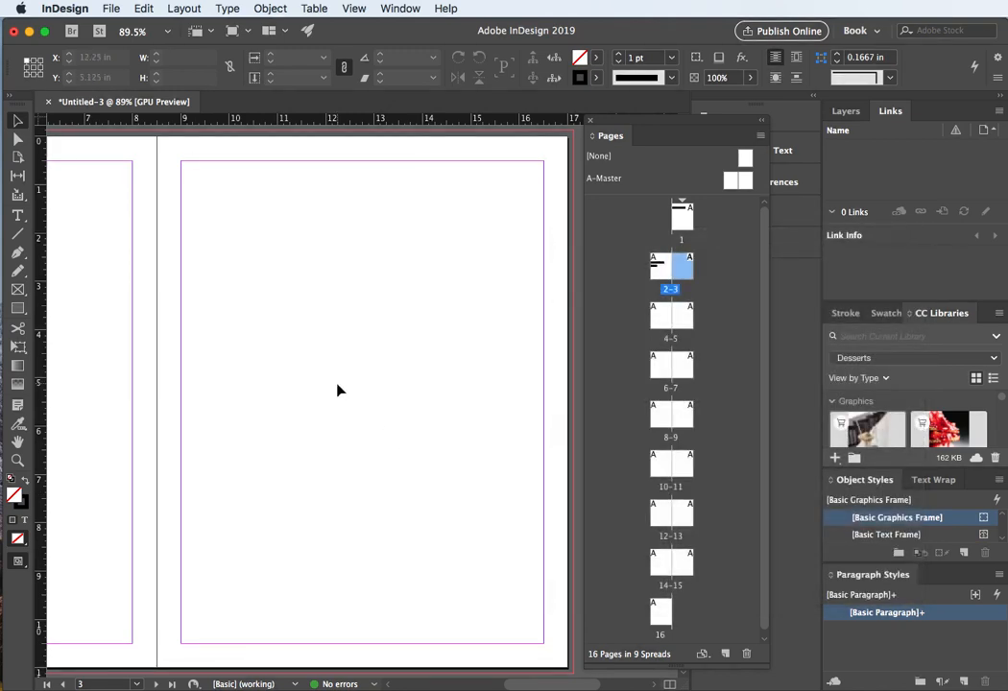
key("super+v")
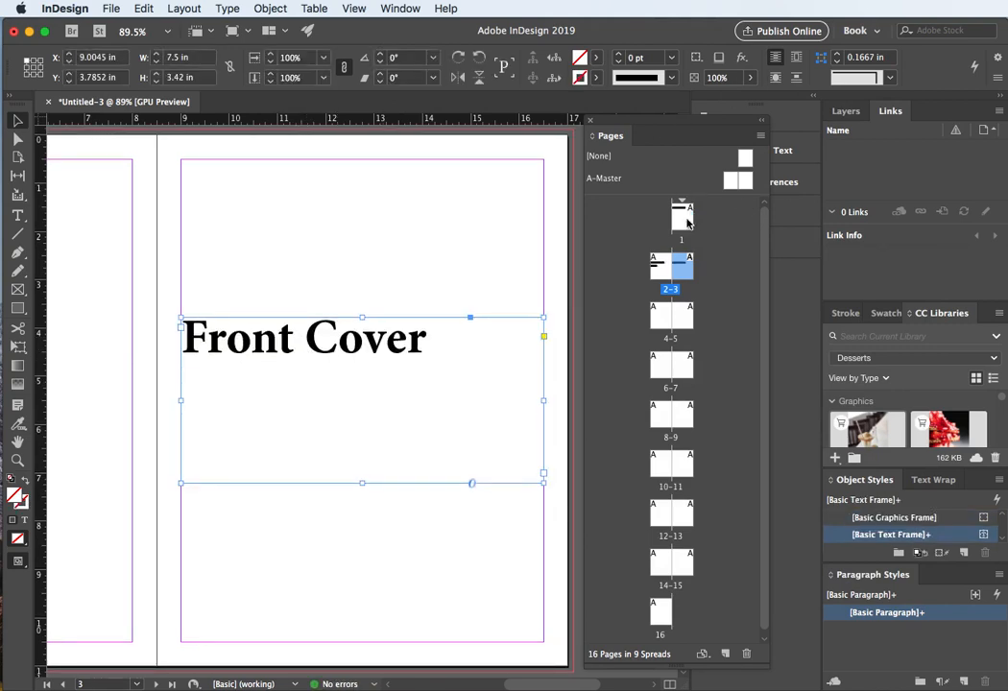
Step: Replace the page 3 title text with "ToC"
double_click(293, 350)
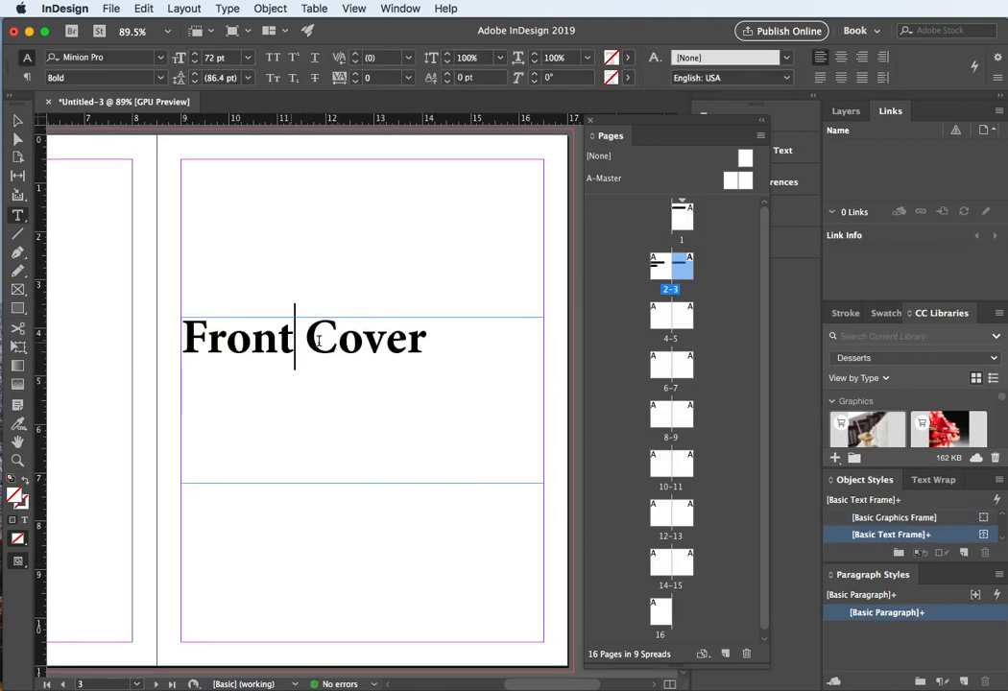
left_click_drag(429, 338, 106, 352)
type("ToC")
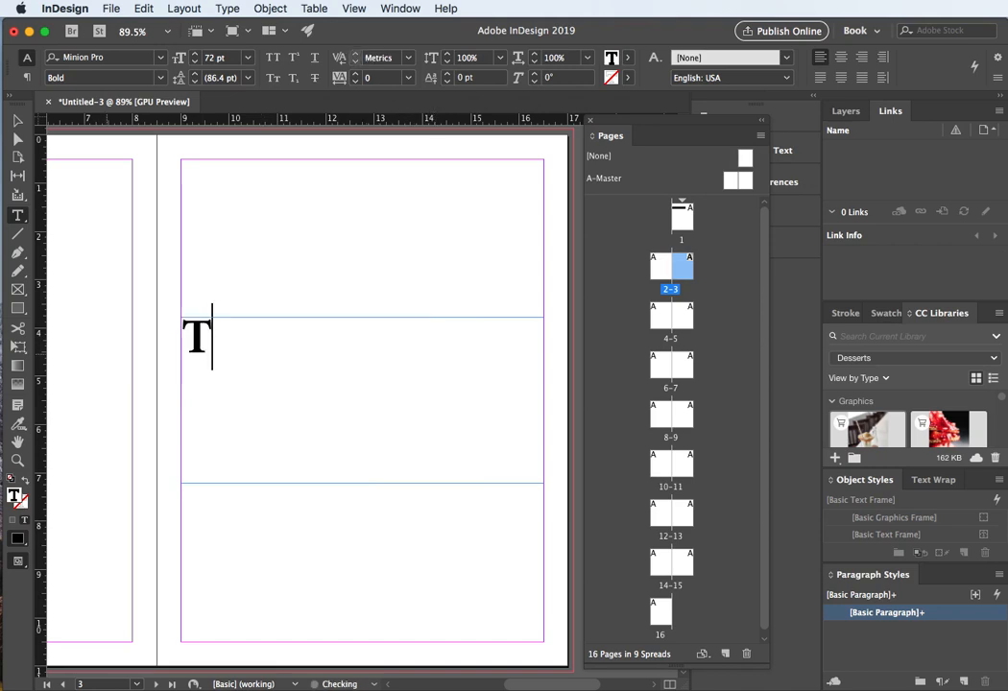
Step: Paste a copy of the title frame onto page 4
double_click(664, 321)
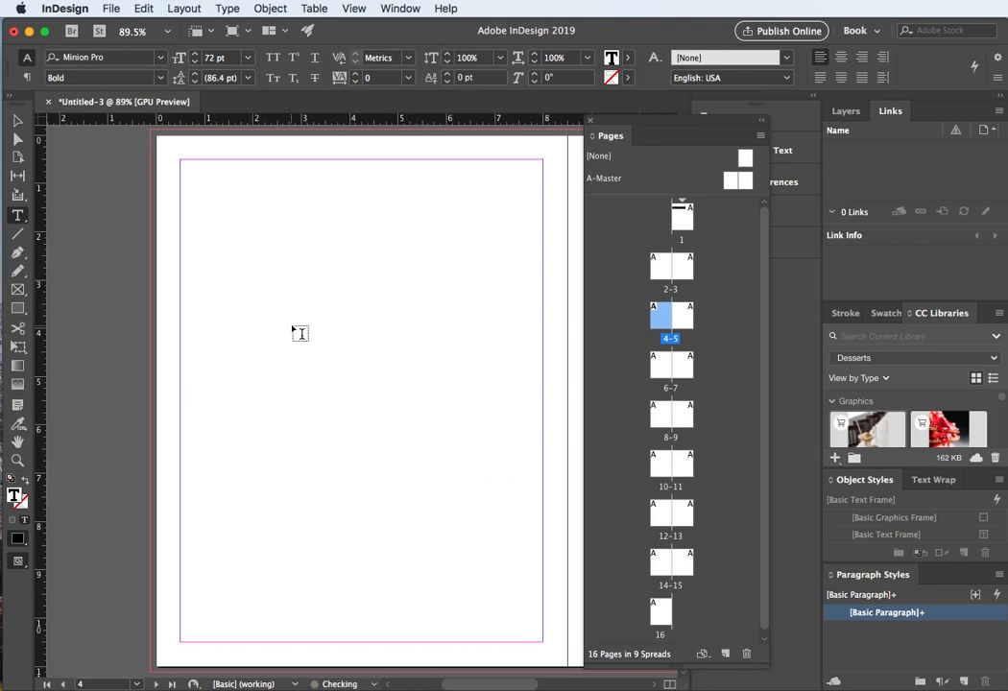
key("Escape")
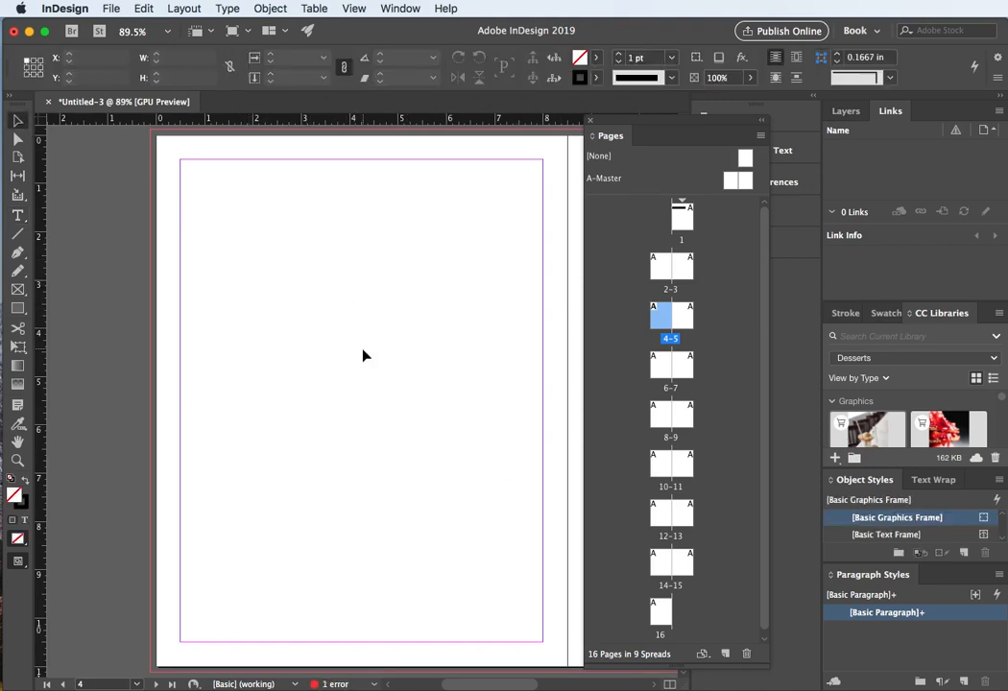
key("super+v")
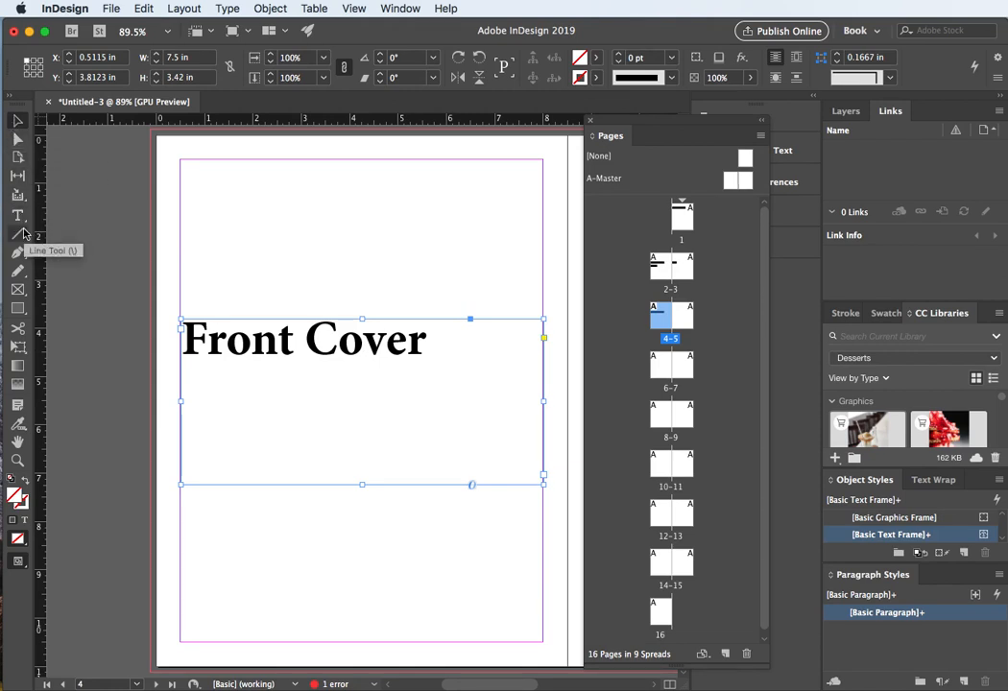
Step: Replace the page 4 title text with "Inside ToC"
double_click(364, 341)
left_click_drag(429, 338, 176, 334)
type("in")
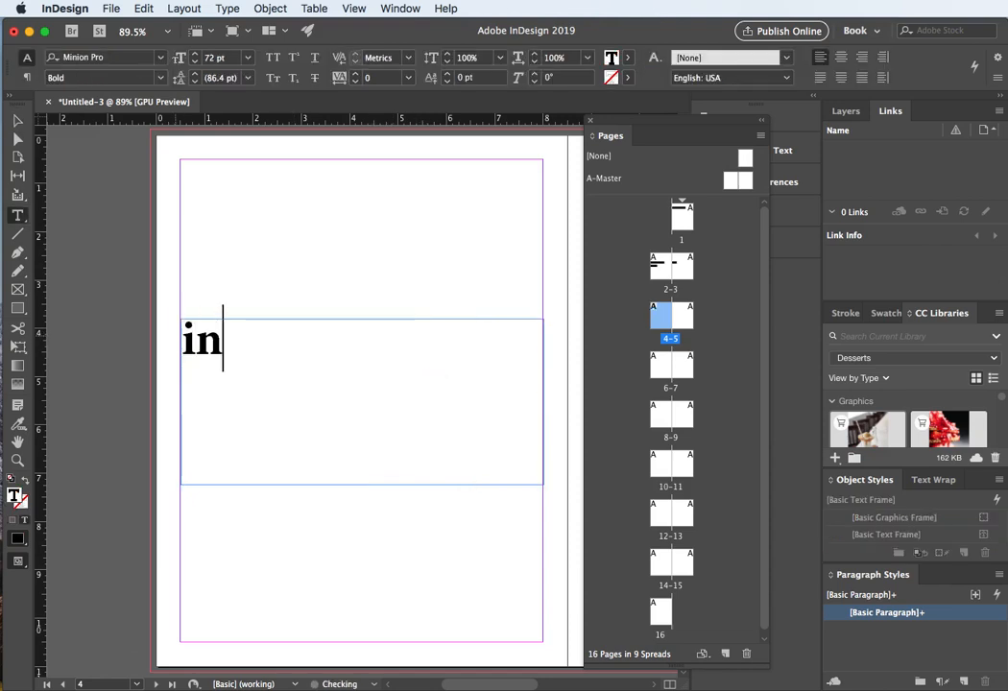
type("side To")
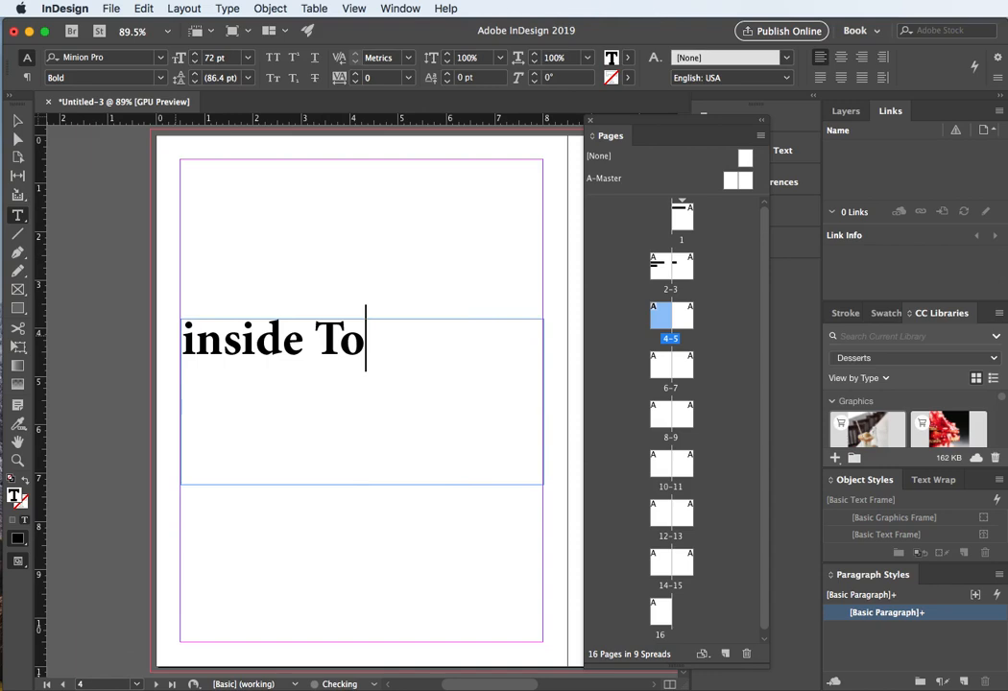
key("BackSpace")
type("oC")
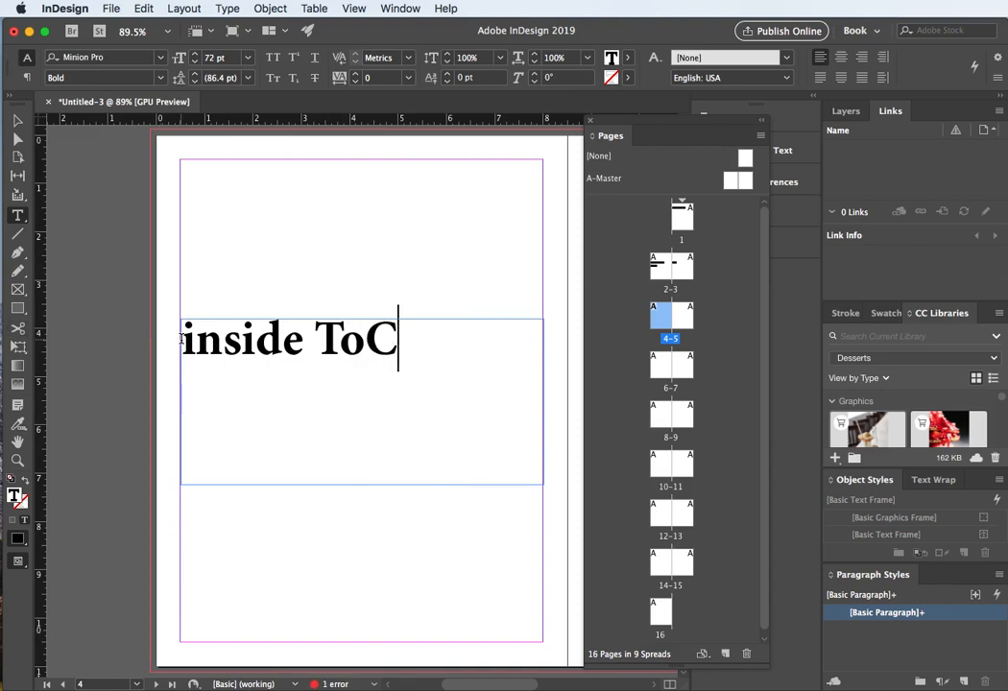
left_click_drag(197, 342, 175, 345)
type("I")
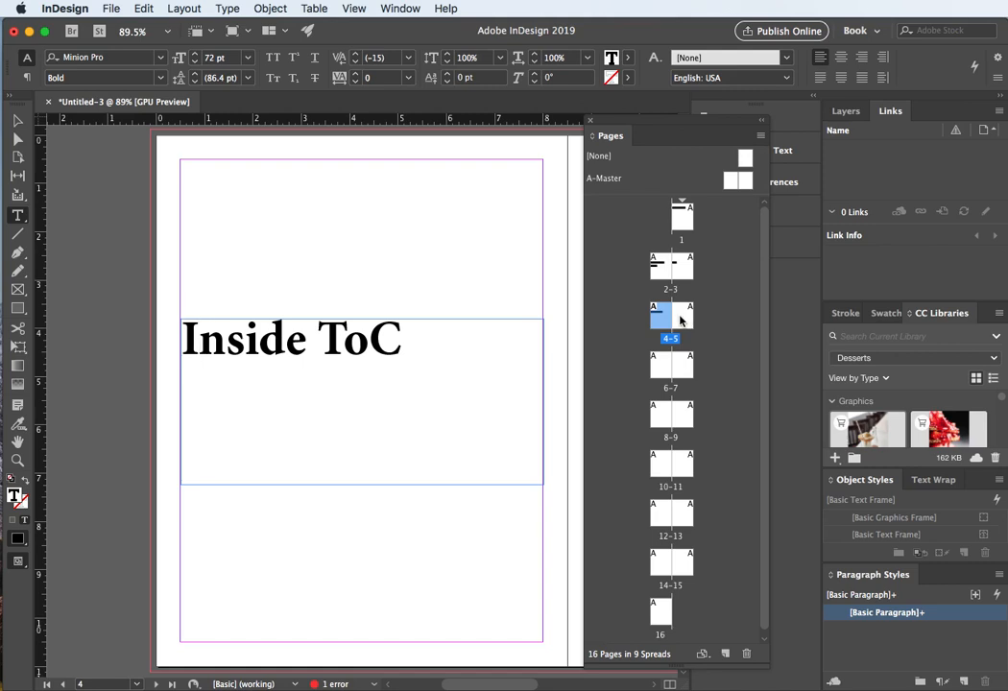
Step: Paste the title frame in place on page 5
double_click(682, 315)
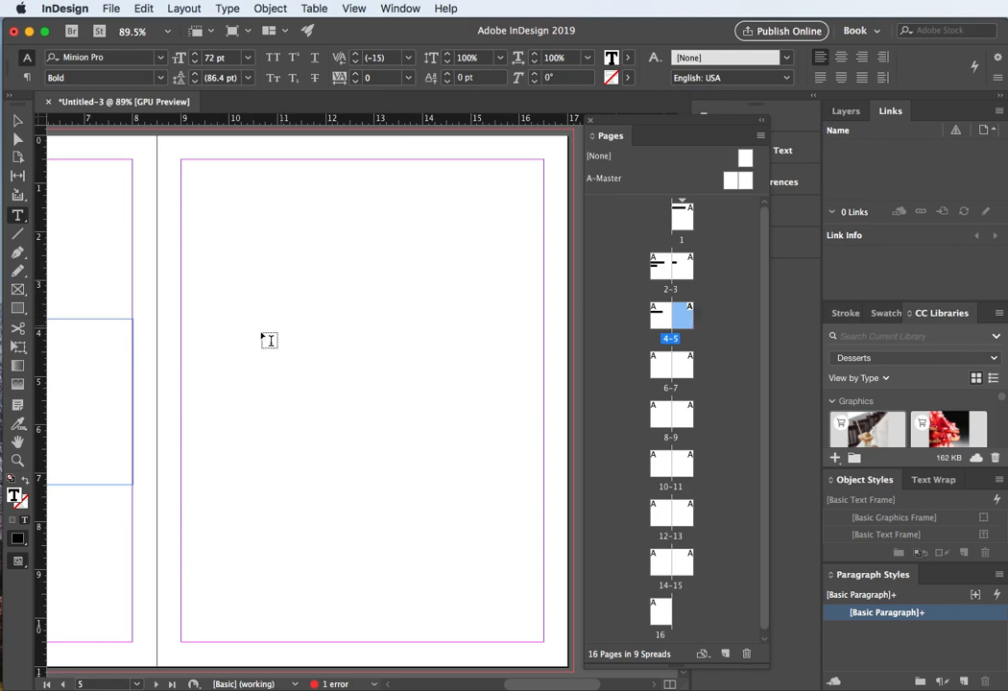
key("super+KP_Enter")
left_click(18, 121)
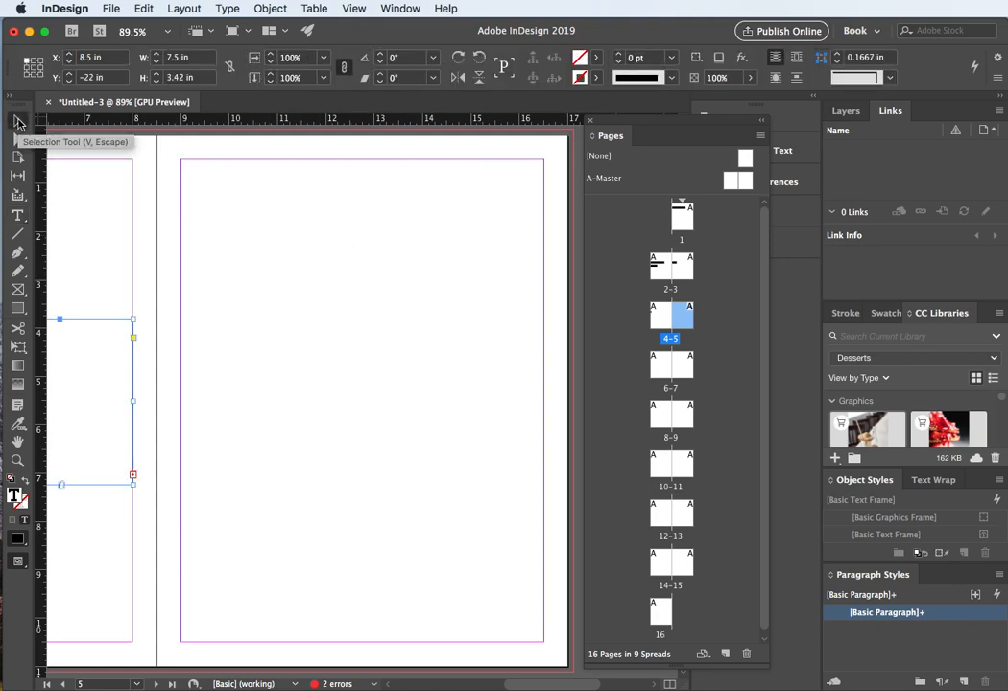
left_click(303, 290)
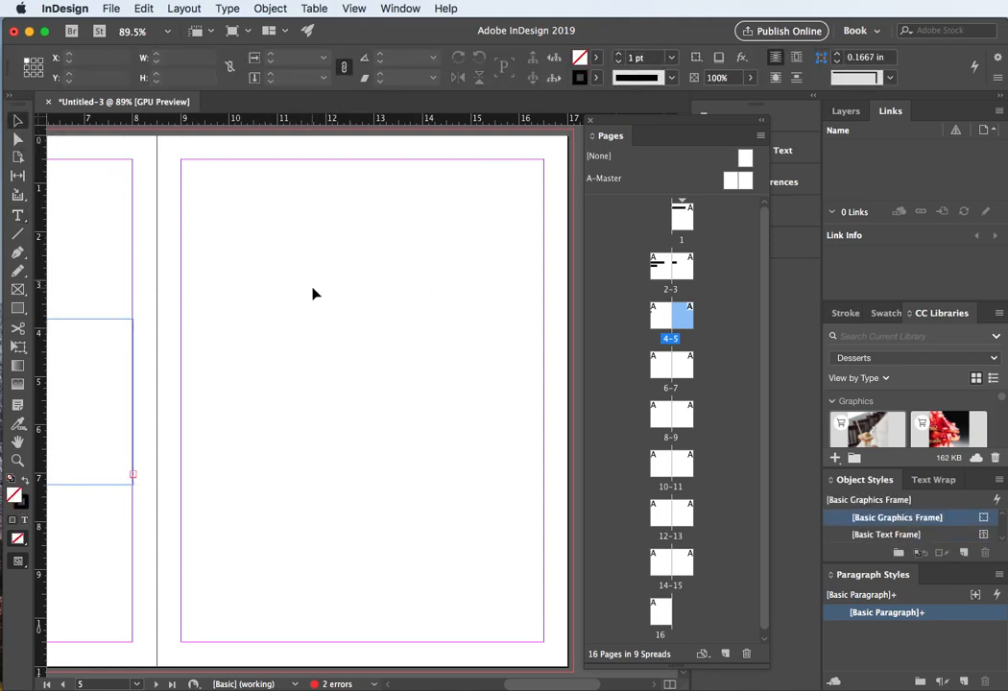
key("super+alt+shift+v")
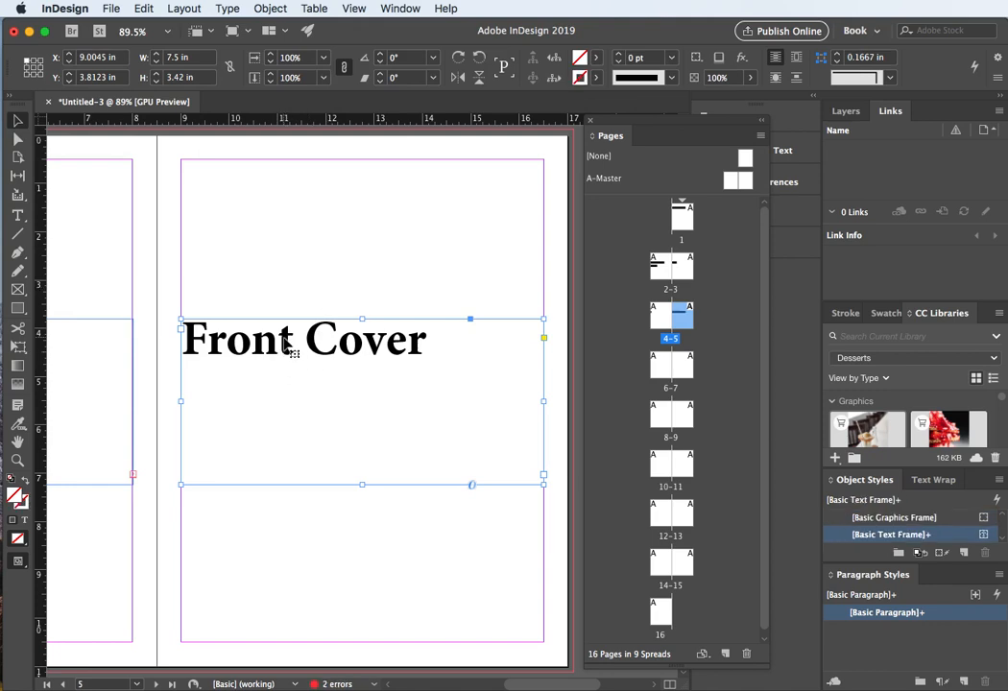
Step: Replace the word "Front" in the page 5 title with "Chapter"
double_click(284, 336)
double_click(285, 337)
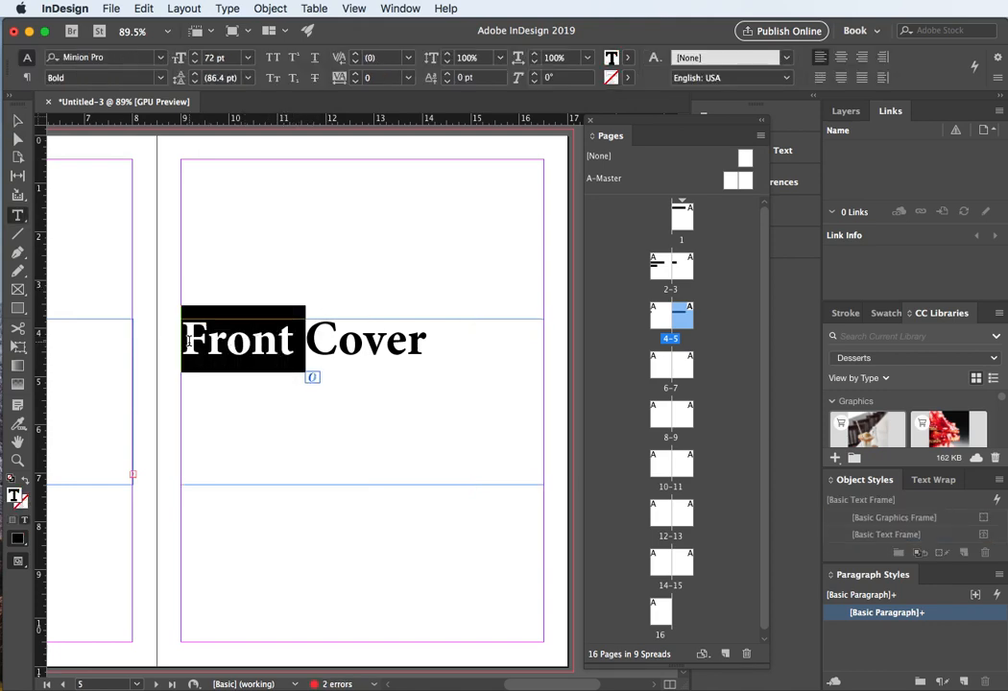
type("Chapter")
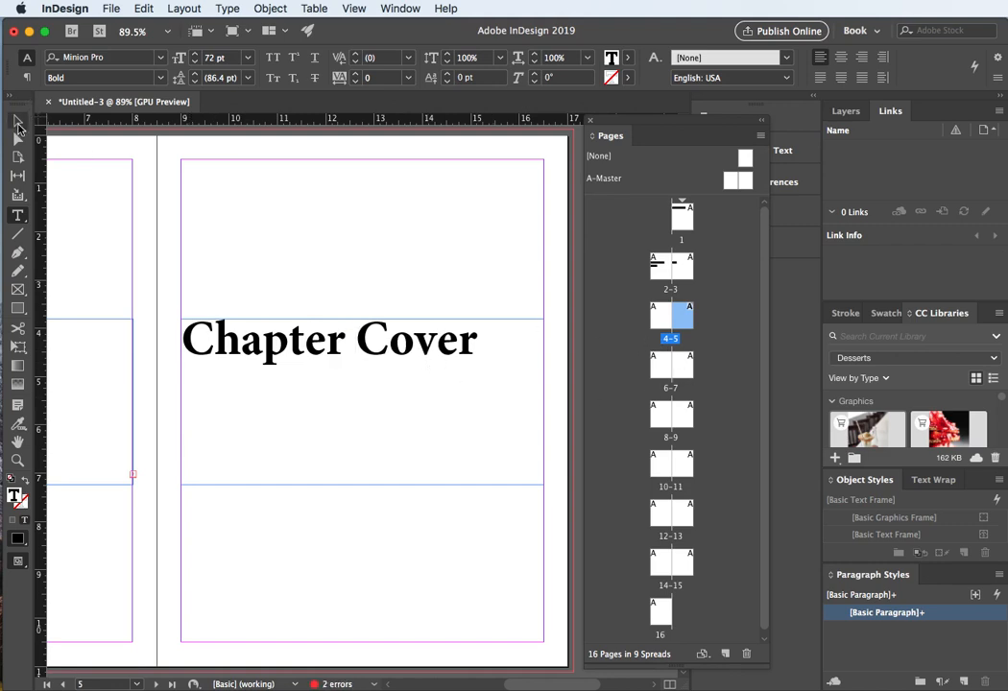
Step: Undo the last edit and paste a copy of the title frame onto page 6
double_click(656, 369)
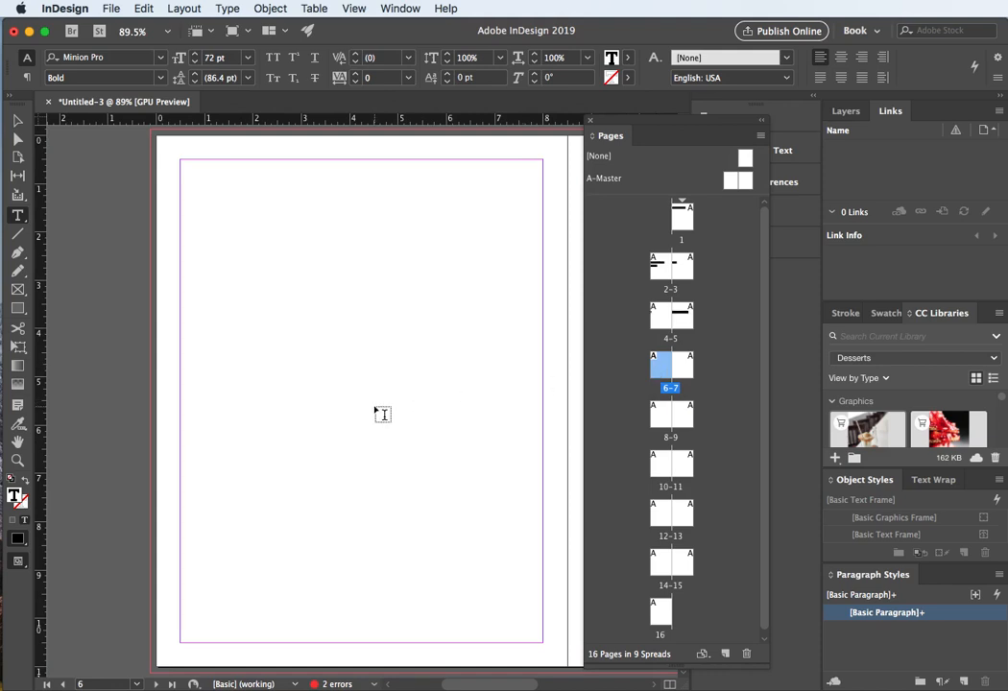
key("super+z")
left_click(17, 118)
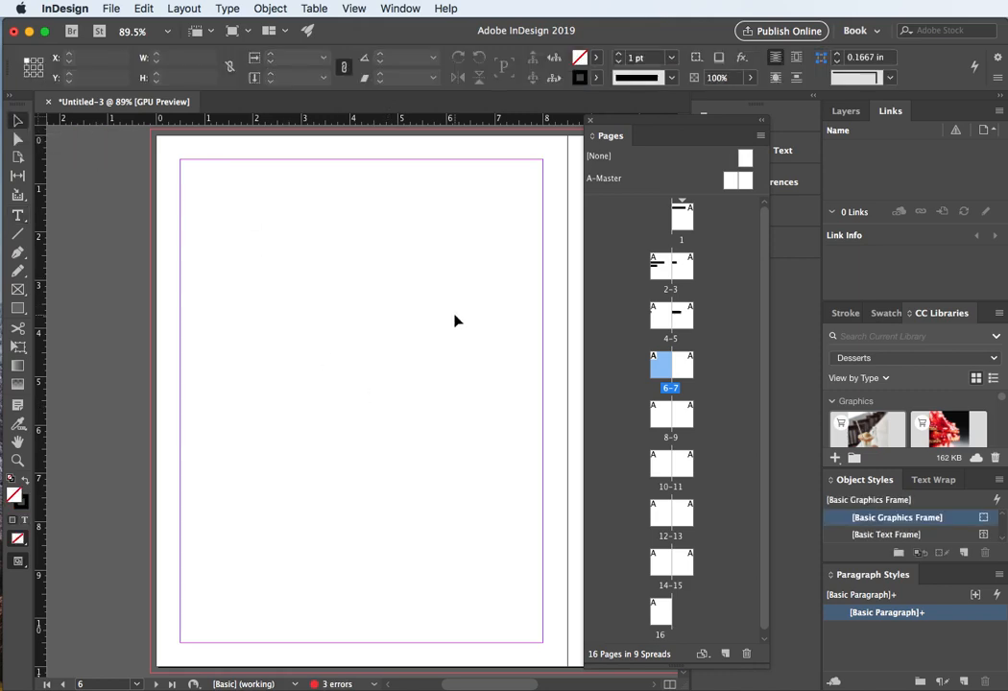
key("super+v")
Step: Replace the word "Front" in the page 6 title with "Inside Chapter"
double_click(279, 338)
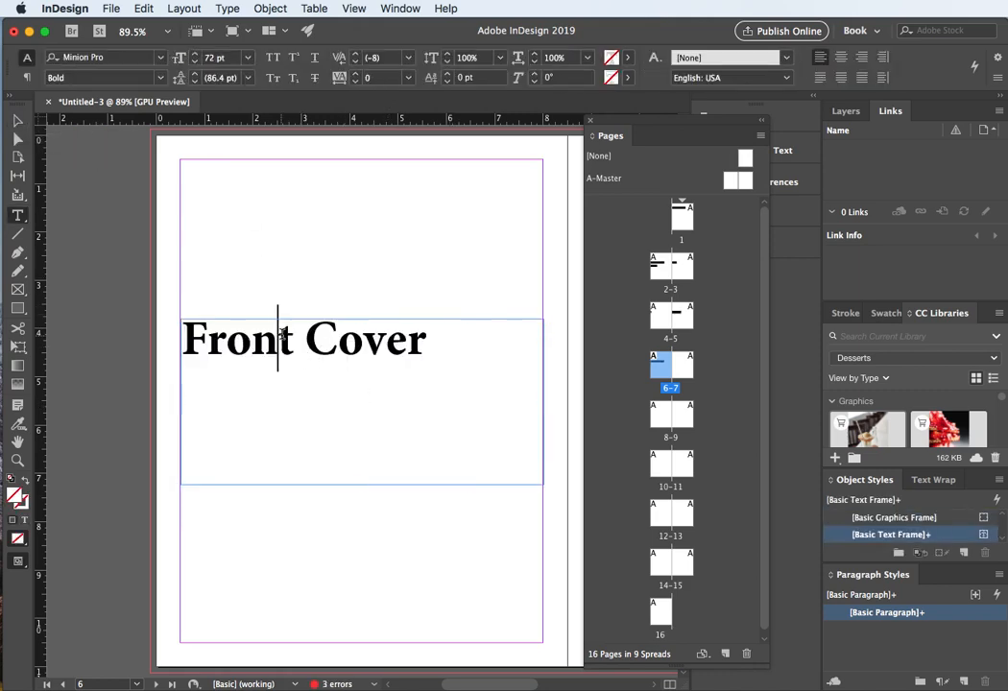
left_click_drag(287, 336, 173, 335)
type("In")
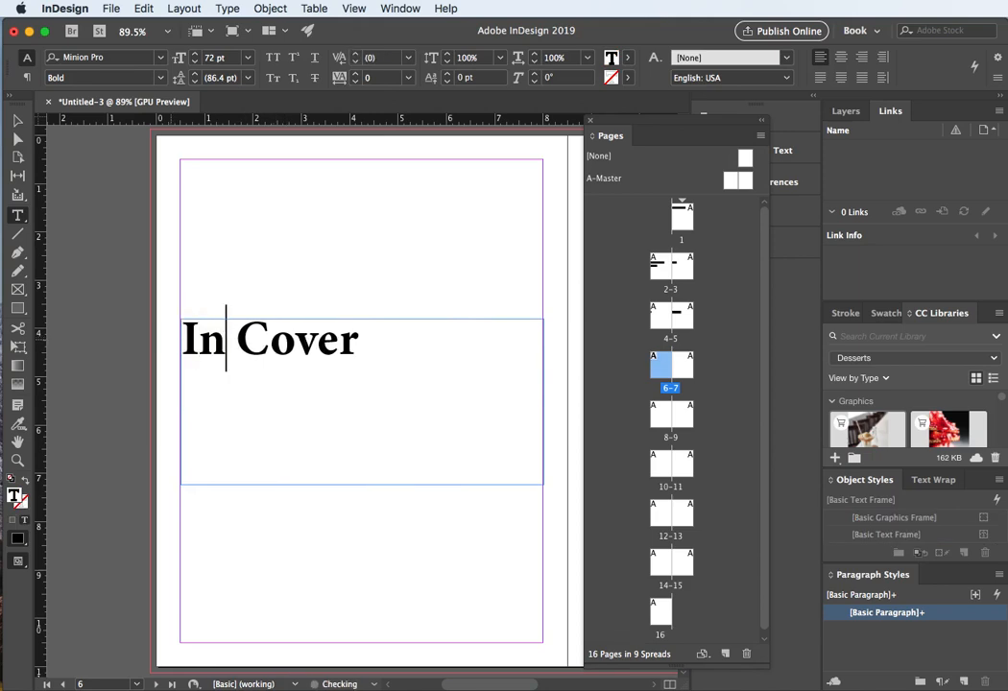
type("side C")
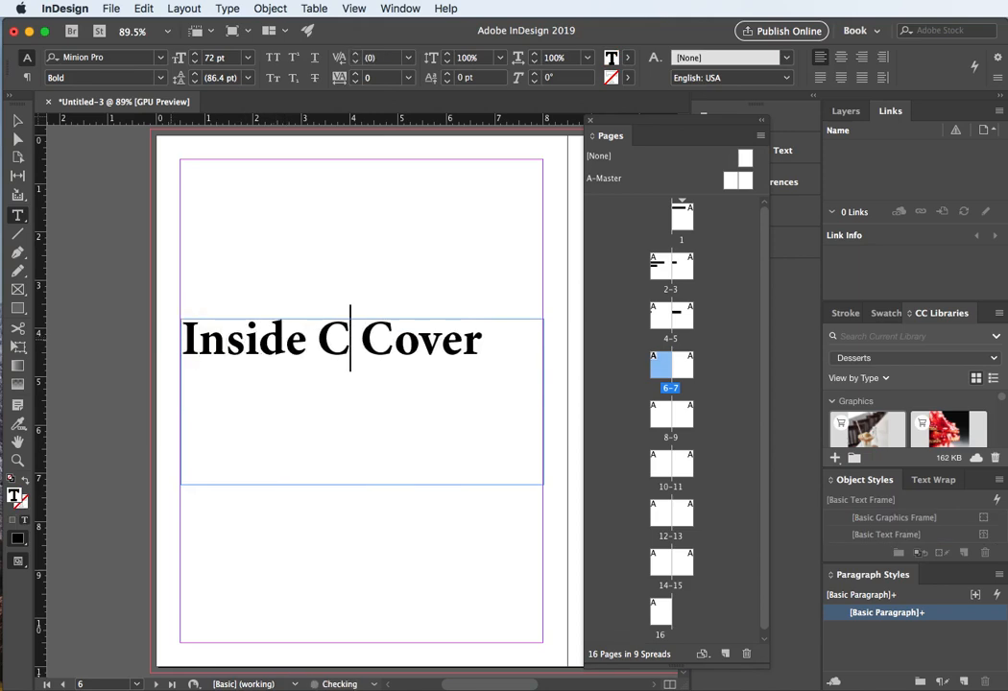
type("hapt")
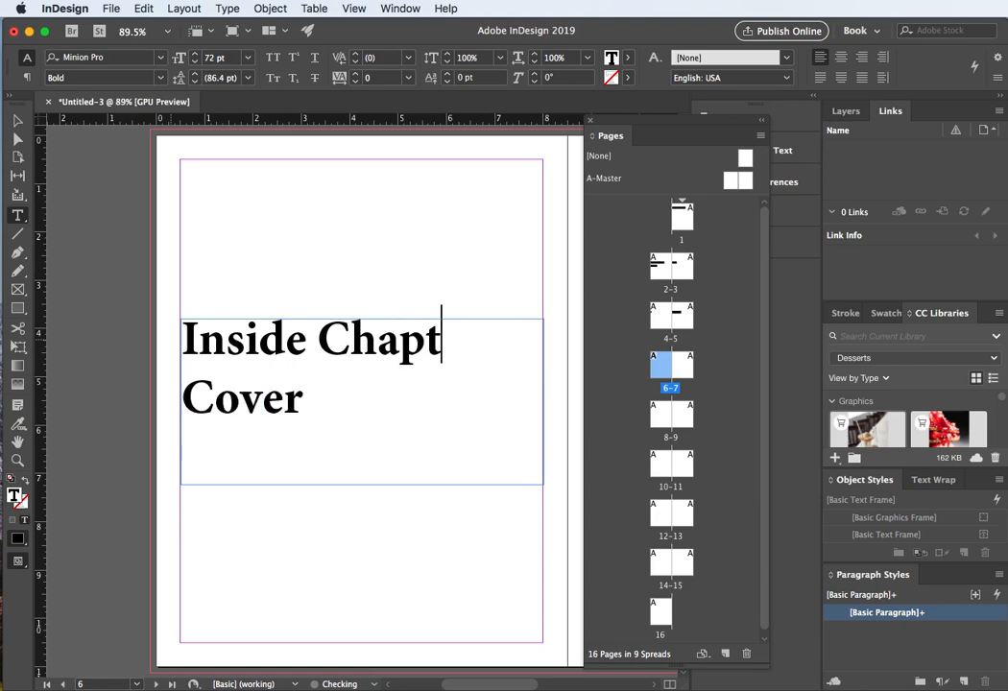
type("er")
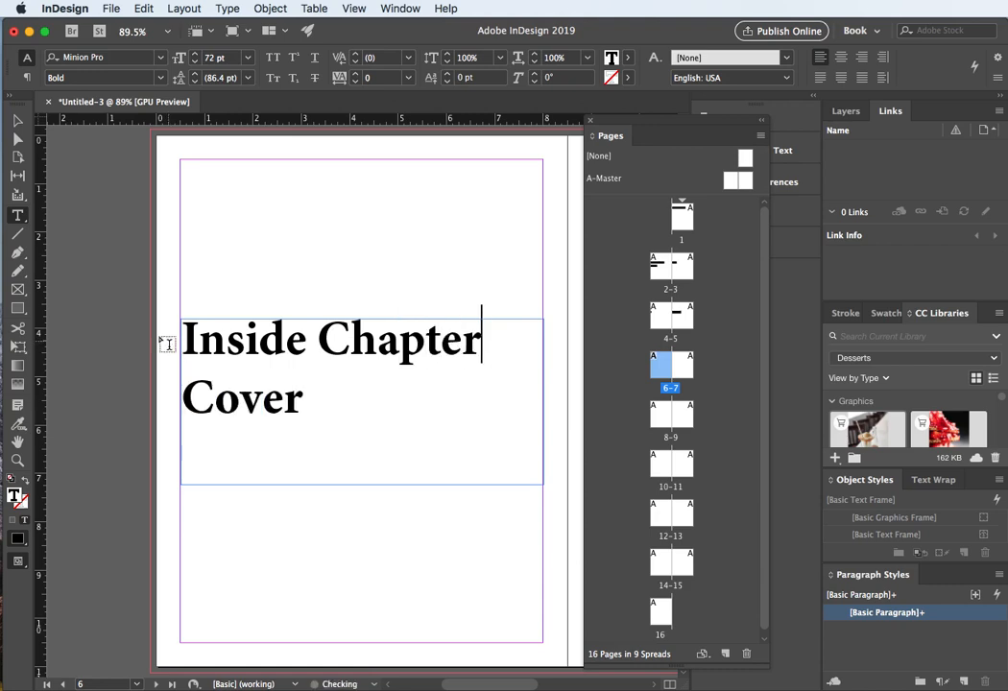
left_click(17, 120)
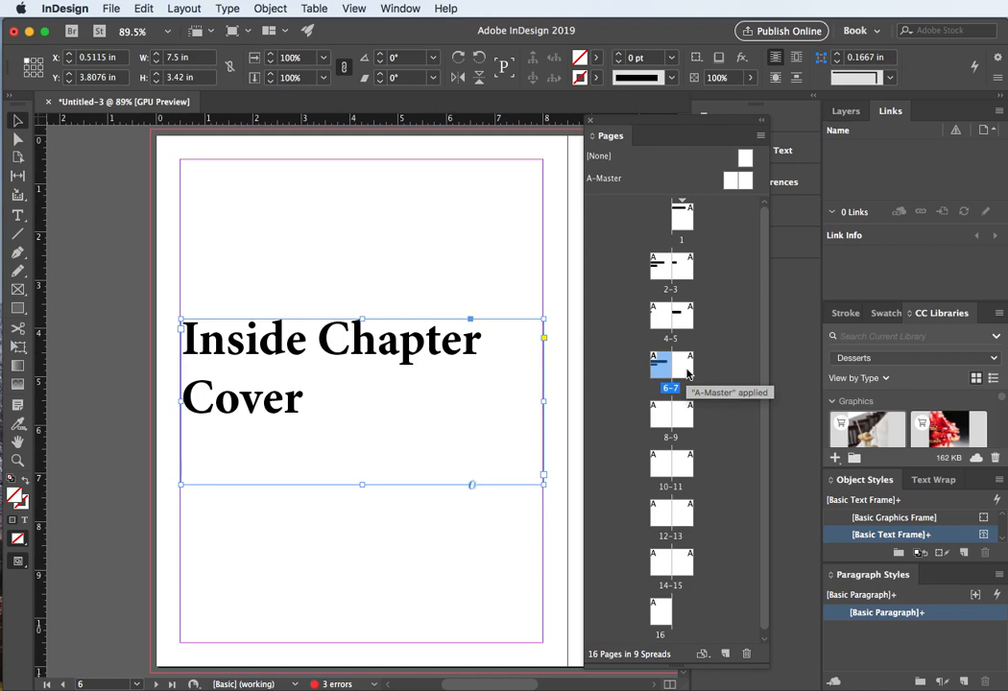
Step: Paste the title frame in place on page 7
scroll(687, 373, "down", 1)
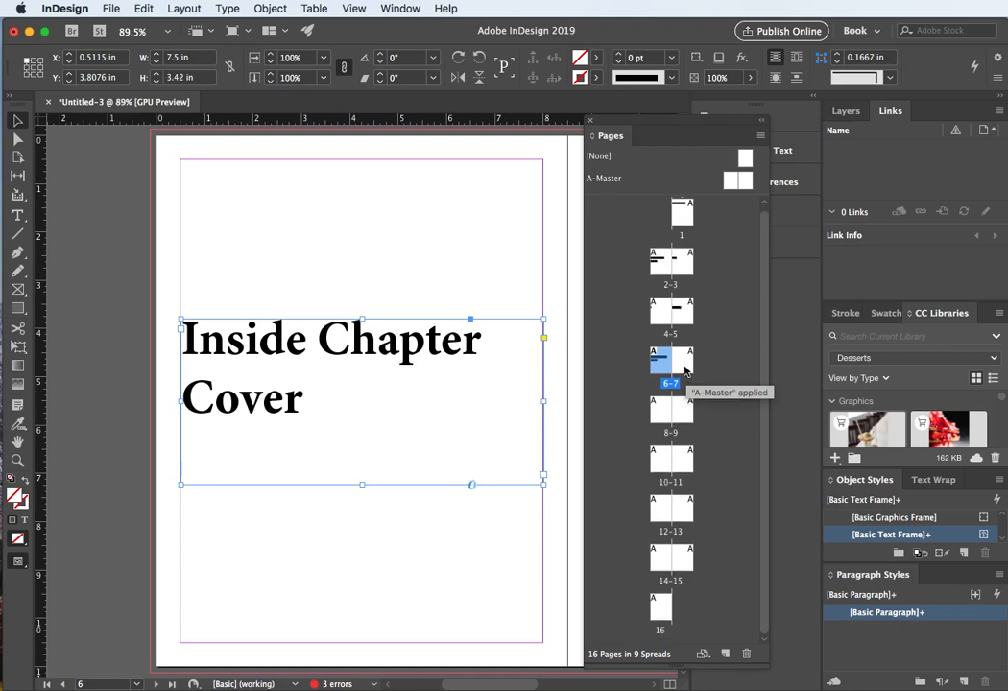
double_click(684, 369)
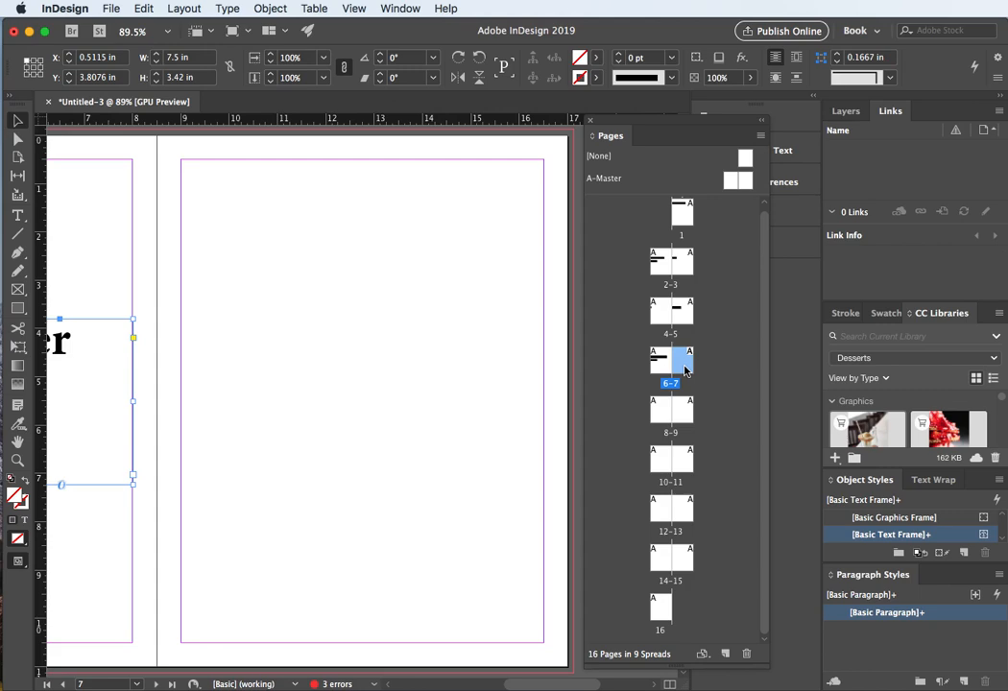
left_click(314, 354)
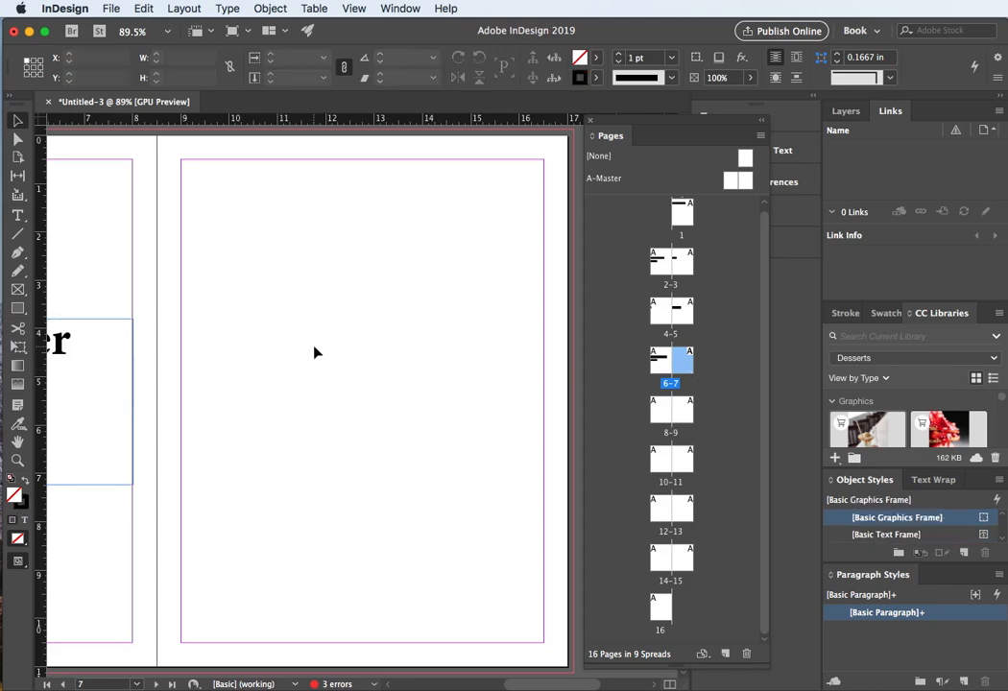
key("super+alt+shift+v")
Step: Replace the page 7 title text with "Story begins"
double_click(254, 336)
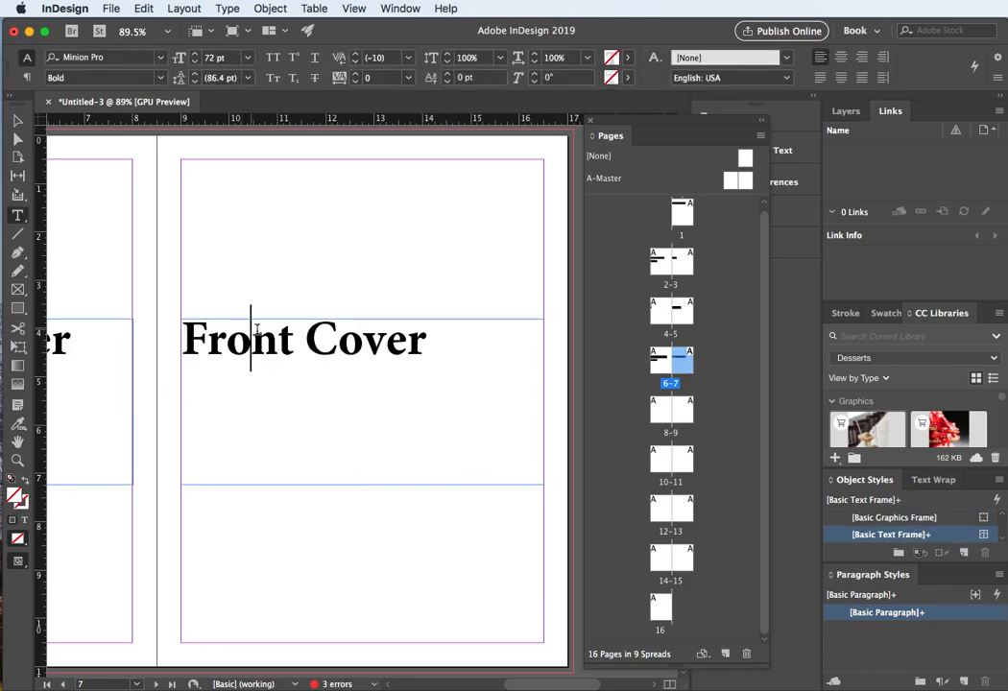
left_click_drag(426, 338, 142, 340)
type("S")
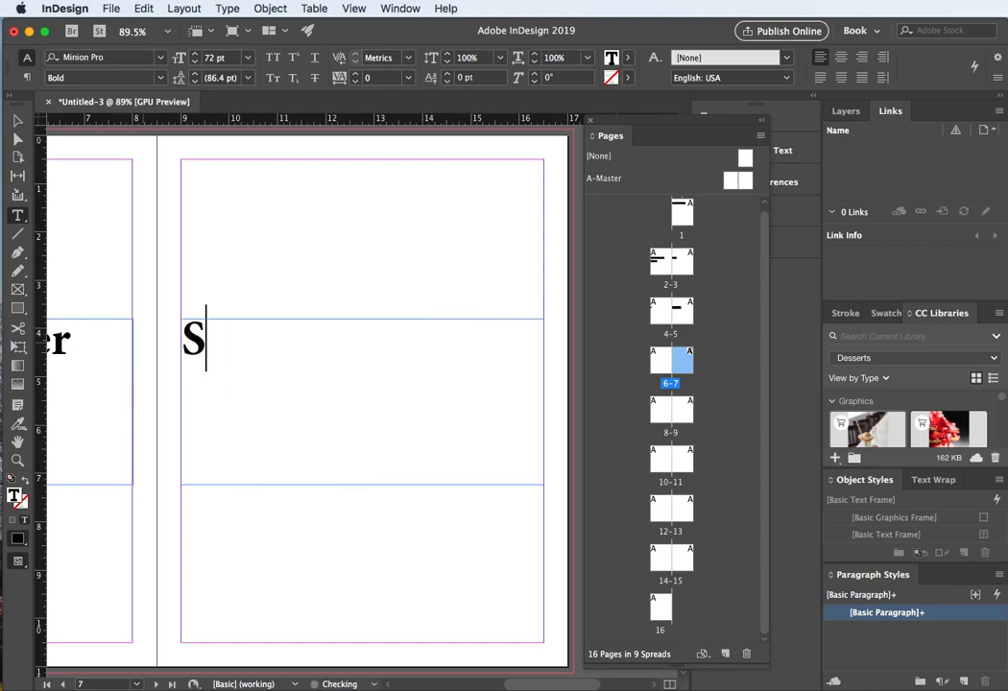
type("tor")
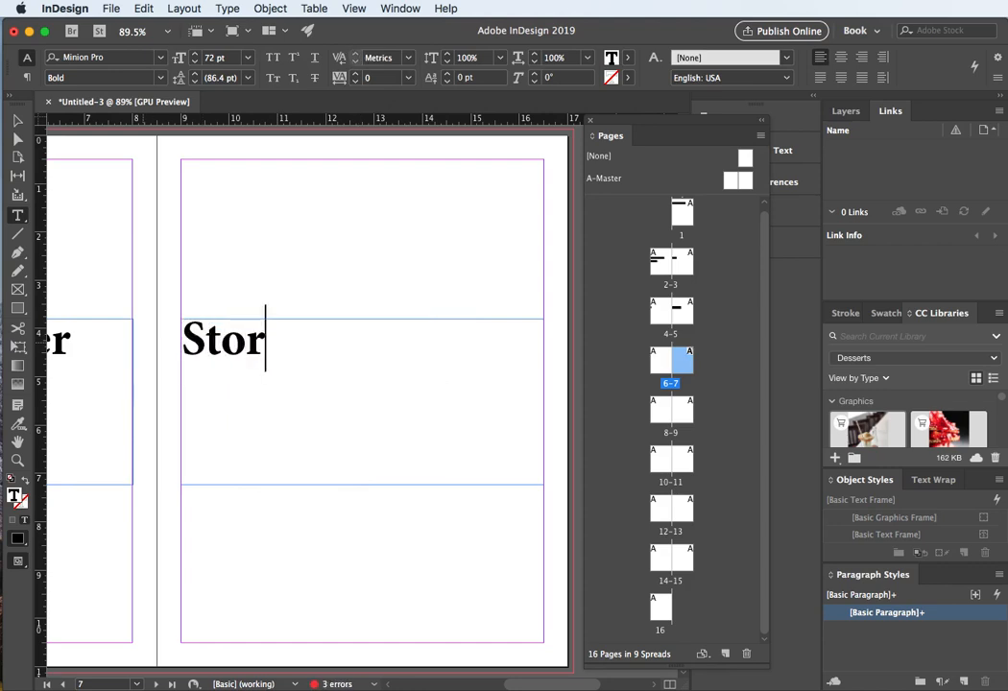
type("y be")
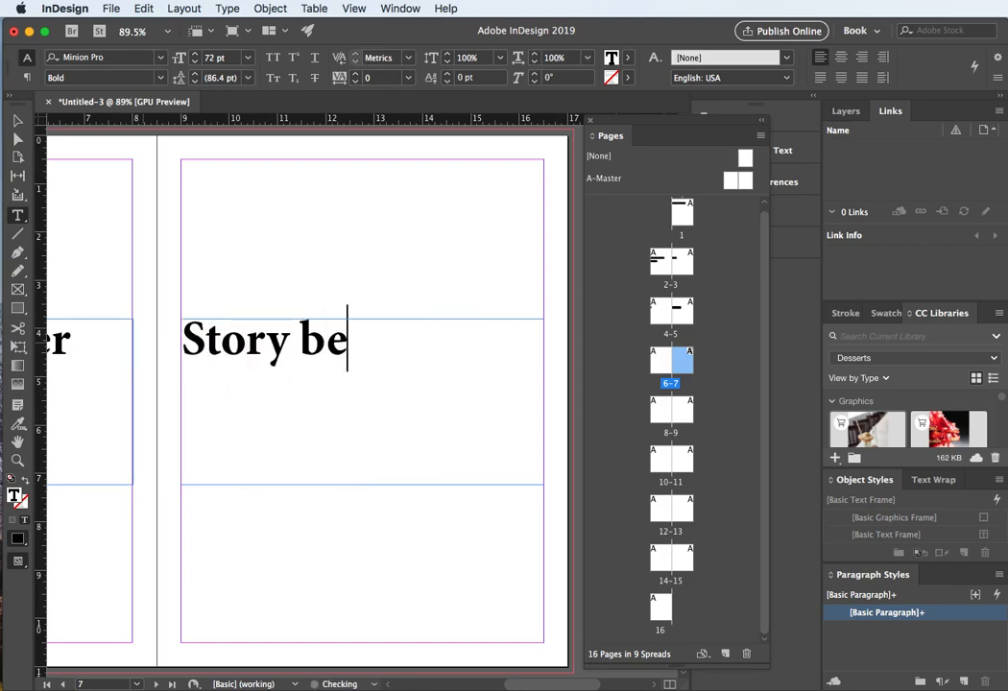
type("gins")
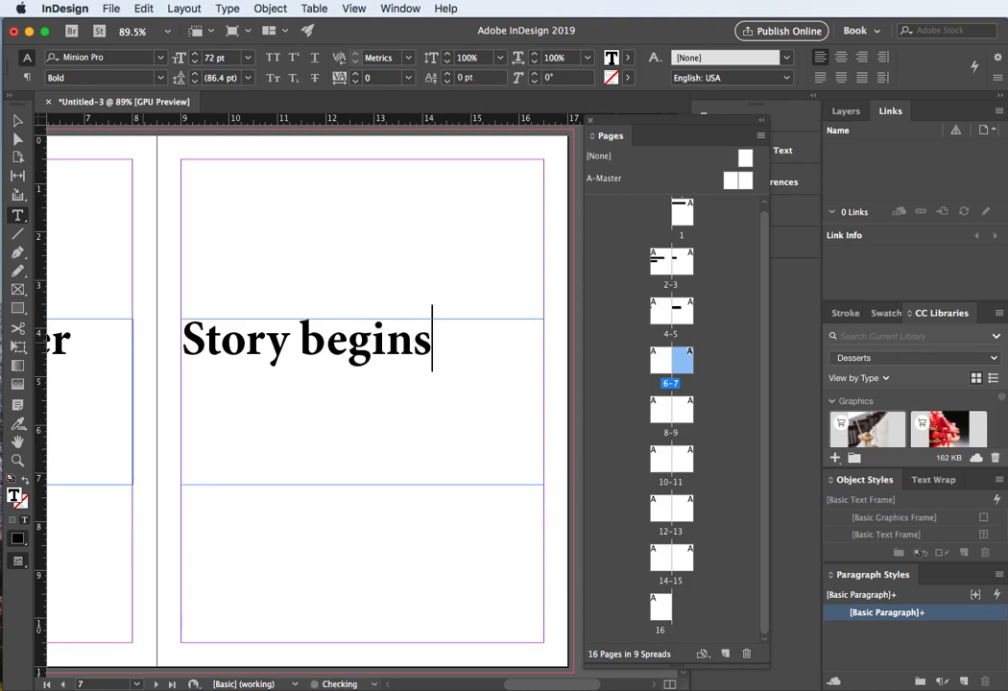
key("Escape")
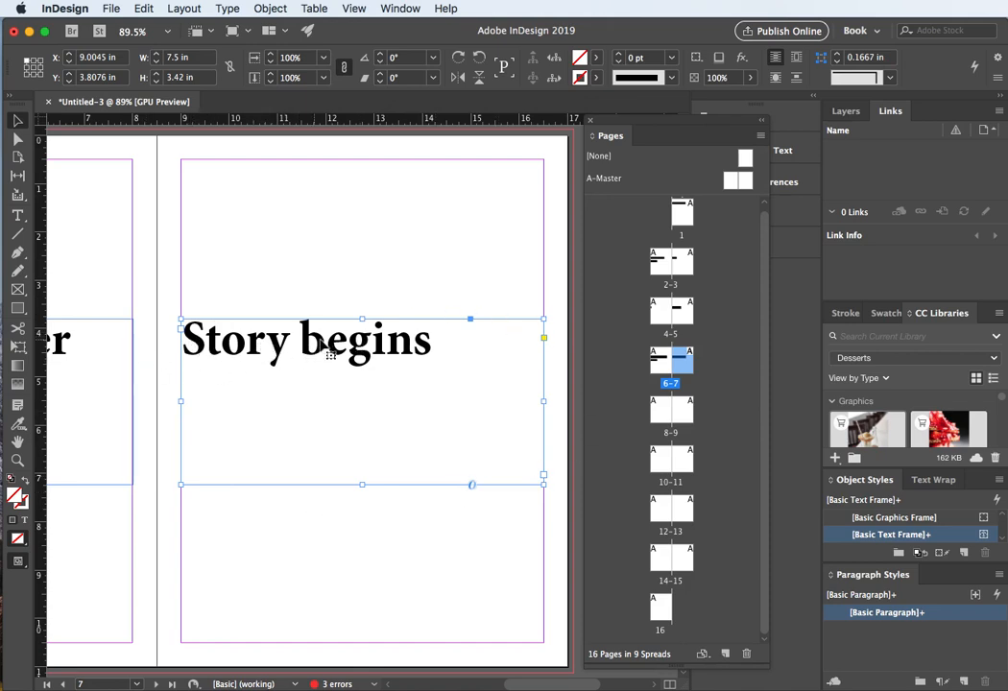
Step: Paste the title frame onto page 8 and replace "begins" with "cont..." in its text
double_click(660, 413)
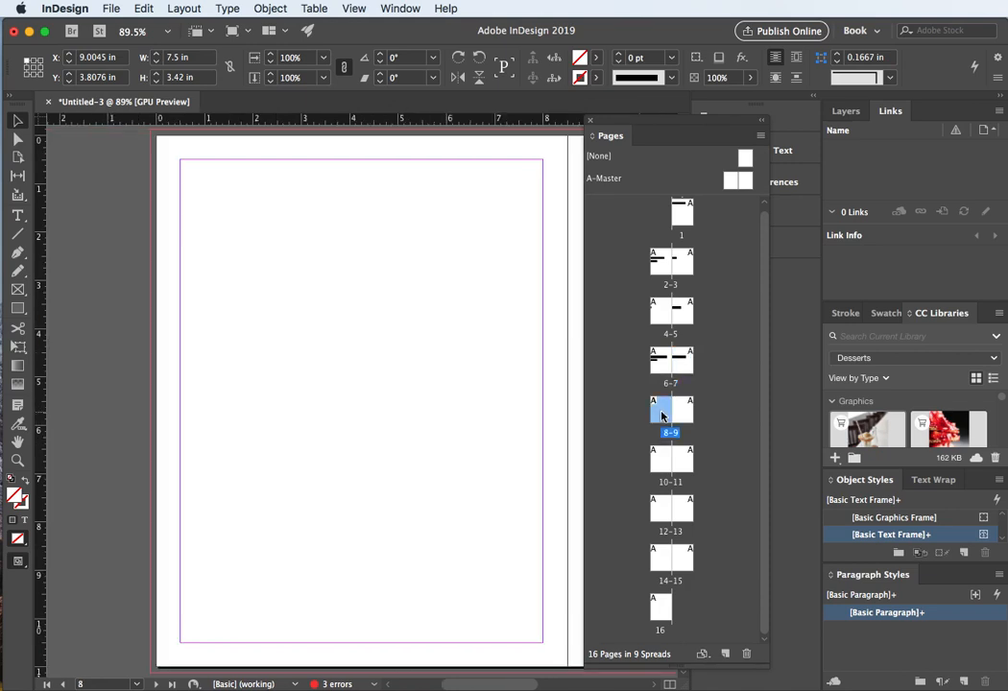
key("super+v")
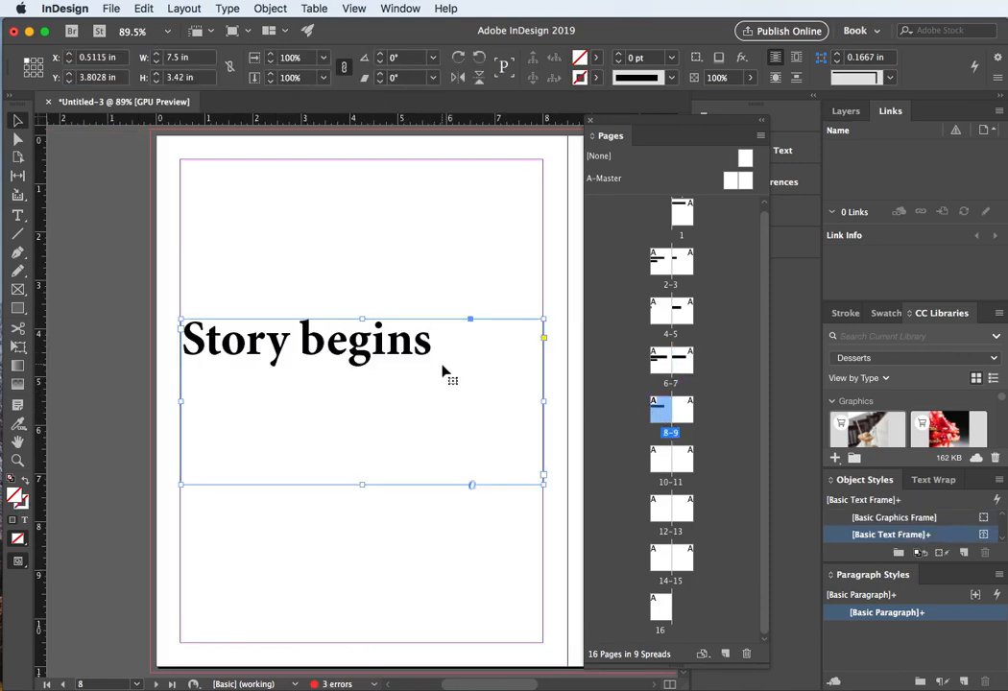
double_click(301, 344)
left_click_drag(302, 344, 425, 344)
type("cont")
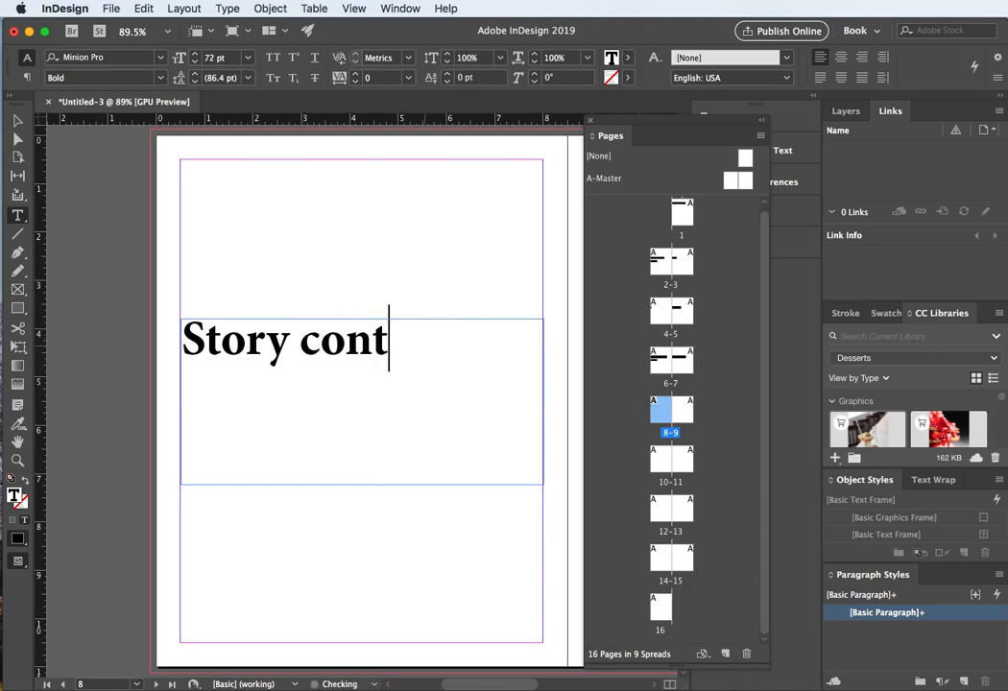
type("...")
key("Escape")
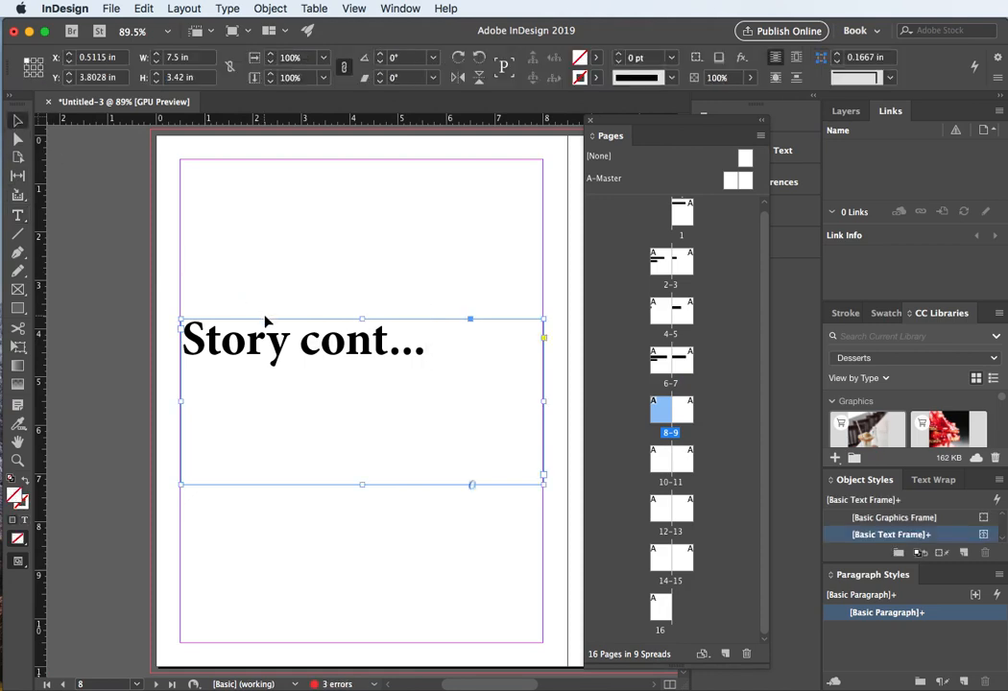
Step: Paste the "Story cont..." title frame onto pages 9 and 10
double_click(684, 410)
left_click(382, 373)
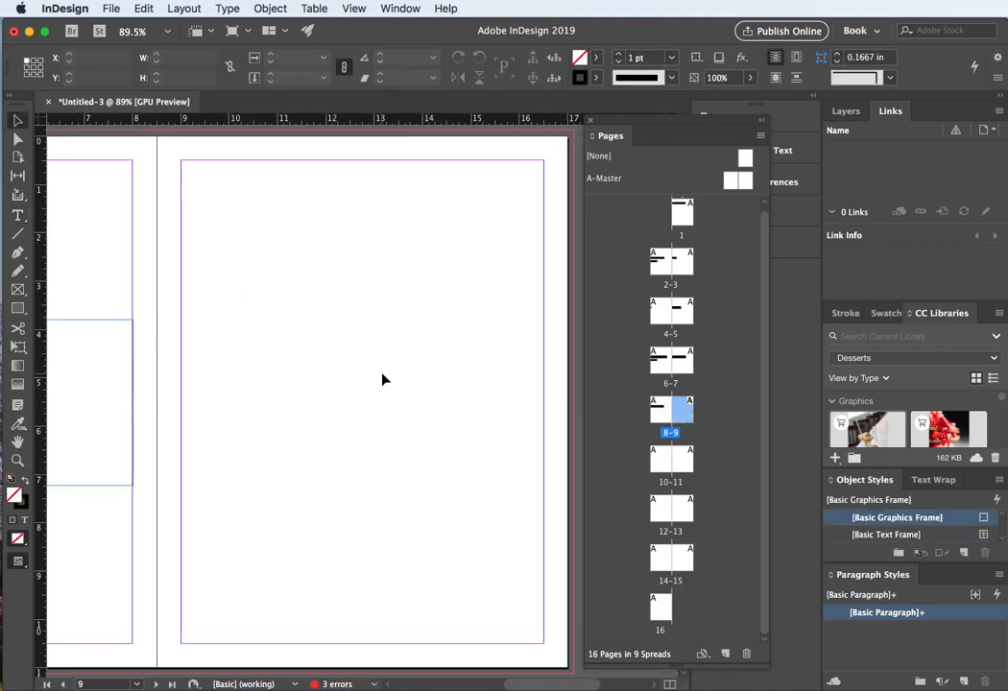
key("super+v")
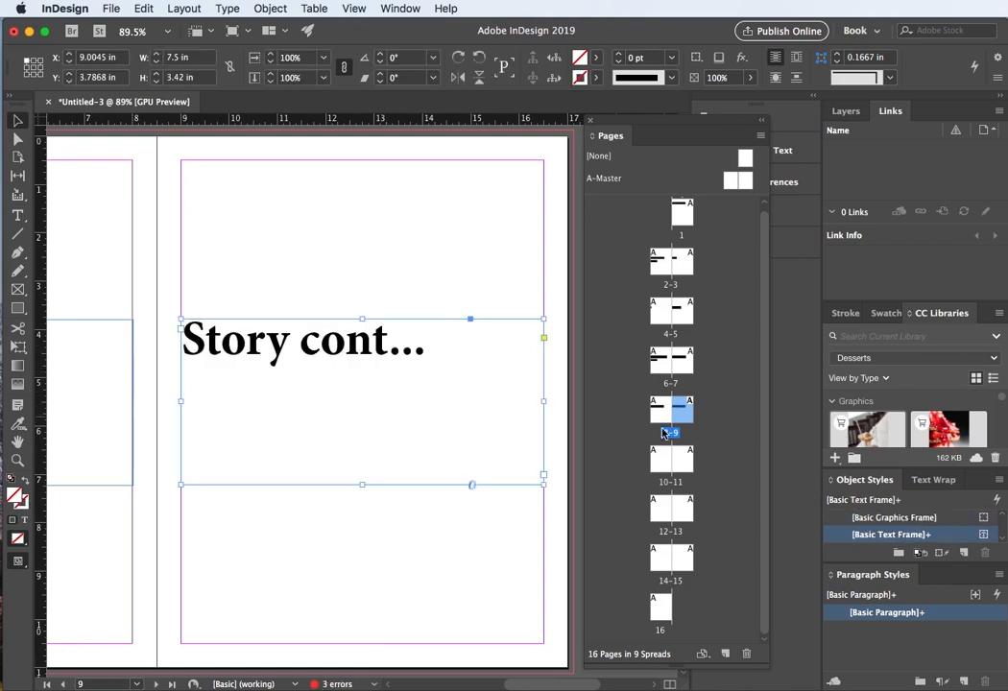
double_click(662, 461)
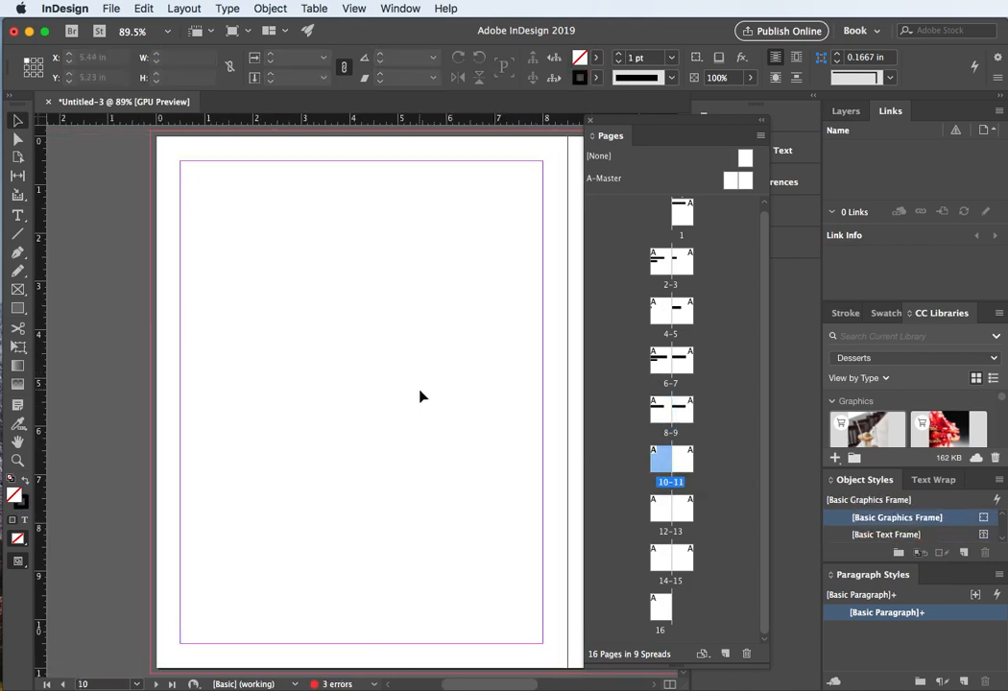
key("super+v")
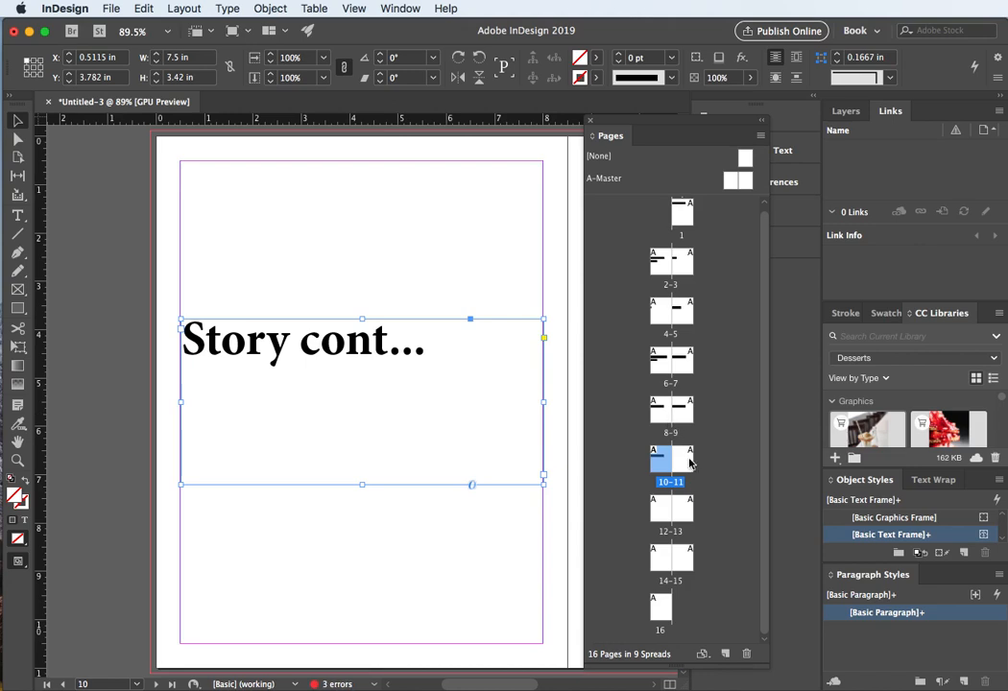
Step: Paste the "Story cont..." title frame onto pages 11 and 12
double_click(680, 459)
left_click(313, 427)
key("super+v")
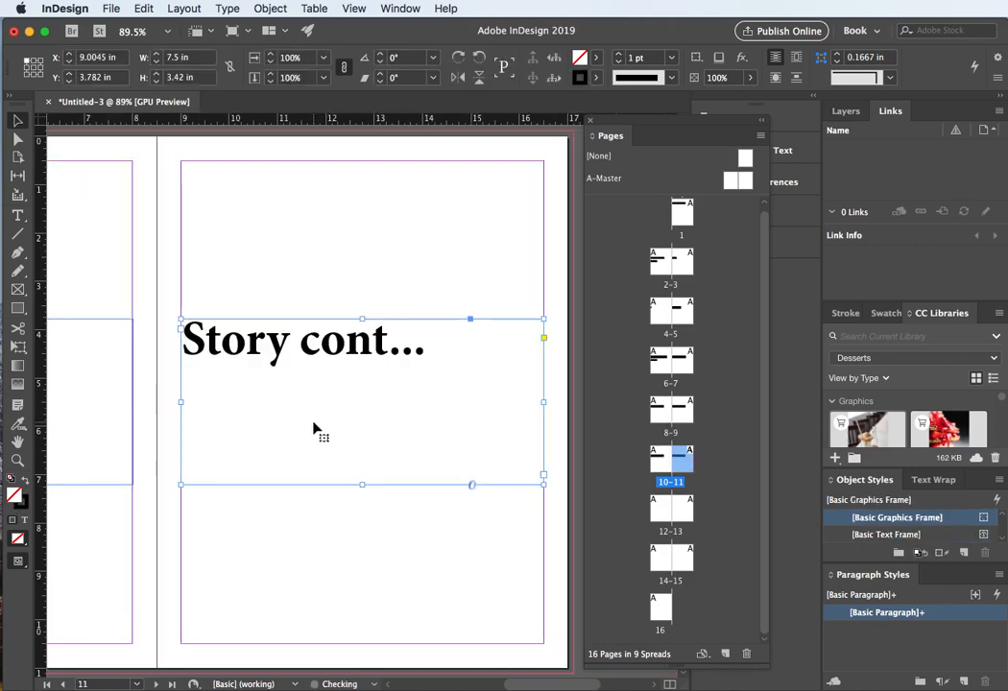
double_click(656, 513)
left_click(384, 504)
key("super+v")
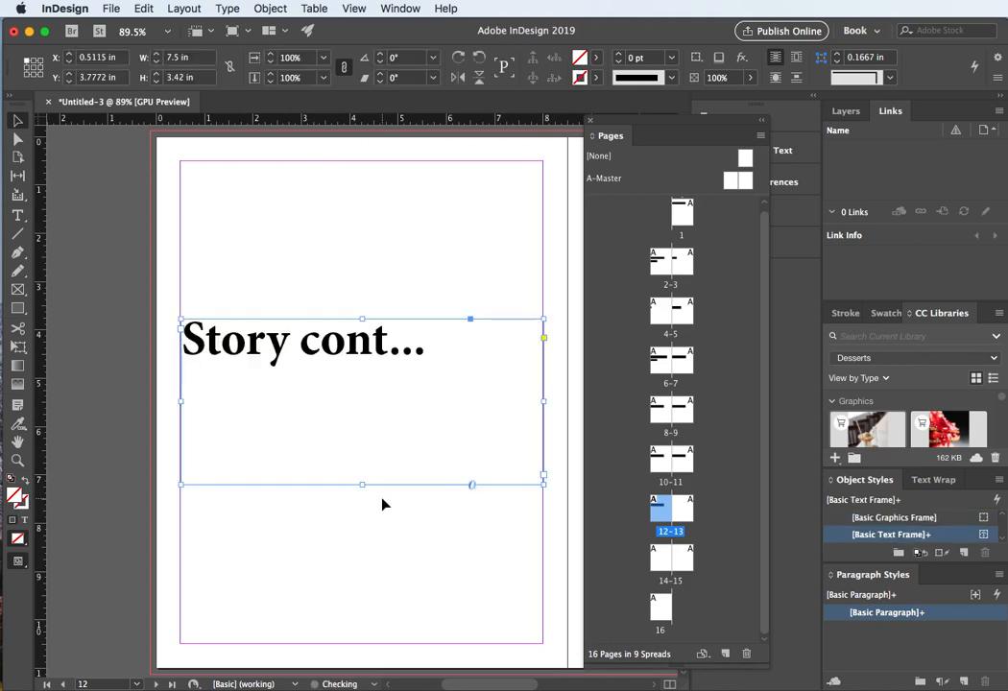
Step: Paste the title frame onto page 13 and replace the word "Story" with "Index"
double_click(682, 509)
left_click(227, 339)
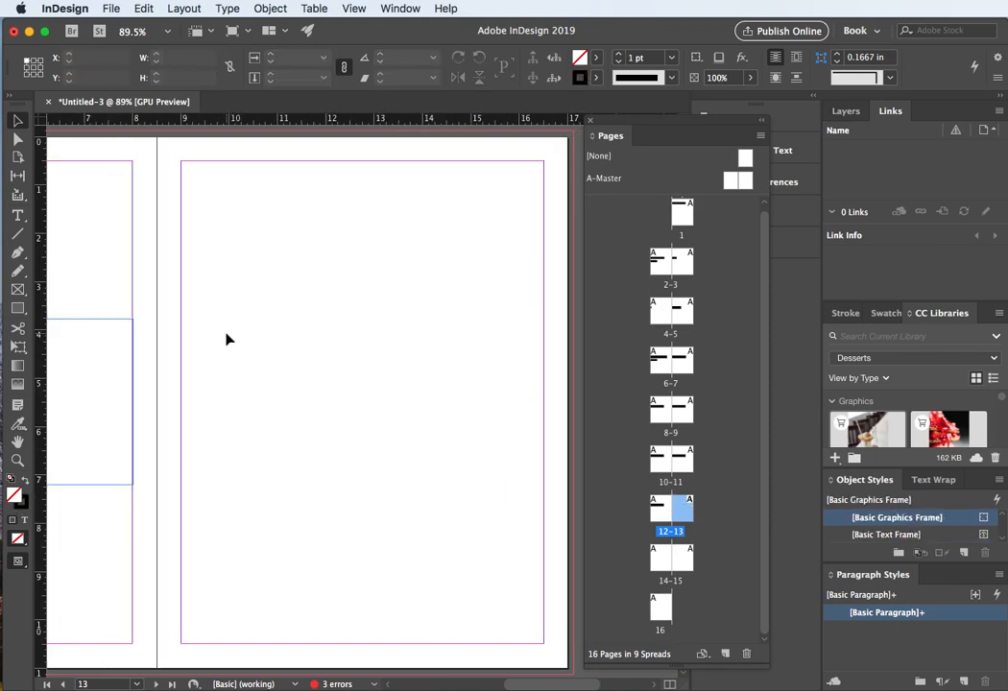
key("ctrl+v")
double_click(233, 338)
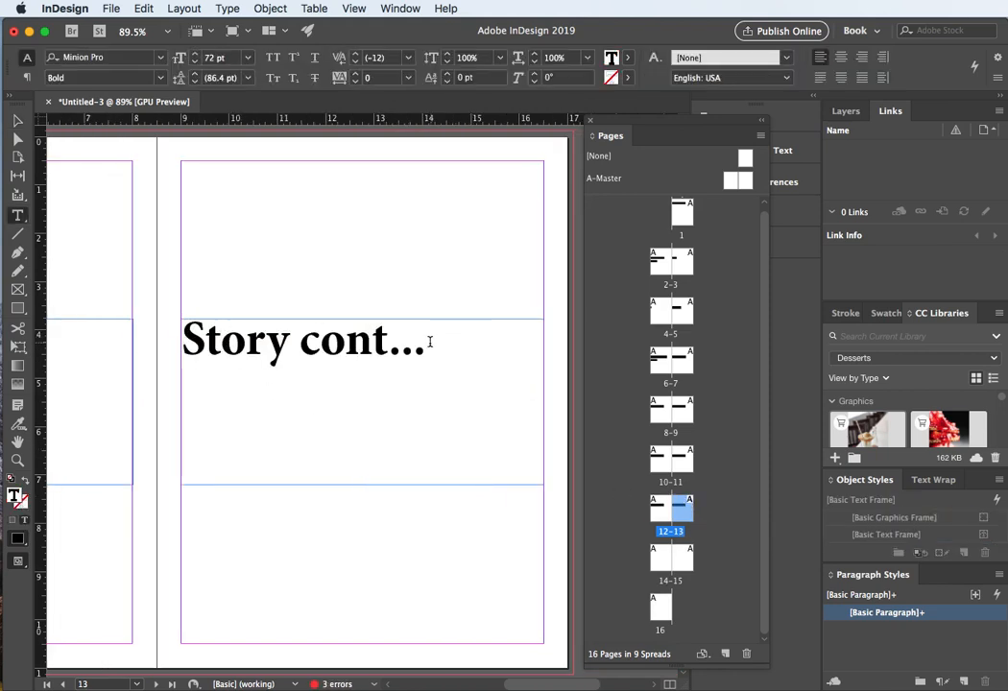
left_click_drag(290, 340, 170, 362)
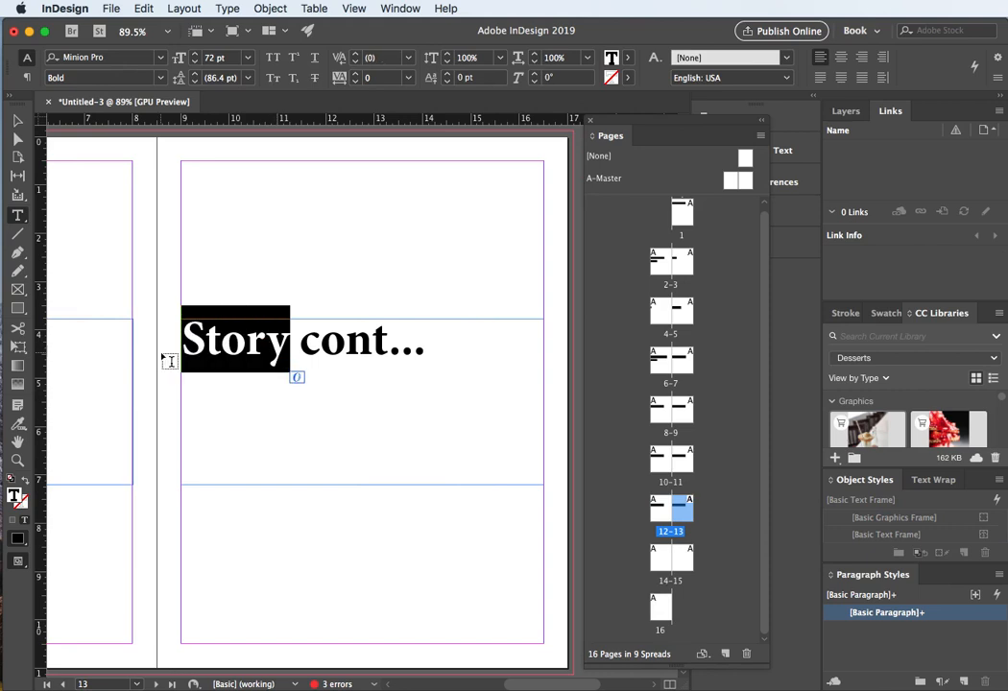
type("Index")
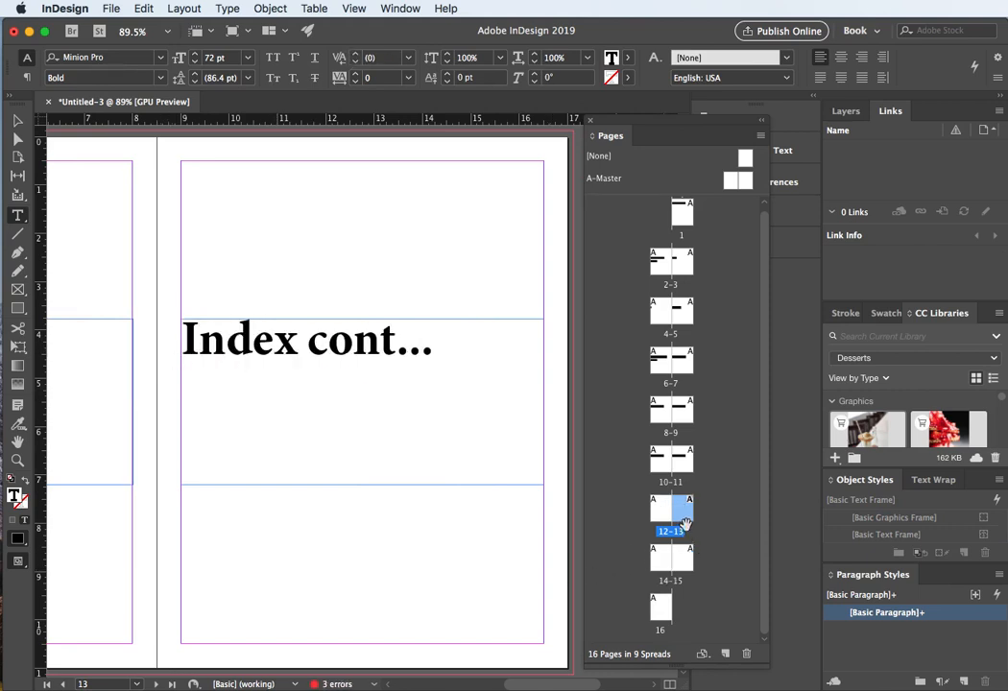
Step: Paste the "Story cont..." title frame onto page 14
double_click(660, 563)
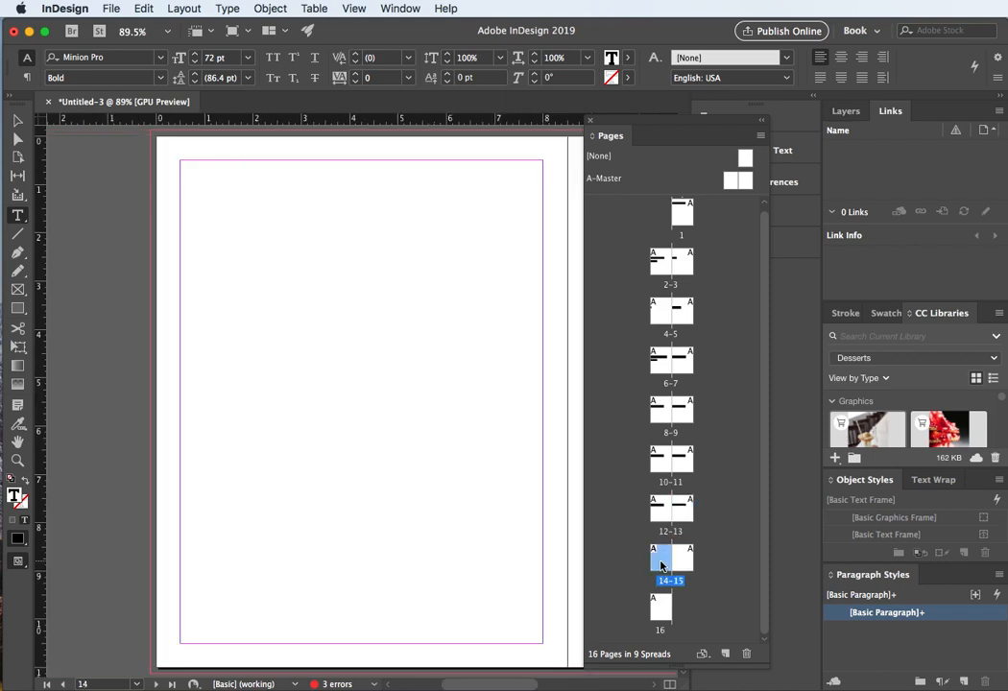
left_click(319, 468)
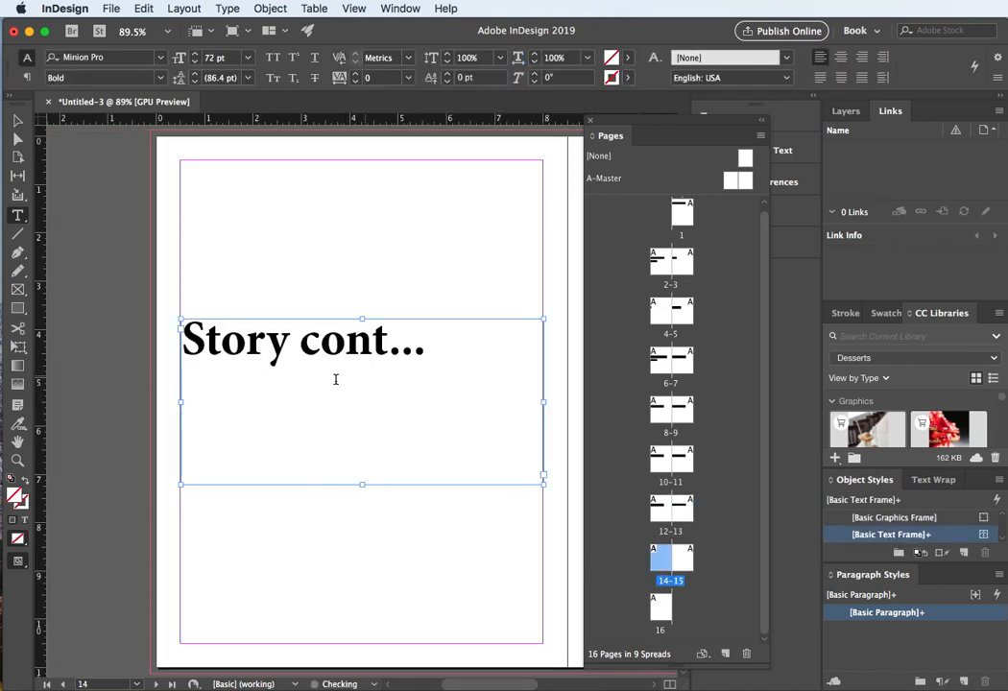
Step: Replace the word "Story" with "Index" in the page 14 title
left_click_drag(288, 343, 169, 352)
type("Index")
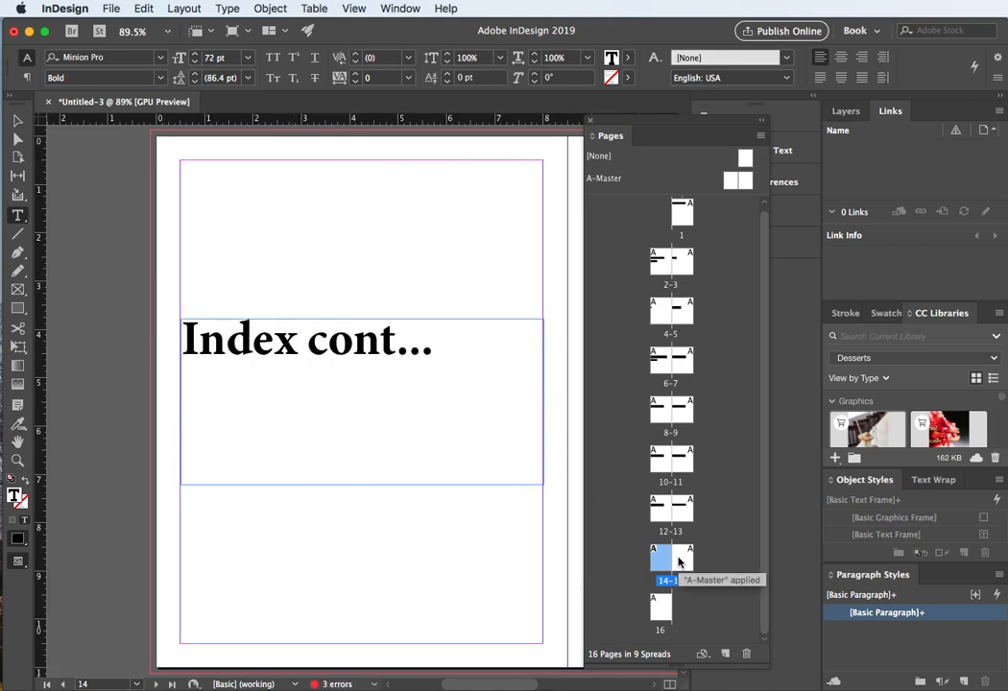
Step: Go to page 15 and paste the "Story cont..." title frame onto it
double_click(678, 562)
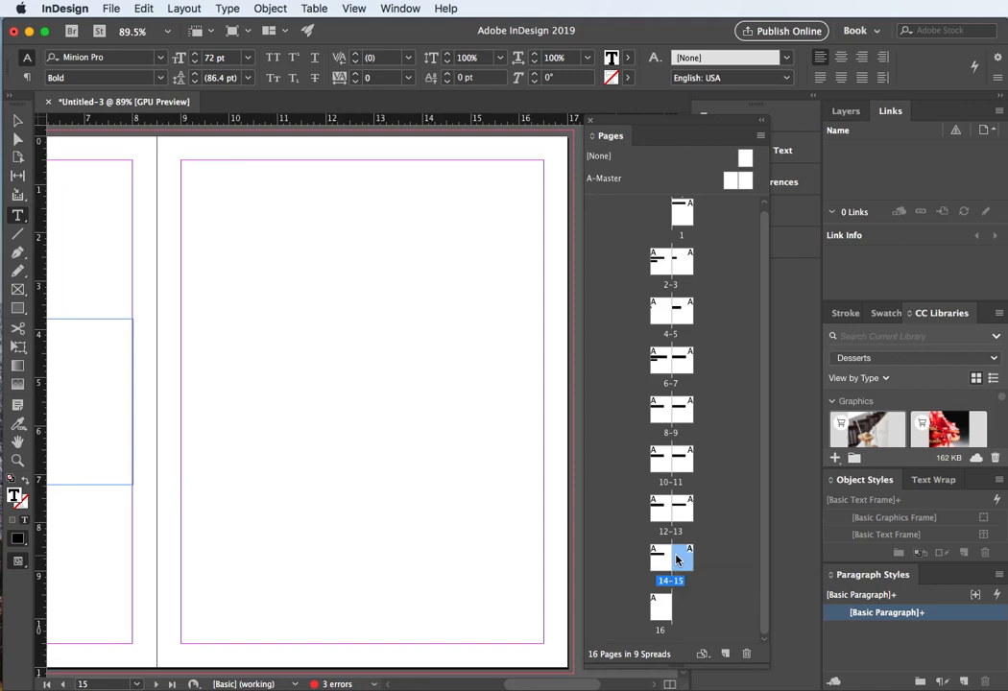
scroll(375, 384, "down", 3)
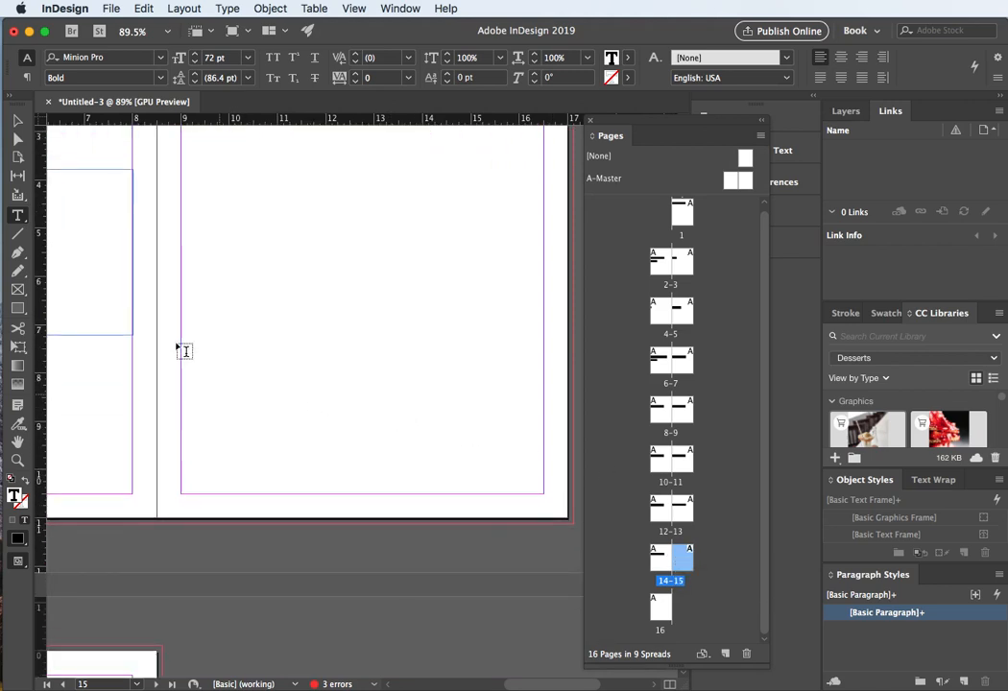
left_click(217, 243)
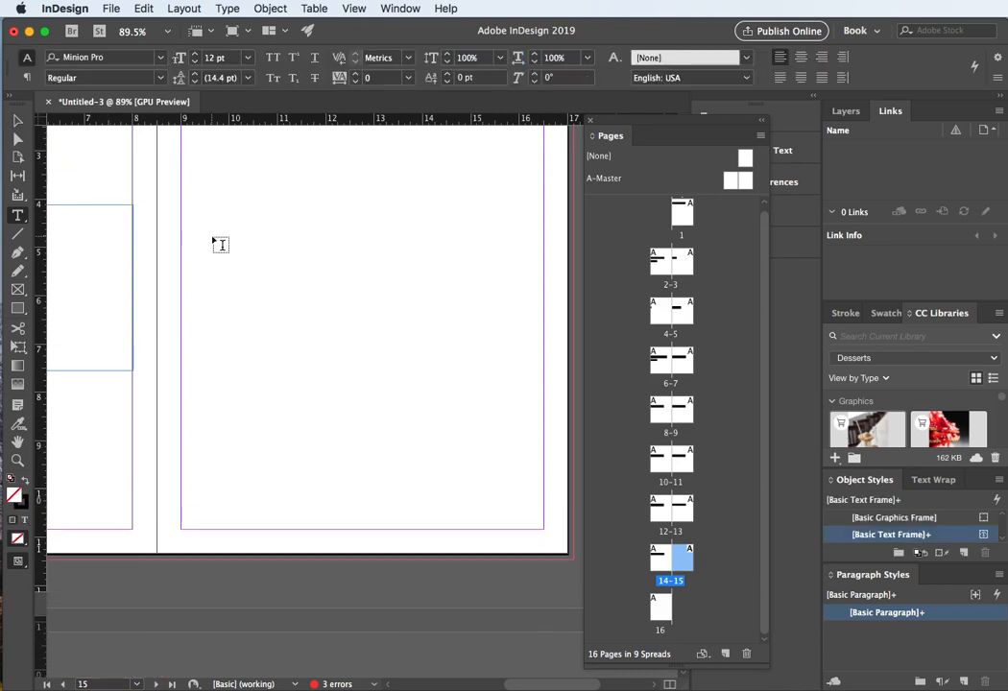
scroll(219, 245, "up", 4)
left_click(219, 244)
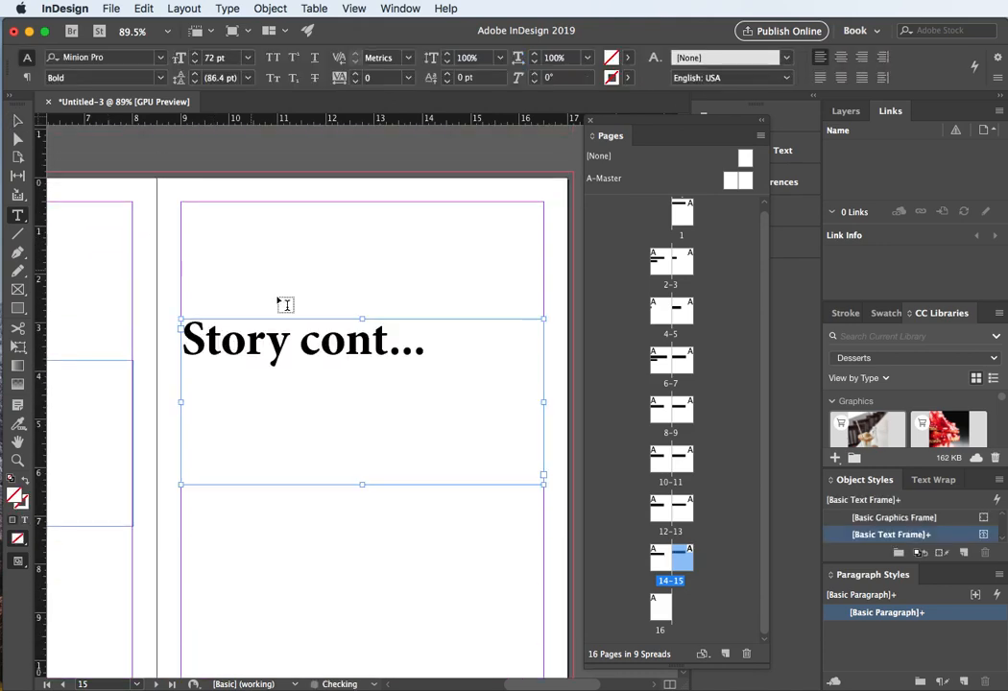
Step: Retitle the page 15 frame "Inside Back Cover" and narrow the frame to about 5.75 in wide
double_click(234, 346)
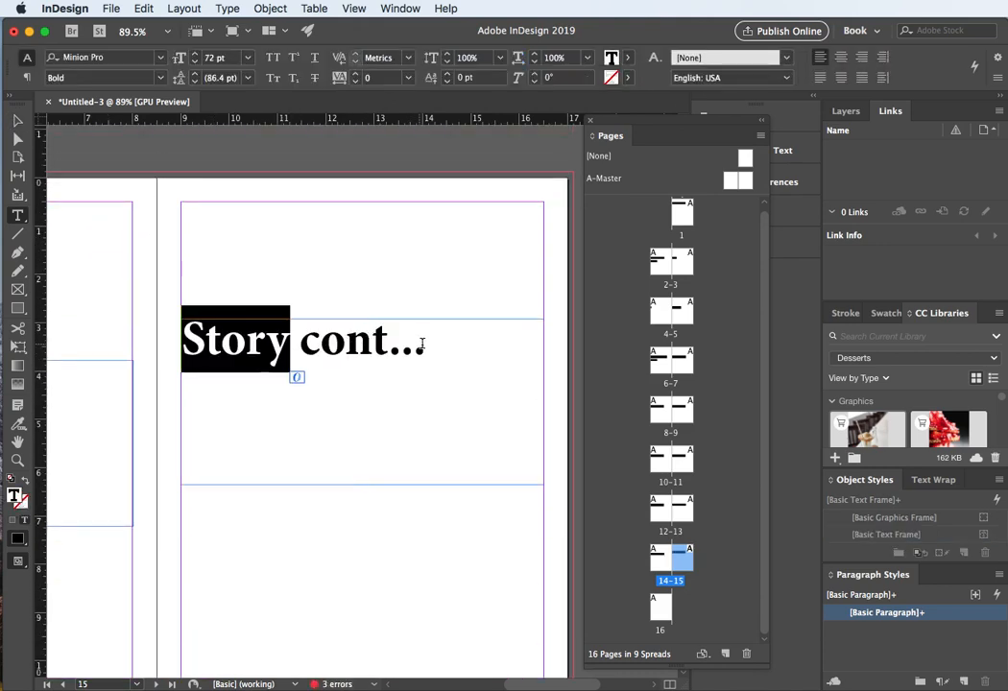
left_click_drag(419, 335, 176, 338)
type("In")
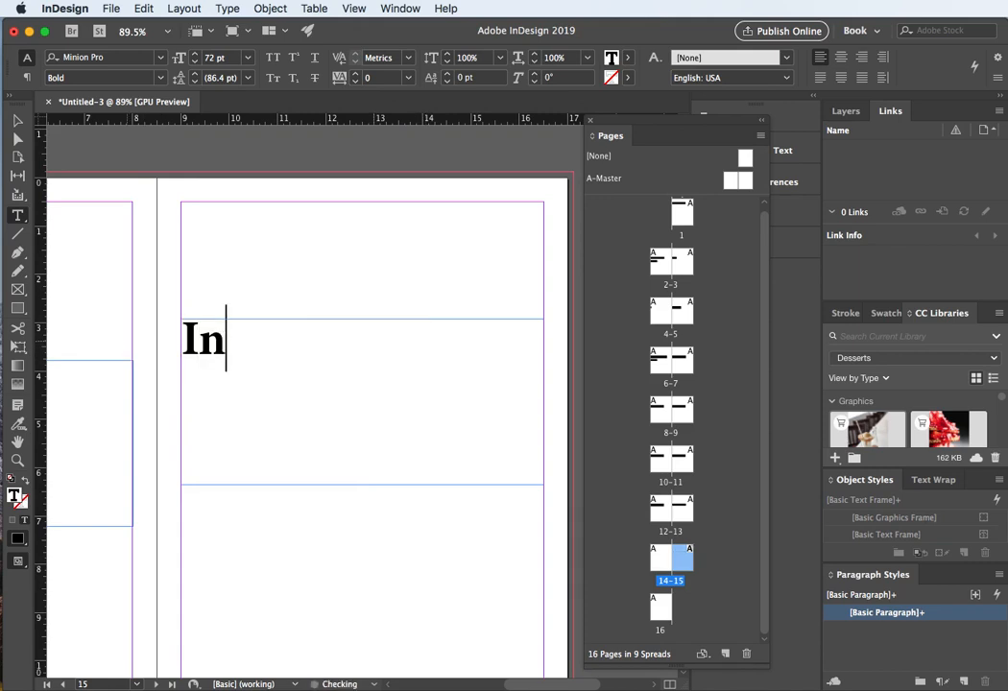
type("side V")
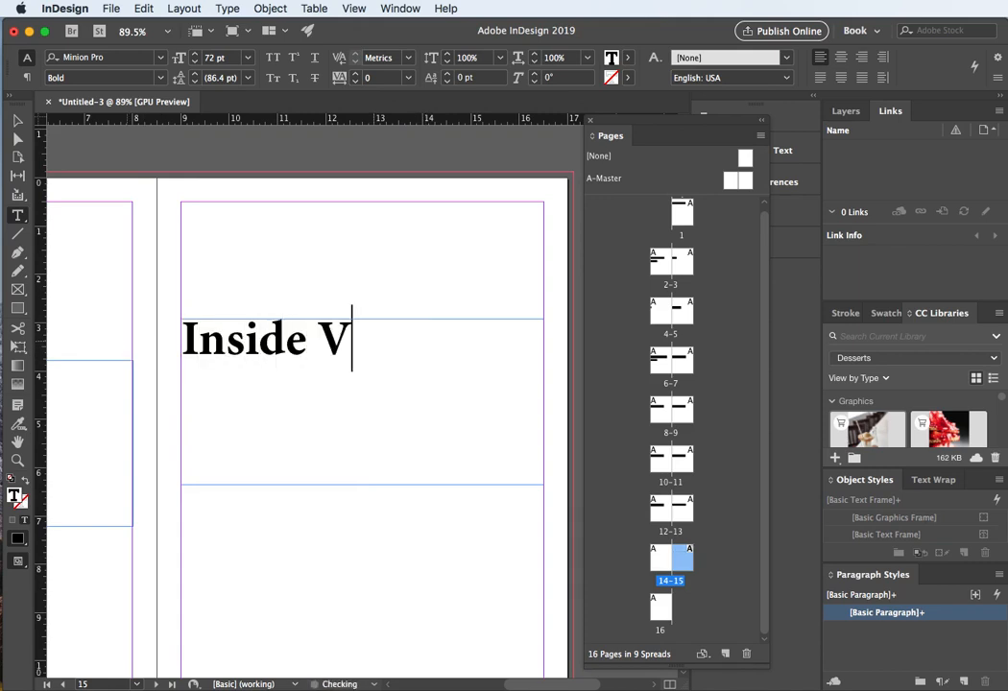
key("BackSpace")
type("Back Cover")
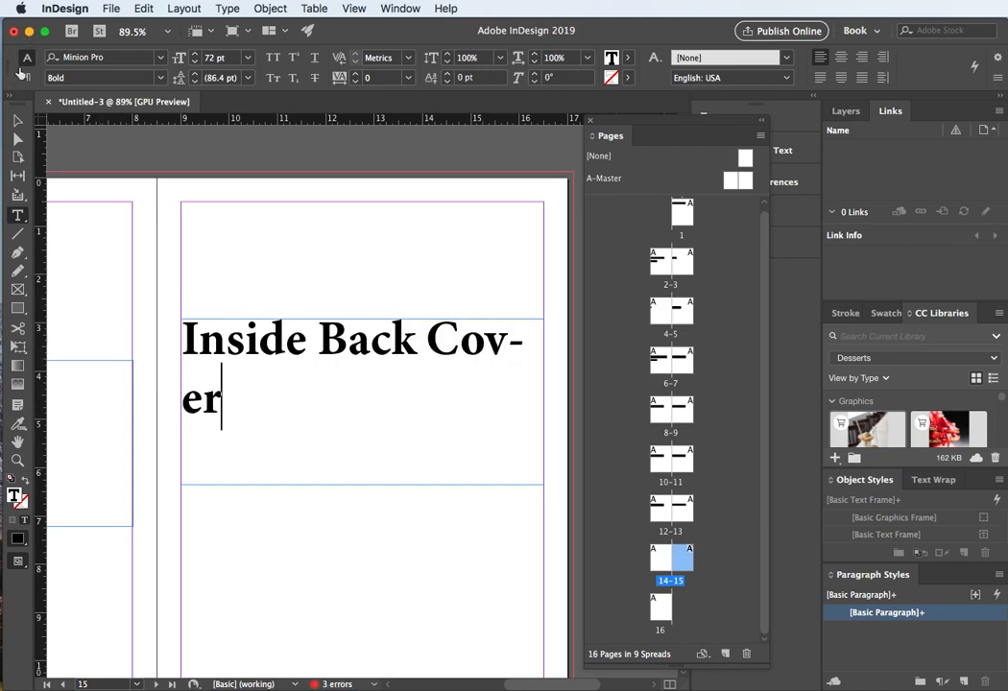
key("Escape")
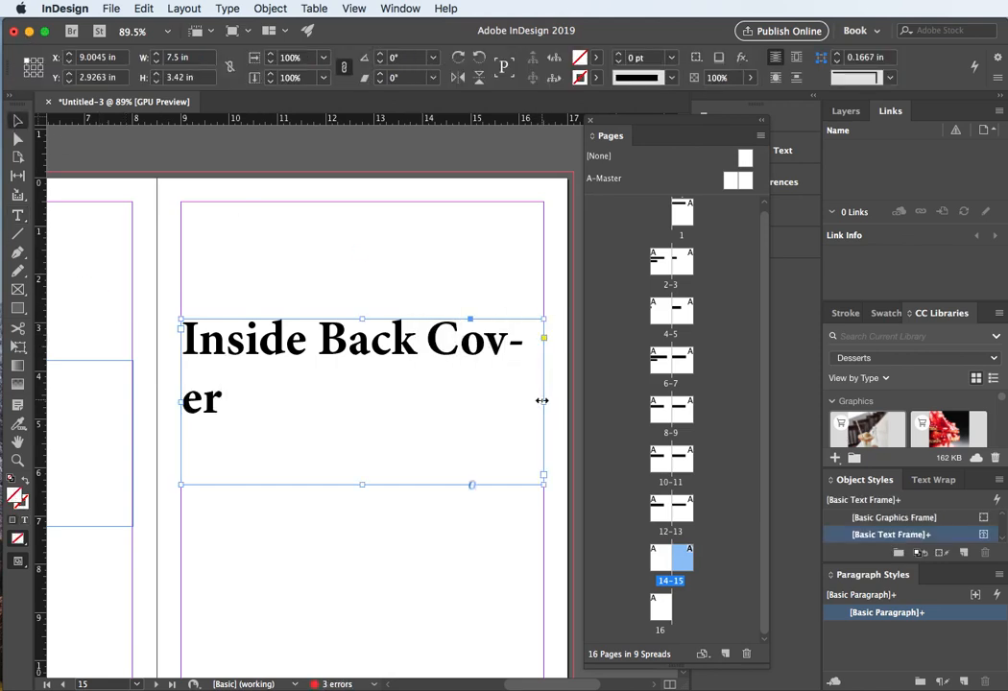
left_click_drag(543, 401, 459, 397)
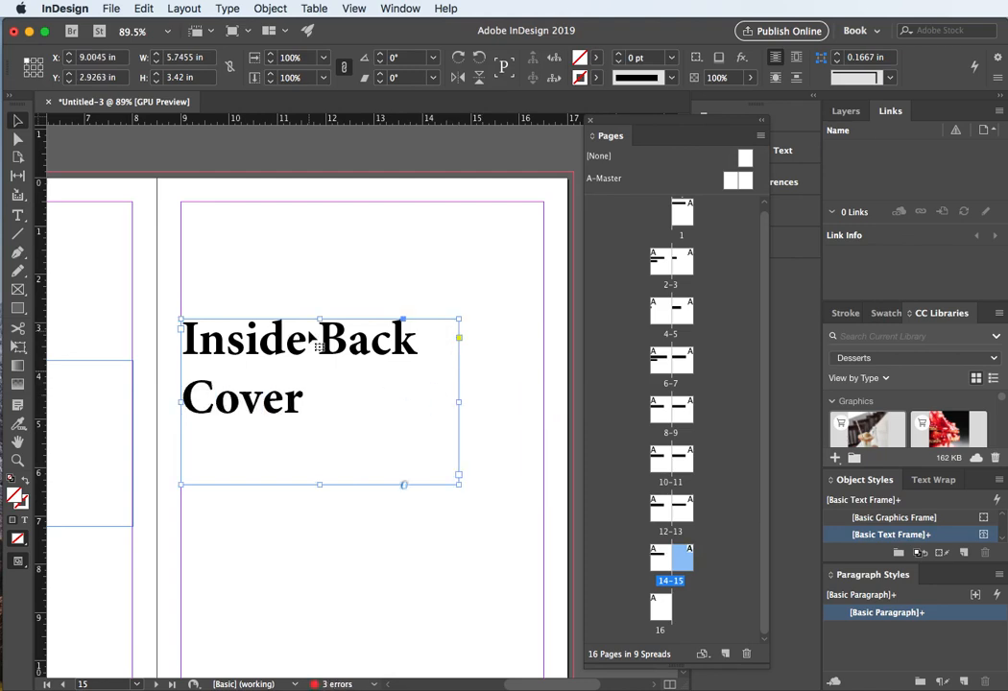
Step: Paste the title frame onto page 16 and retitle it "Back Cover"
double_click(659, 607)
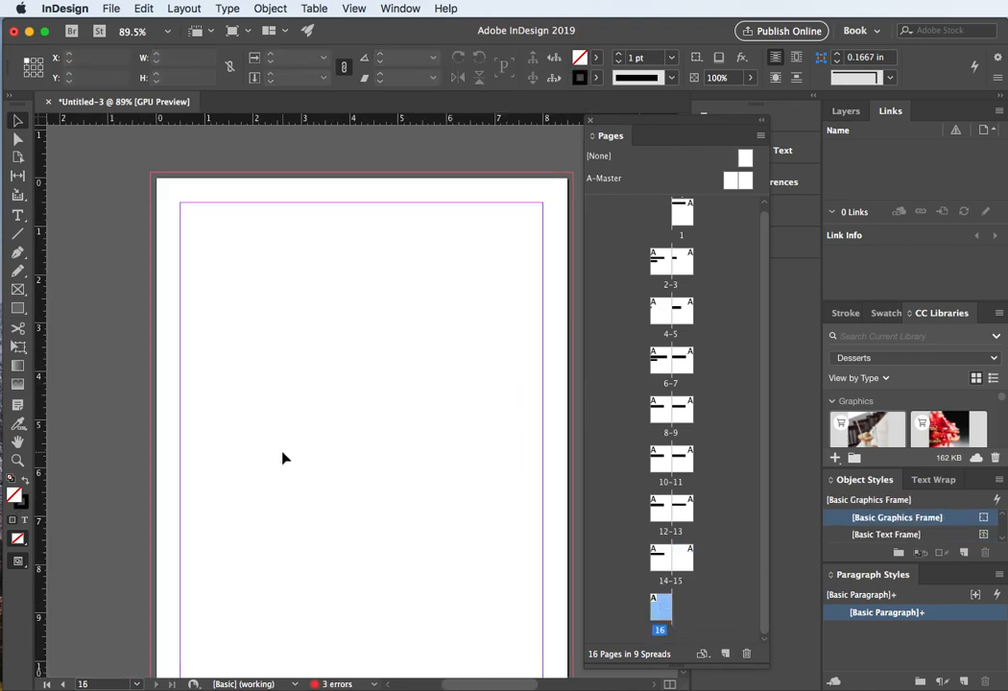
key("super+v")
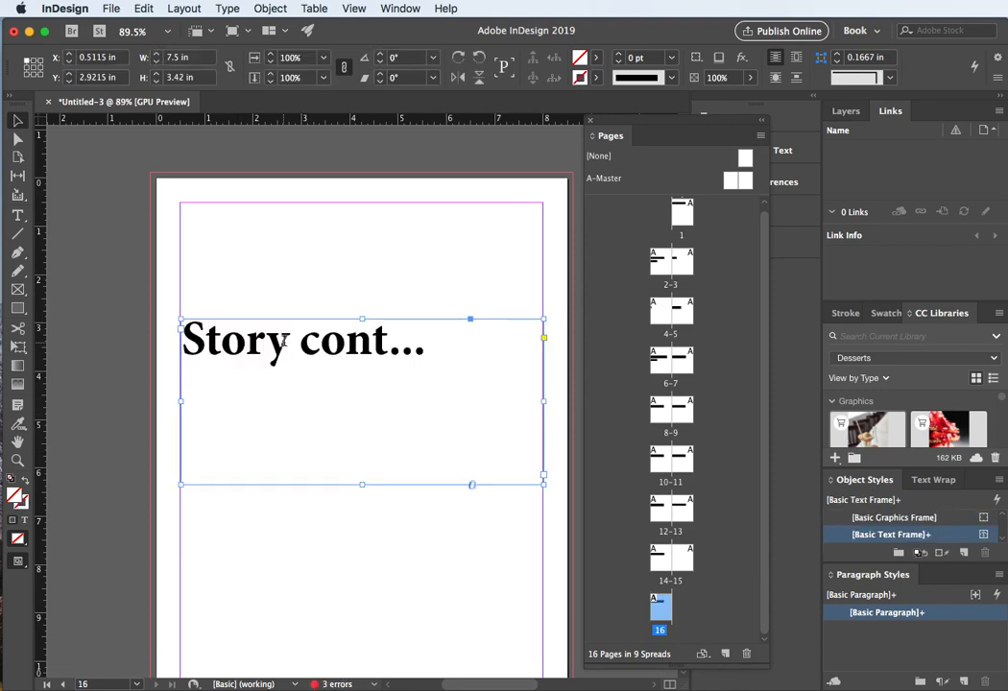
triple_click(285, 342)
type("Back")
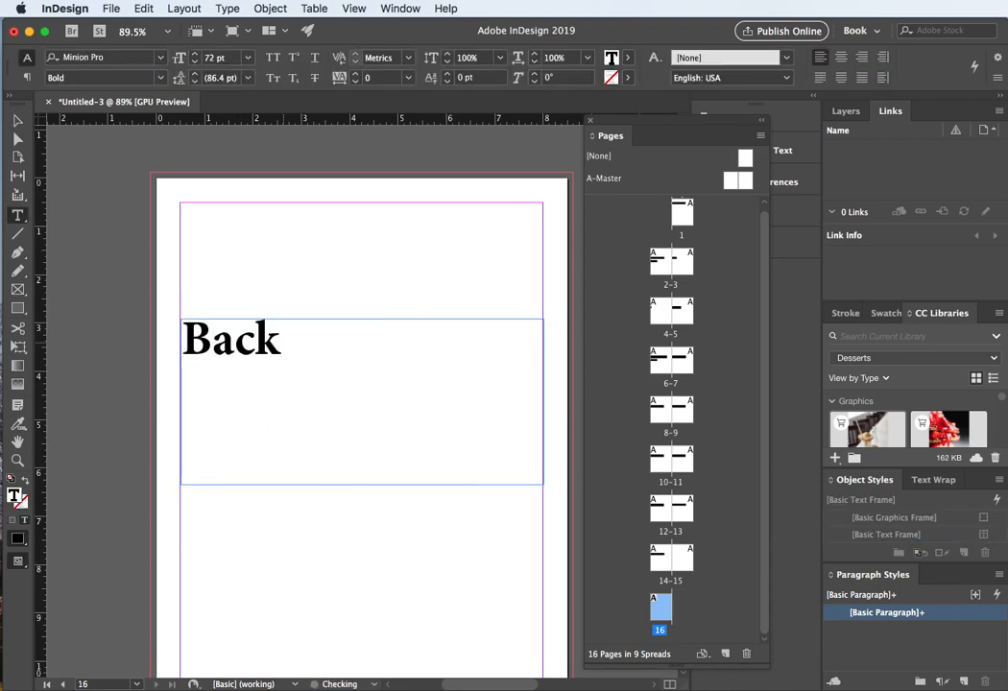
type(" Cover")
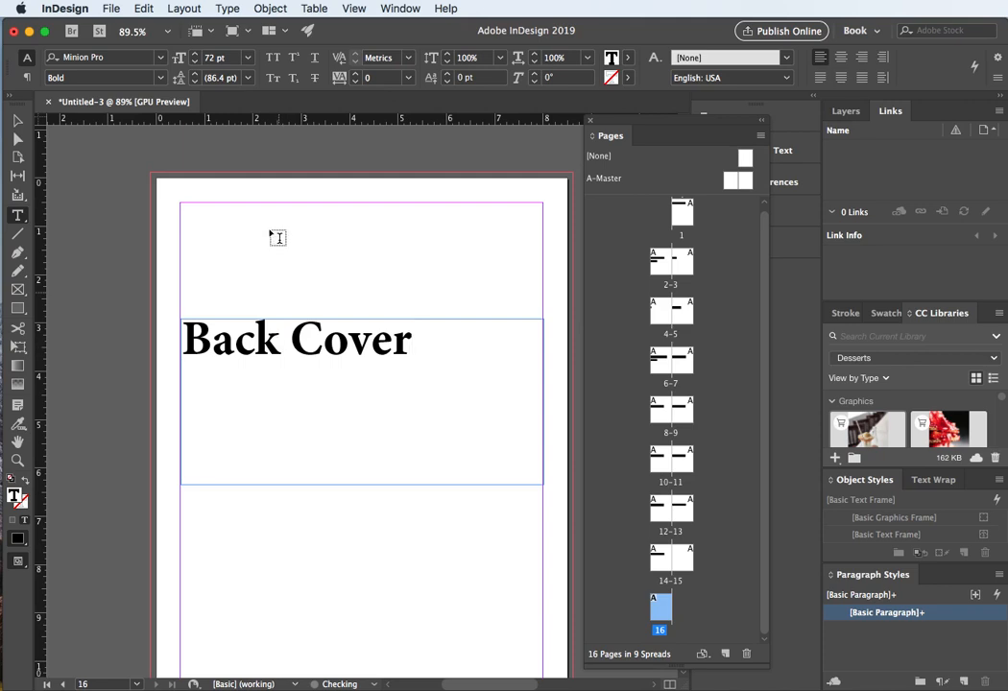
left_click(17, 120)
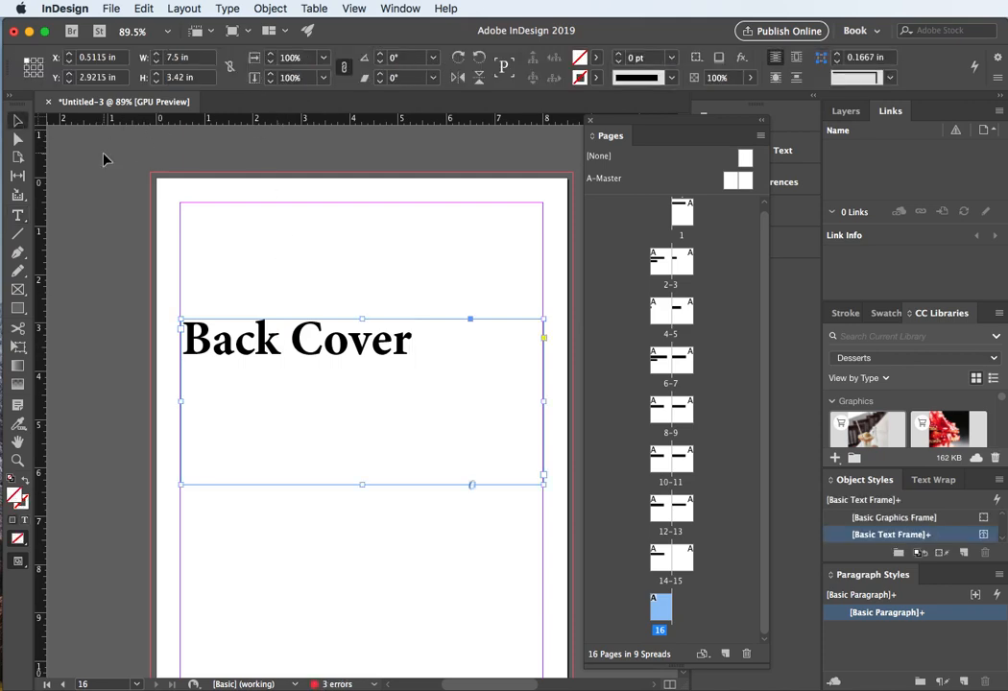
left_click(101, 158)
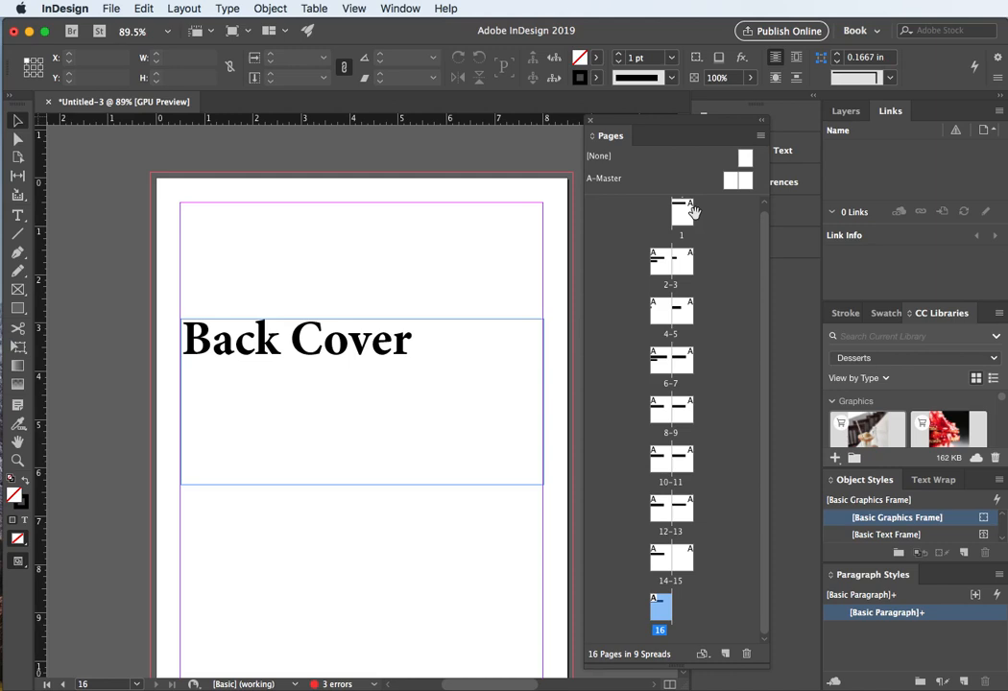
Step: Save the document in the desserts_magazine folder, named with the designer's name followed by "_magazine_final"
double_click(679, 562)
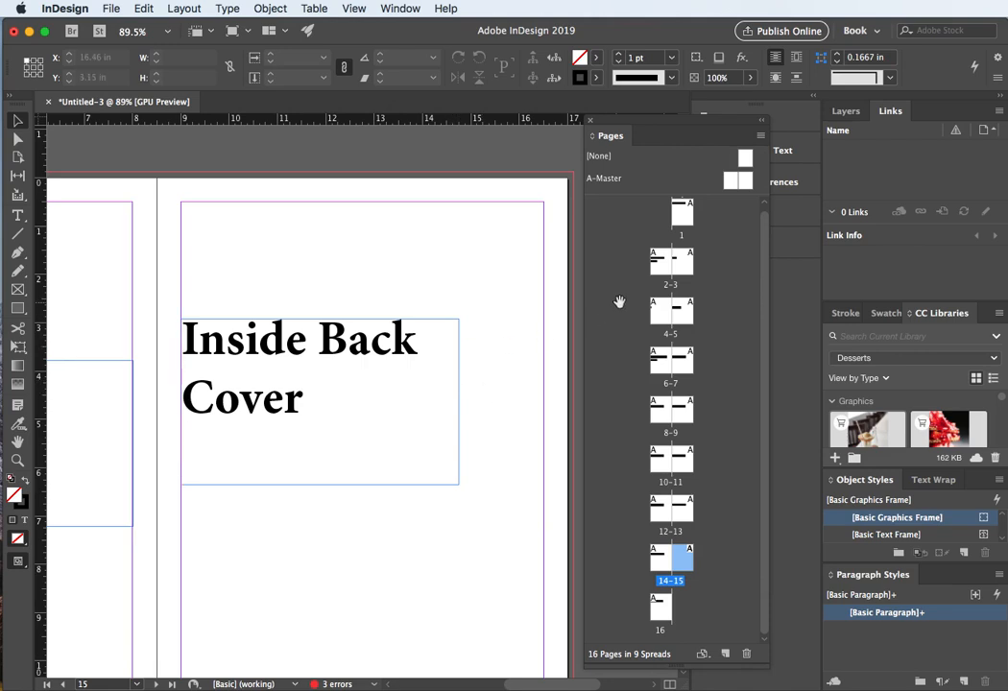
double_click(681, 212)
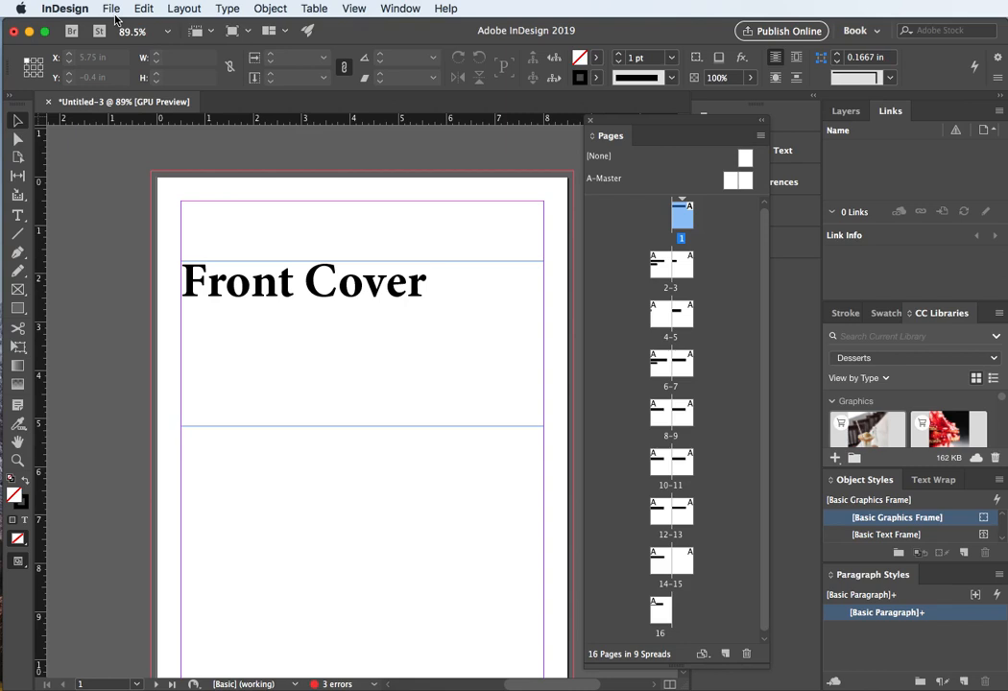
key("super+s")
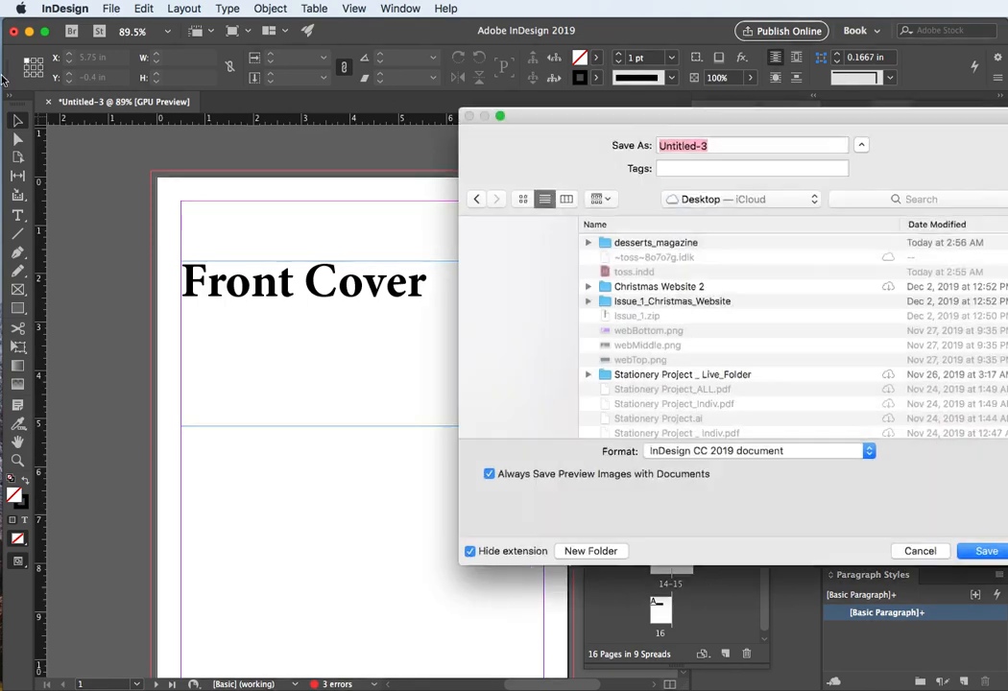
left_click_drag(611, 122, 439, 137)
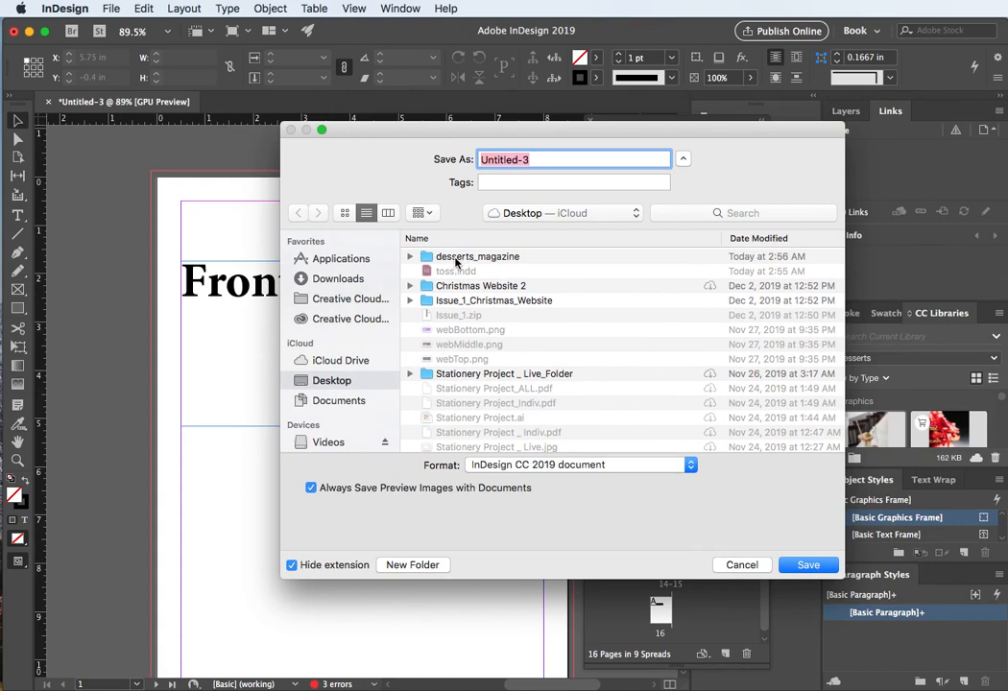
double_click(457, 259)
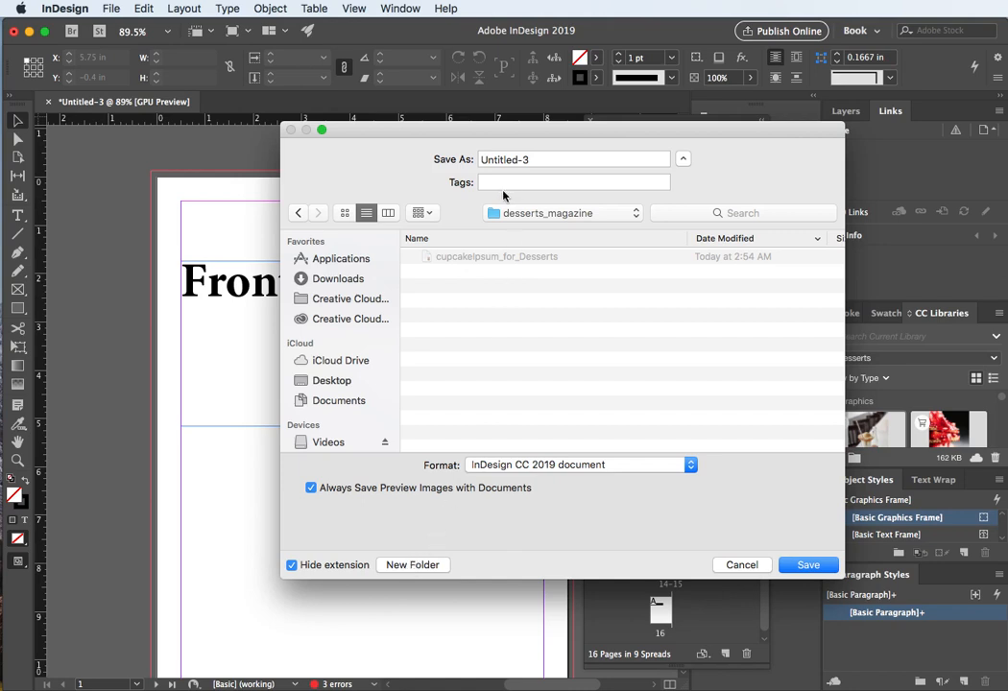
left_click_drag(595, 162, 421, 161)
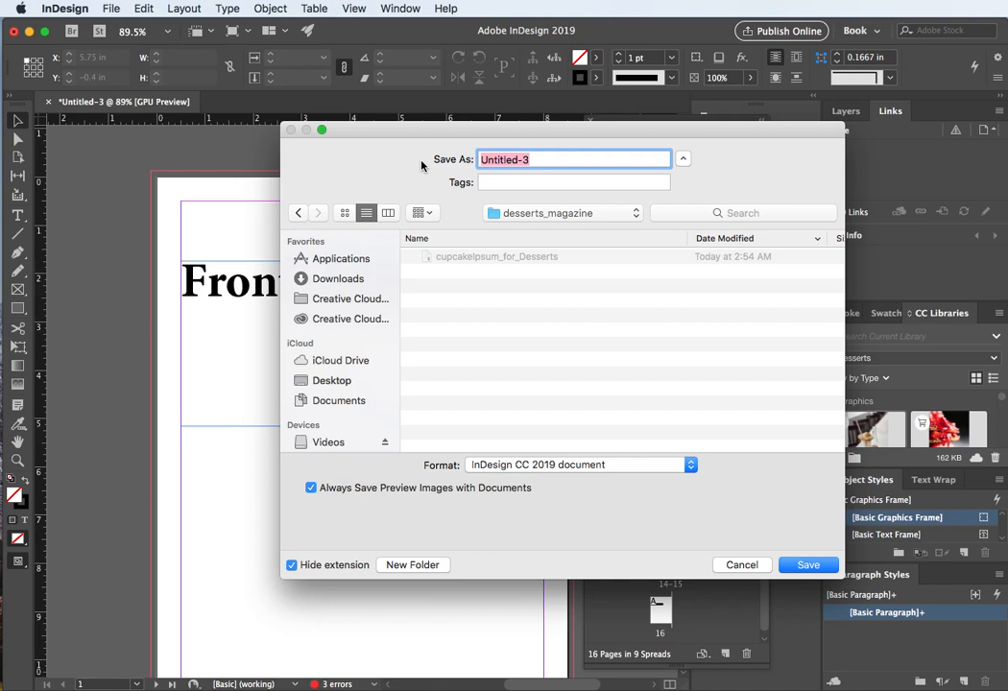
type("battslatson_")
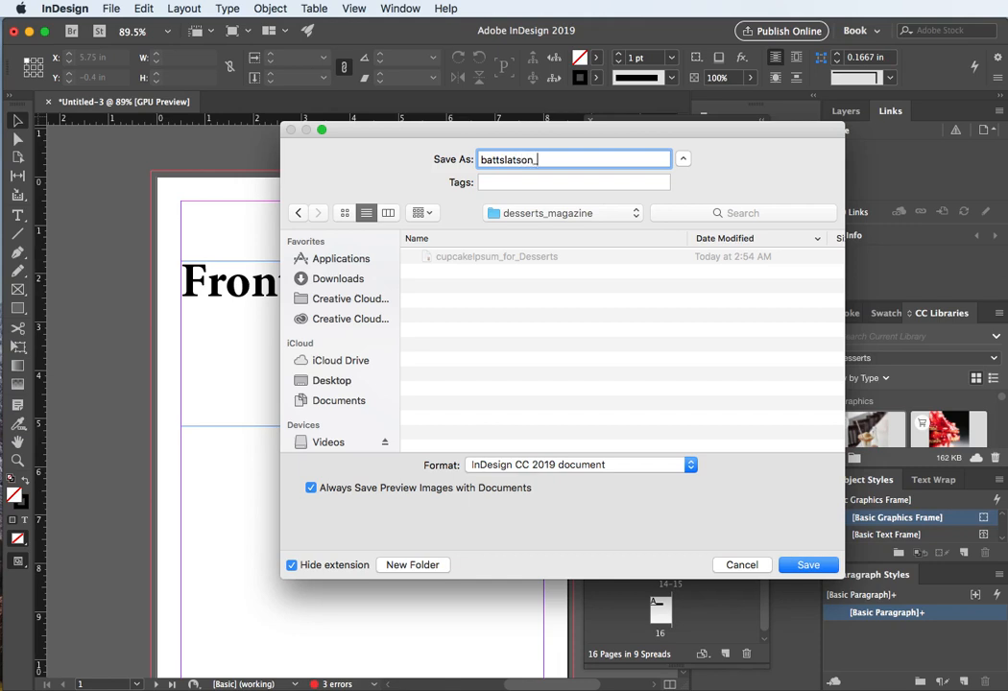
type("magazine_final")
left_click(807, 566)
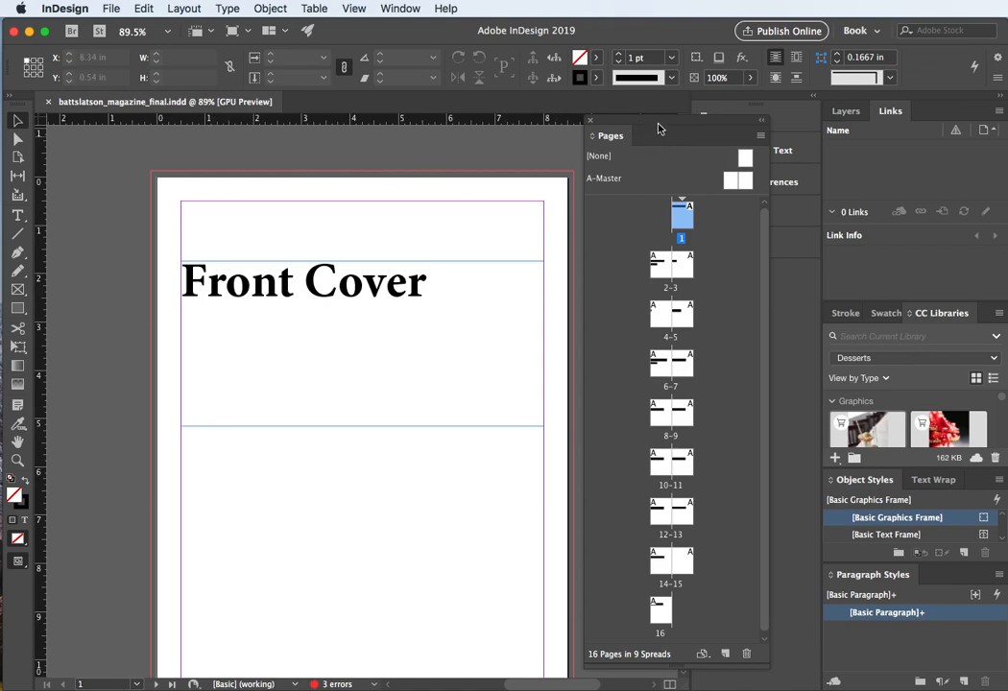
Step: Dock the Pages panel beside Paragraph Styles and bring the Layers panel to the front
left_click_drag(658, 128, 684, 209)
left_click_drag(644, 181, 1006, 150)
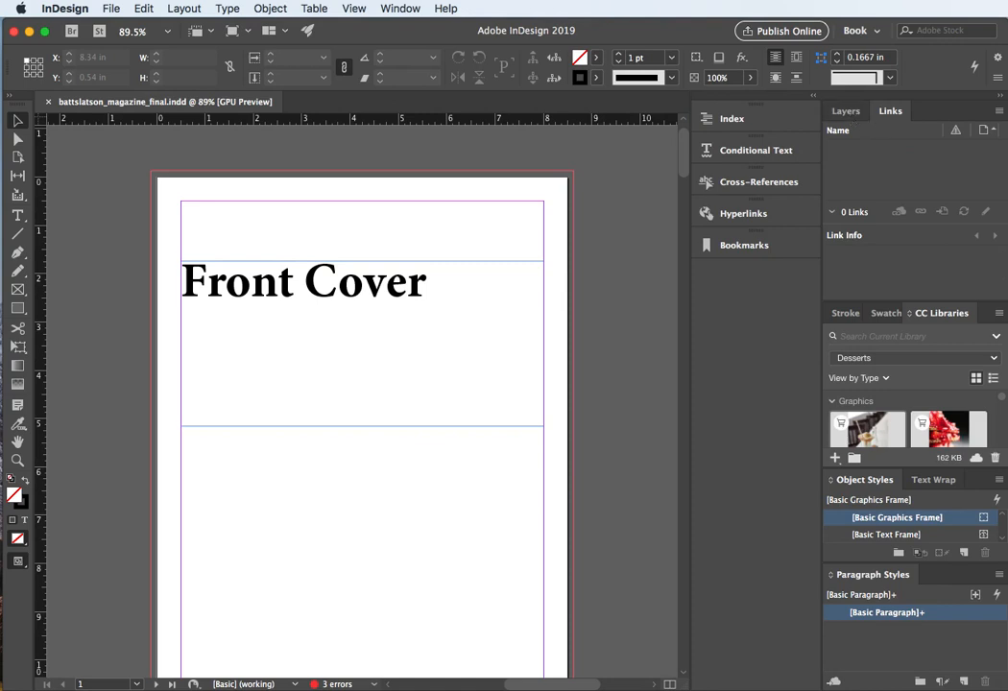
left_click_drag(1006, 150, 888, 594)
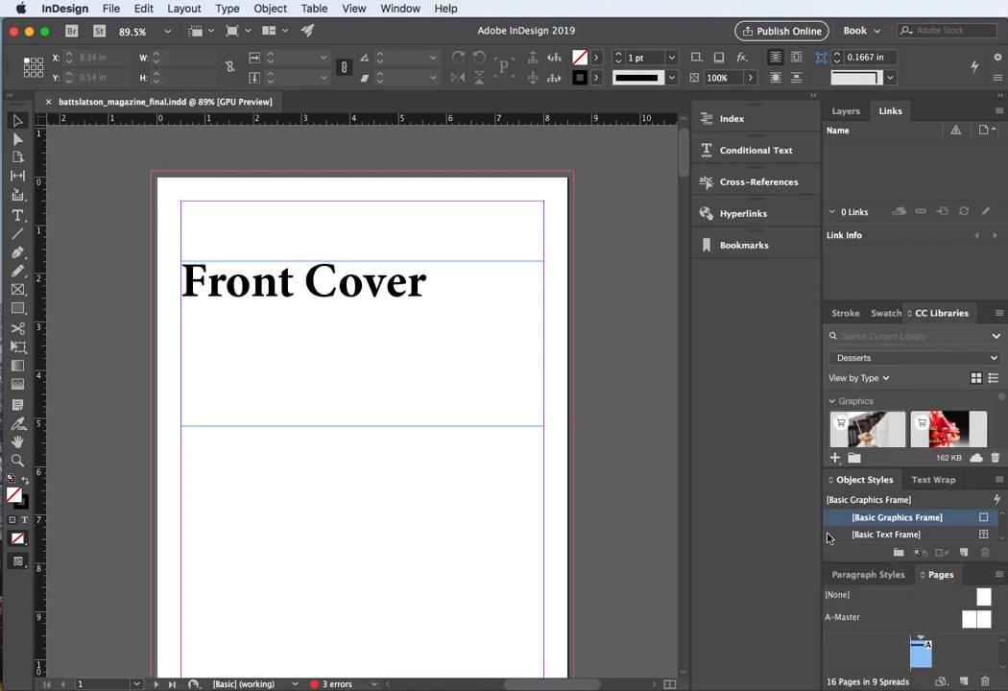
left_click(845, 112)
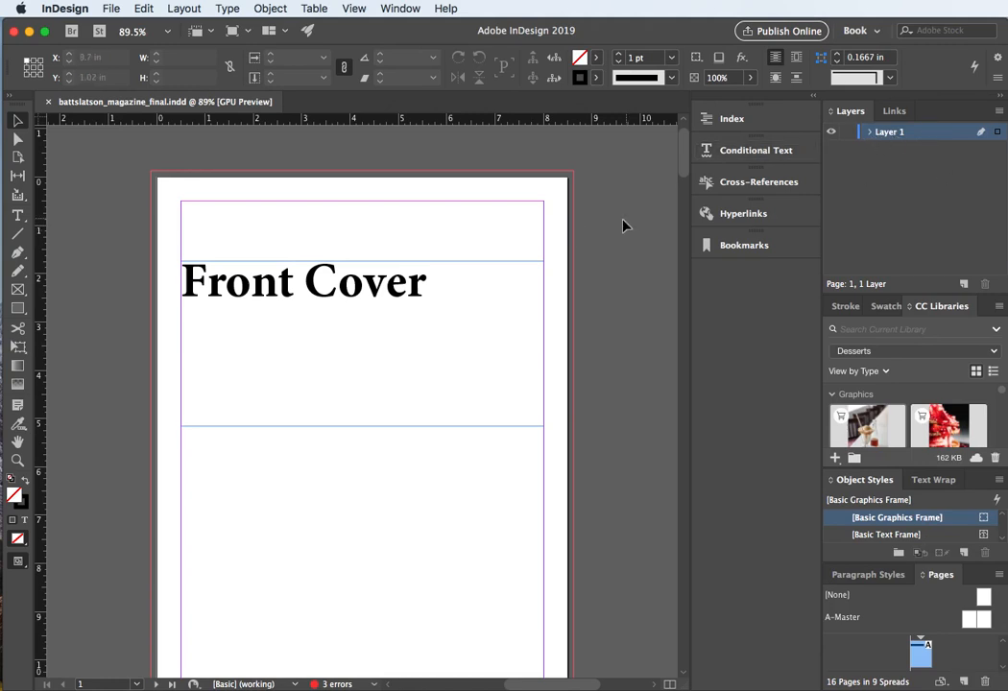
Step: Select the Front Cover frame and expand Layer 1 to show its objects
left_click(491, 267)
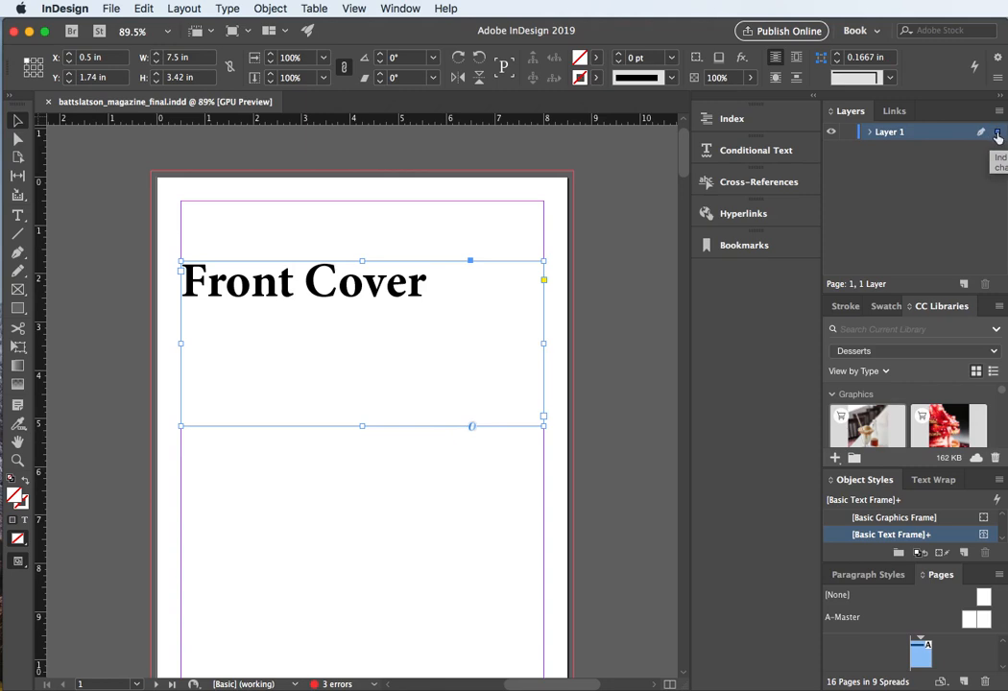
left_click(869, 132)
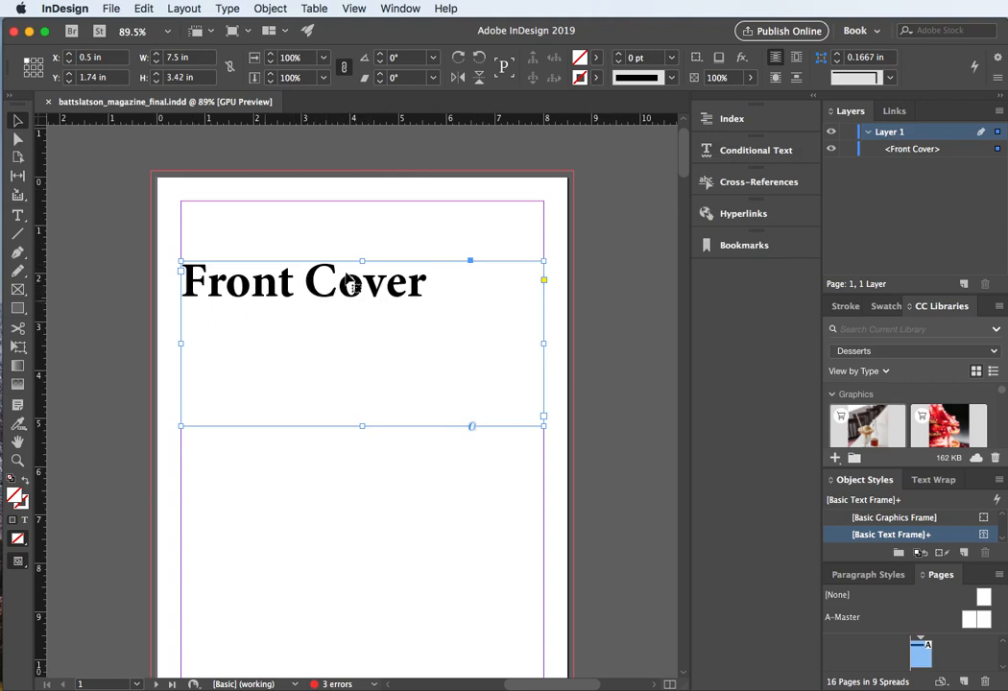
double_click(895, 134)
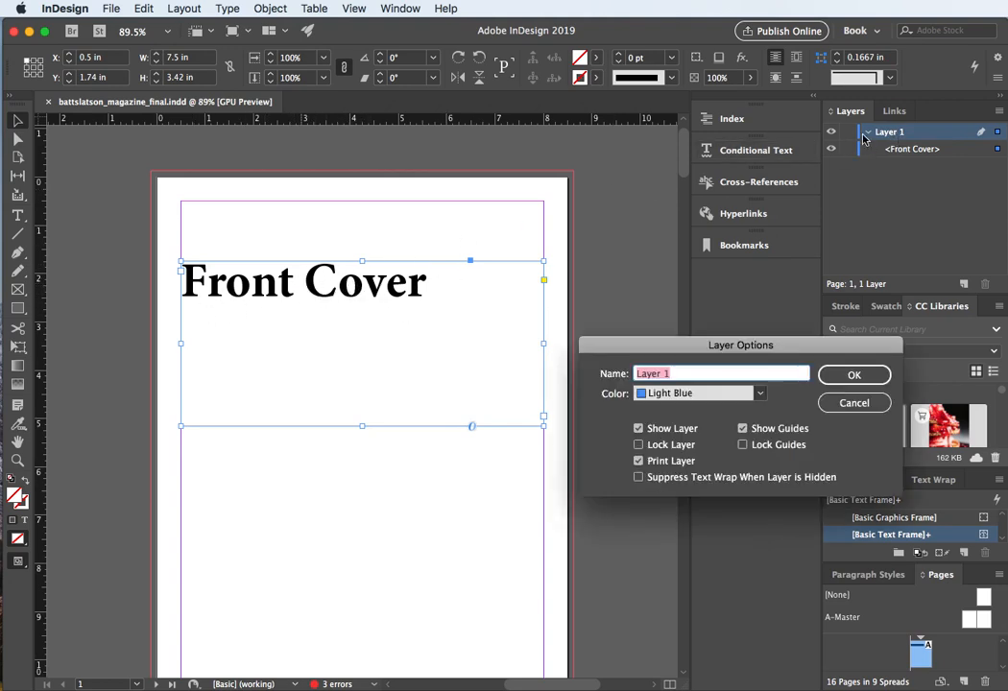
left_click(879, 409)
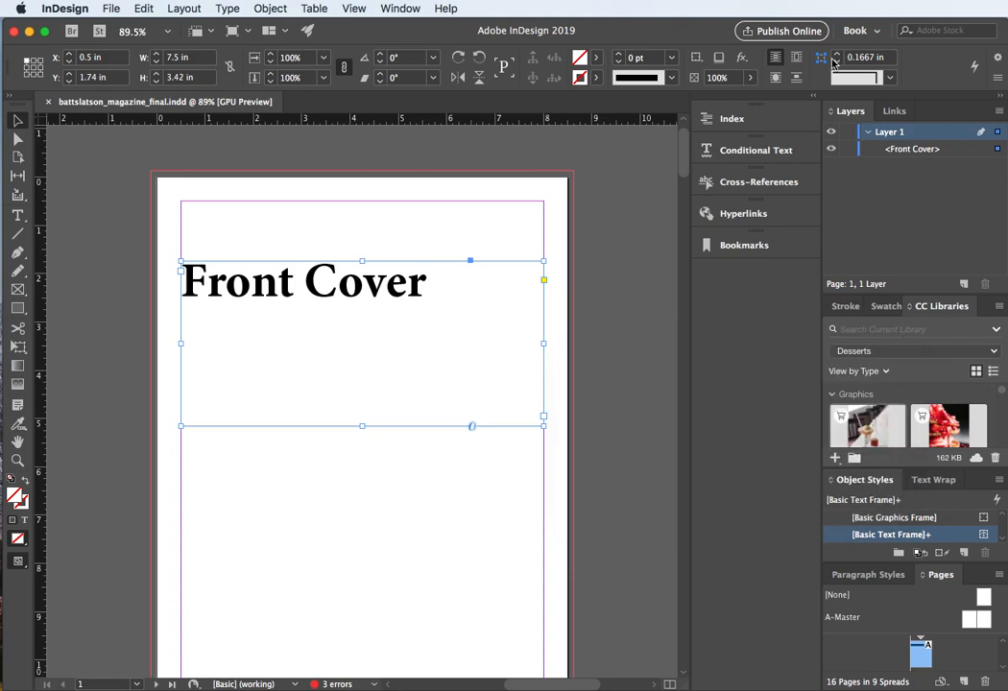
Step: Rename Layer 1 to "Guided Pages" and set its layer colour to Ochre
double_click(887, 134)
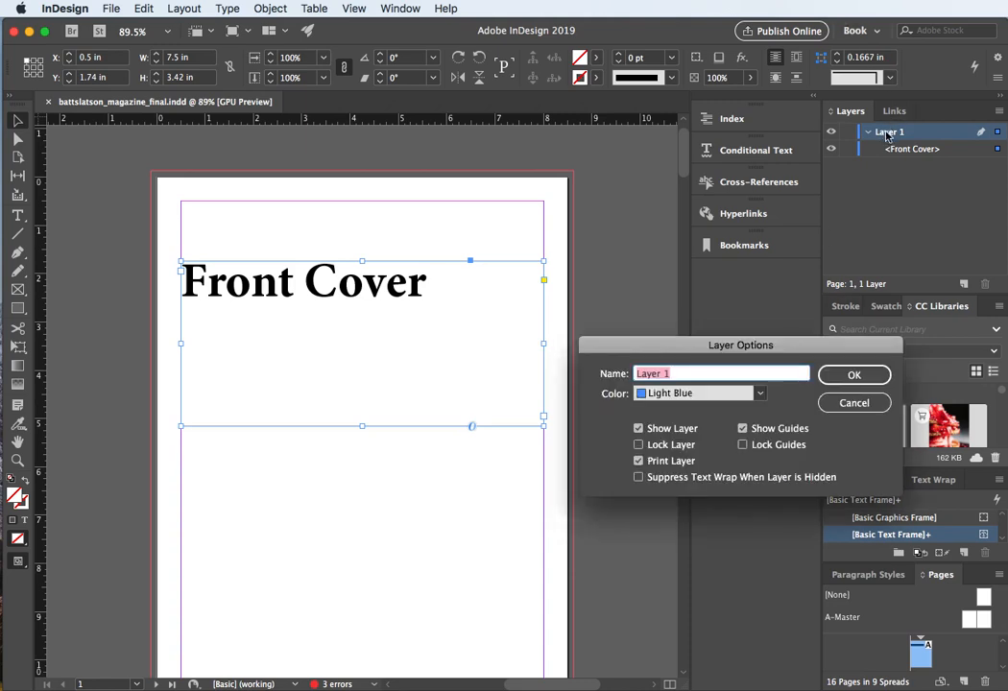
left_click_drag(711, 348, 727, 259)
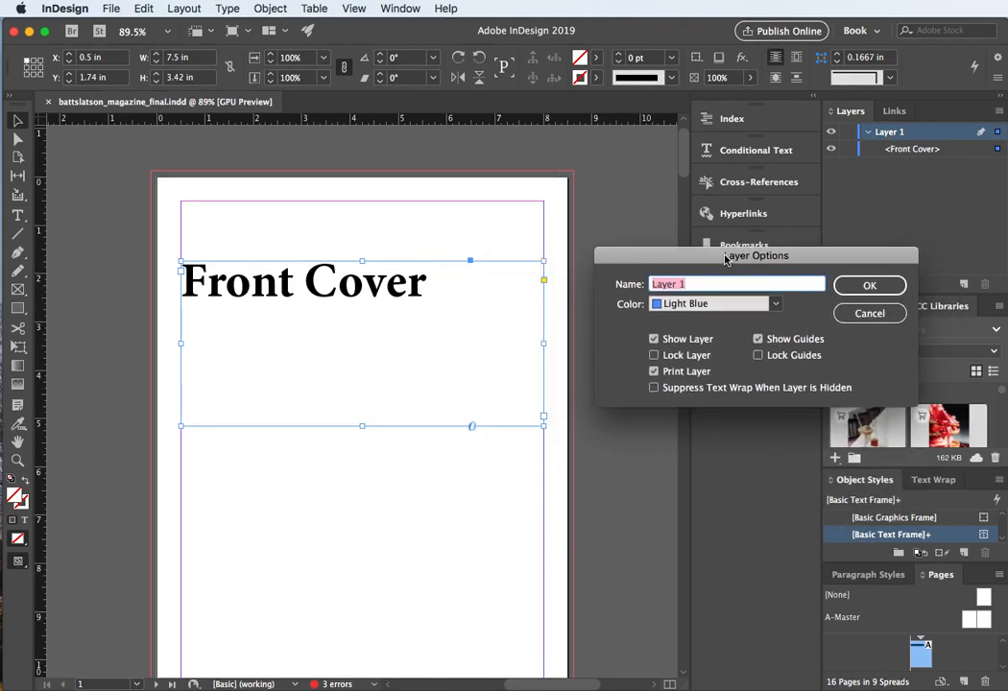
type("Gud")
key("BackSpace")
type("ided Pages")
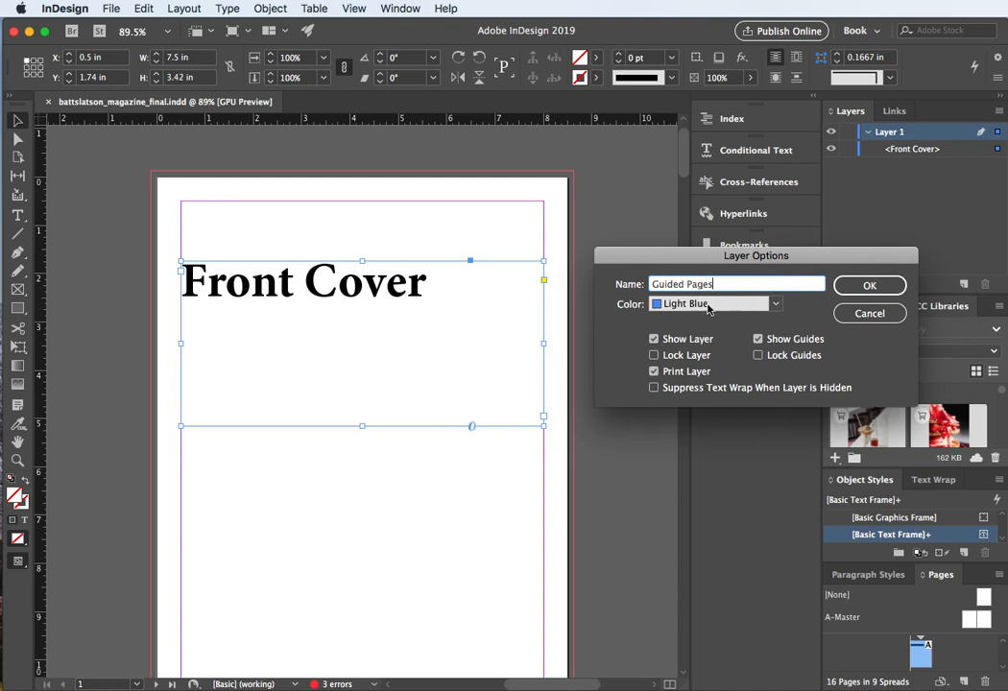
left_click(777, 306)
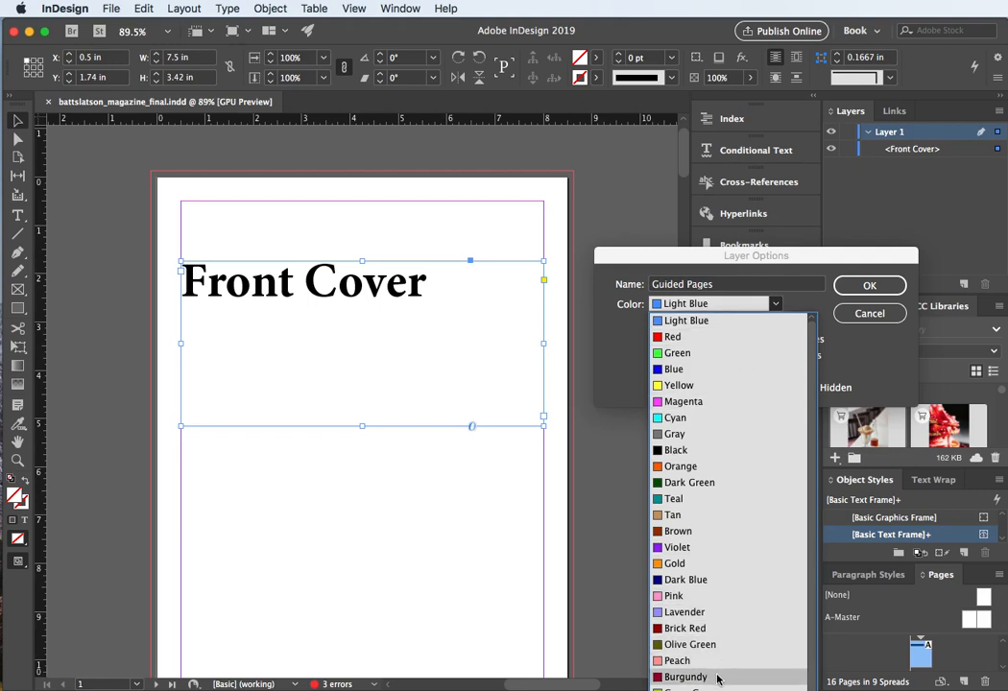
scroll(710, 595, "down", 3)
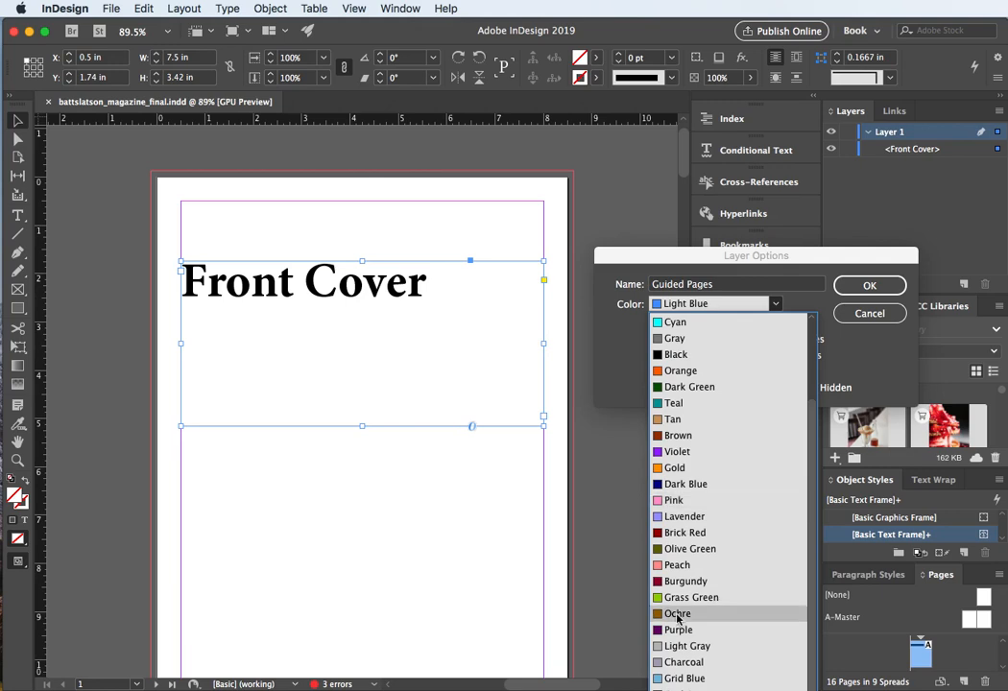
left_click(676, 614)
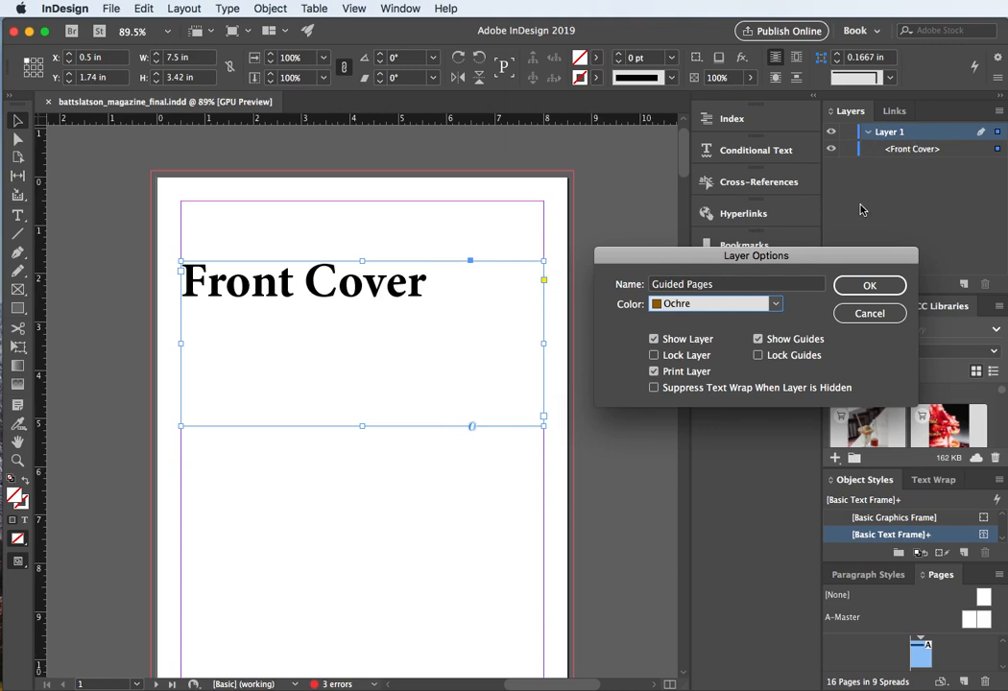
left_click(856, 291)
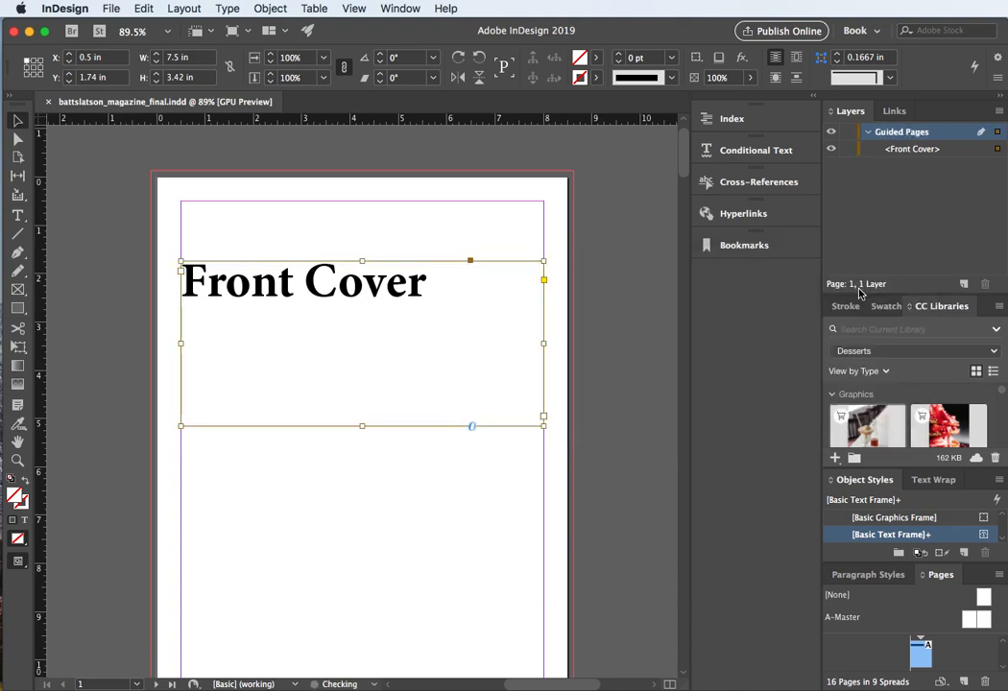
Step: Collapse the Guided Pages layer and save the document
left_click(869, 133)
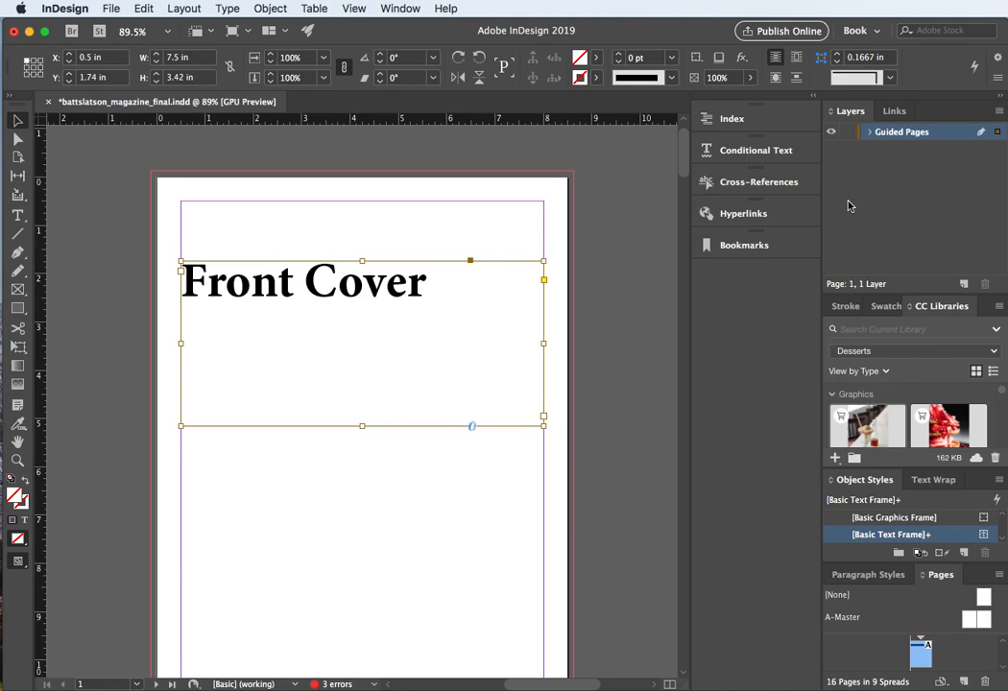
key("super+s")
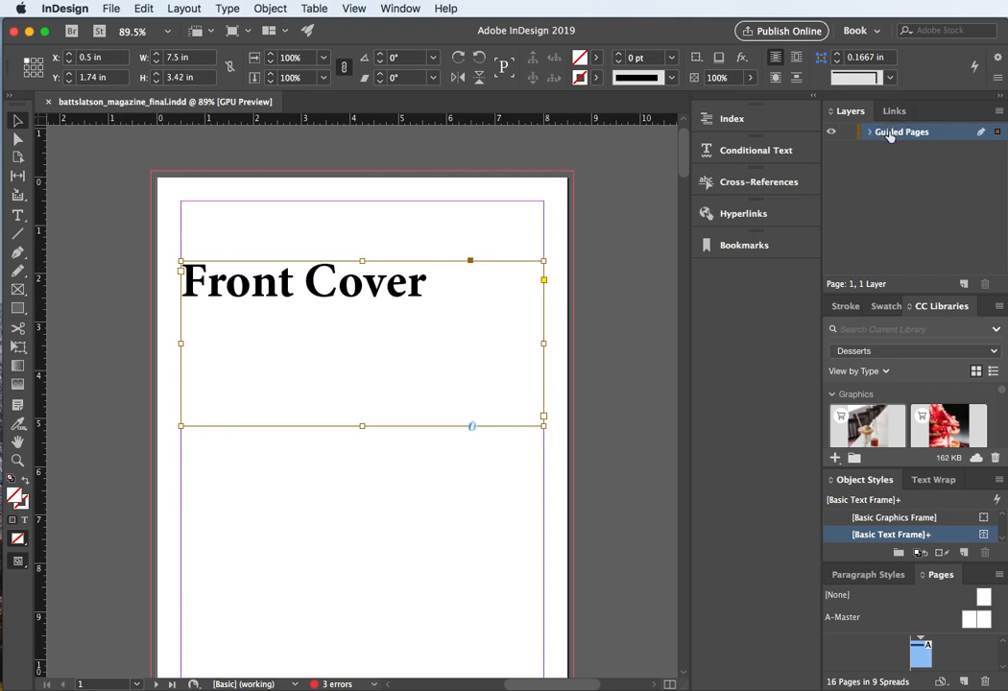
left_click(518, 209)
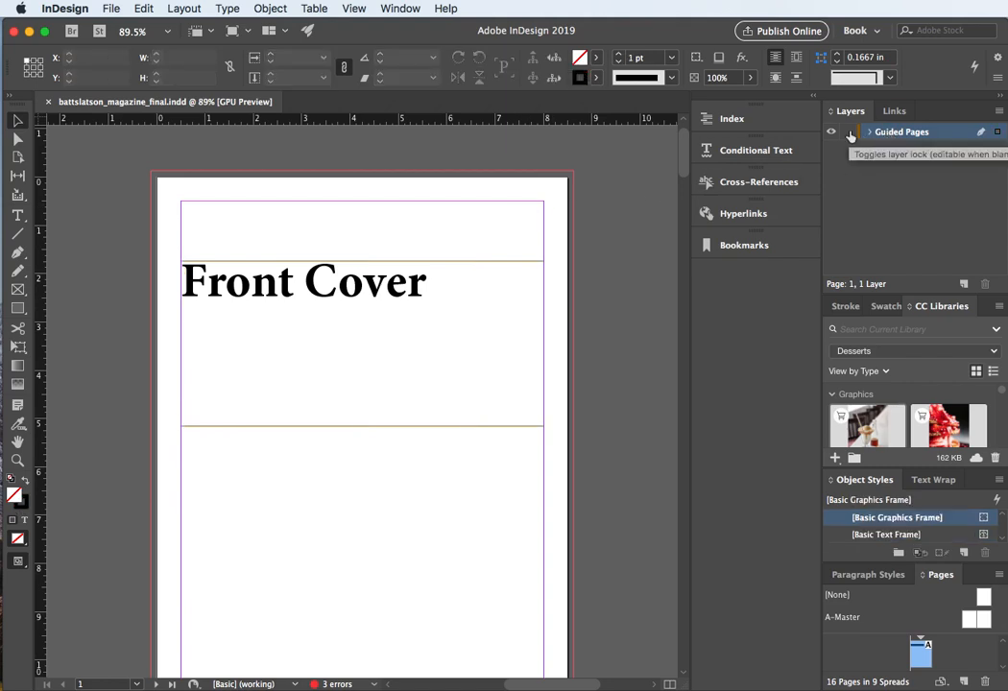
Step: Add a new layer named "Text" and set its layer colour to Red
left_click(963, 285)
left_click(893, 153)
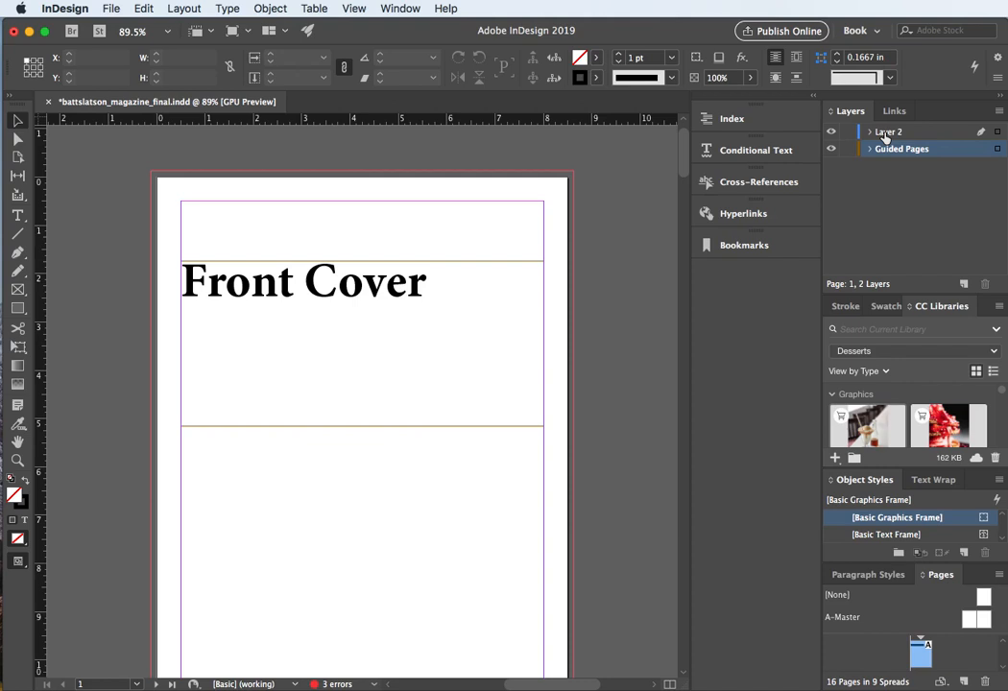
double_click(885, 134)
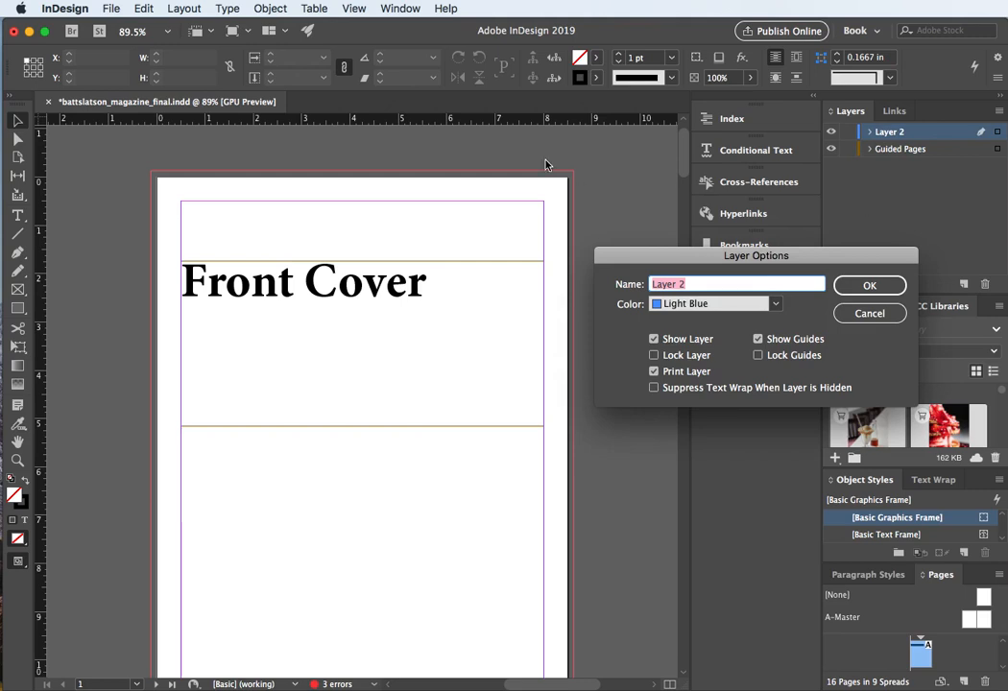
type("Text")
left_click(864, 285)
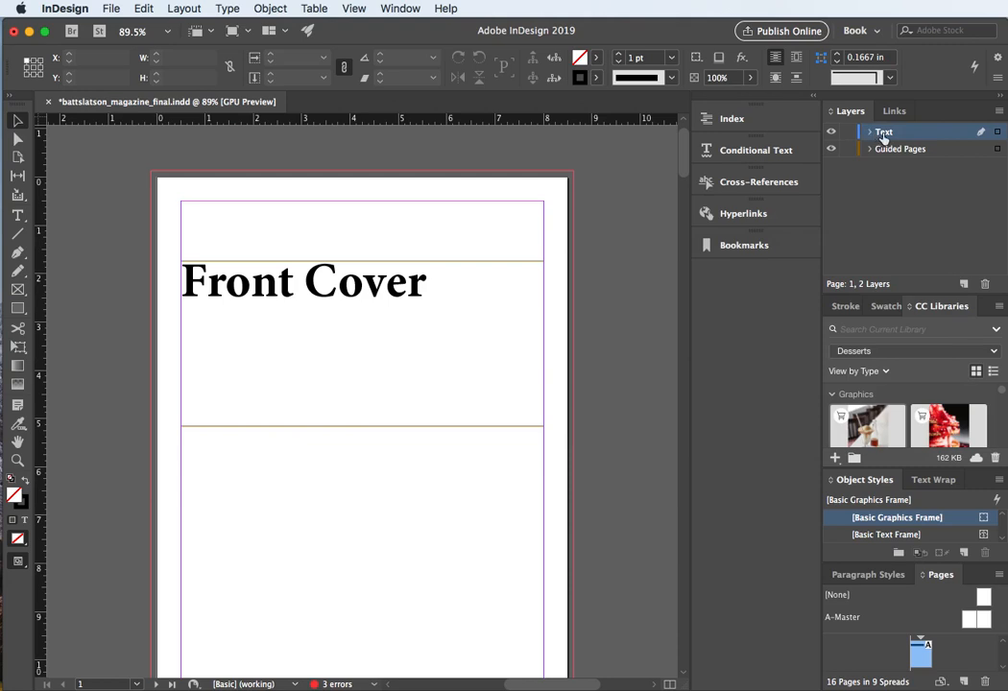
double_click(883, 134)
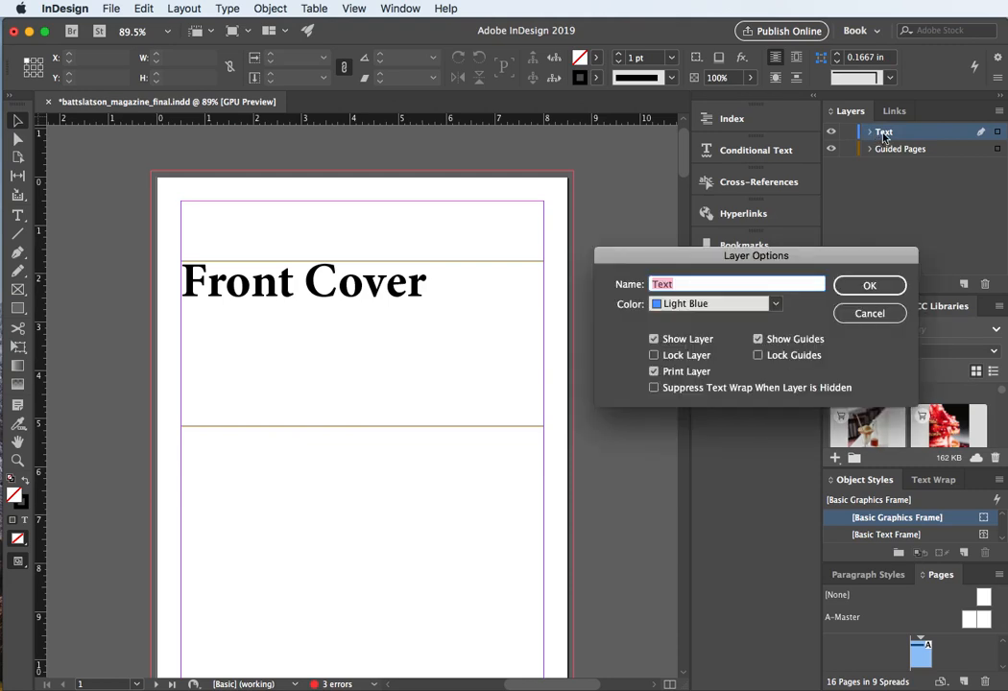
left_click(777, 303)
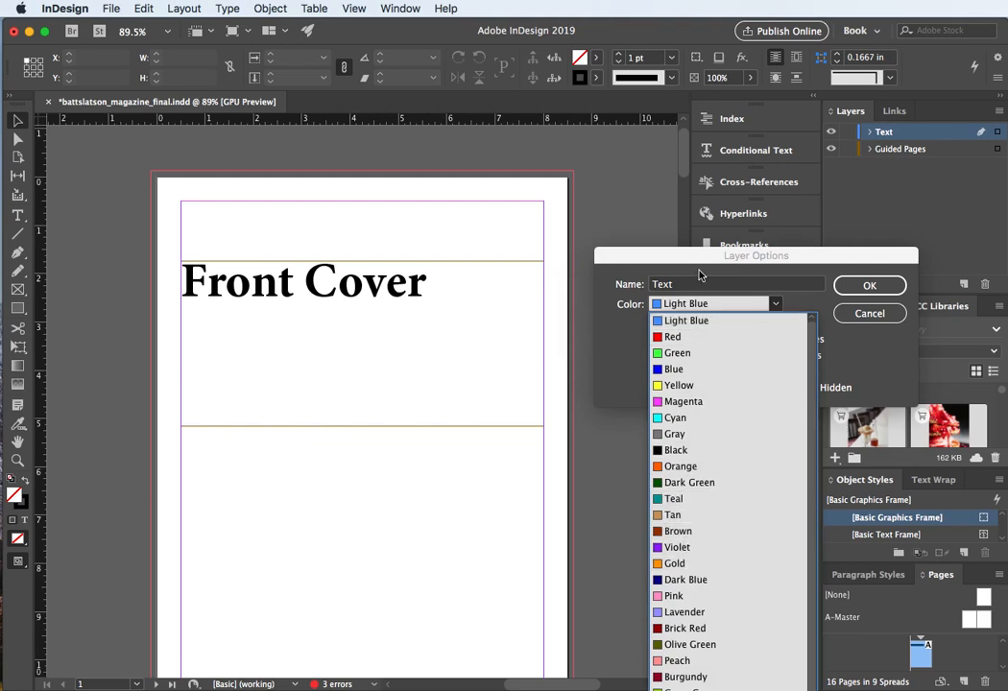
left_click(670, 336)
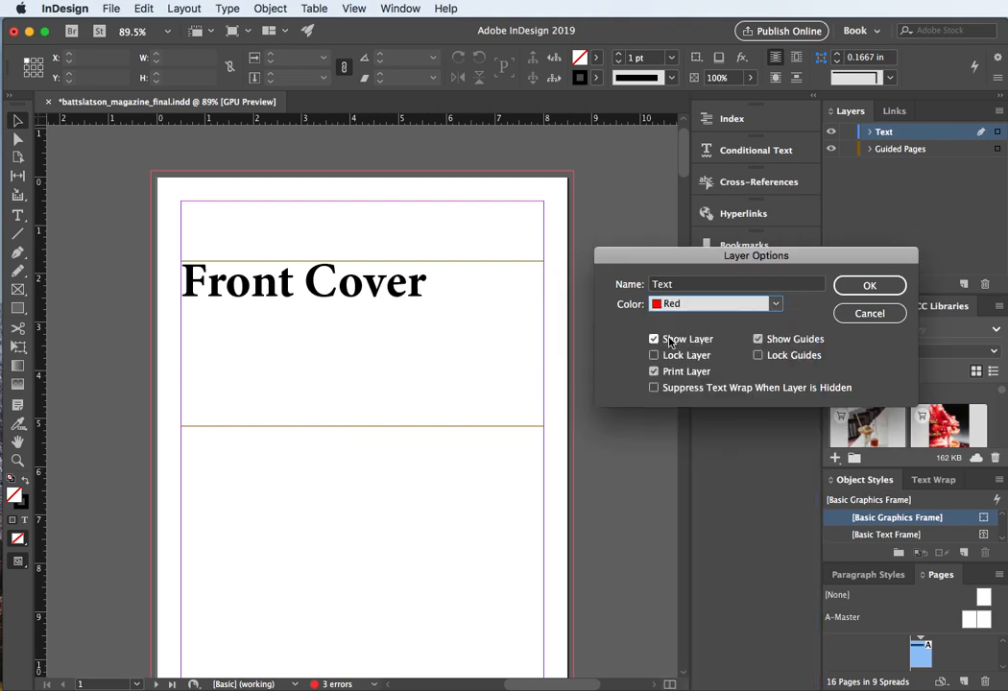
left_click(868, 286)
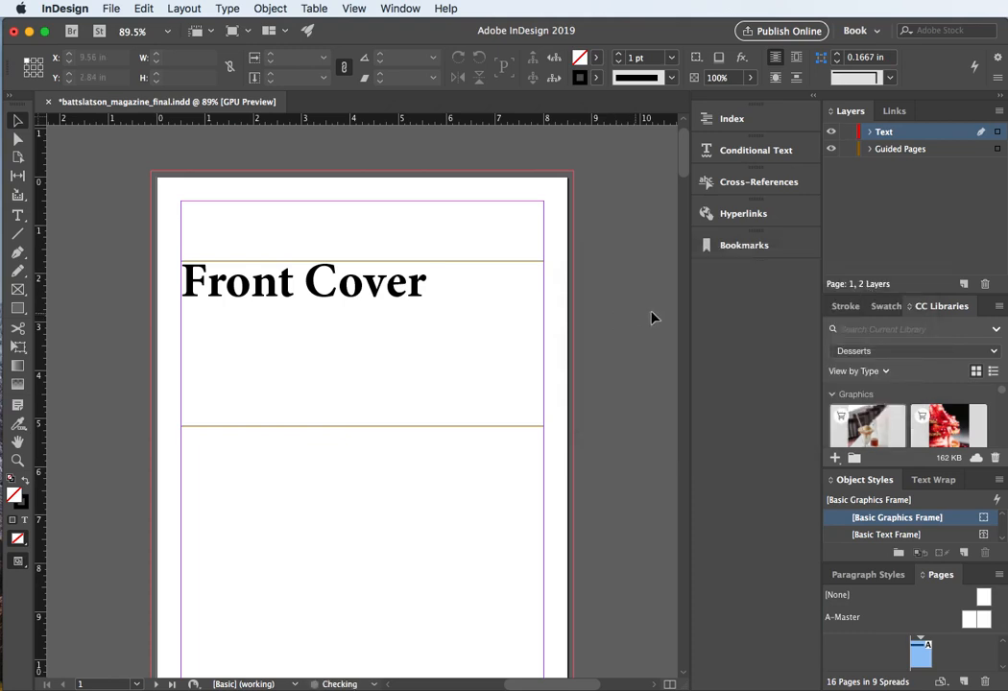
Step: Add a new layer named "Photos" with the layer colour Gold
left_click(964, 284)
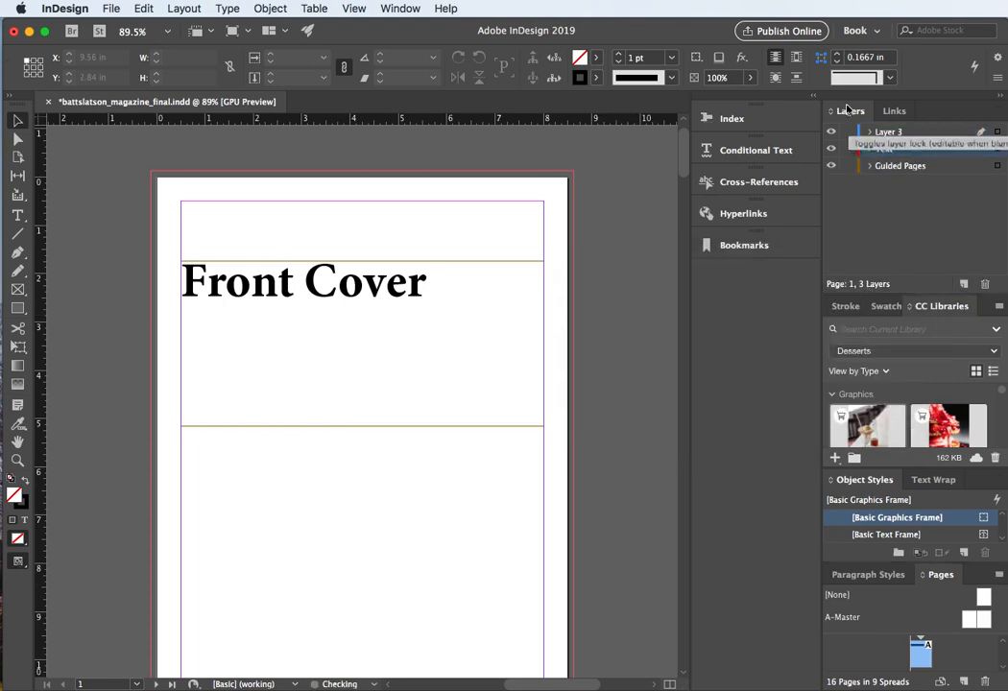
double_click(885, 133)
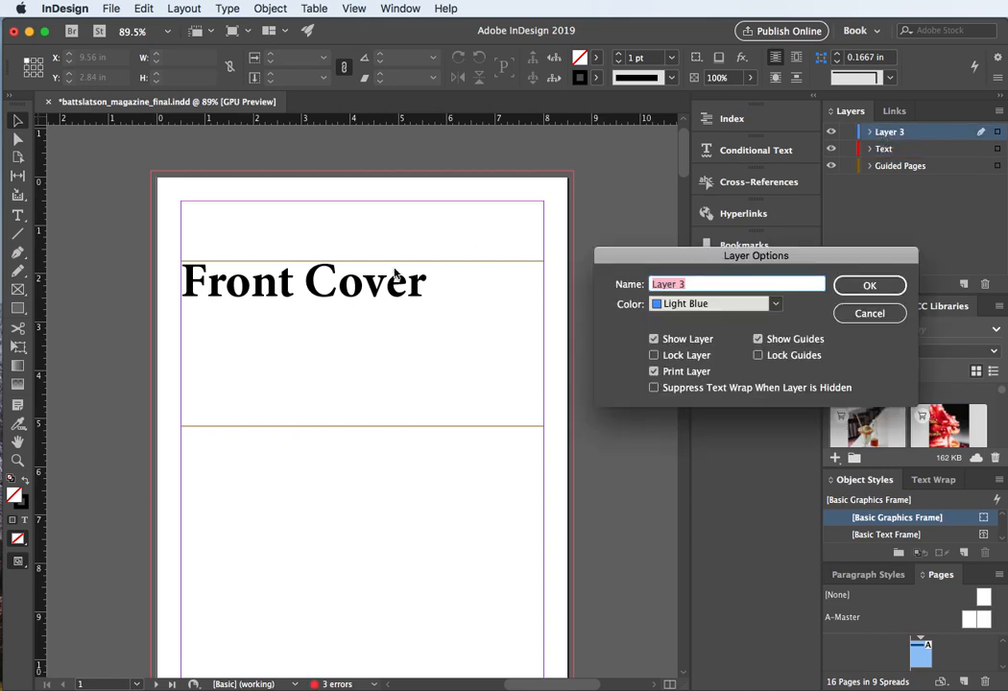
type("Photos")
left_click(777, 308)
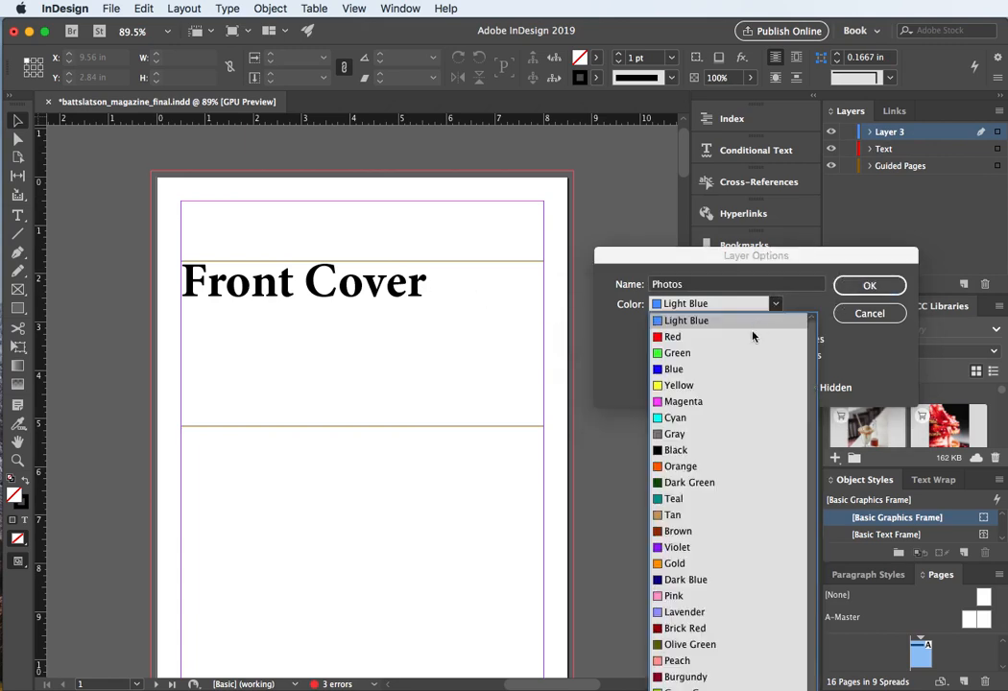
left_click(710, 572)
left_click(891, 286)
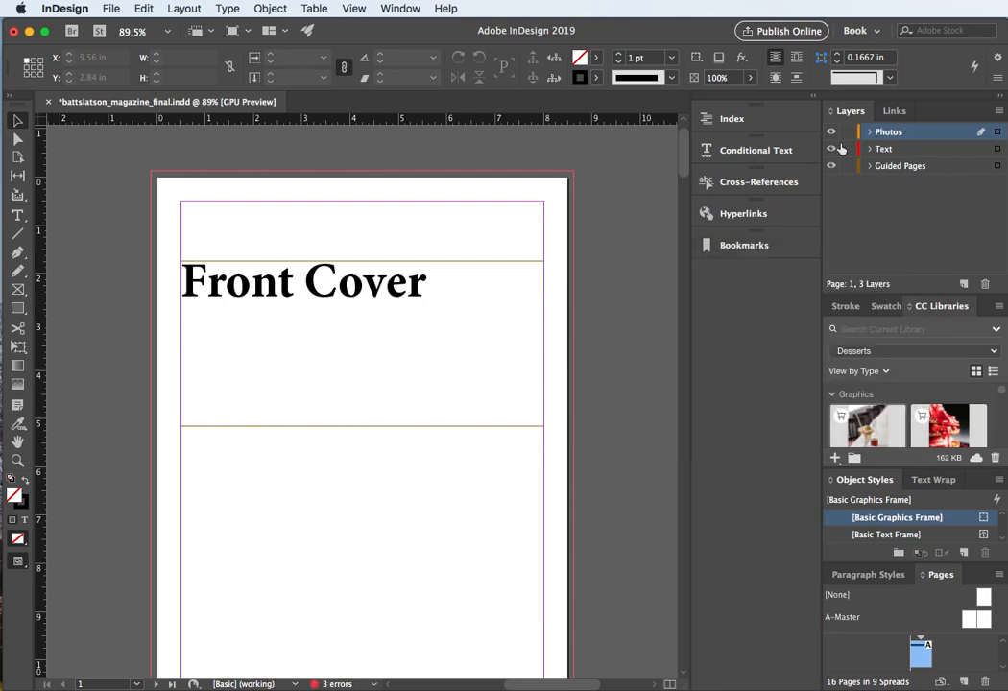
Step: Add a new layer named "Graphics" with the layer colour Green
left_click(965, 284)
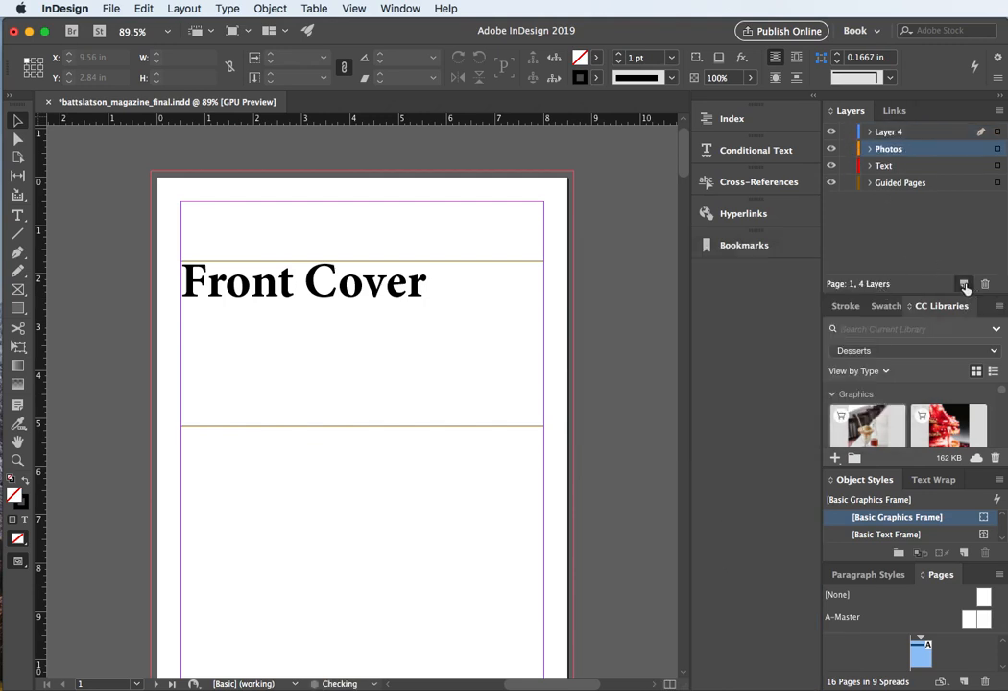
double_click(892, 134)
type("Grap")
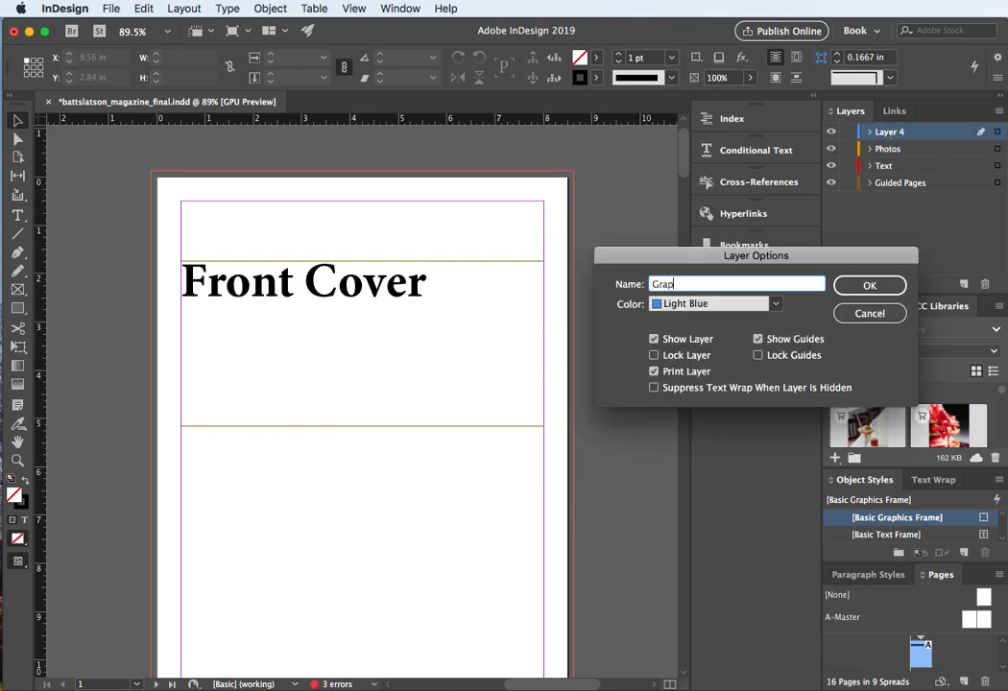
type("hics")
left_click(773, 305)
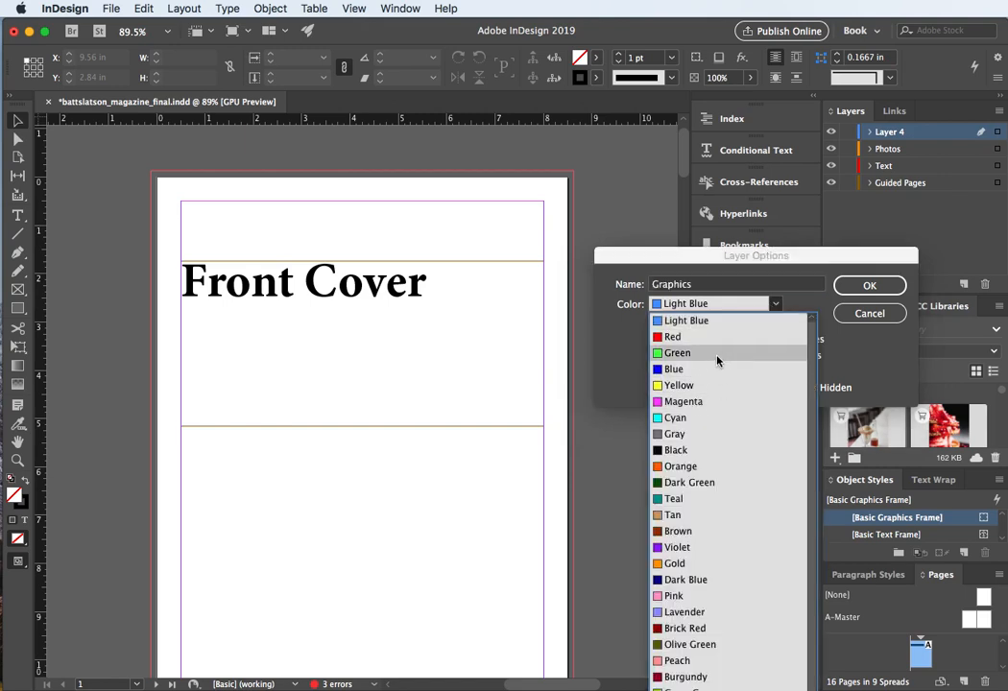
left_click(718, 354)
left_click(895, 285)
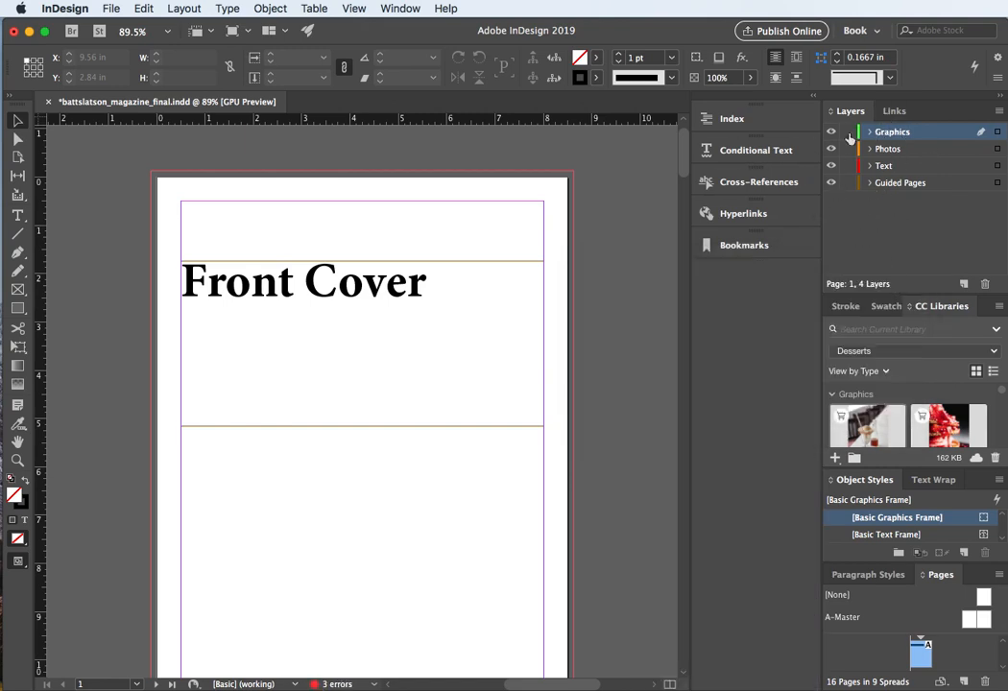
Step: Add a new layer named "Master Page Items" and set its layer colour to Pink
left_click(965, 286)
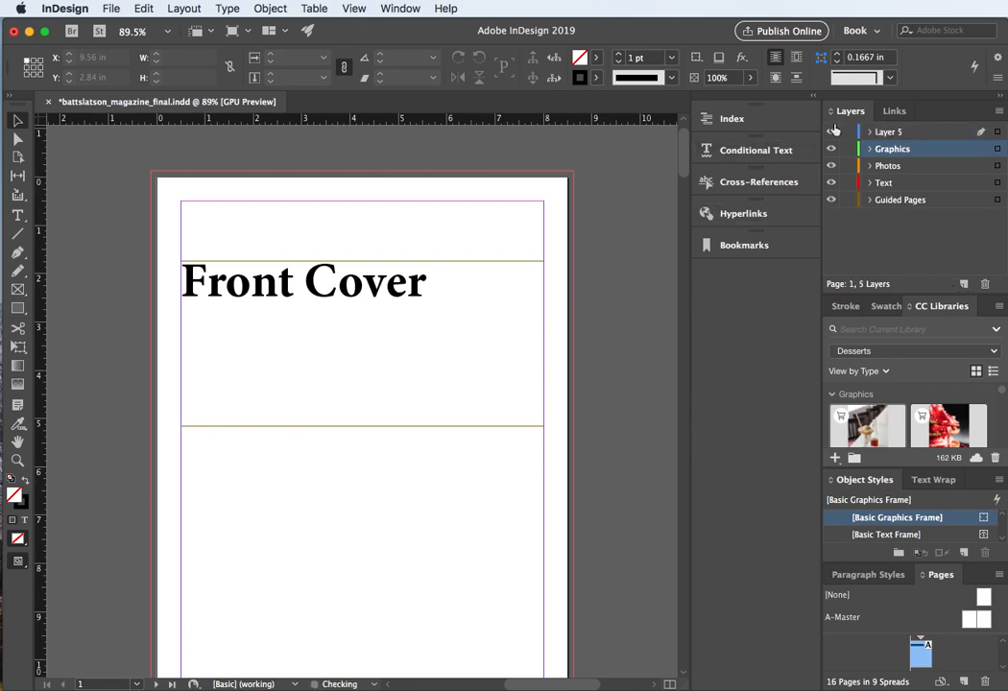
double_click(888, 135)
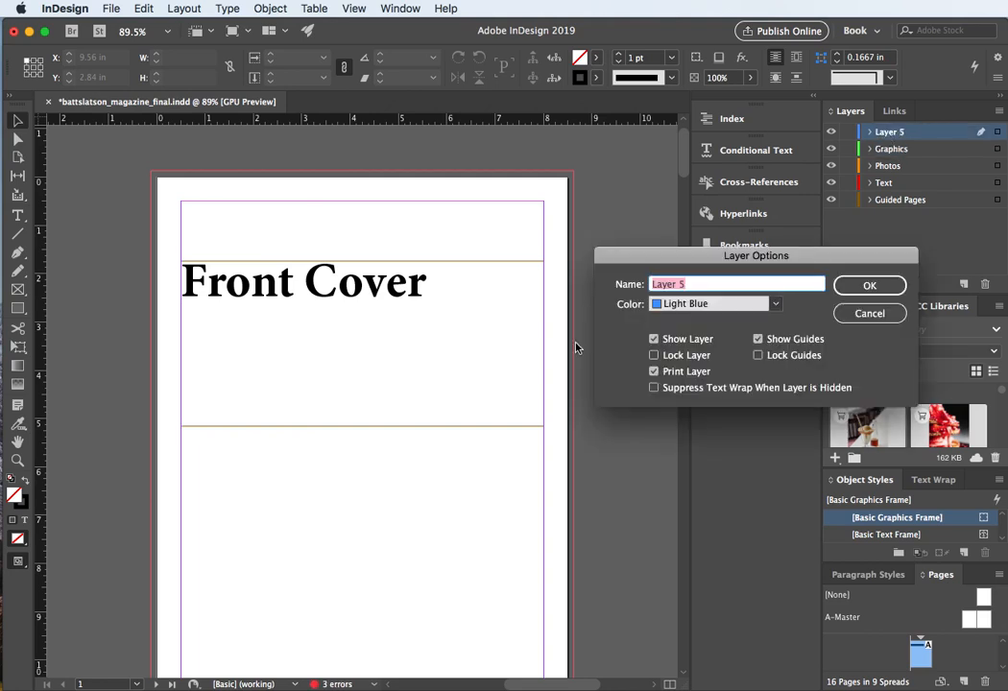
type("Master Page Items")
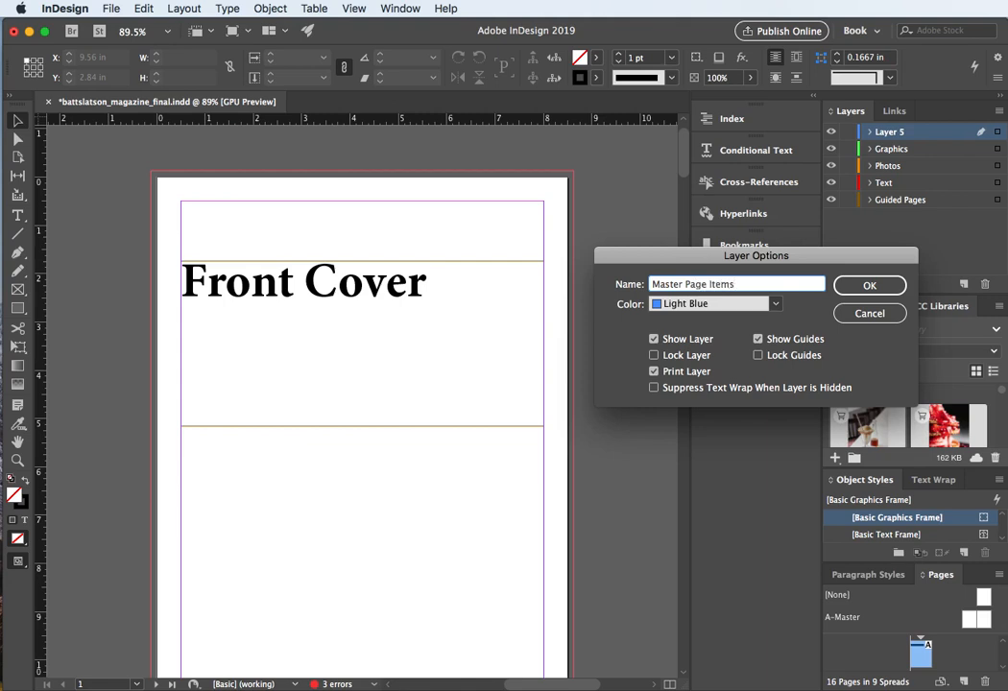
key("Return")
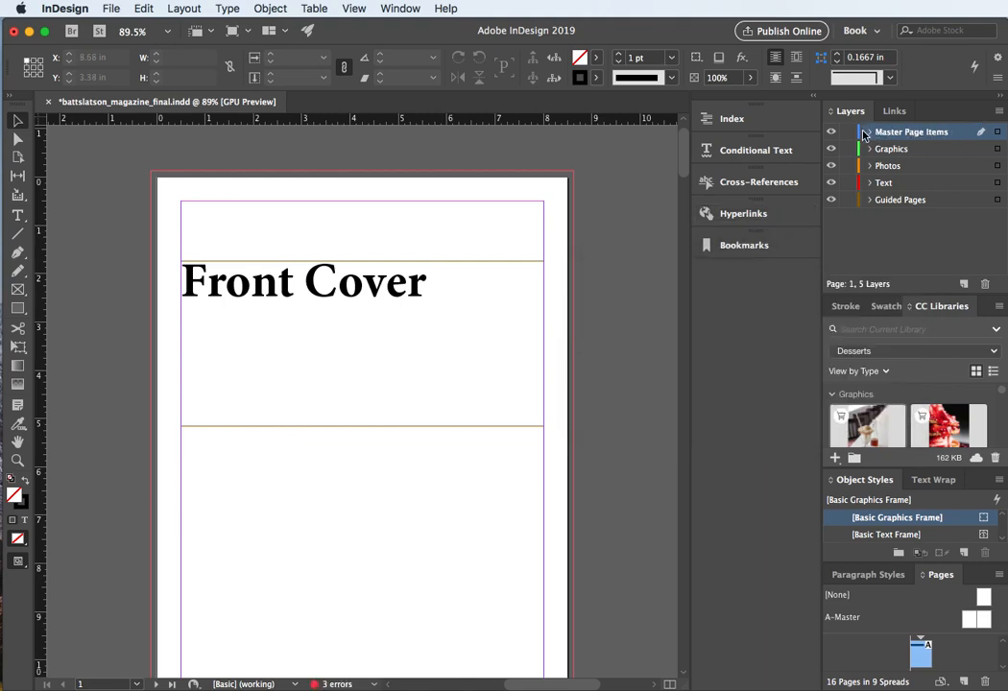
double_click(888, 137)
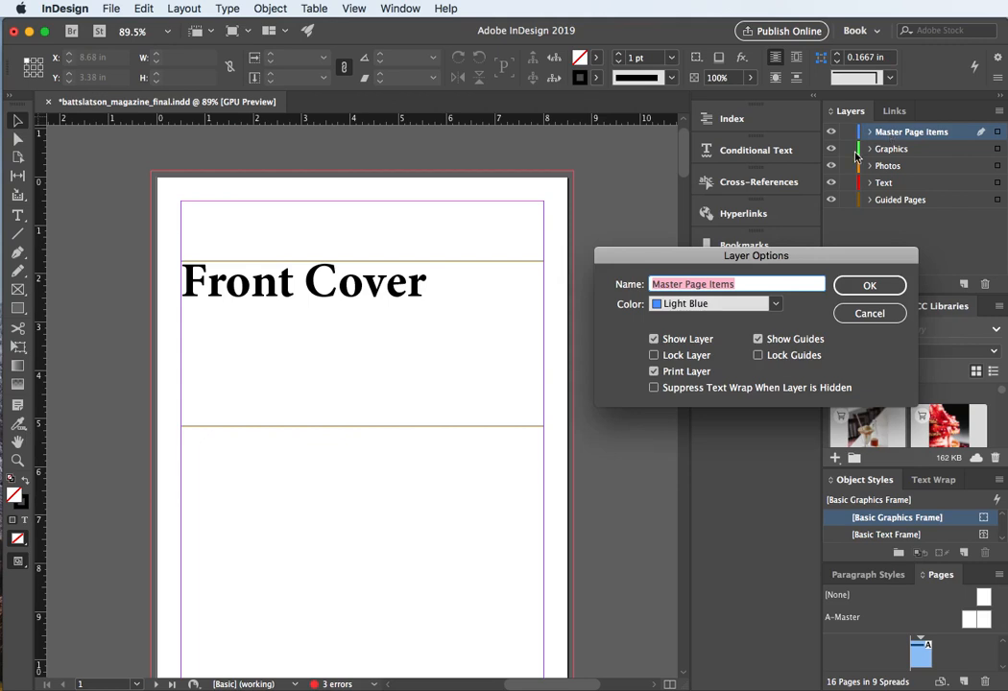
left_click(775, 301)
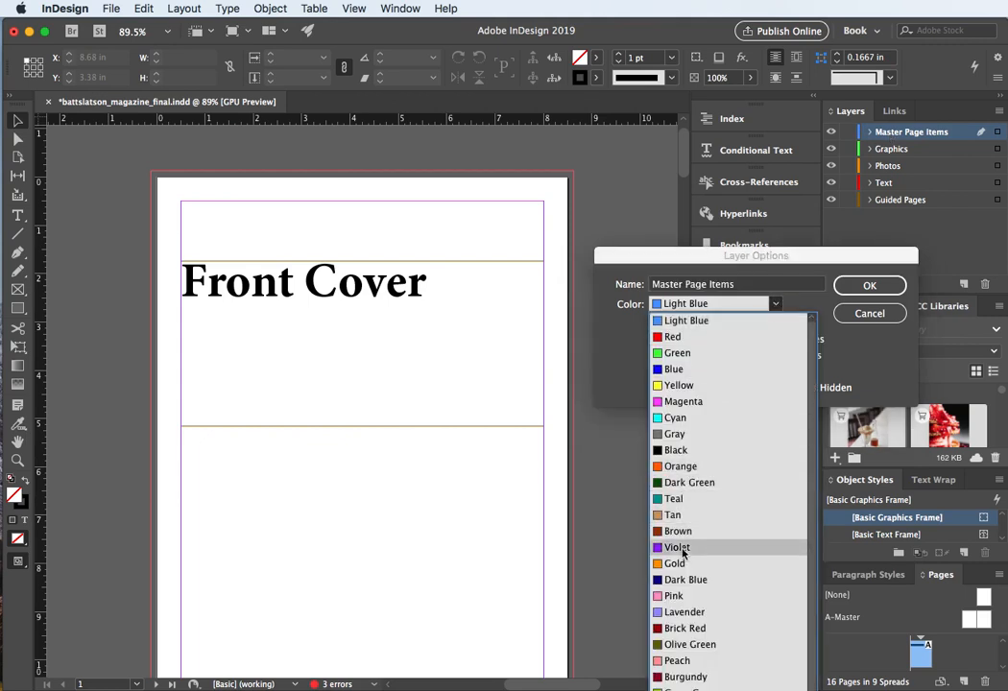
left_click(685, 596)
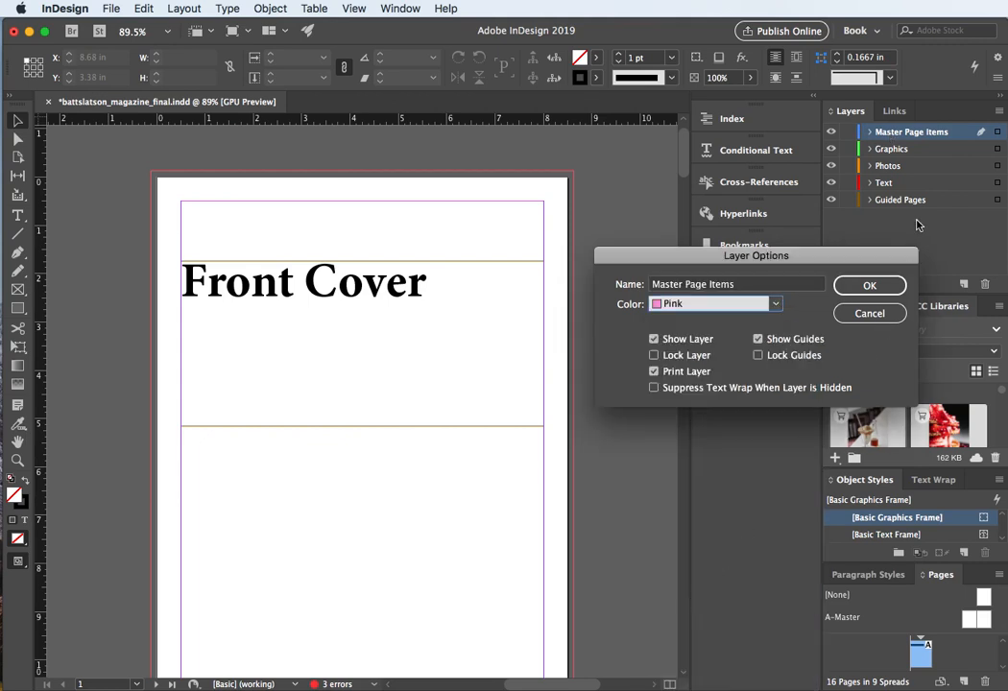
left_click(889, 284)
Step: Move the Text layer up so it sits directly below Master Page Items
left_click(900, 255)
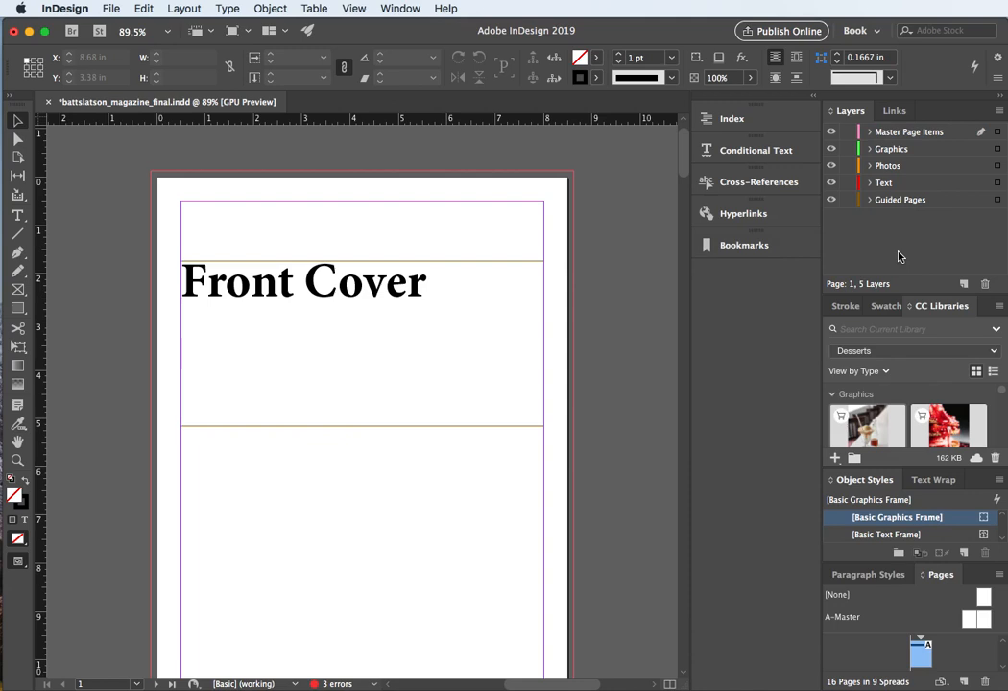
left_click_drag(883, 182, 903, 183)
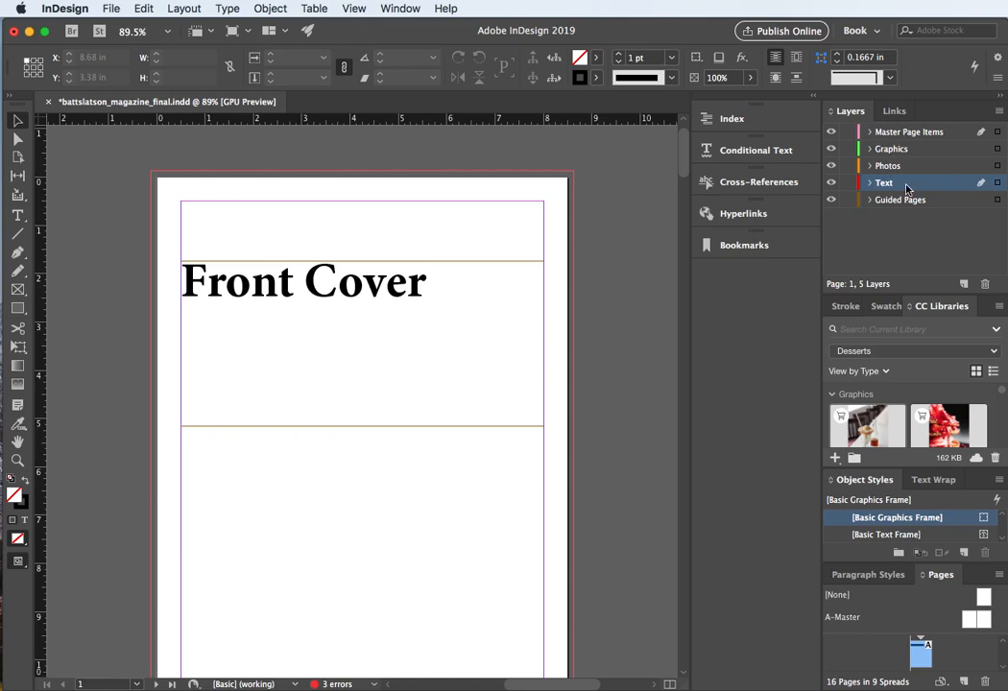
left_click_drag(906, 187, 897, 148)
left_click_drag(897, 149, 930, 148)
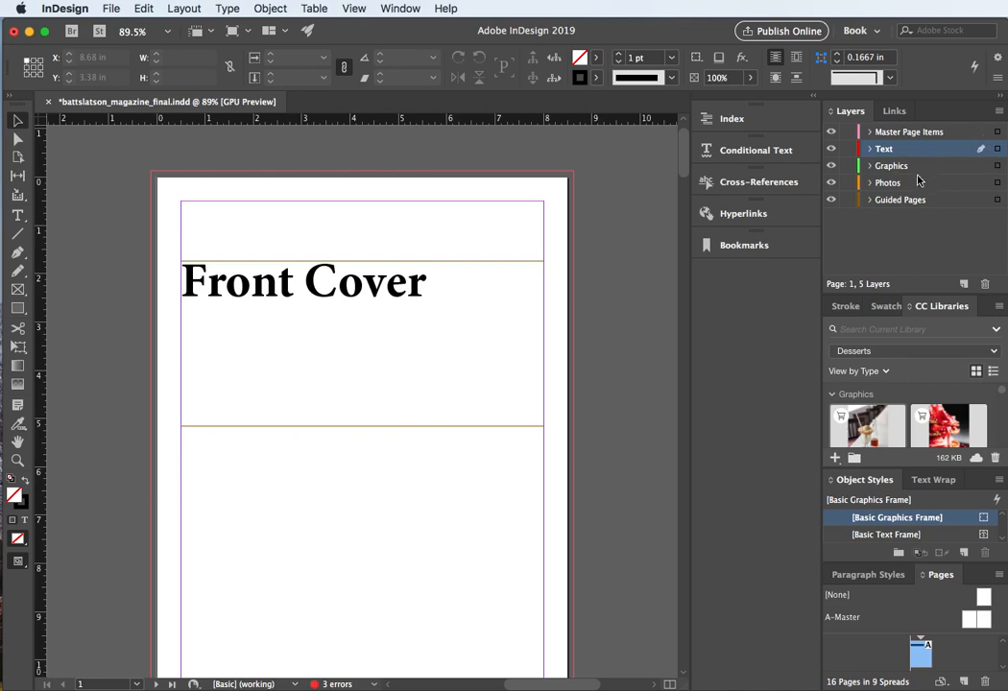
left_click(896, 228)
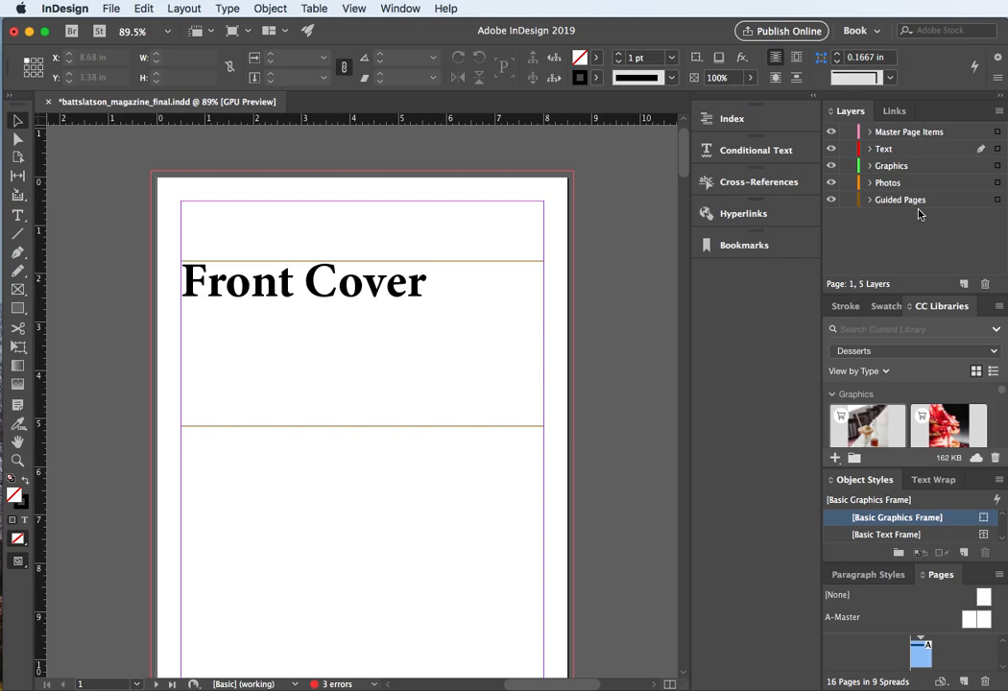
Step: Save the document and float the Pages panel, enlarging it so all page spreads are visible
key("super+s")
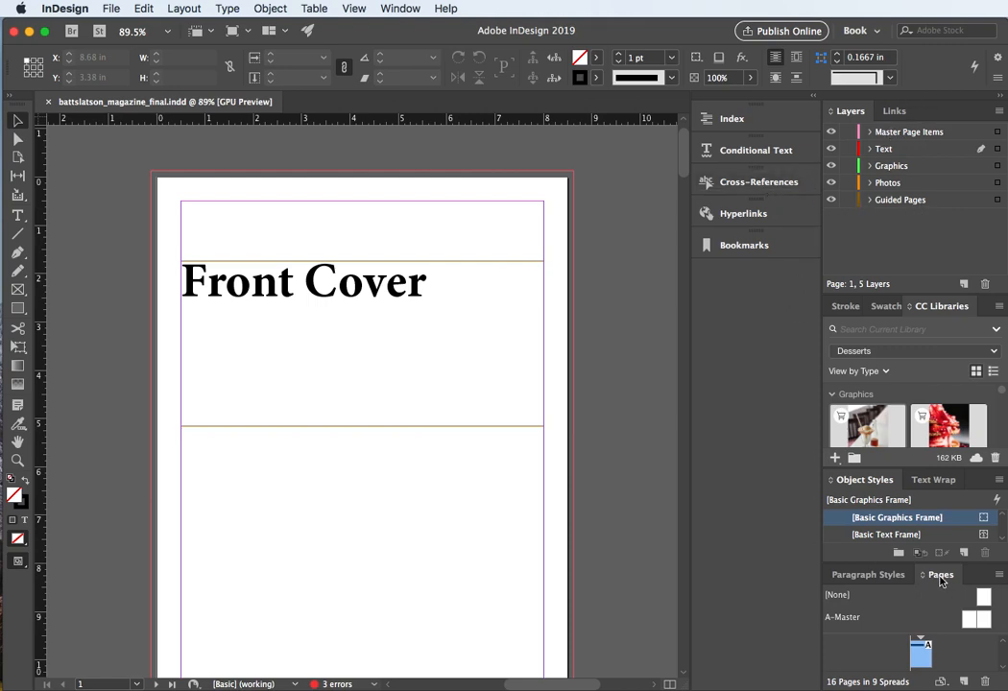
left_click_drag(943, 583, 649, 106)
left_click_drag(709, 234, 735, 679)
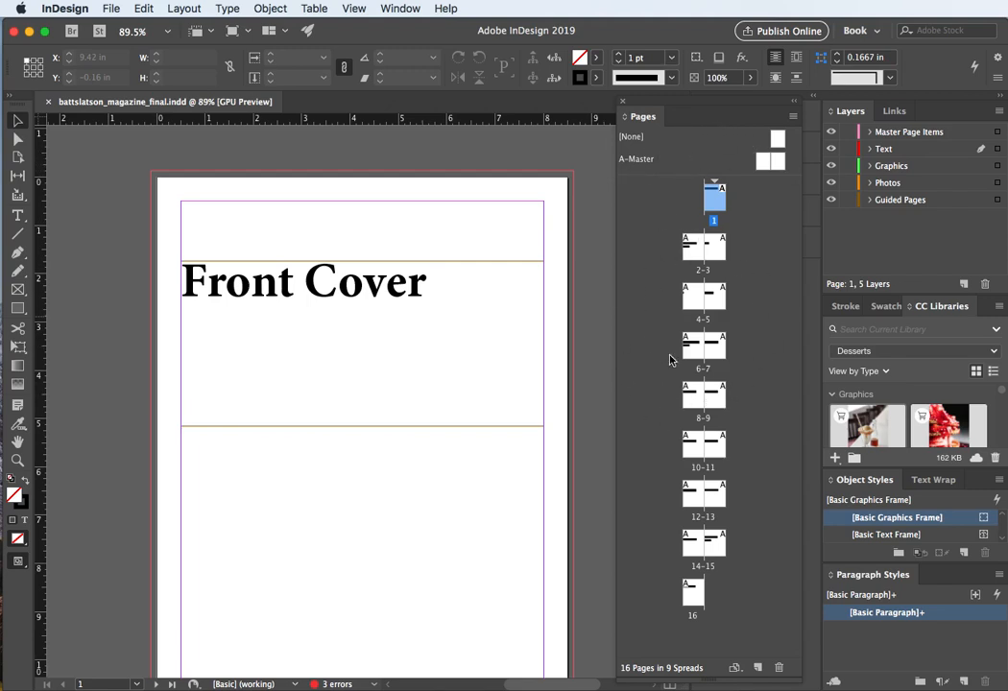
left_click_drag(685, 199, 690, 260)
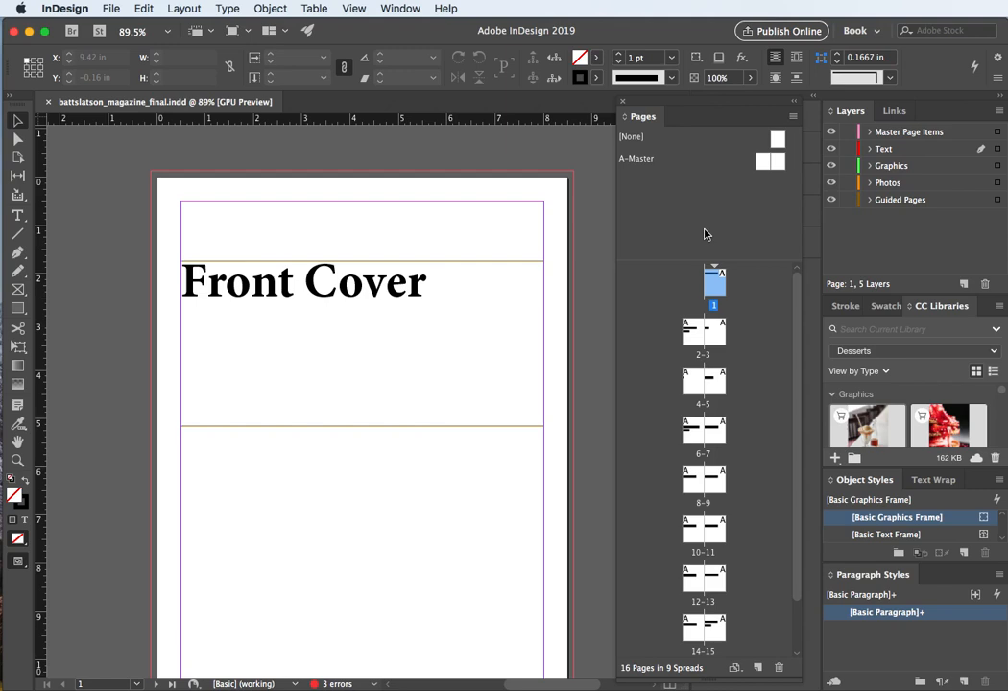
Step: Rename the A master spread to "Chapter Cover" through its master options
left_click(719, 187)
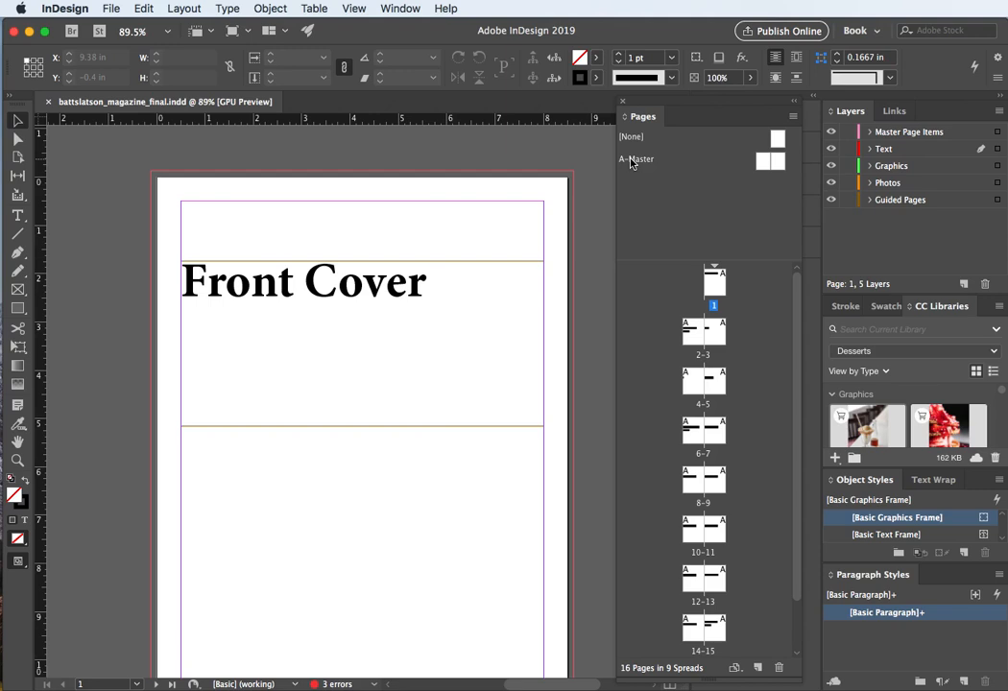
left_click(634, 161)
right_click(643, 164)
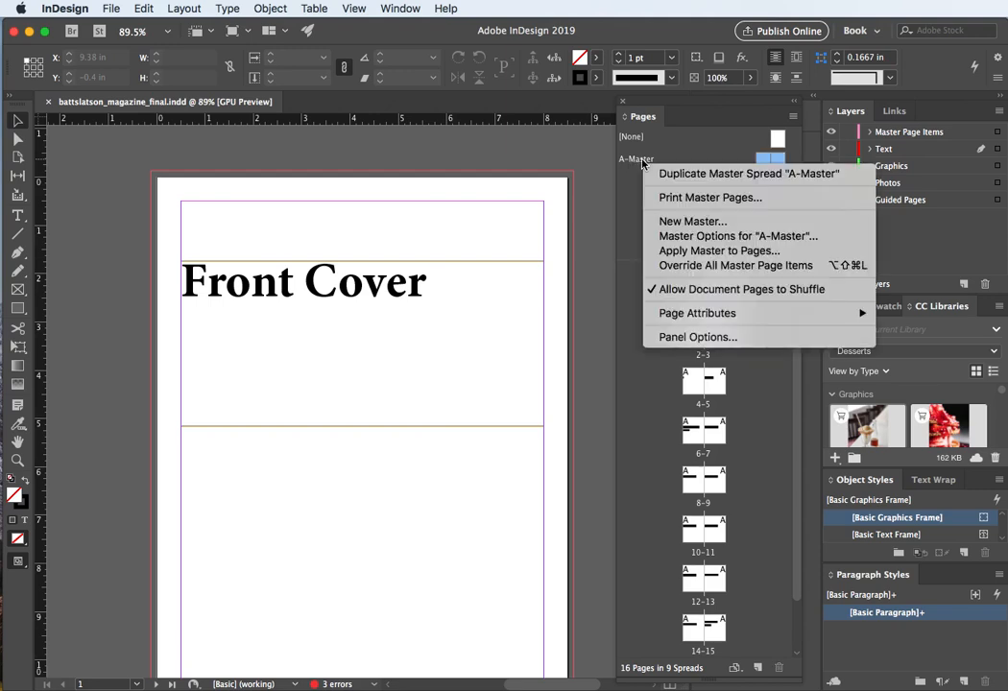
left_click(687, 237)
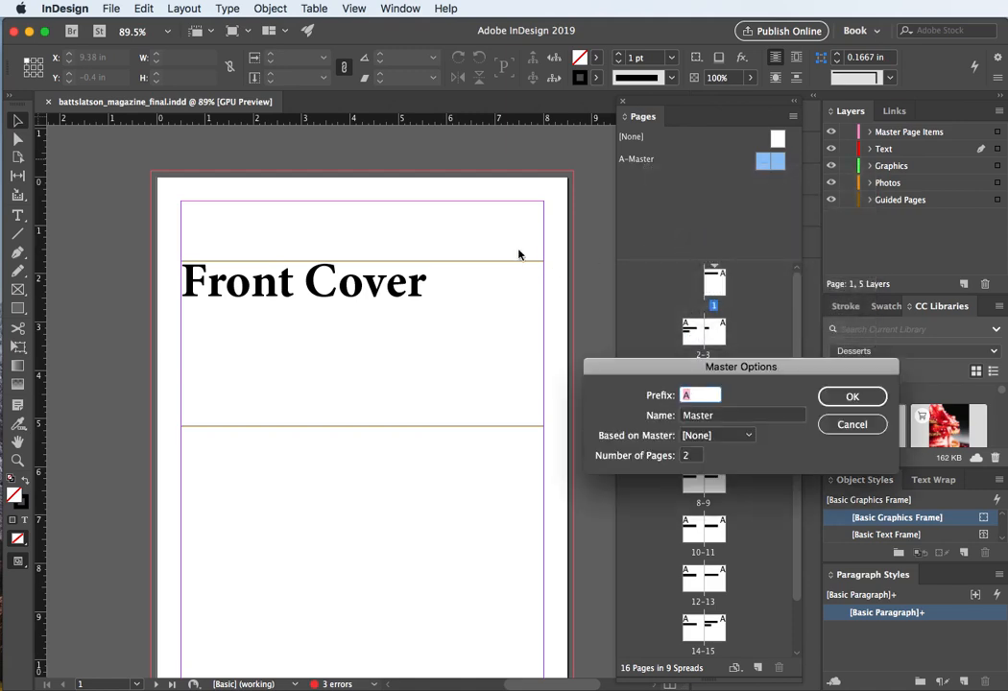
left_click_drag(718, 415, 629, 422)
type("C")
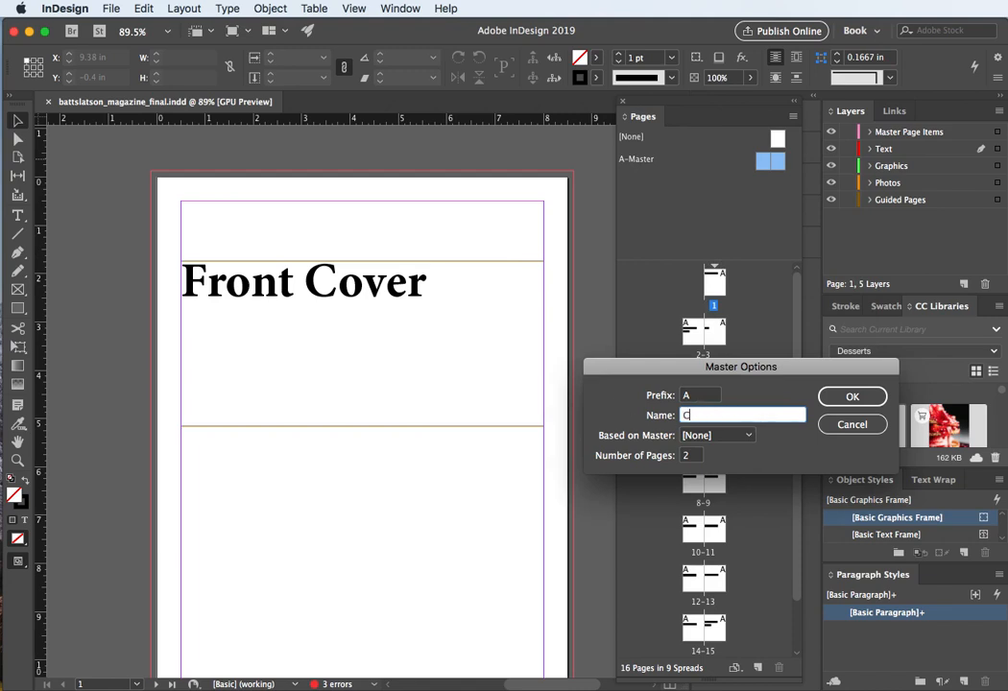
type("hap")
type("rt")
type("er Cover")
left_click(853, 397)
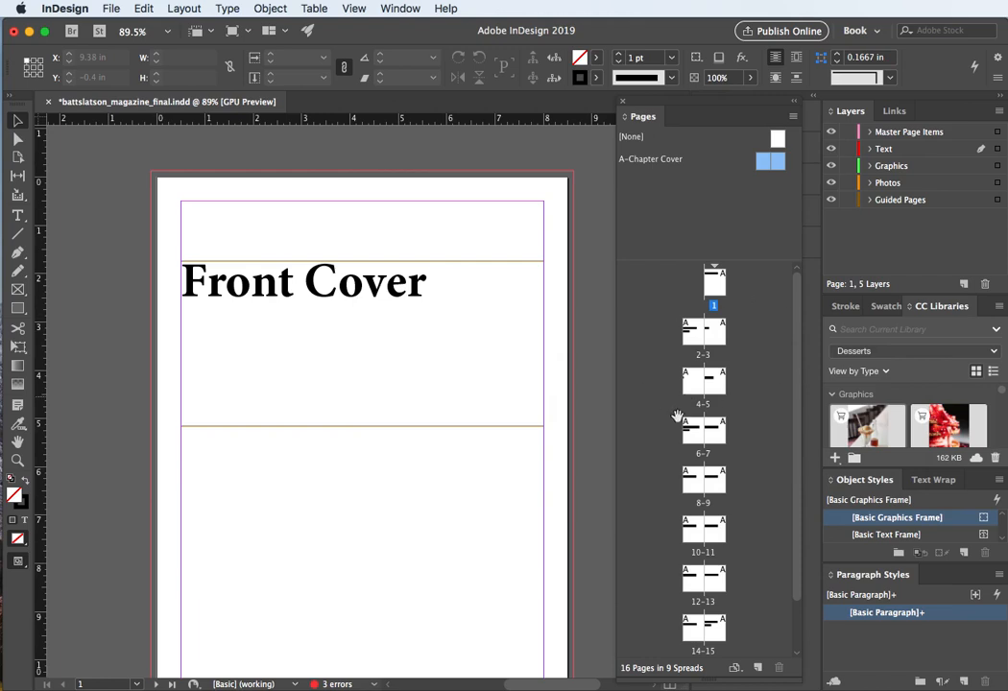
right_click(659, 189)
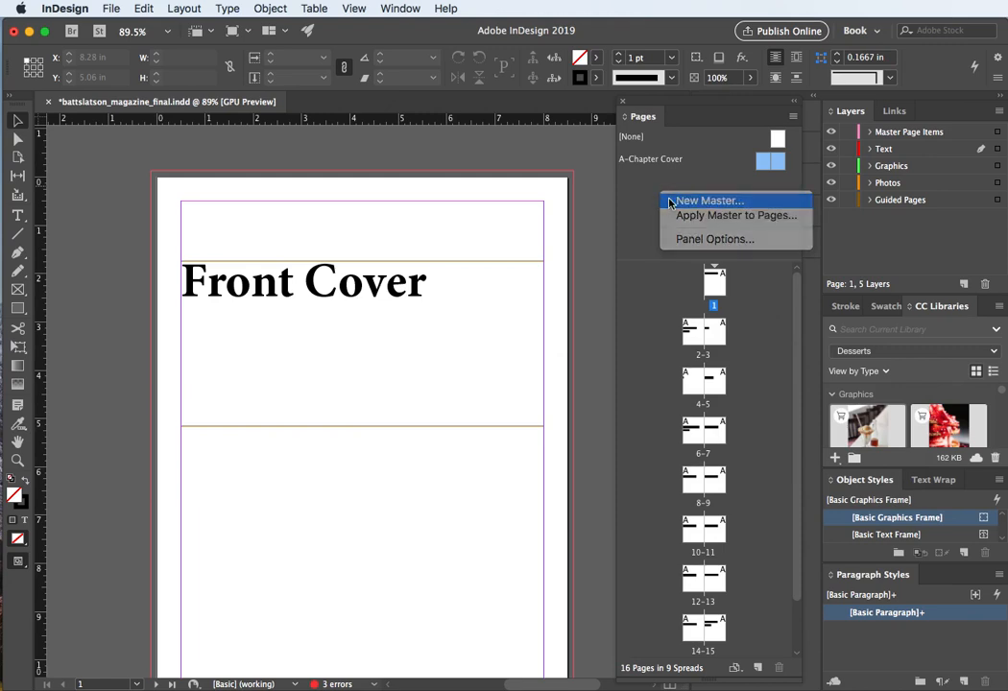
left_click(669, 200)
left_click_drag(687, 324, 690, 240)
left_click(878, 298)
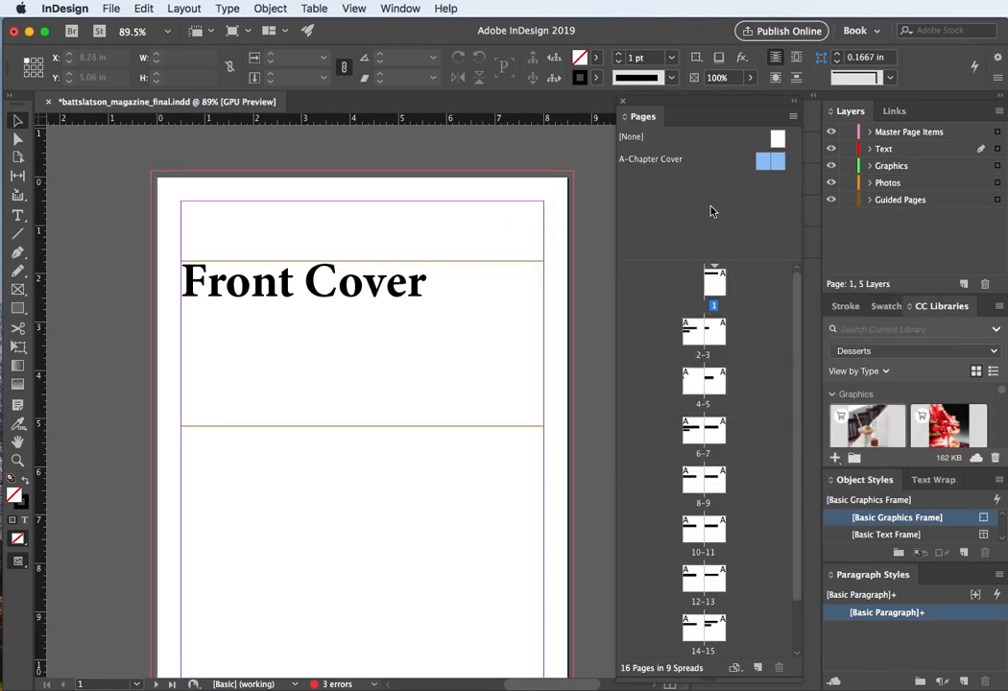
Step: Create a new master spread B named "ToC"
right_click(711, 210)
left_click(732, 222)
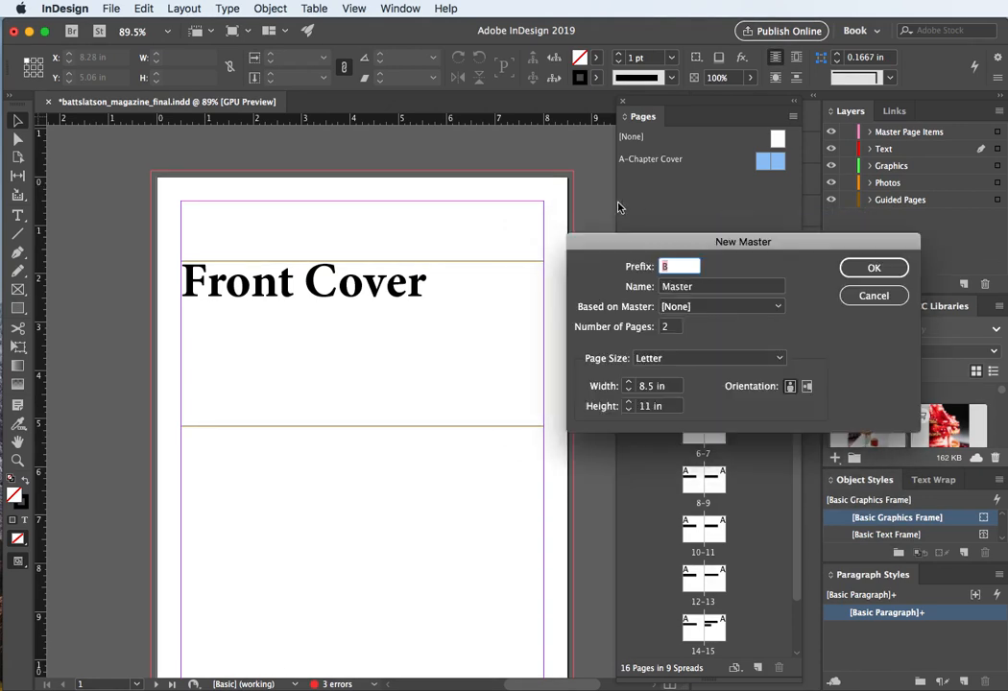
double_click(677, 287)
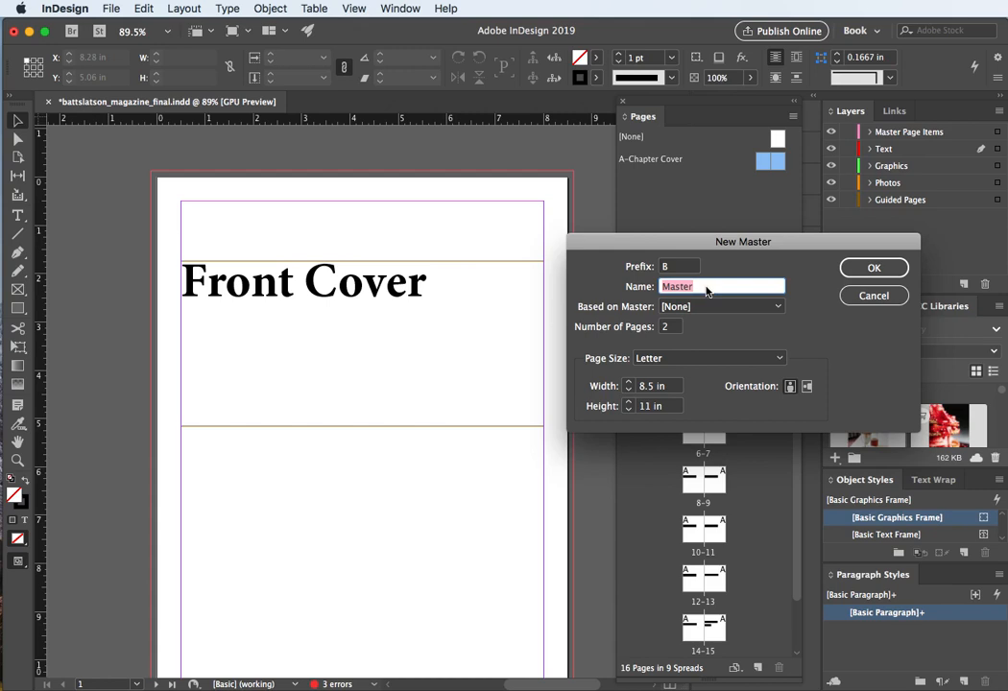
type("ToC")
key("Return")
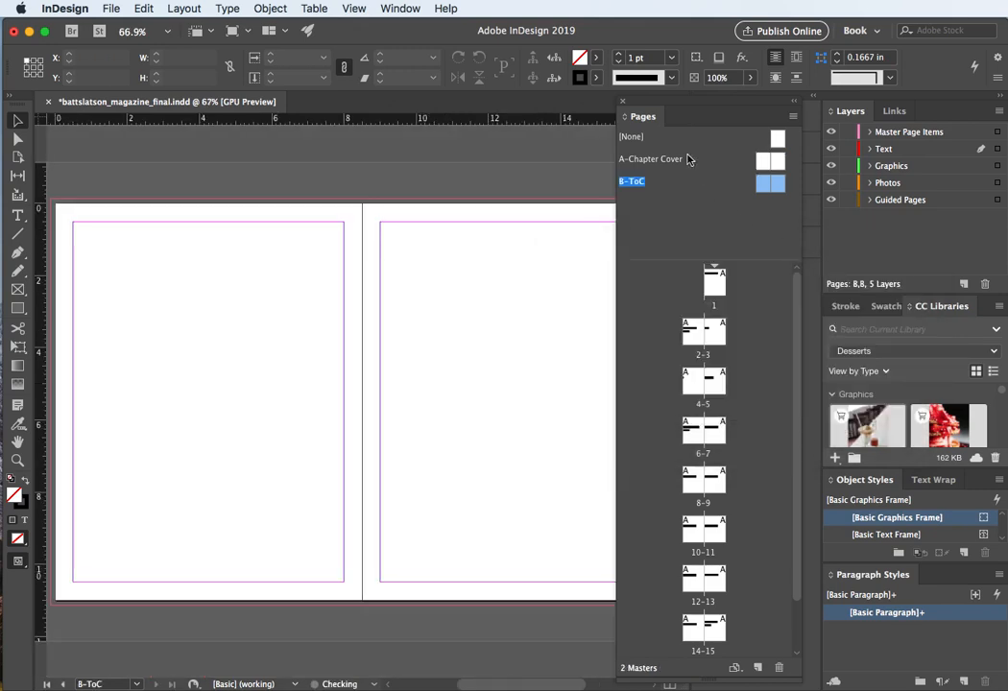
Step: Create a new master spread C named "Content"
right_click(641, 210)
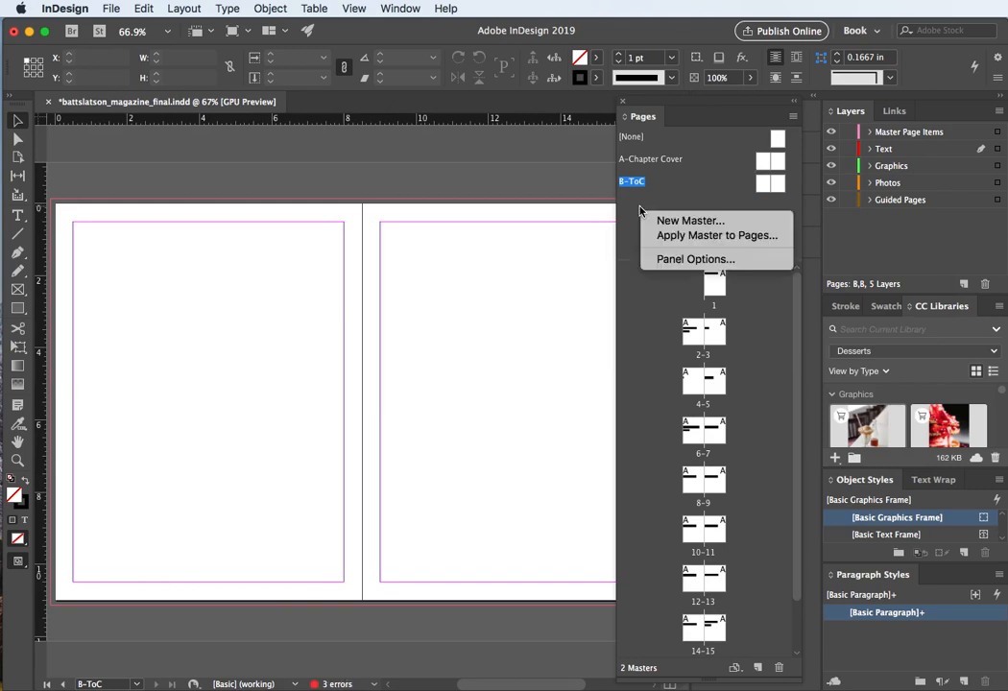
left_click(651, 219)
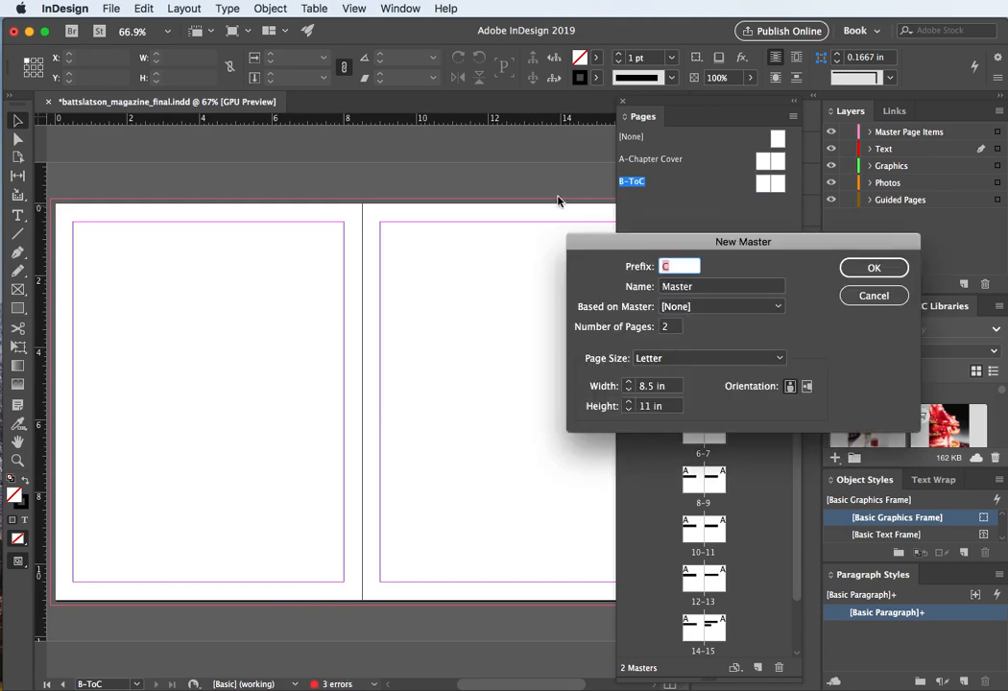
key("Tab")
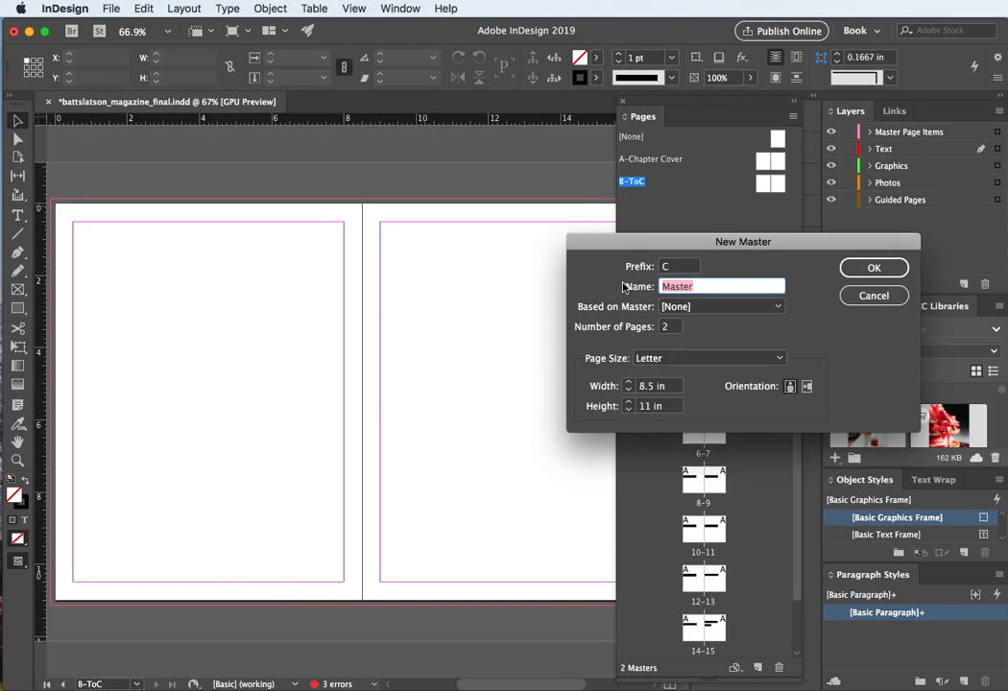
type("Content")
key("Return")
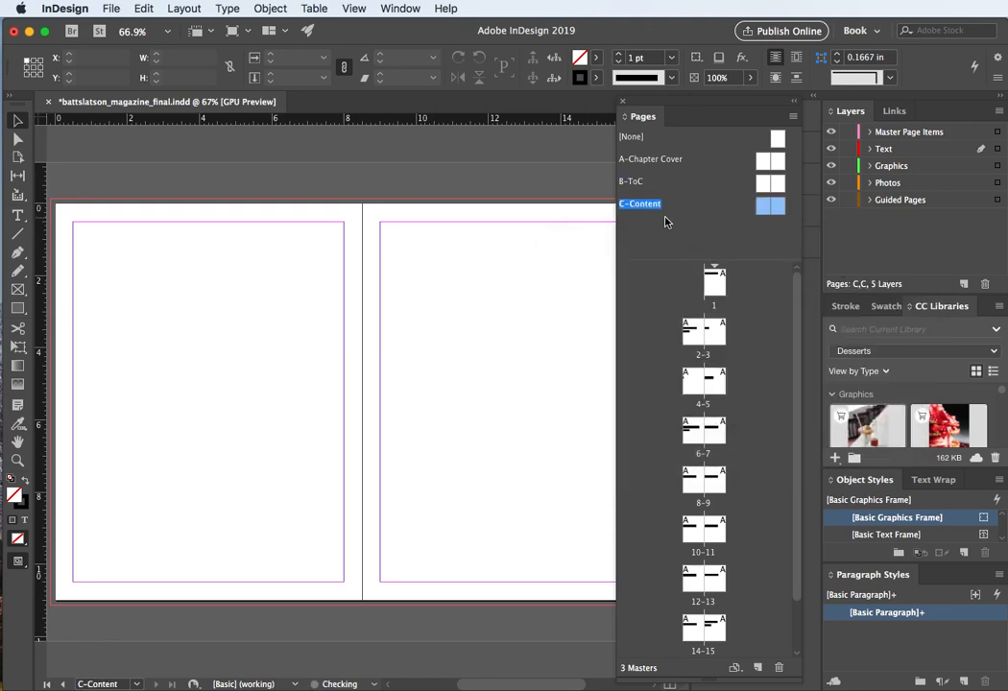
Step: Create a new master spread D named "Index"
right_click(657, 231)
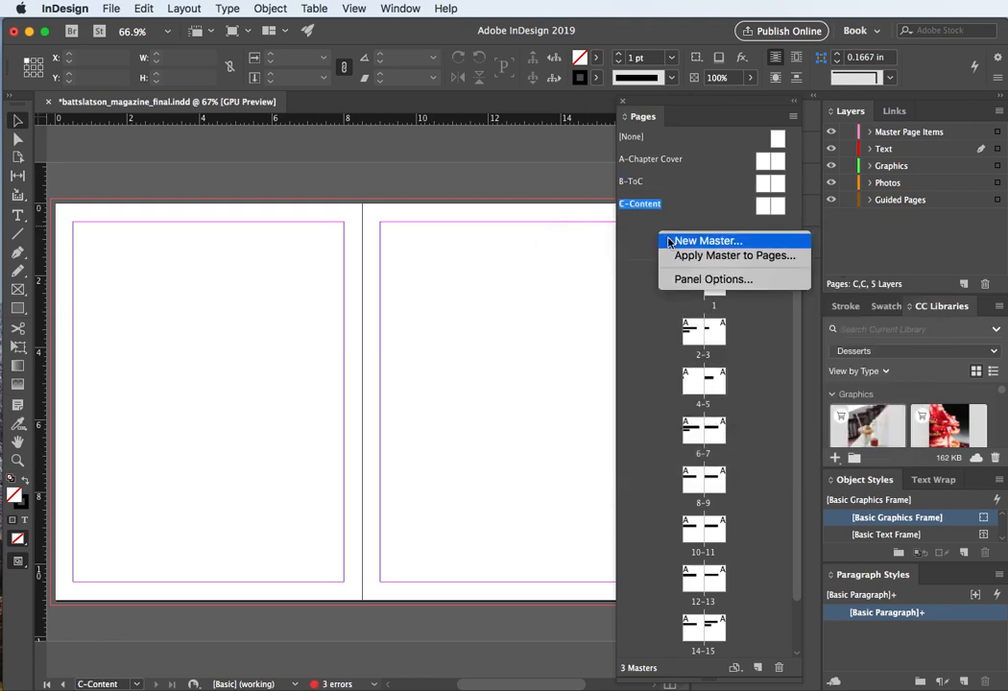
left_click(668, 241)
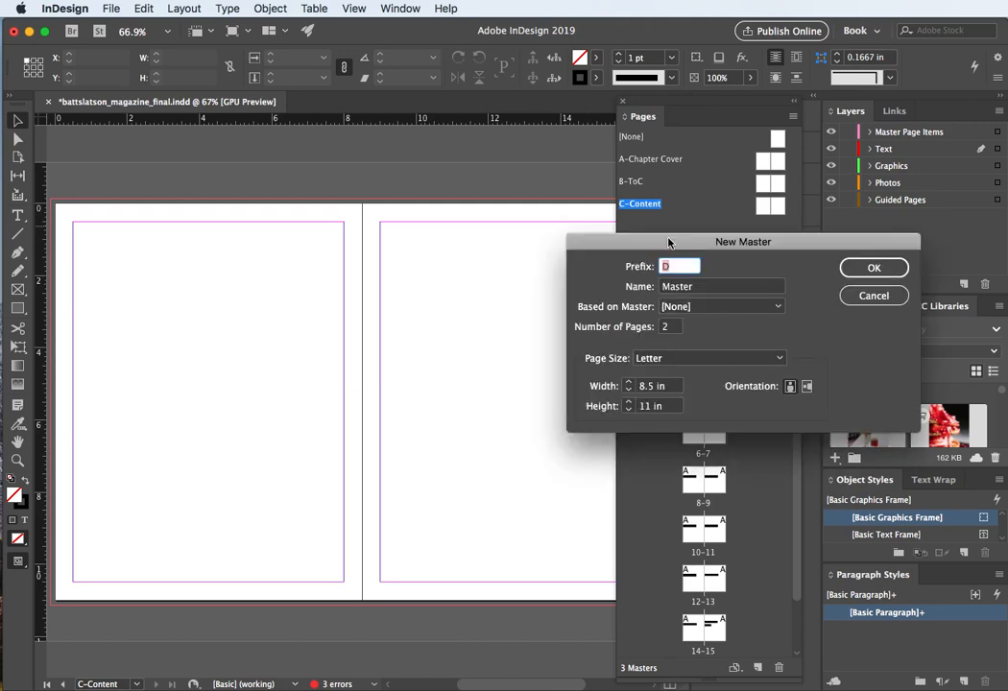
key("Tab")
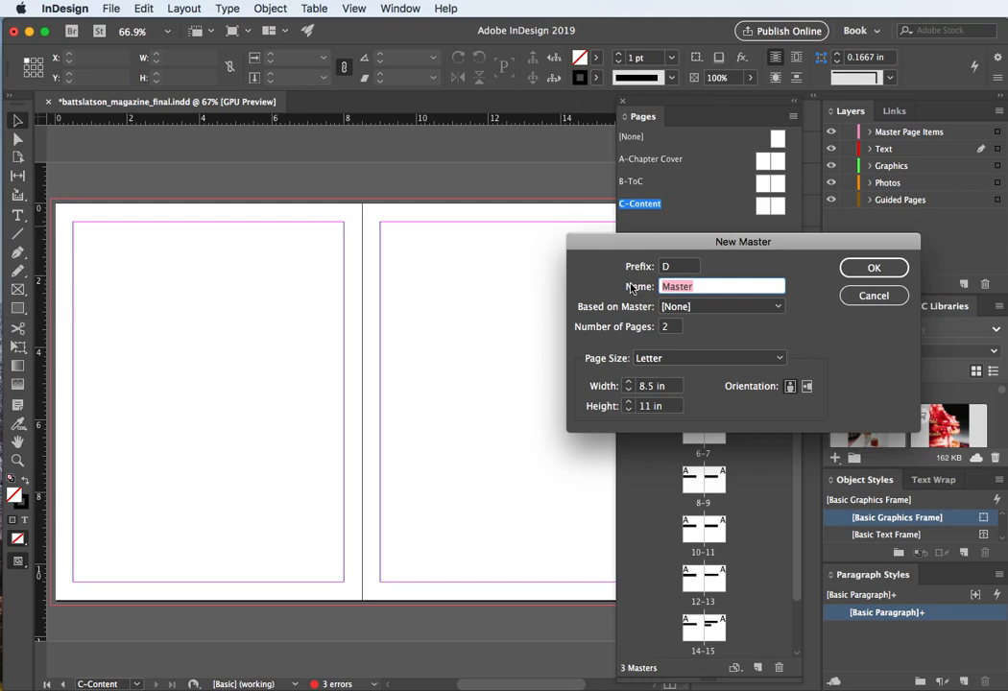
type("Index")
left_click(862, 267)
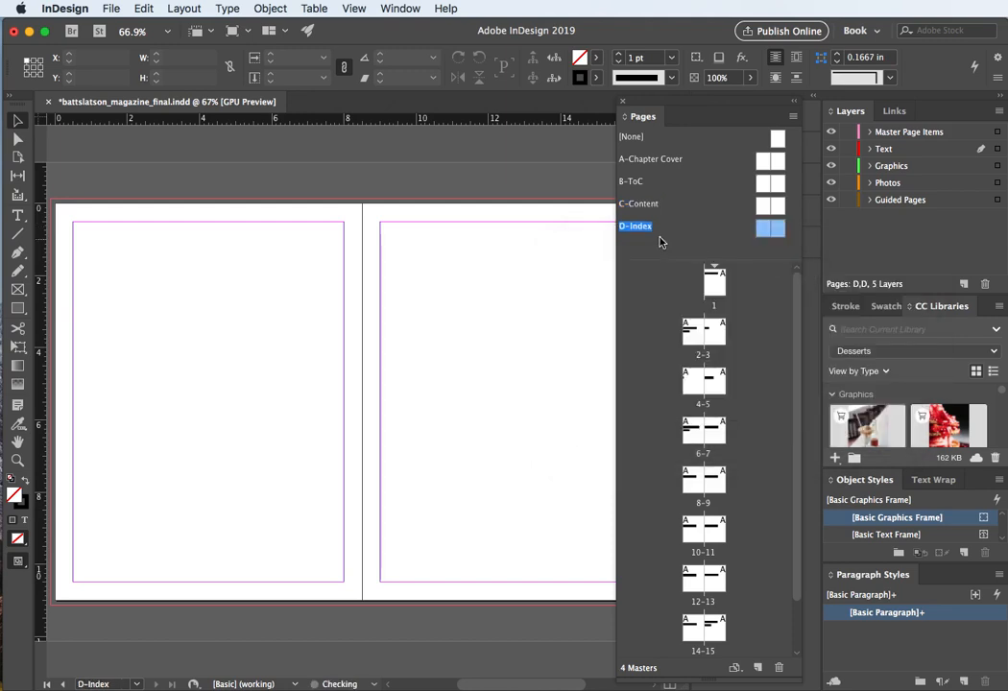
Step: Create a new master spread E named "Back Cover"
right_click(660, 251)
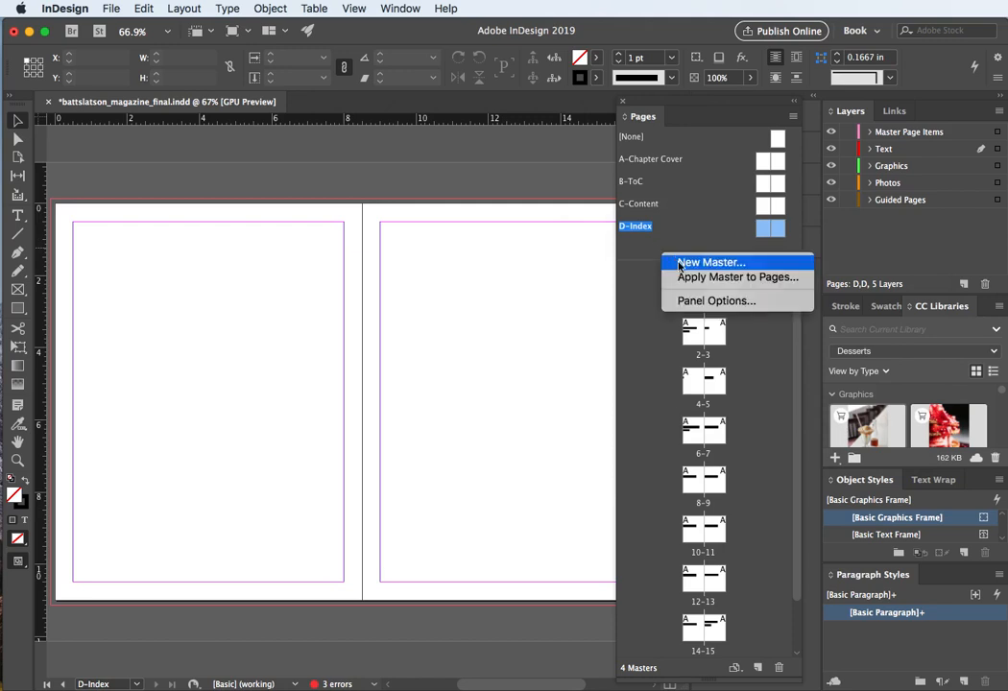
left_click(671, 261)
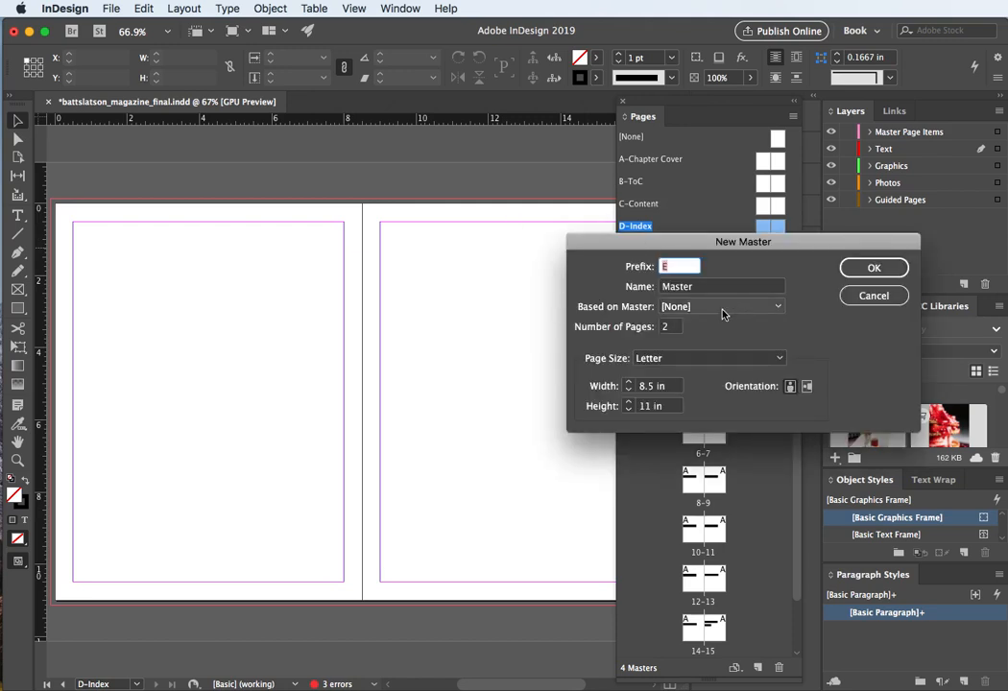
left_click(693, 286)
left_click_drag(693, 286, 627, 288)
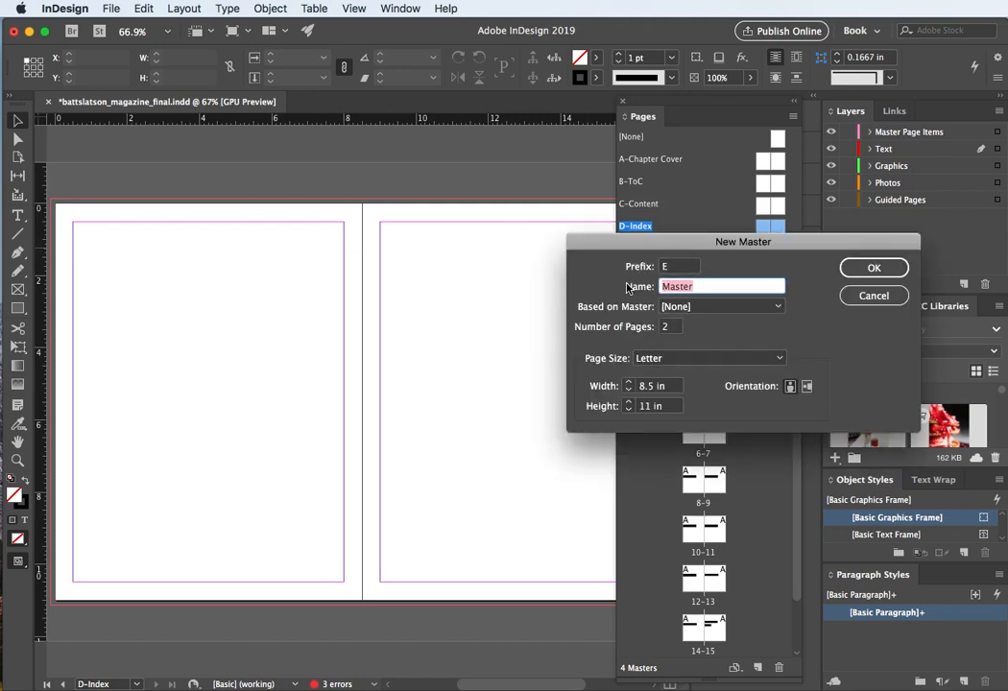
type("Back Cove")
key("Return")
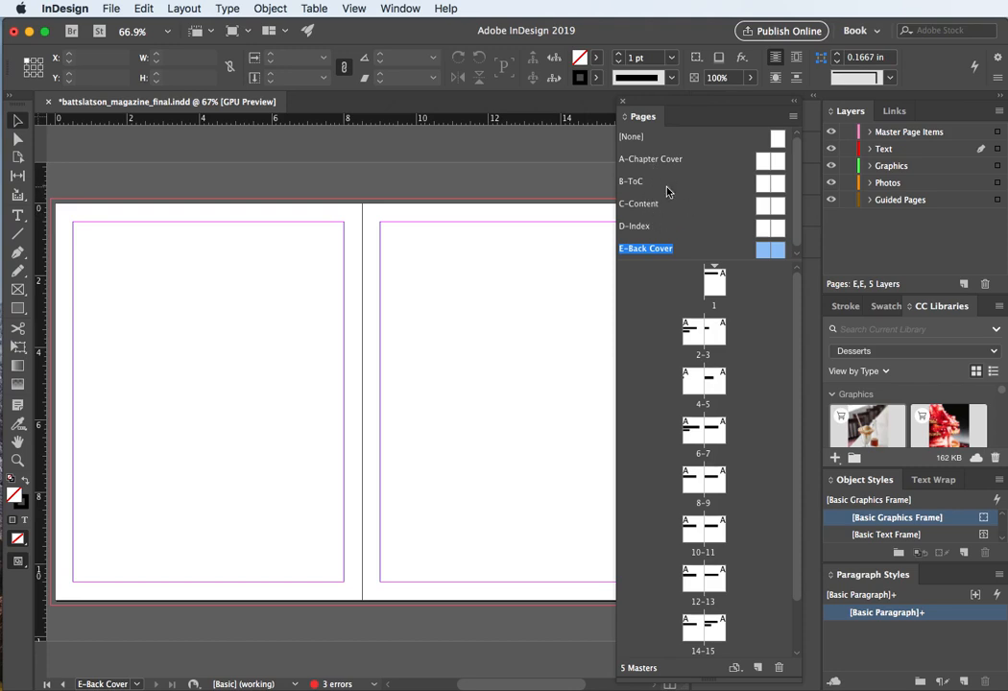
Step: Create a new master spread F named "Chapter Cover"
left_click(668, 188)
left_click(685, 213)
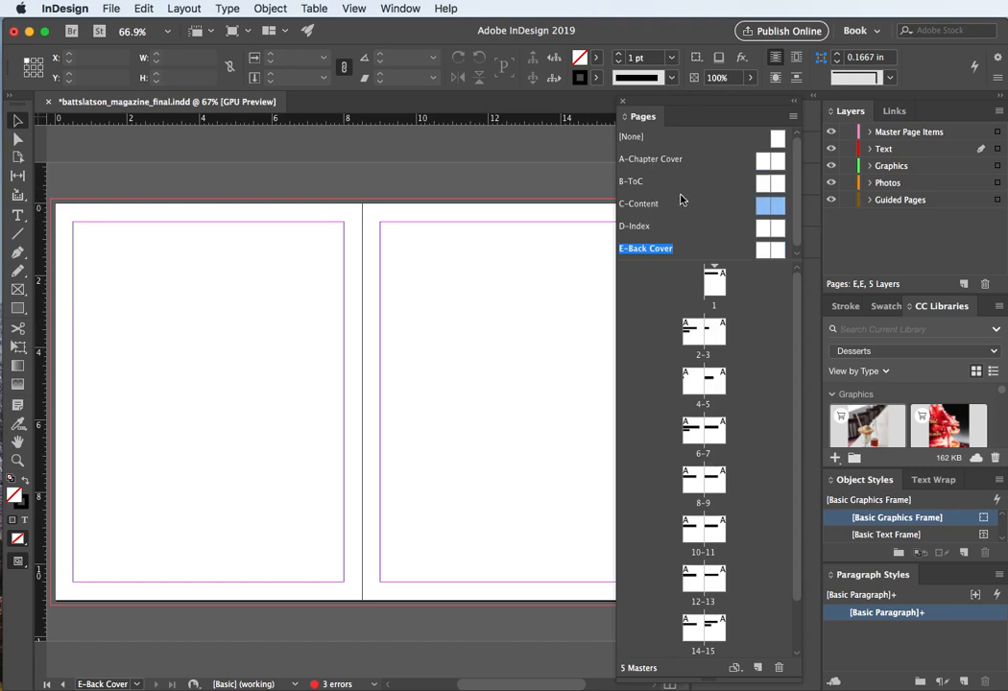
scroll(682, 199, "down", 1)
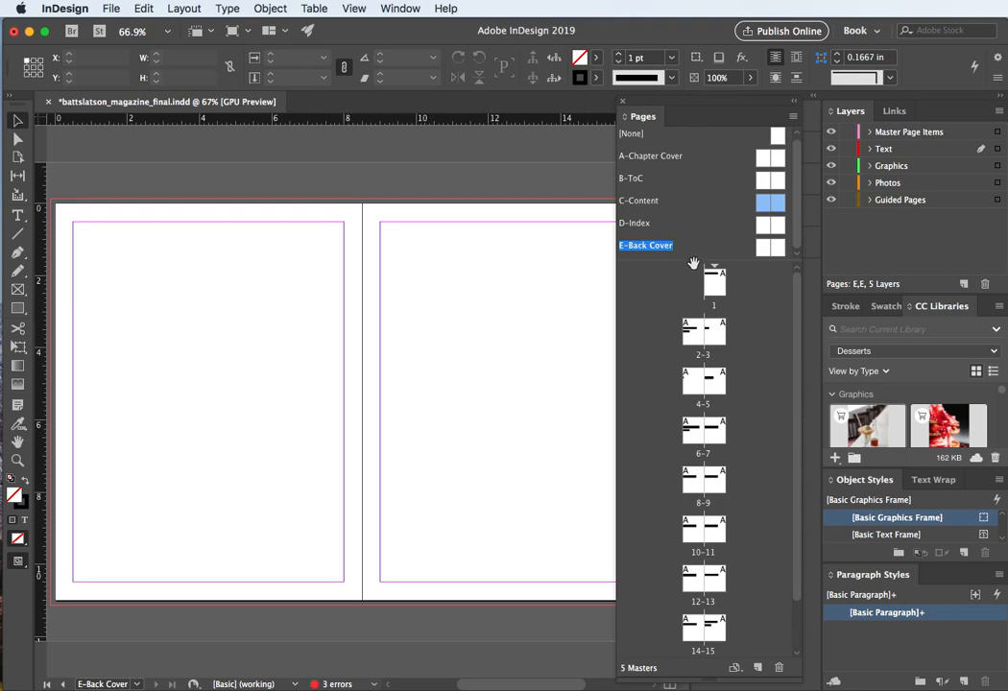
left_click_drag(693, 263, 698, 324)
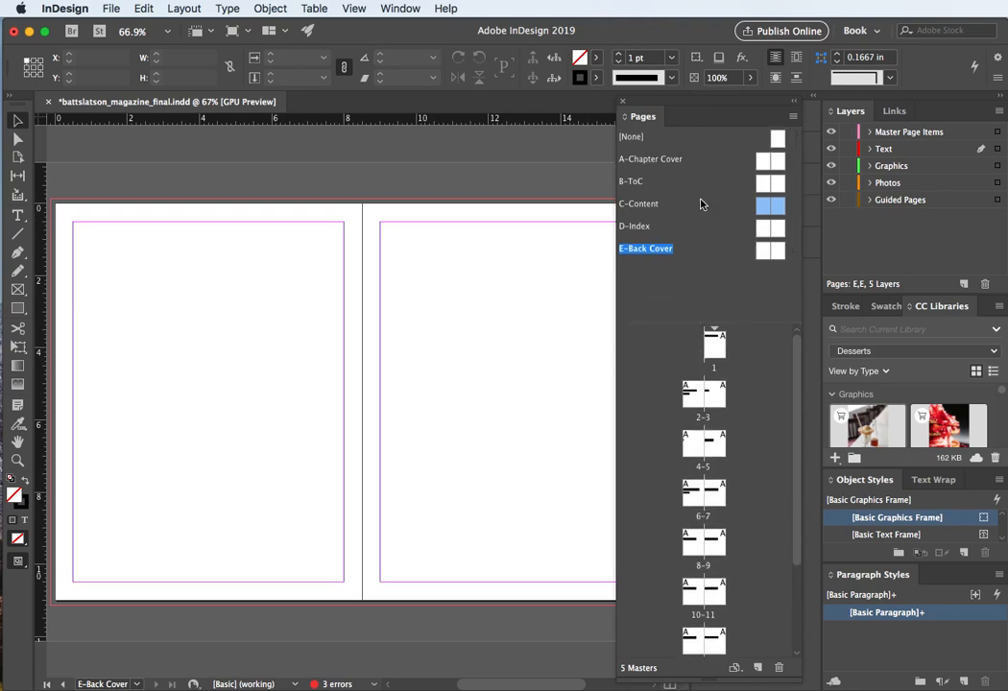
right_click(694, 276)
left_click(695, 278)
left_click_drag(695, 287, 622, 287)
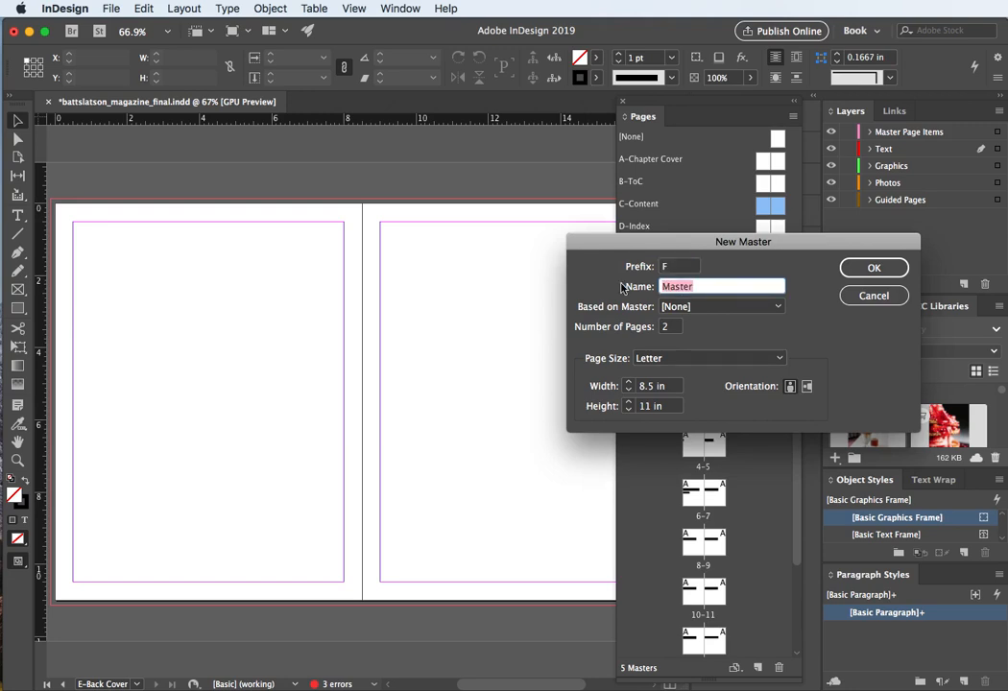
type("Chapter Cover")
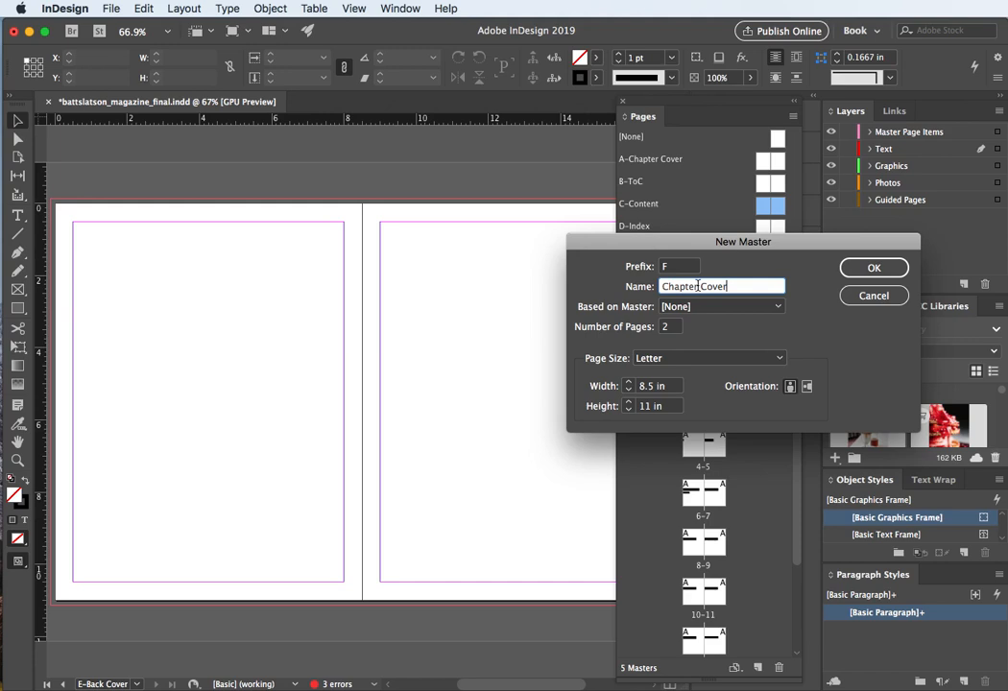
left_click(878, 276)
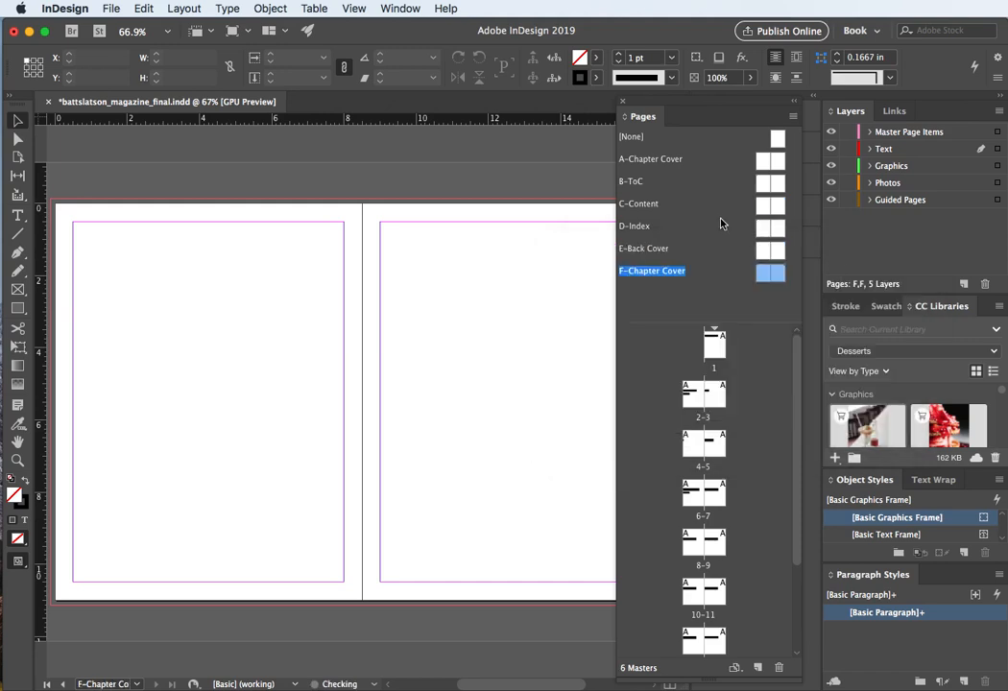
Step: Rename the A master spread to "Story Cover"
left_click(648, 161)
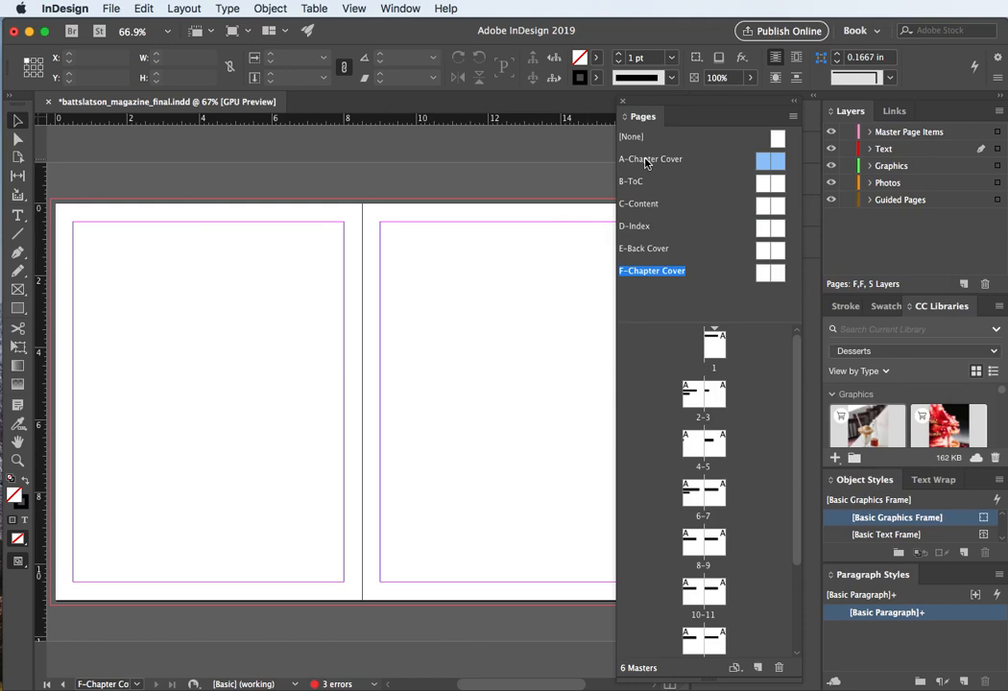
right_click(646, 164)
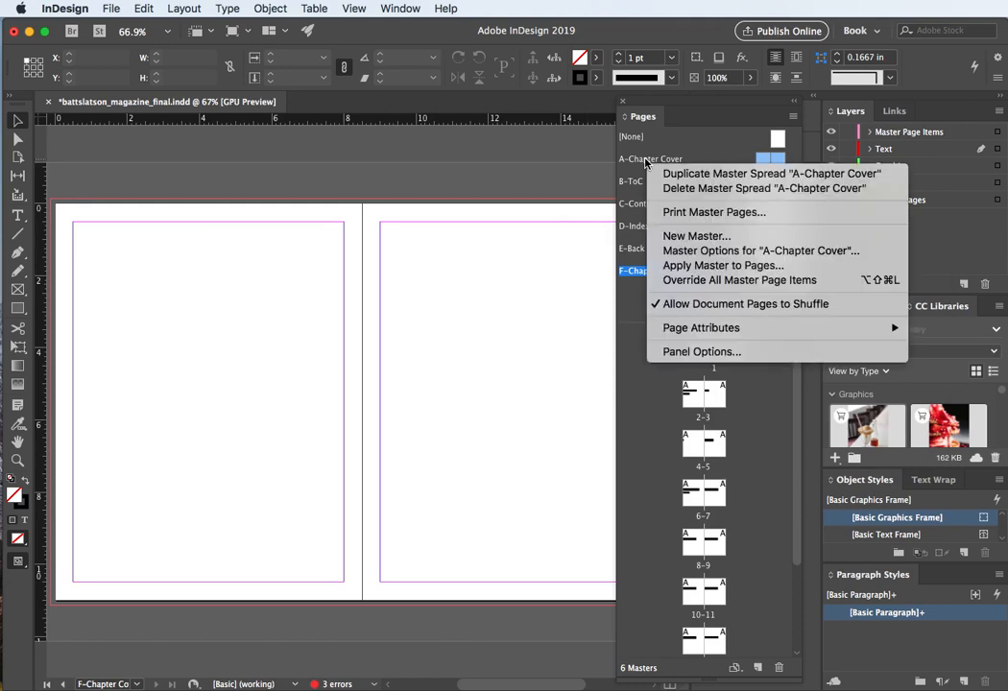
left_click(677, 253)
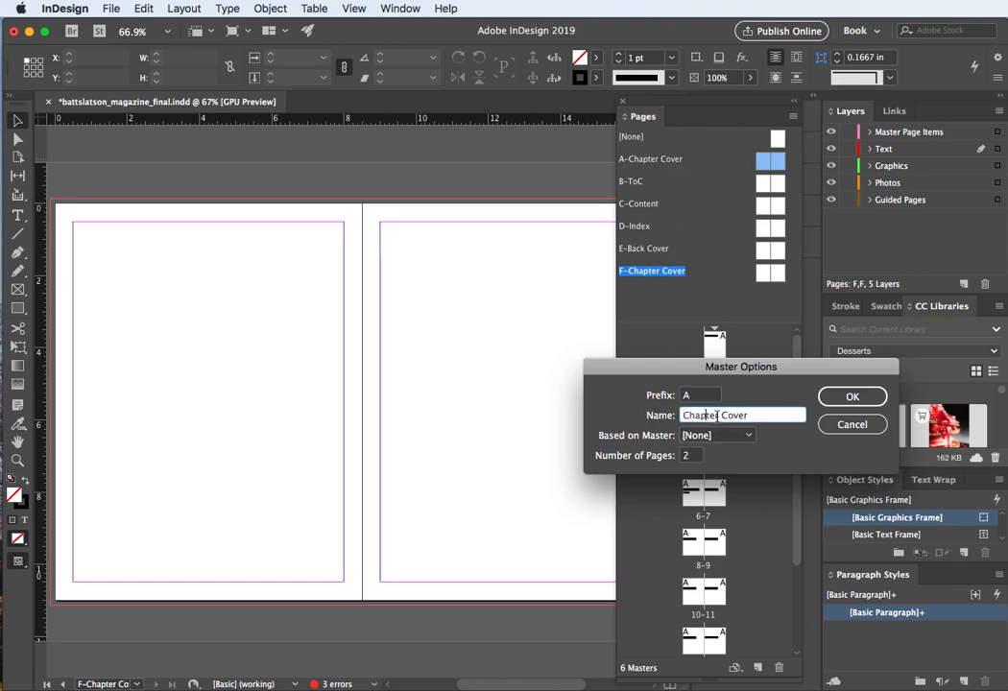
double_click(705, 414)
type("St Co")
key("BackSpace")
type("ory")
left_click(855, 396)
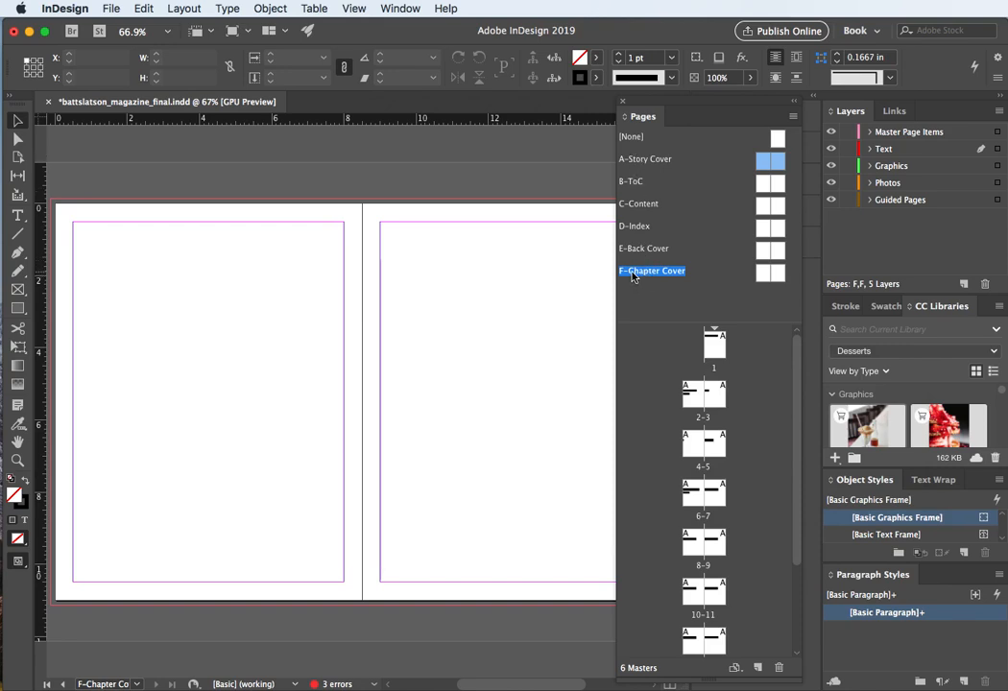
Step: Move the Chapter Cover master spread up so it sits directly after B-ToC in the masters list
mouse_move(632, 277)
left_mouse_down()
mouse_move(622, 194)
mouse_move(643, 280)
left_mouse_up()
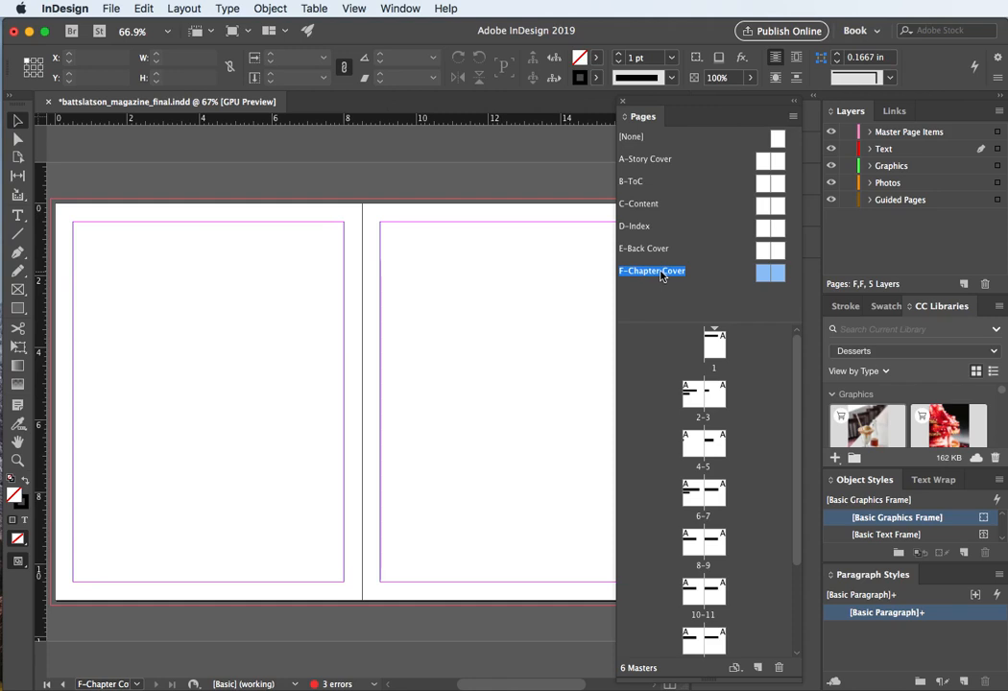
left_click_drag(660, 276, 644, 193)
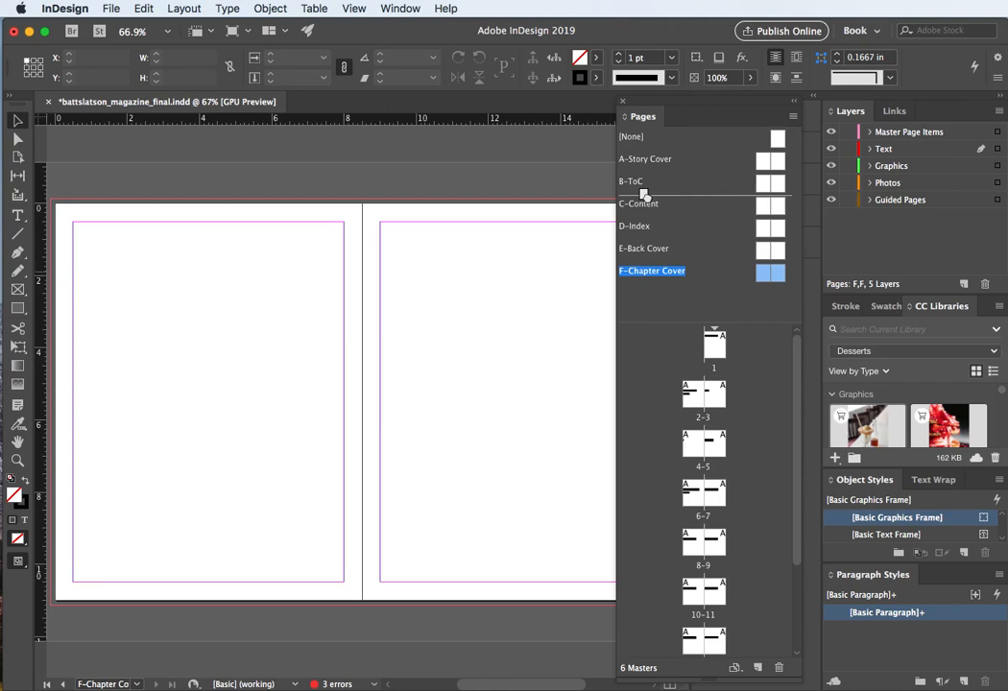
left_click_drag(644, 193, 645, 194)
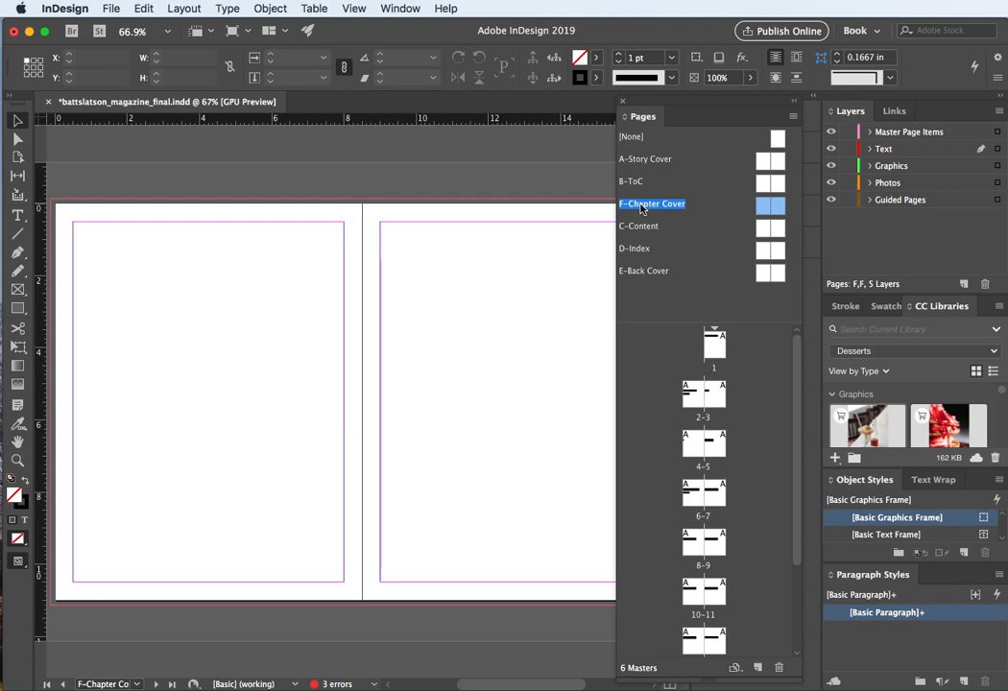
Step: Change the Chapter Cover master's prefix to C in its master options
right_click(642, 209)
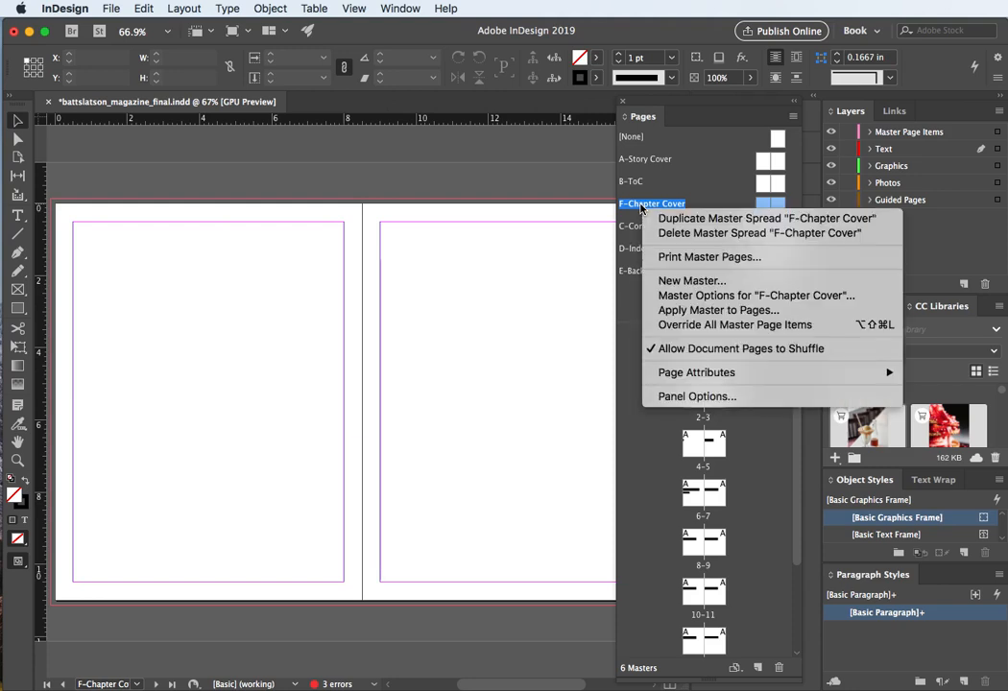
left_click(698, 296)
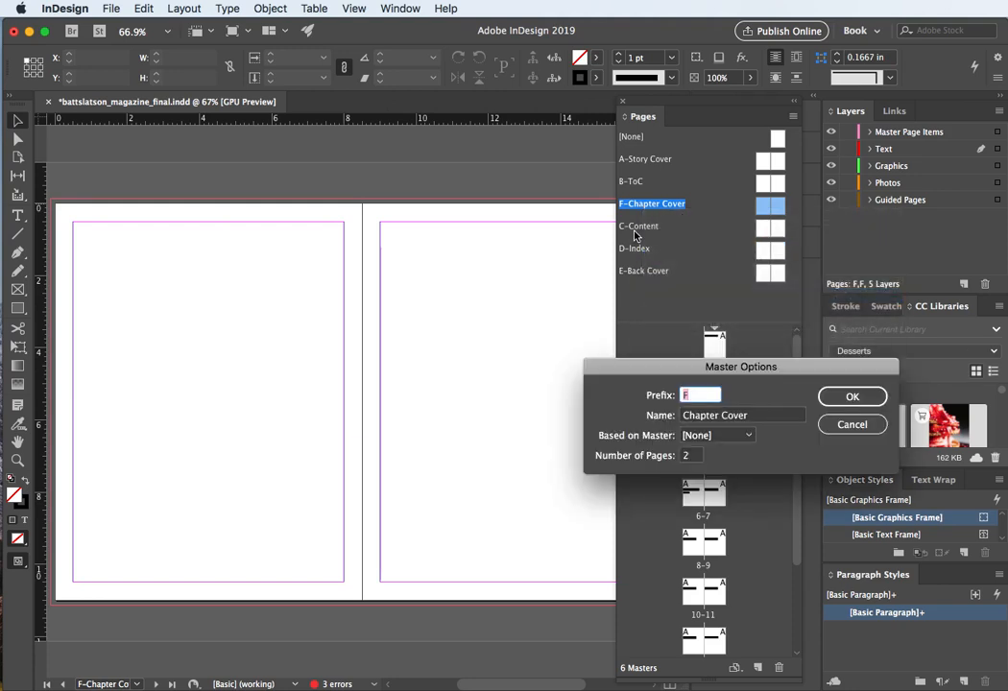
double_click(694, 396)
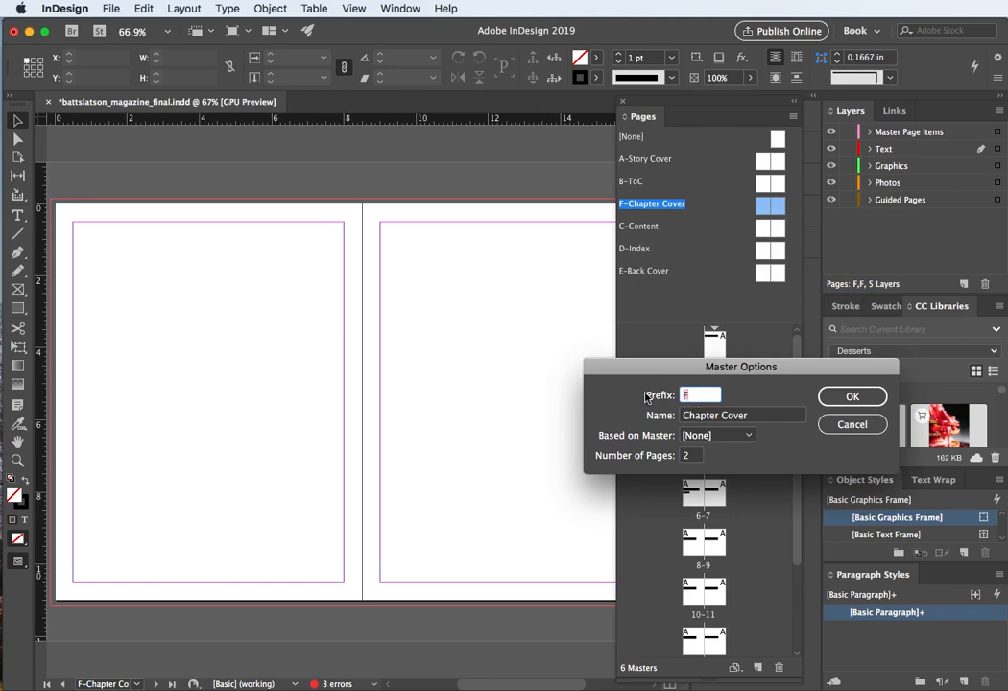
type("C")
key("Return")
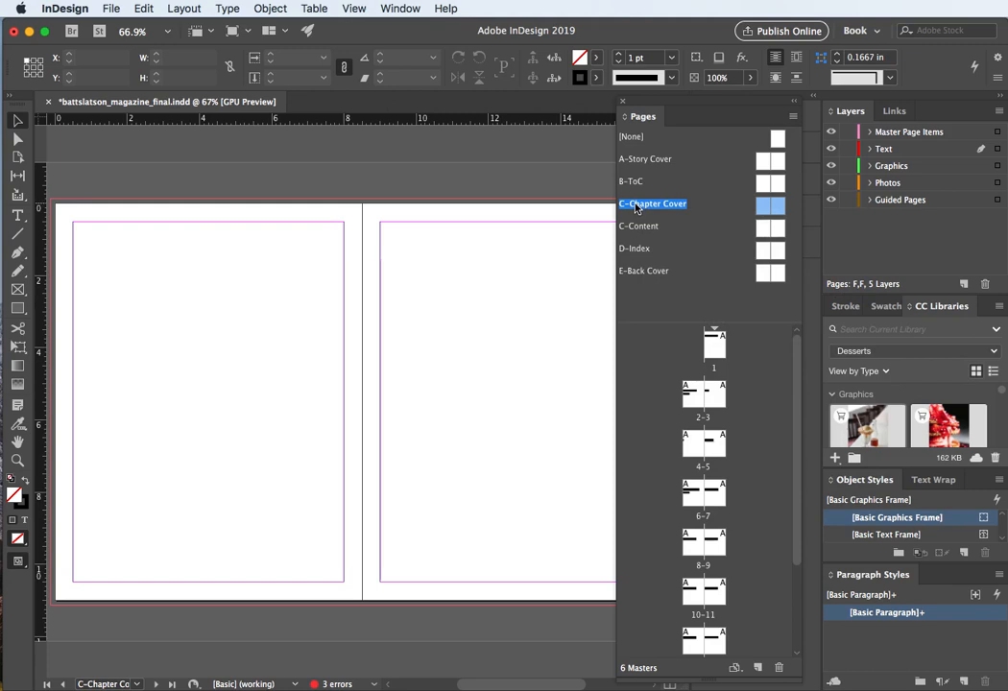
Step: Change the Content master's prefix to D in its master options
right_click(634, 230)
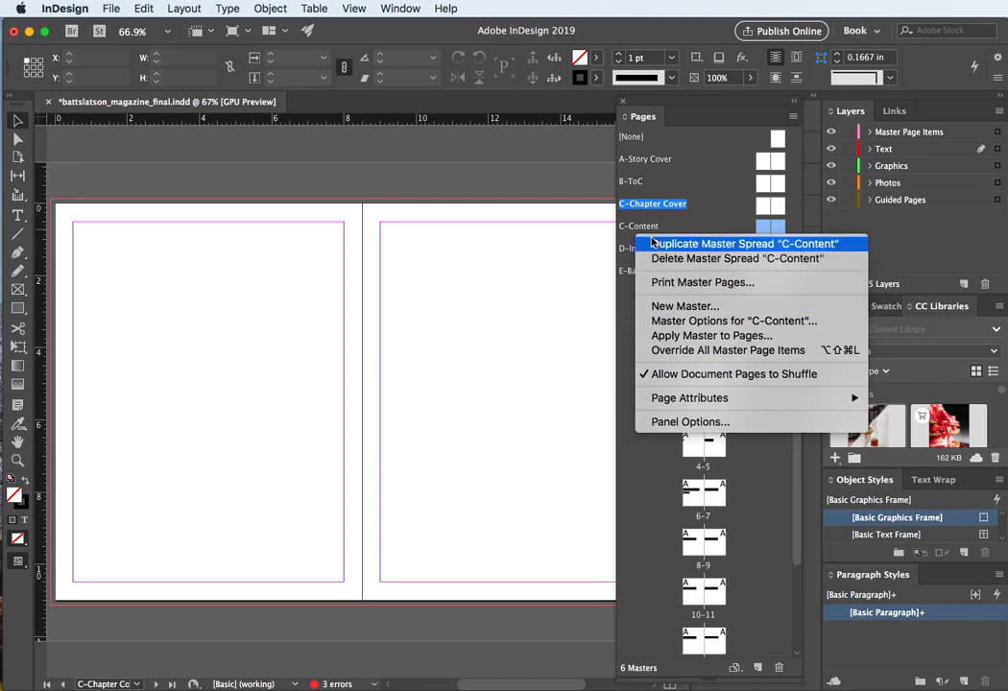
left_click(645, 229)
right_click(640, 228)
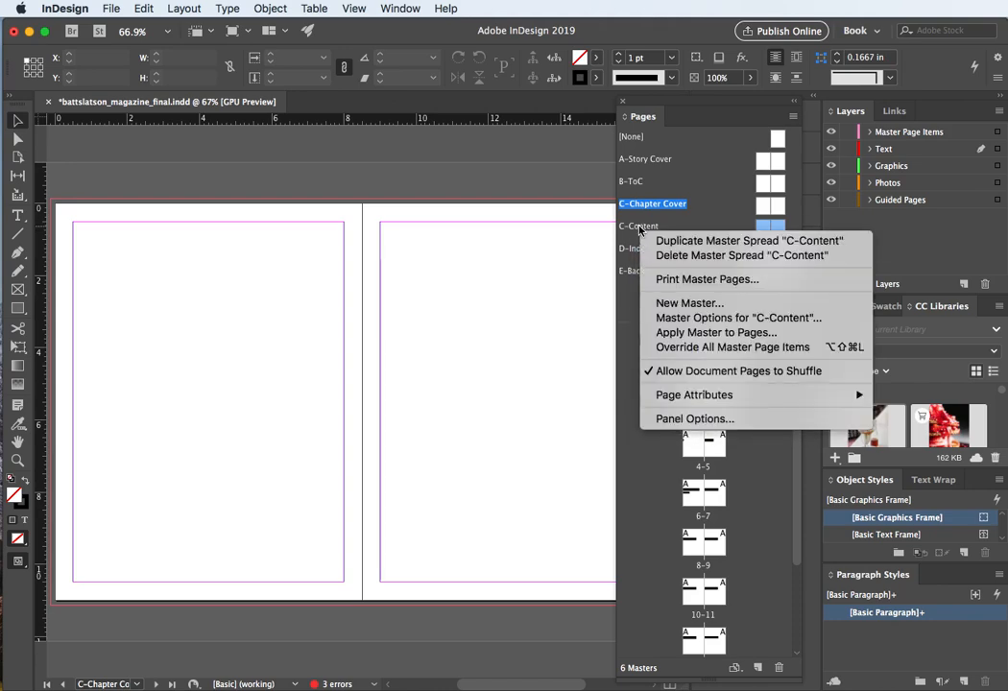
left_click(671, 321)
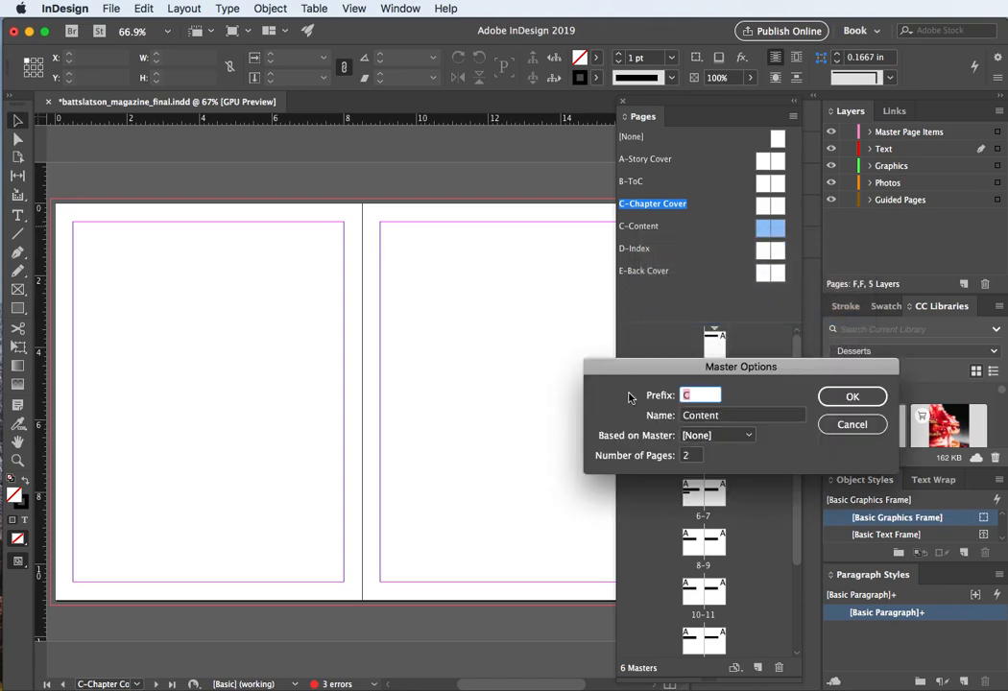
type("D")
key("Return")
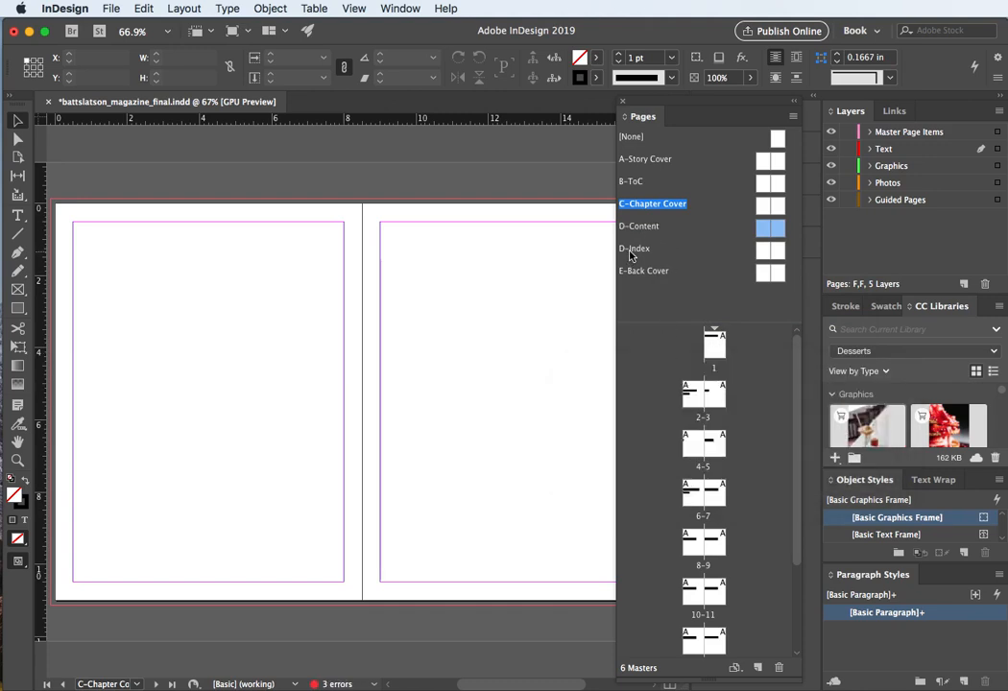
Step: Change the Index master's prefix to E in its master options
left_click(630, 253)
left_click(632, 253)
right_click(634, 253)
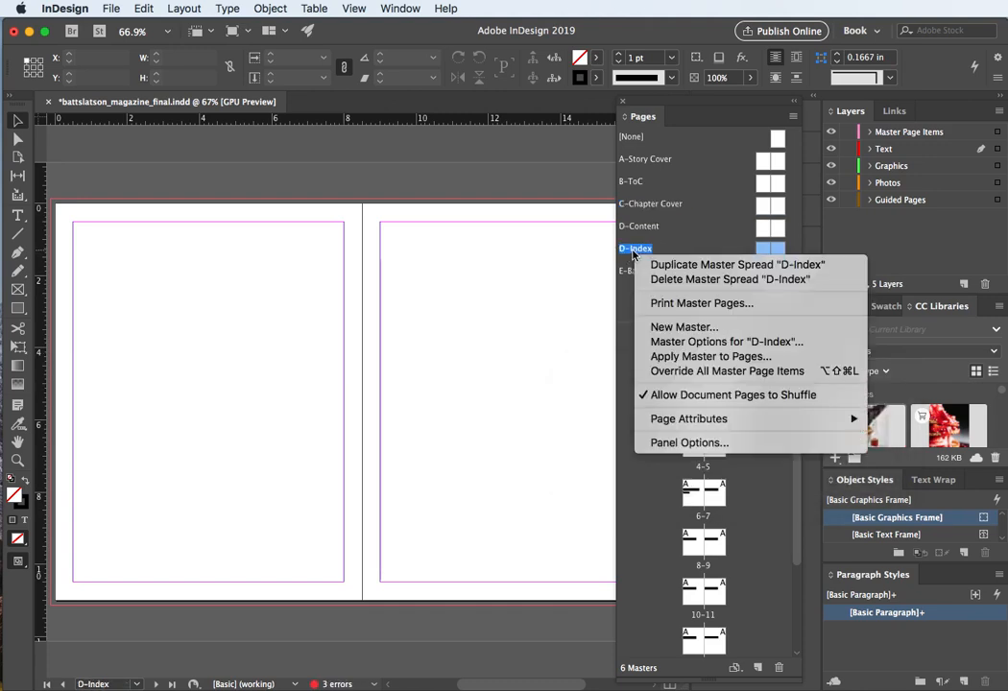
left_click(685, 344)
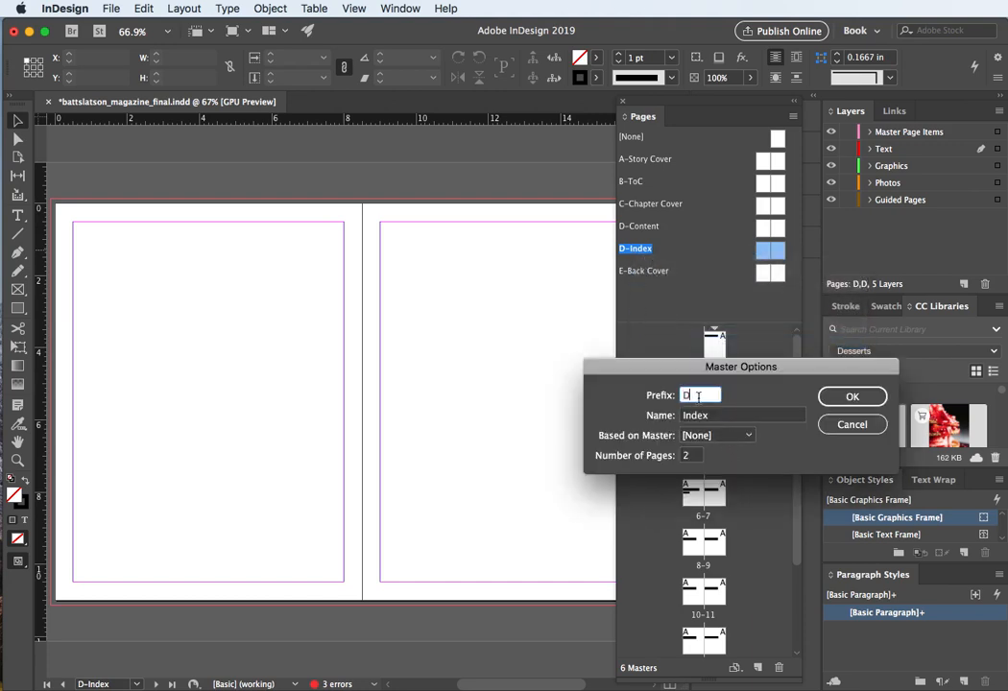
left_click_drag(698, 396, 661, 399)
type("E")
key("Return")
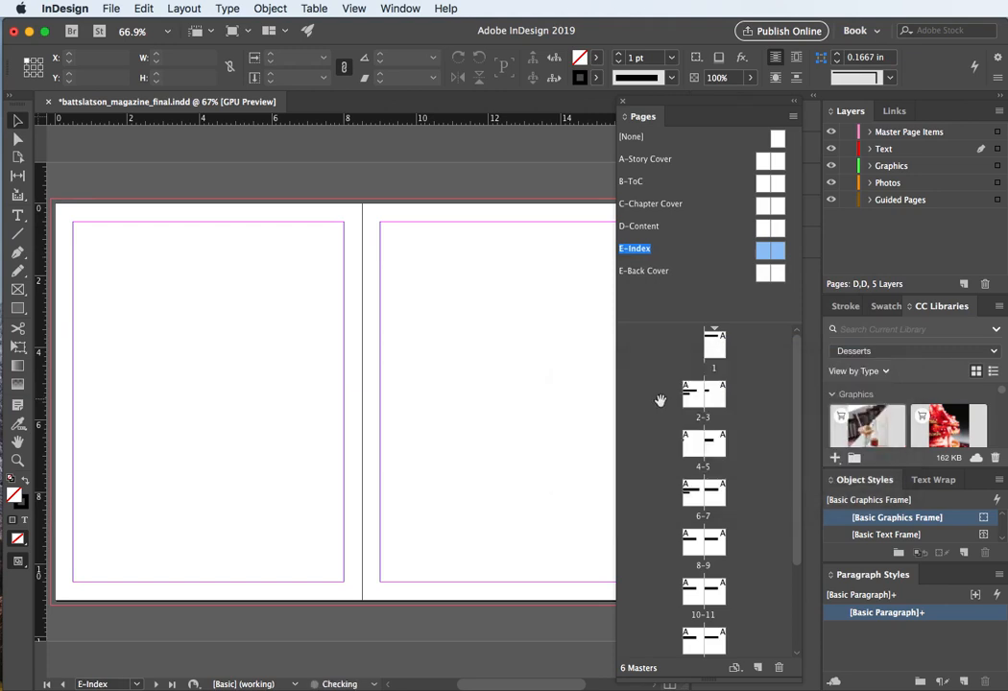
Step: Change the Back Cover master's prefix to F and save the document
left_click(643, 274)
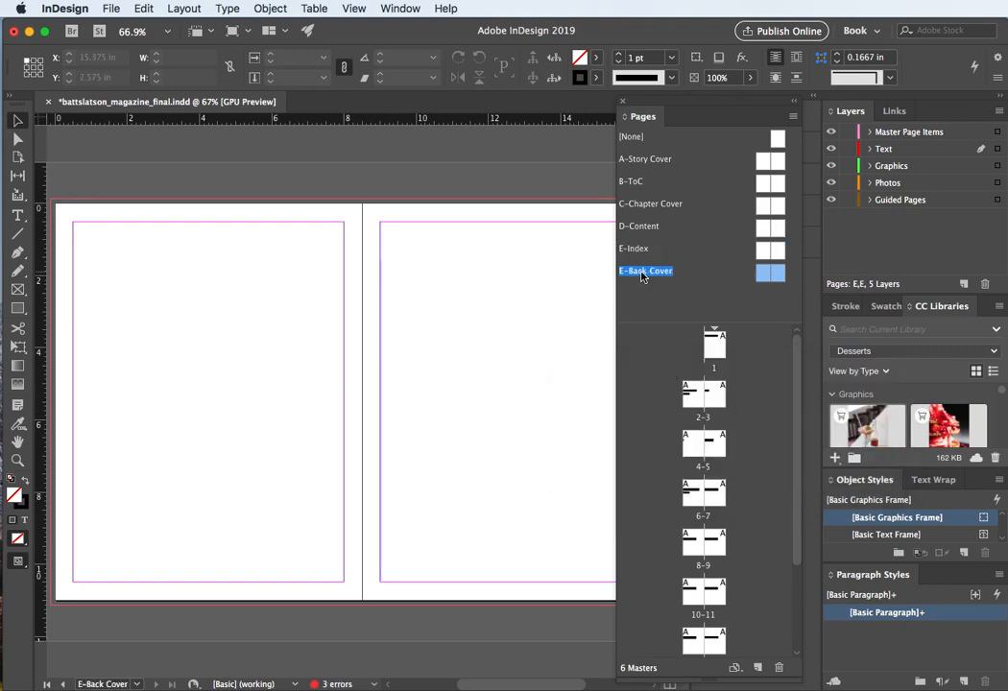
right_click(643, 273)
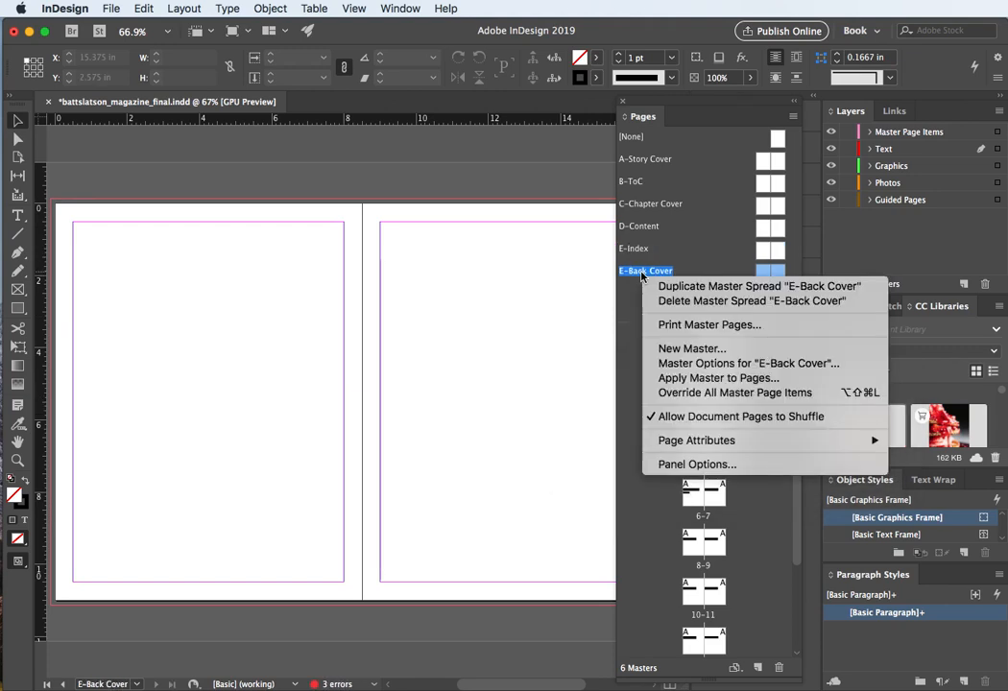
left_click(688, 364)
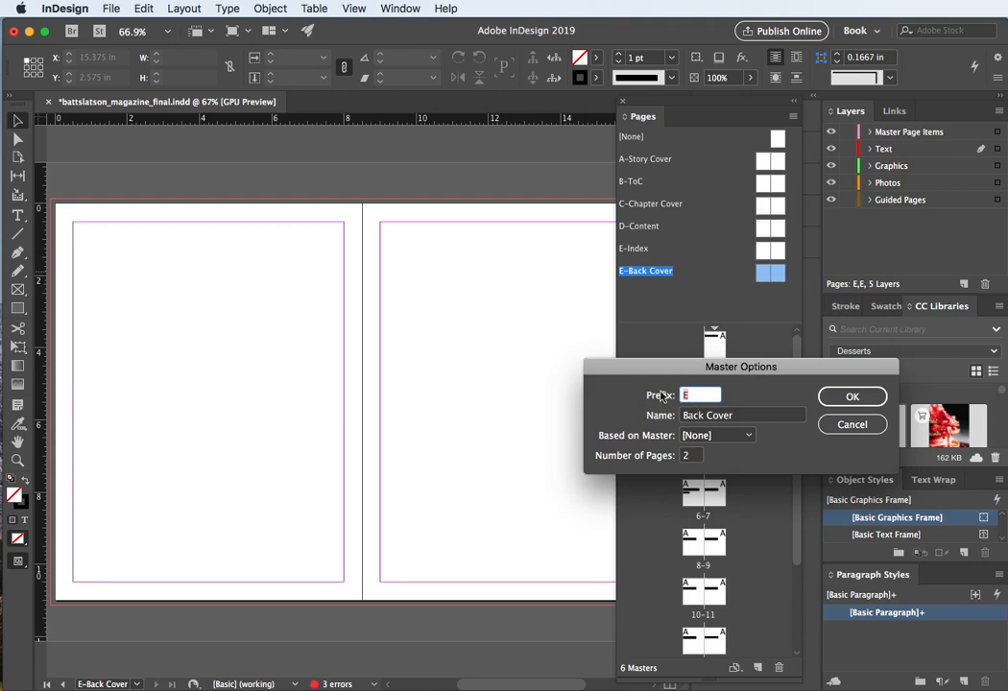
key("Return")
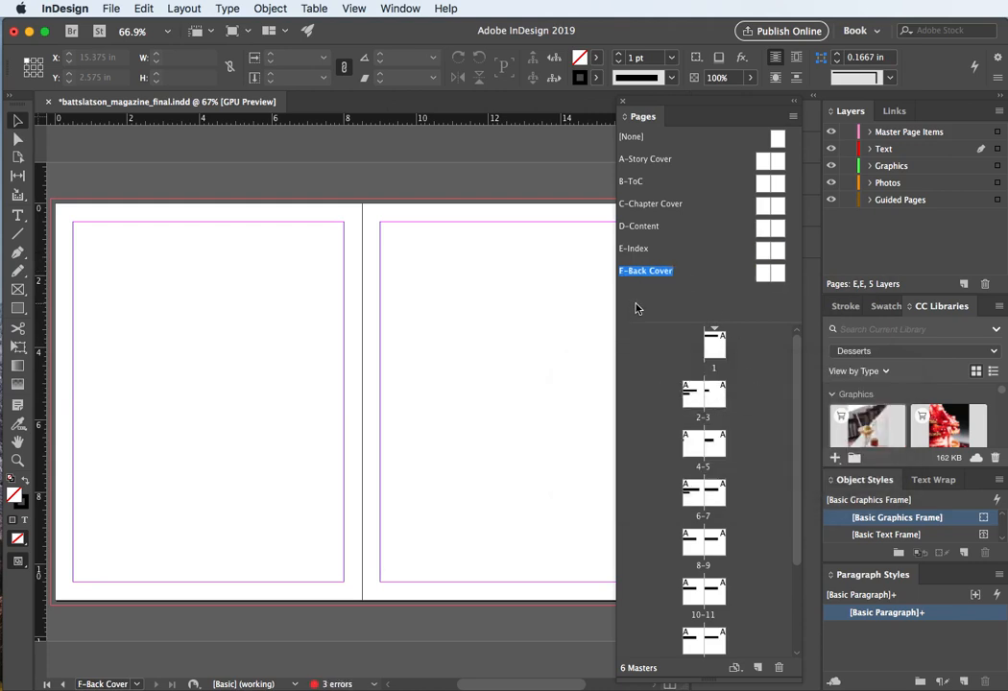
key("cmd+s")
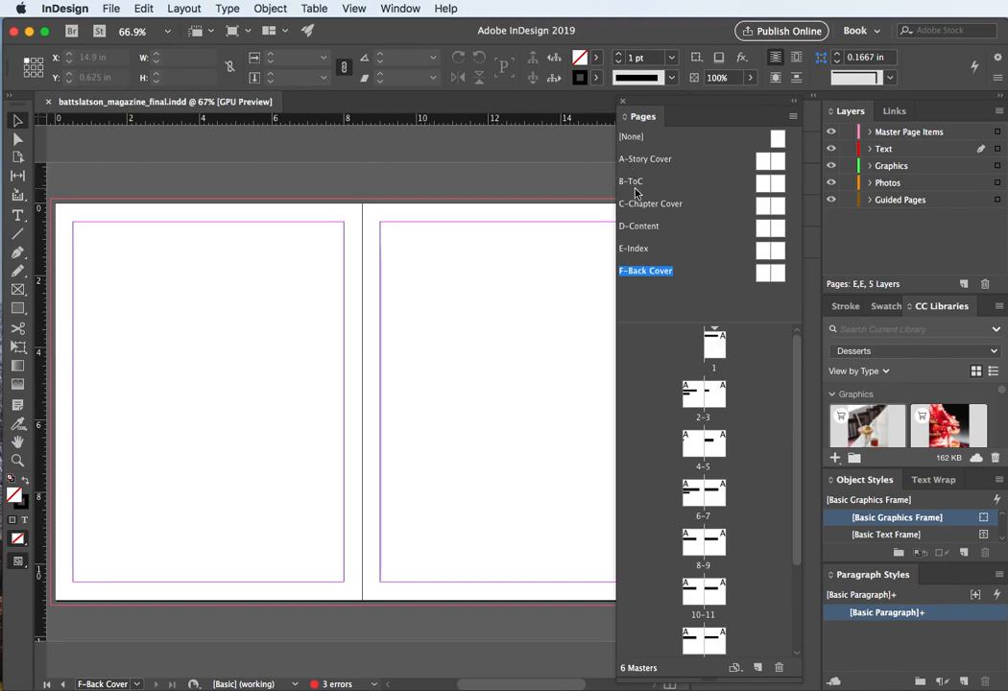
Step: Apply the B-ToC master to pages 3 and 4
left_click(763, 186)
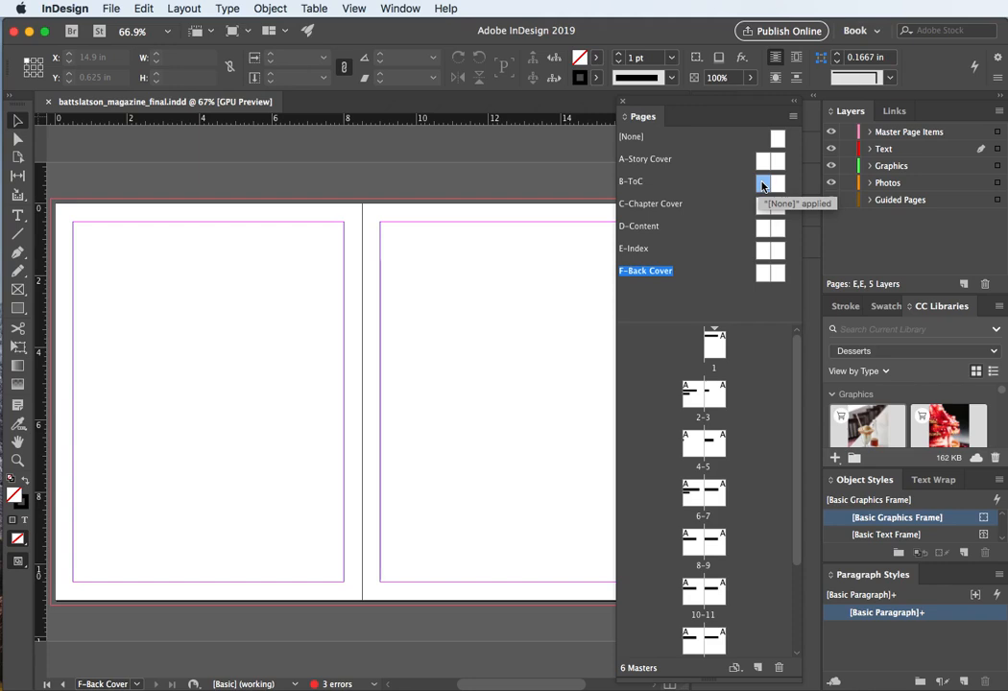
left_click_drag(762, 184, 722, 395)
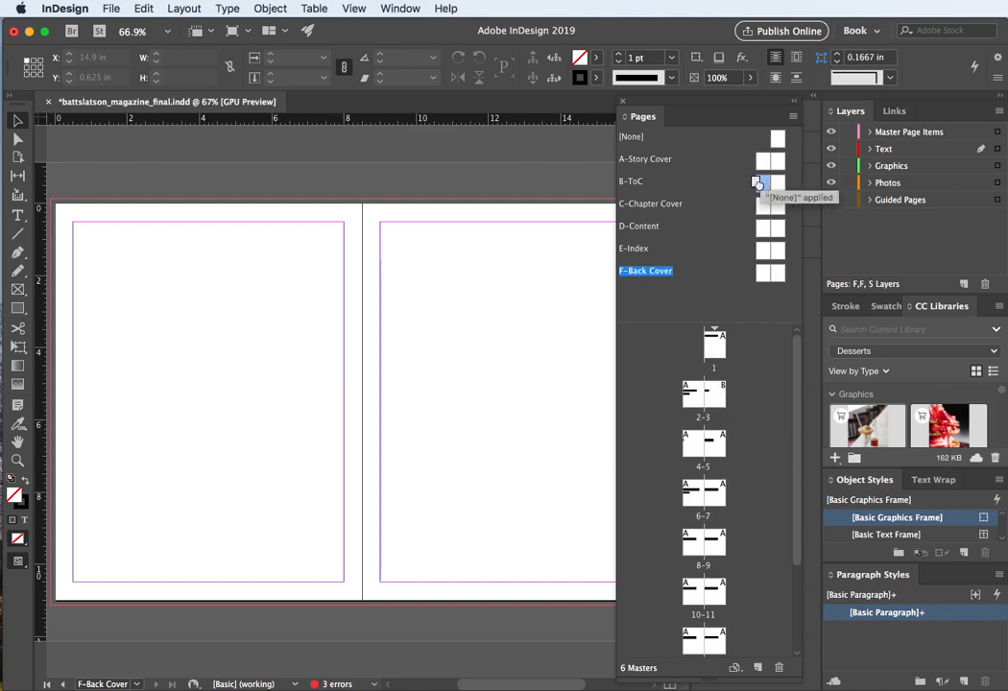
left_click_drag(762, 185, 693, 448)
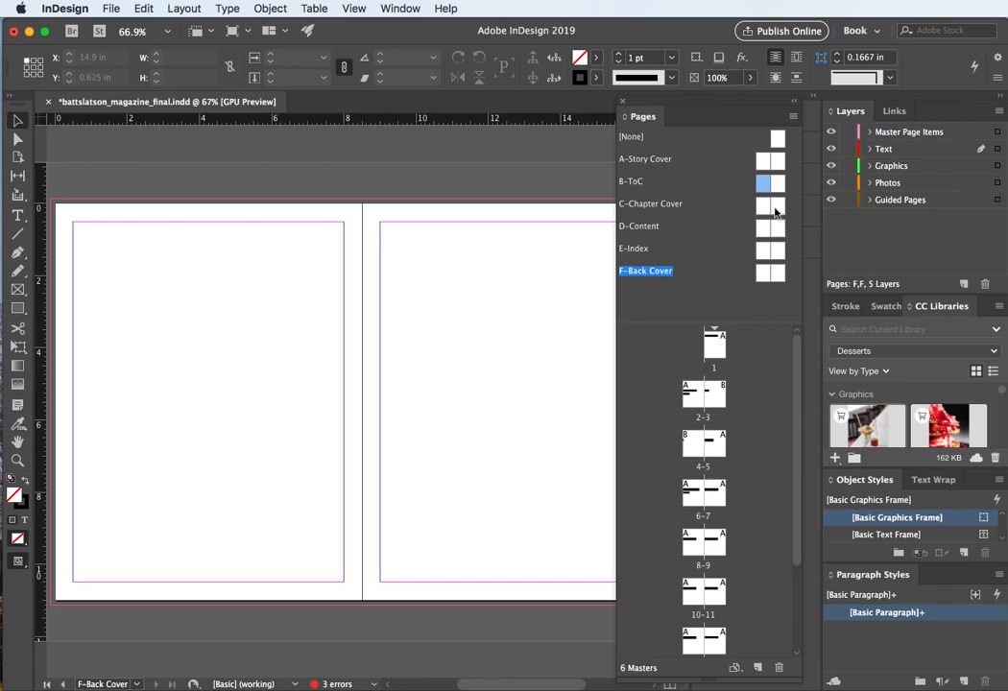
Step: Apply the C-Chapter Cover master to pages 5 and 6
left_click_drag(776, 212, 720, 447)
scroll(723, 404, "down", 2)
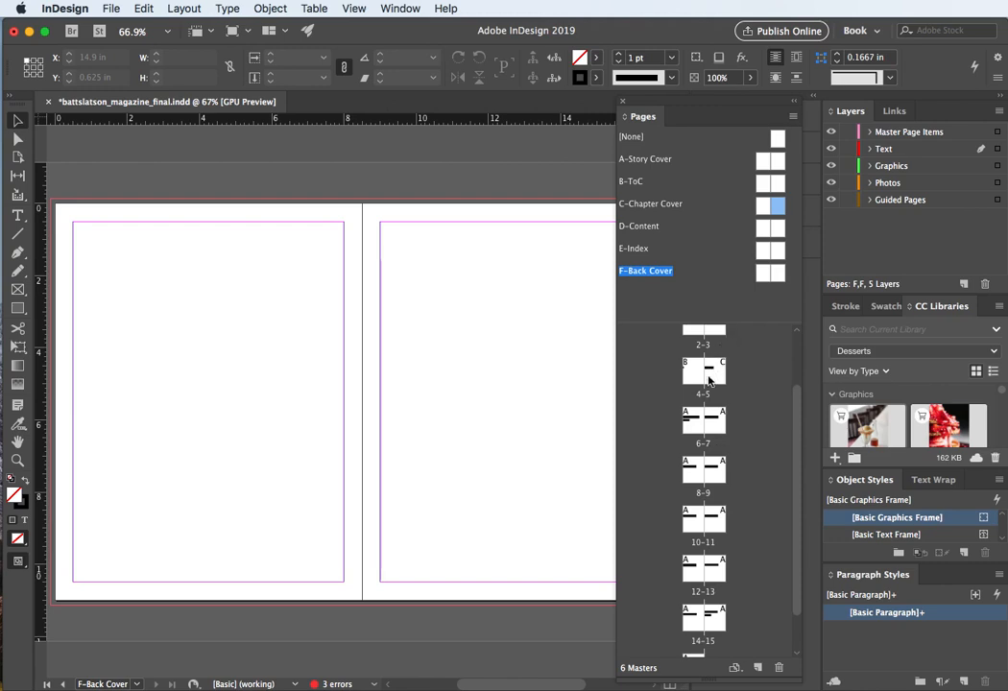
left_click_drag(773, 211, 715, 376)
left_click_drag(718, 377, 717, 377)
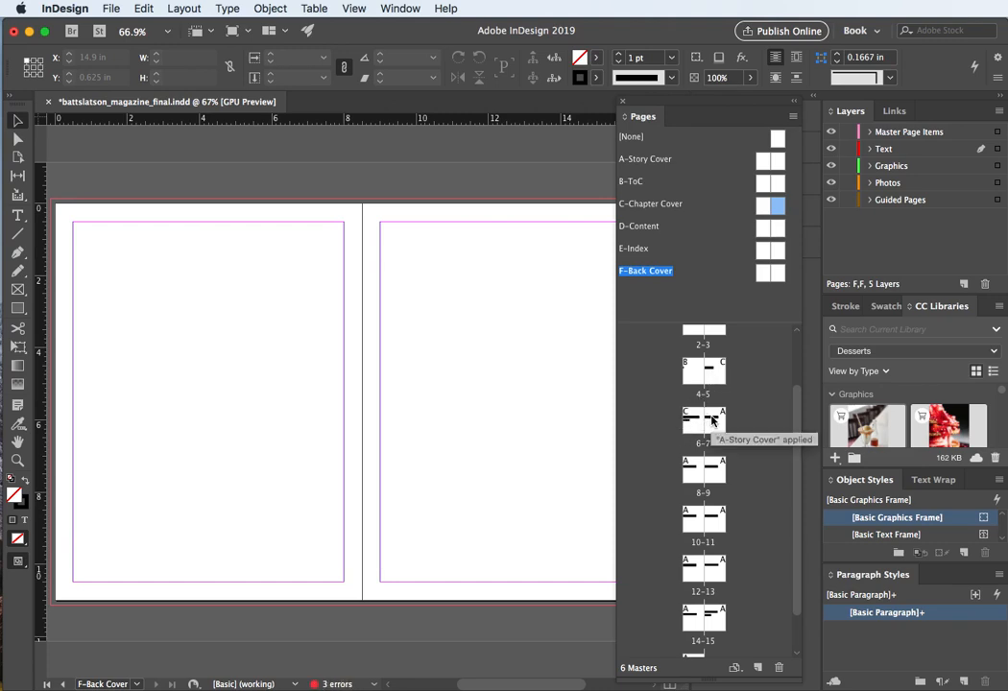
Step: Apply the D-Content master to page 7
left_click(763, 227)
left_click_drag(763, 227, 717, 425)
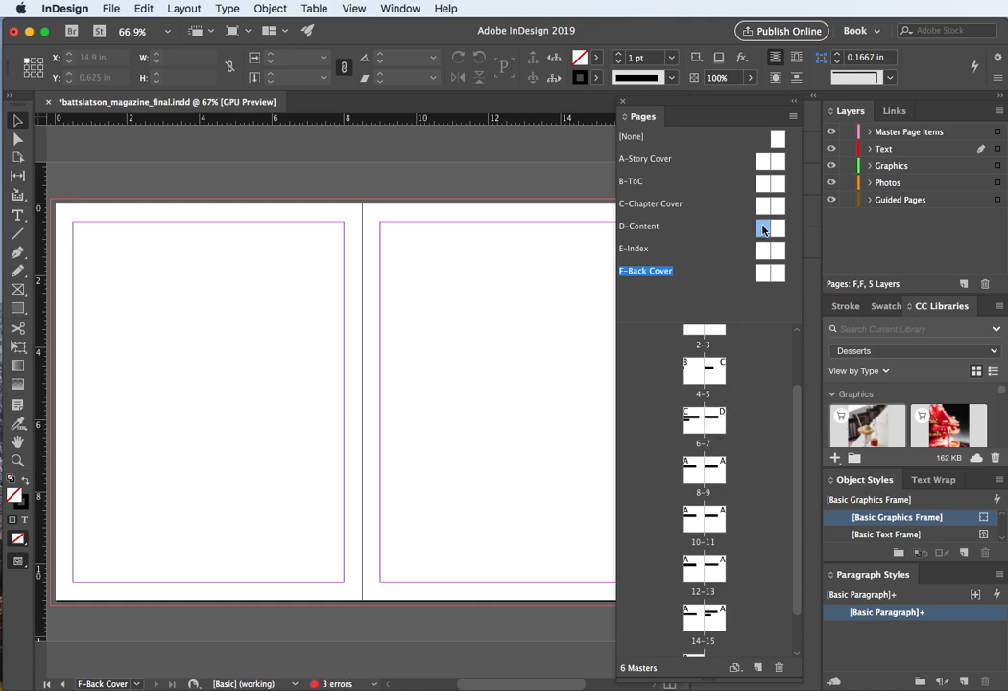
scroll(720, 438, "down", 1)
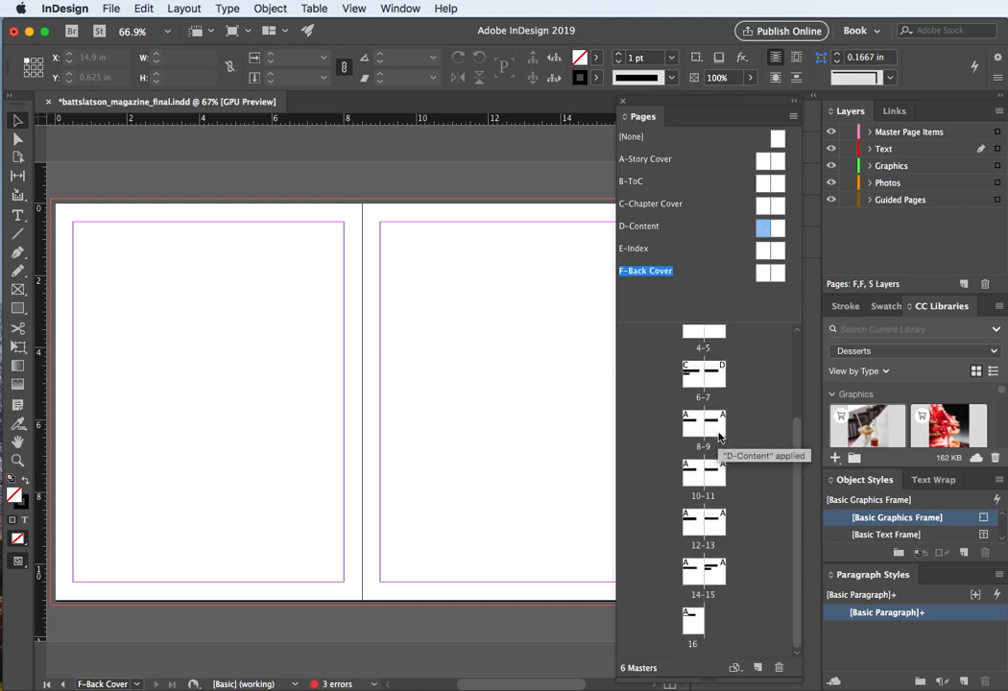
Step: Select pages 8 through 12 and apply the D-Content master to them
left_click(689, 434)
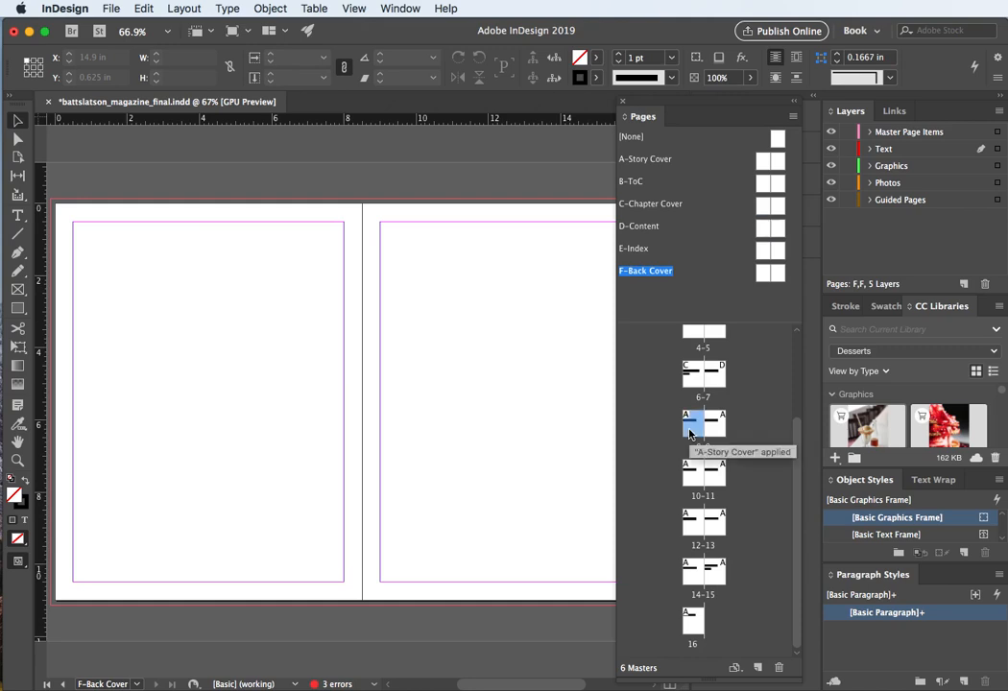
left_click(685, 531, "shift")
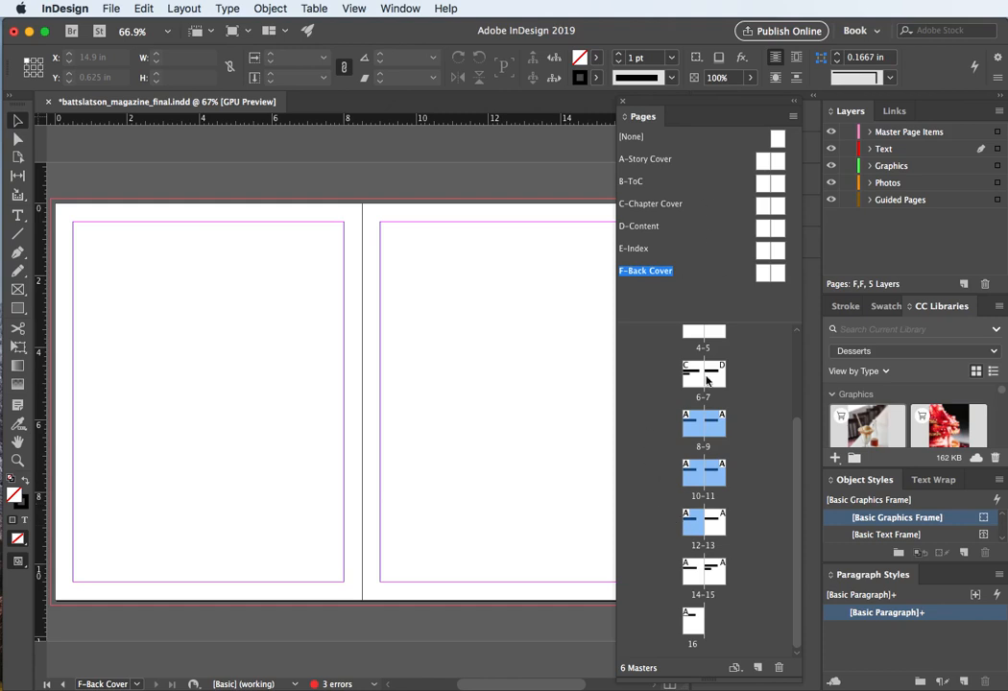
right_click(714, 432)
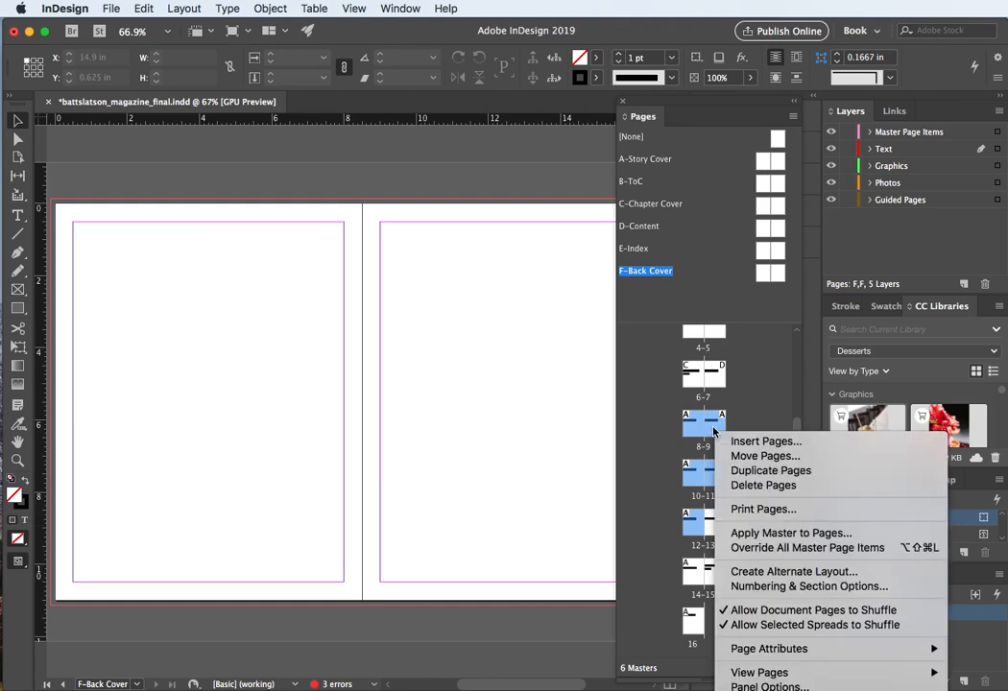
left_click(768, 534)
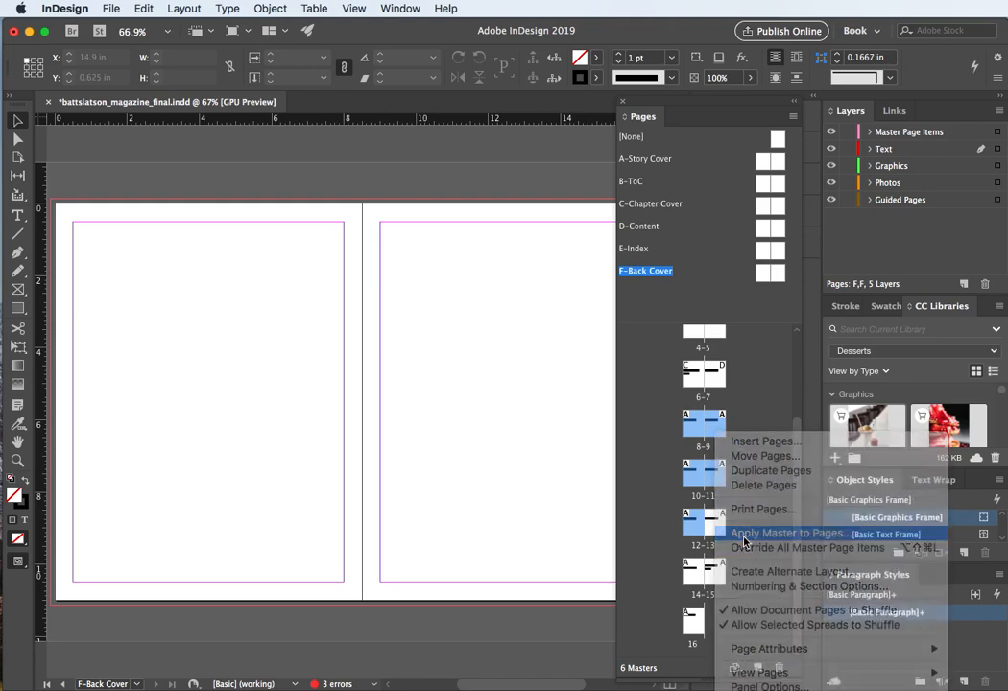
left_click_drag(679, 388, 355, 256)
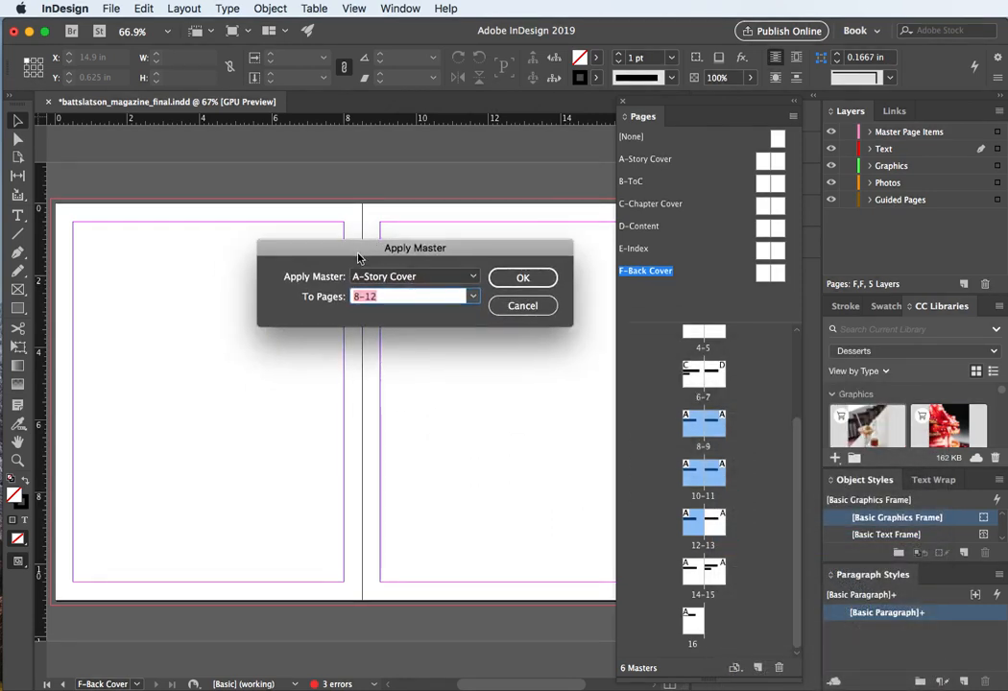
left_click(473, 277)
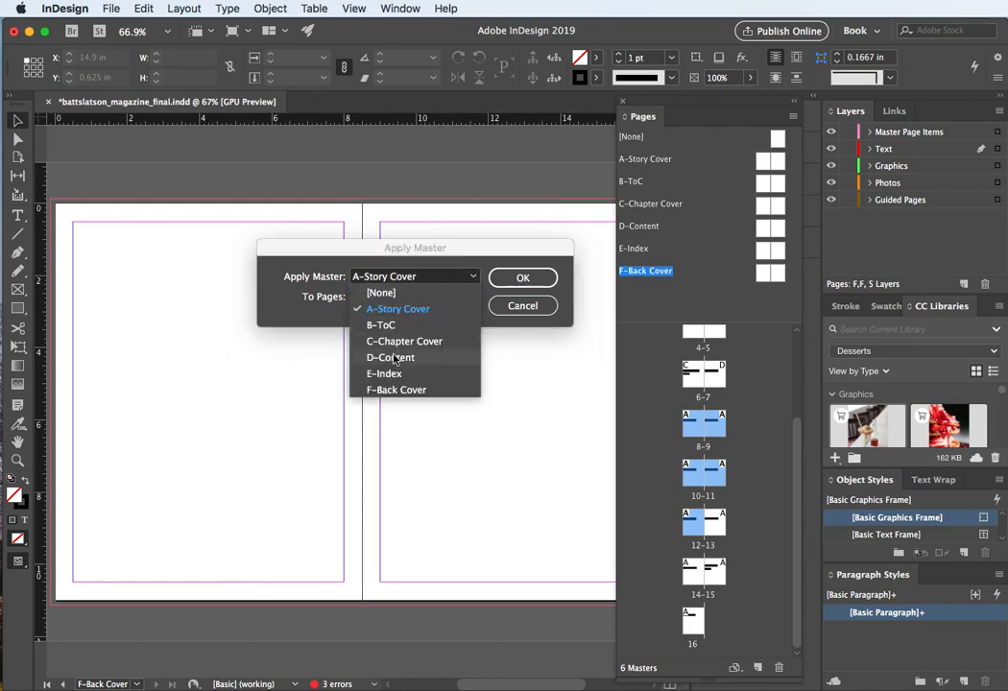
left_click(390, 357)
left_click(522, 277)
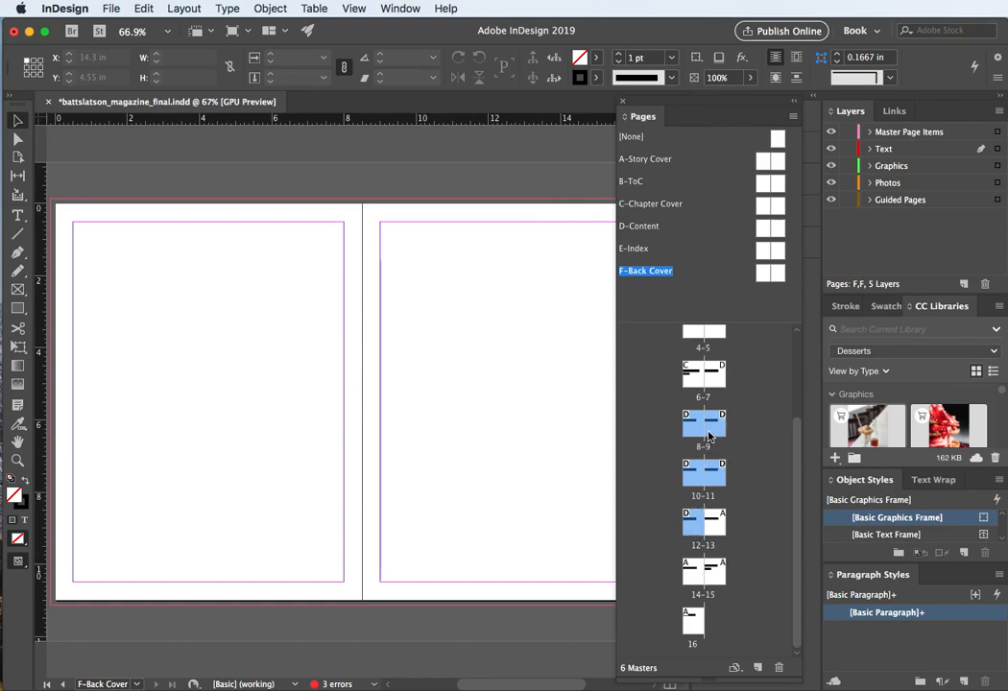
Step: Select pages 13 and 14 and apply the E-Index master to them
left_click(713, 525)
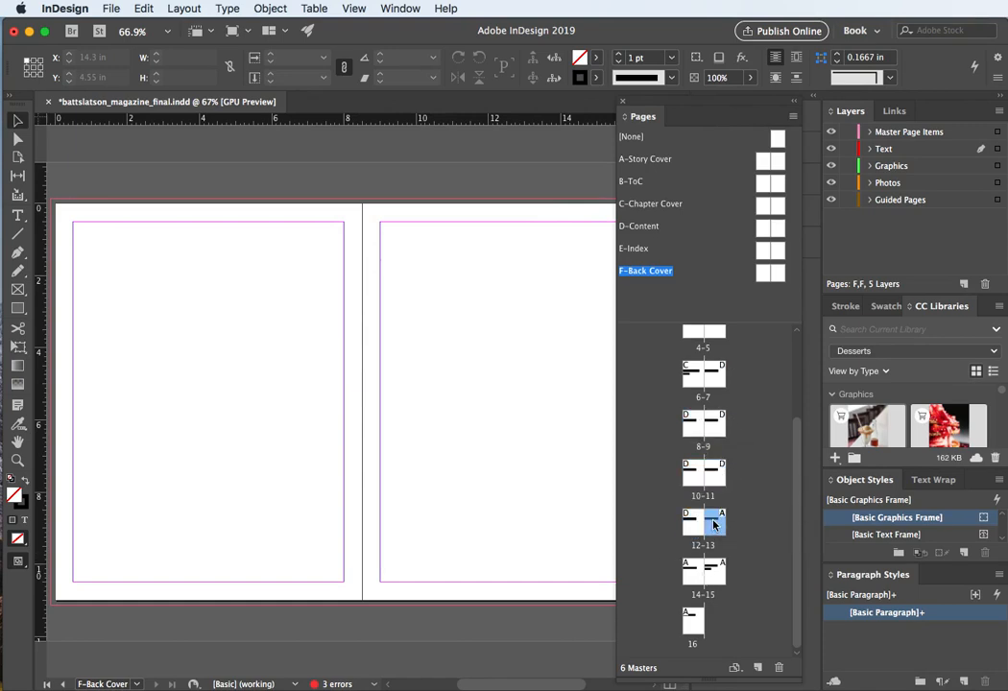
left_click(688, 581, "shift")
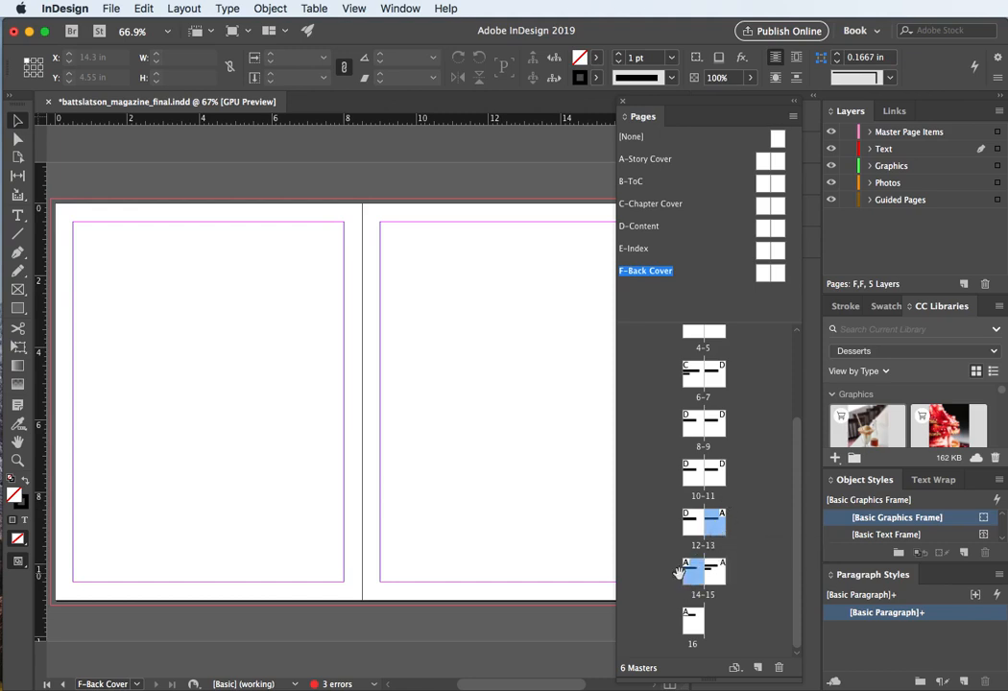
right_click(713, 529)
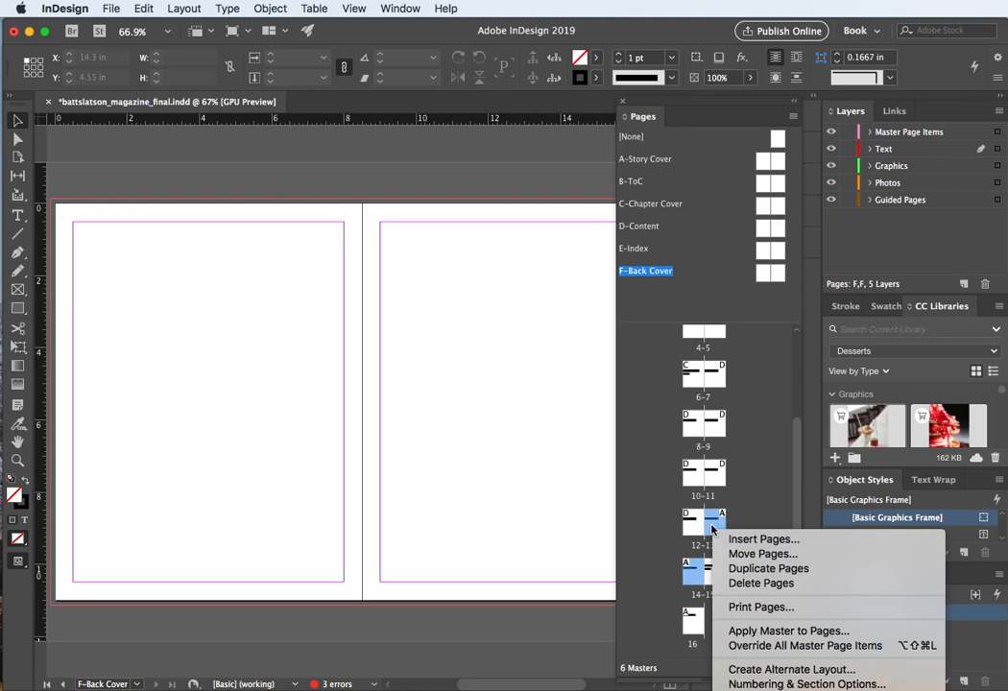
left_click(753, 631)
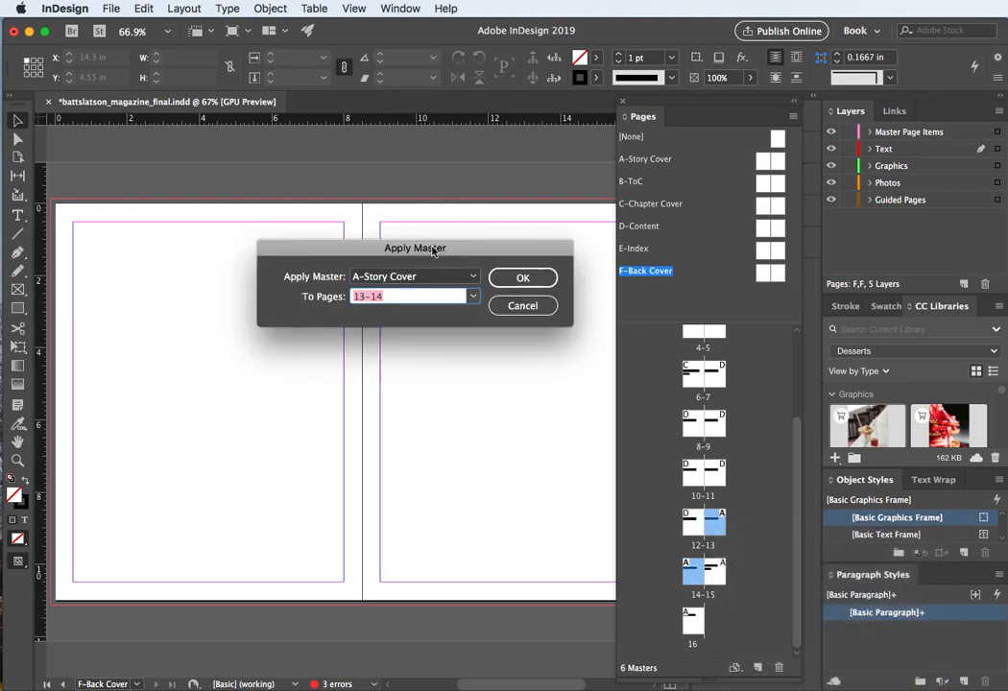
left_click(470, 278)
left_click(384, 373)
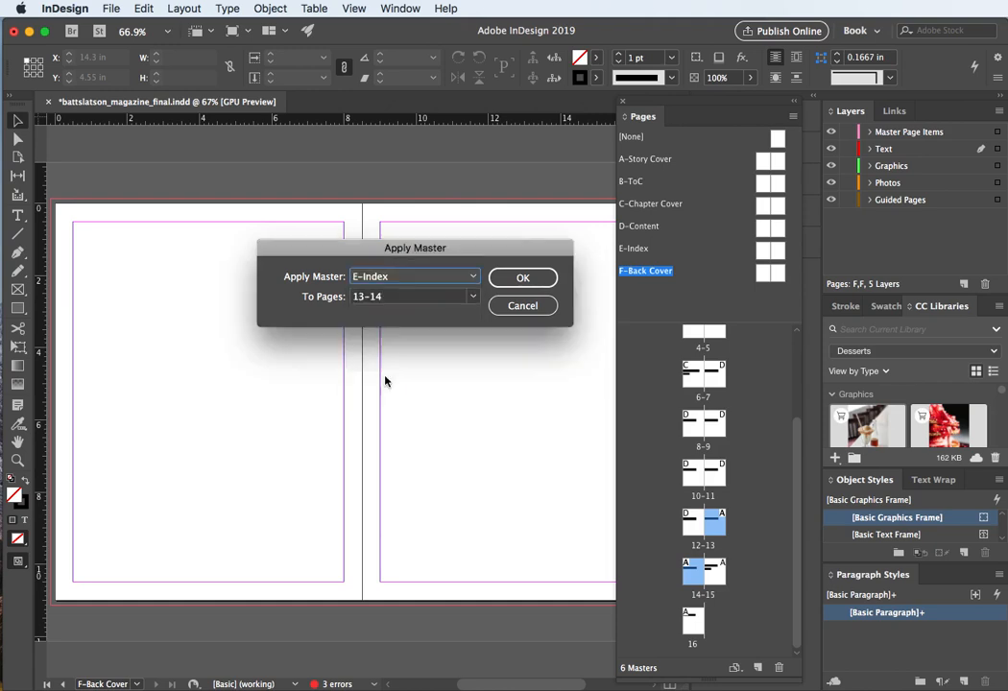
left_click(516, 278)
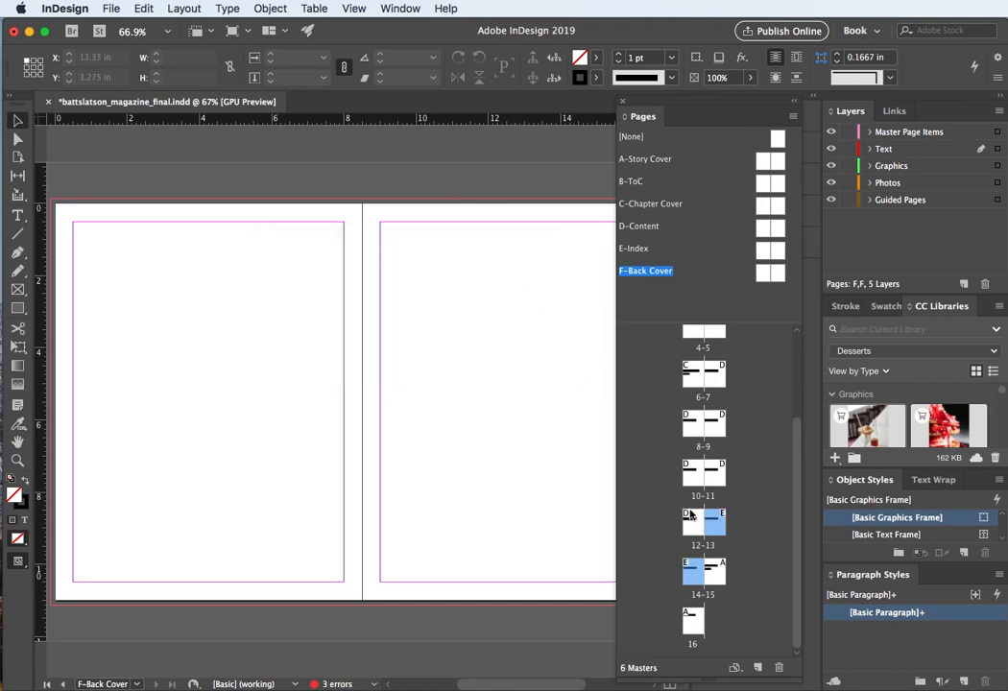
Step: Select pages 15 and 16 and apply the F-Back Cover master to them
left_click(718, 574)
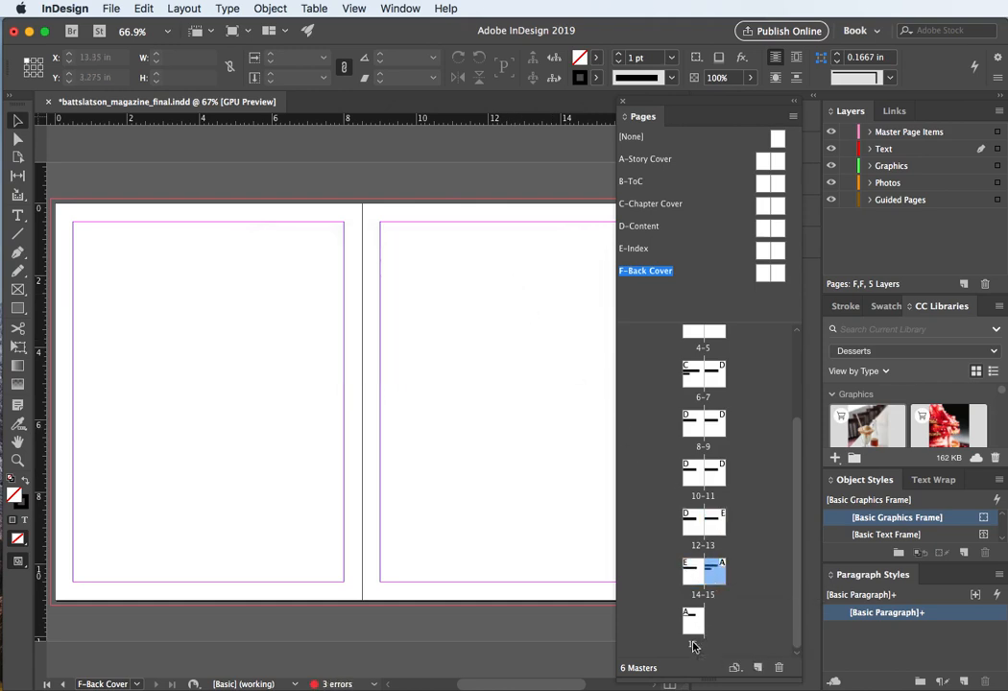
left_click(690, 629, "shift")
right_click(718, 573)
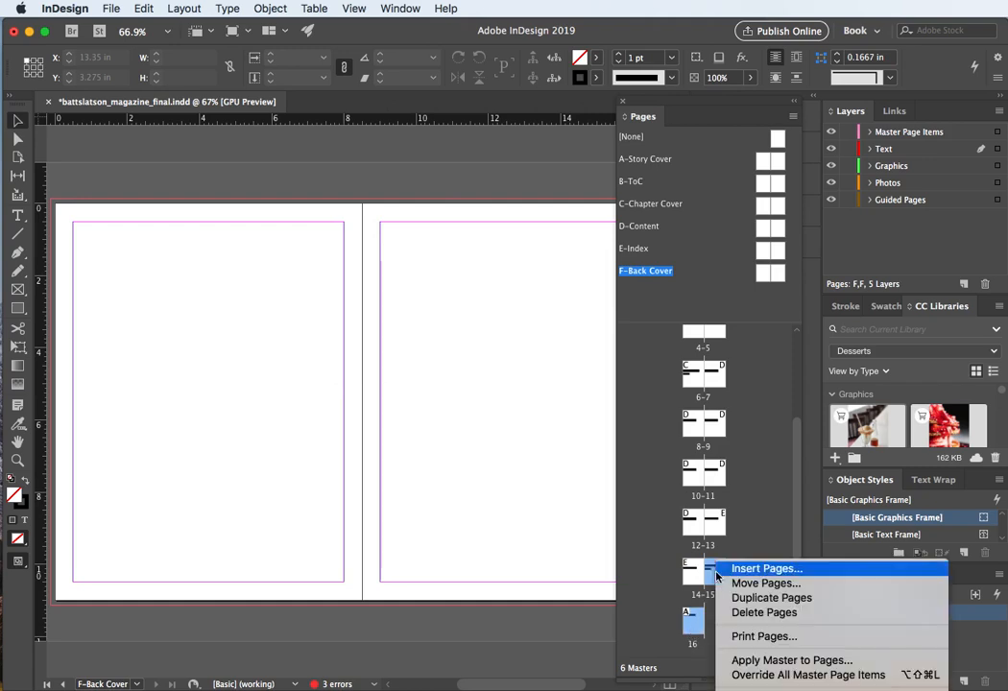
left_click(745, 661)
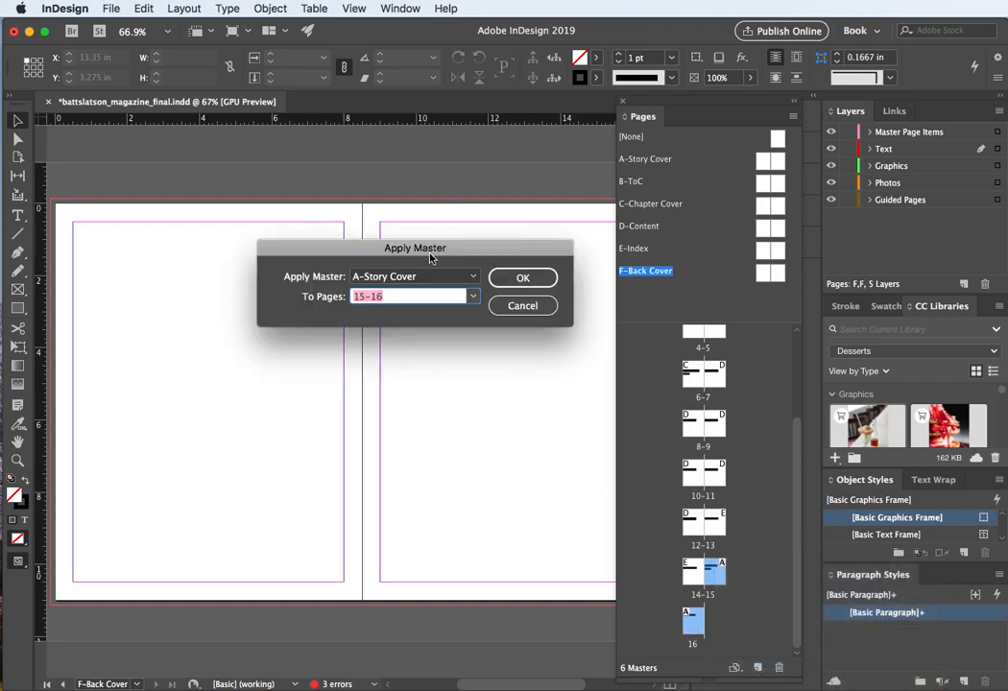
left_click(471, 277)
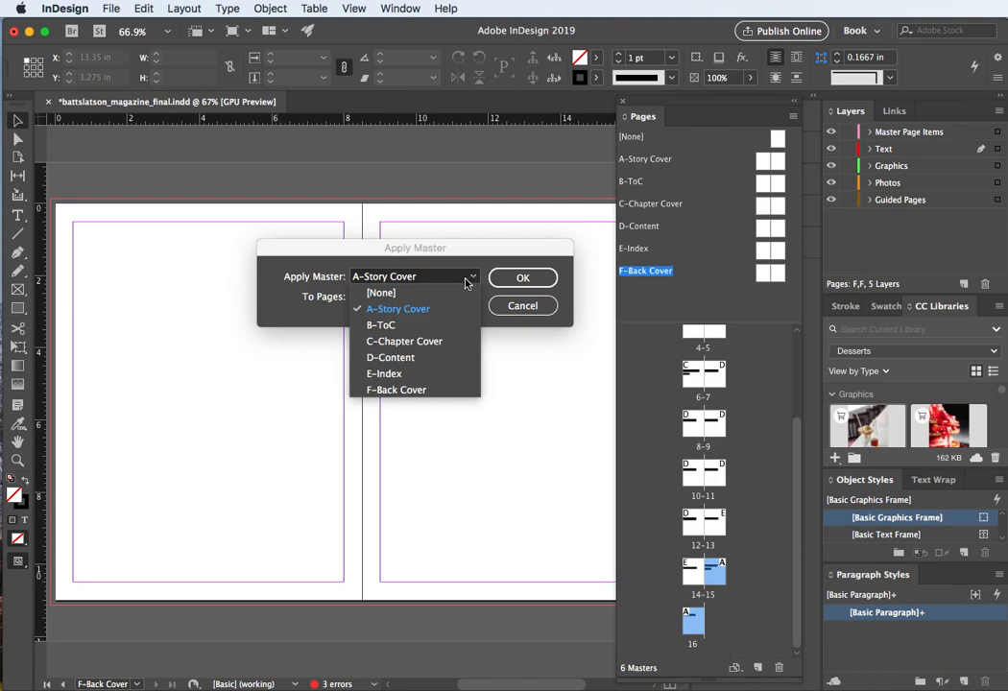
left_click(401, 389)
left_click(513, 280)
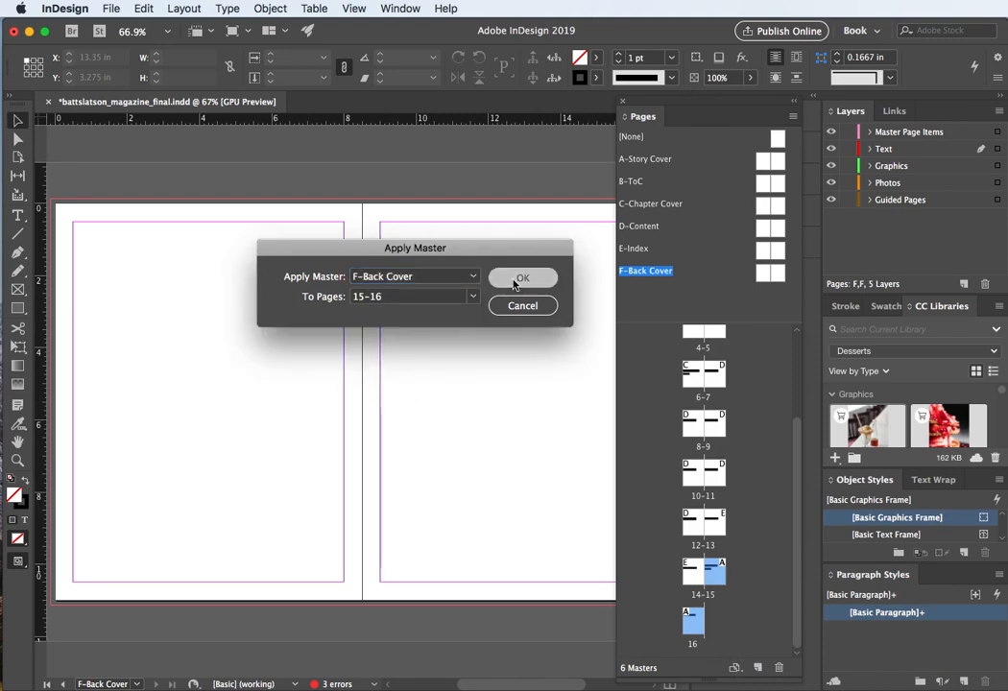
Step: Save the magazine document
scroll(700, 375, "up", 3)
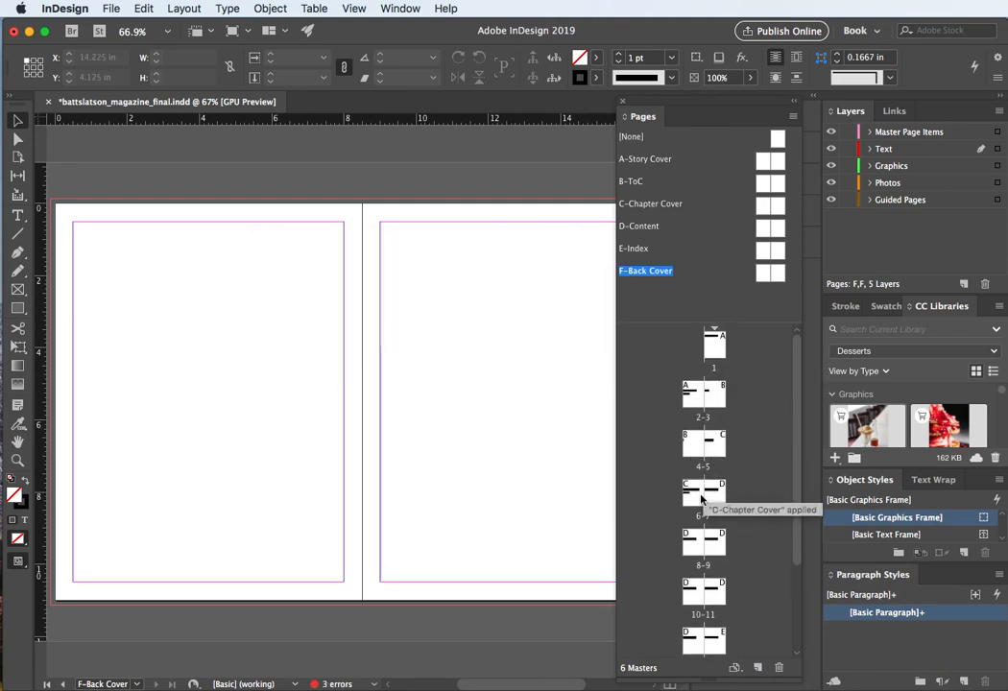
scroll(705, 466, "down", 2)
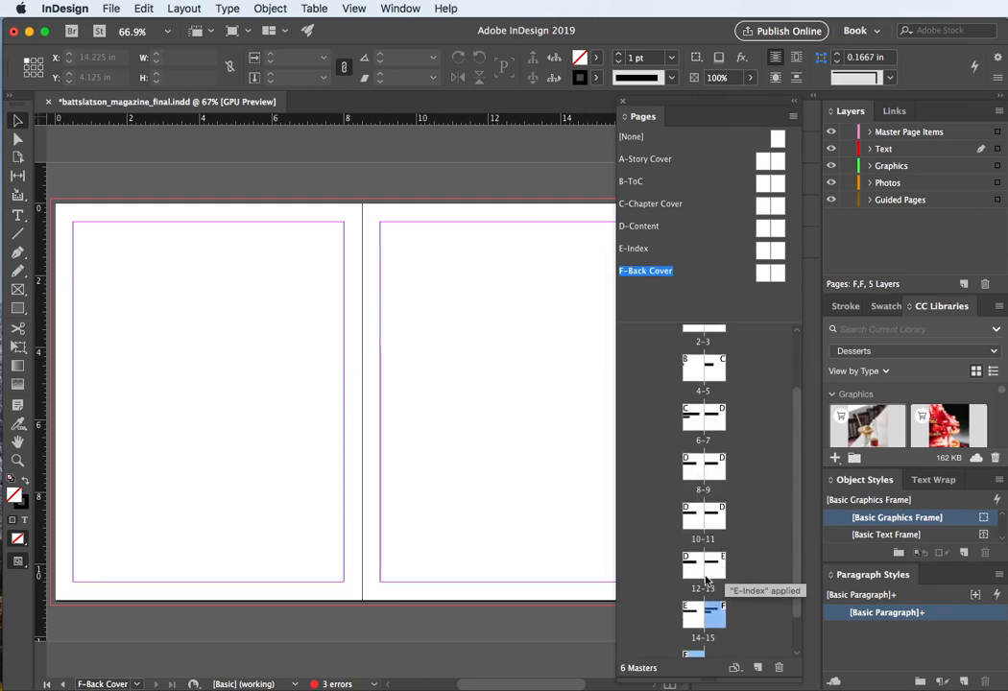
scroll(705, 581, "down", 2)
left_click(659, 371)
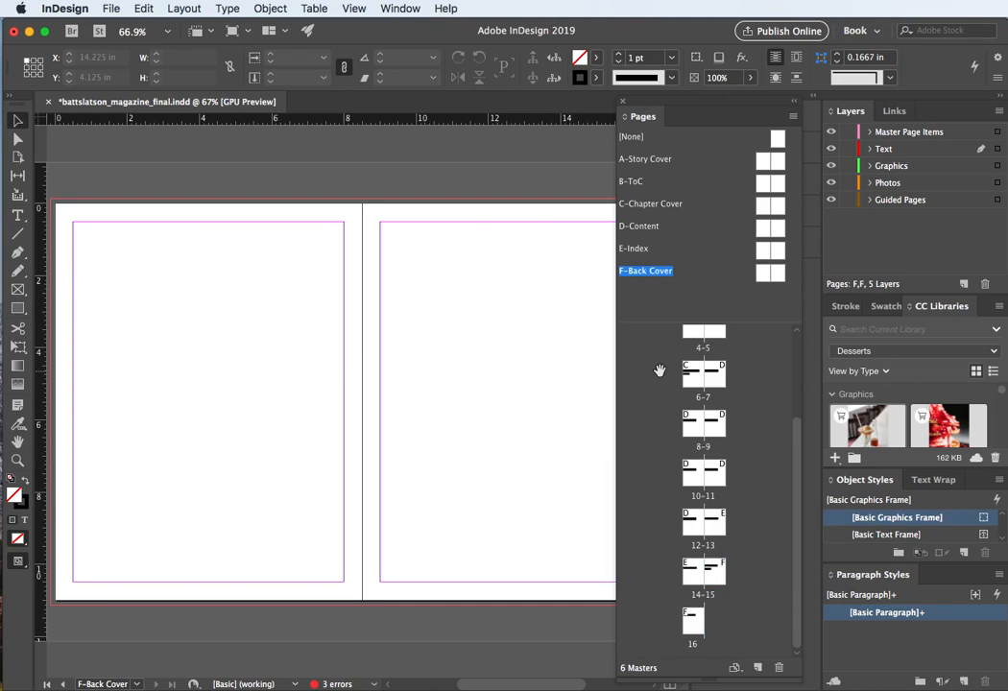
key("super+s")
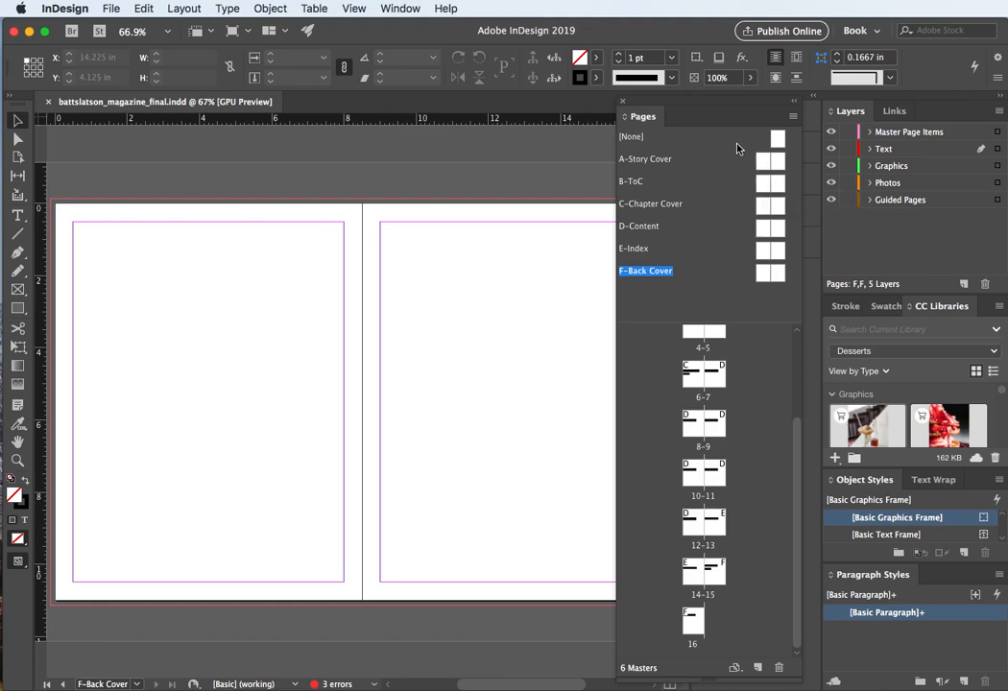
Step: Open the A-Story Cover master page, and open the B-ToC master pages in the document window
left_click_drag(796, 469, 807, 331)
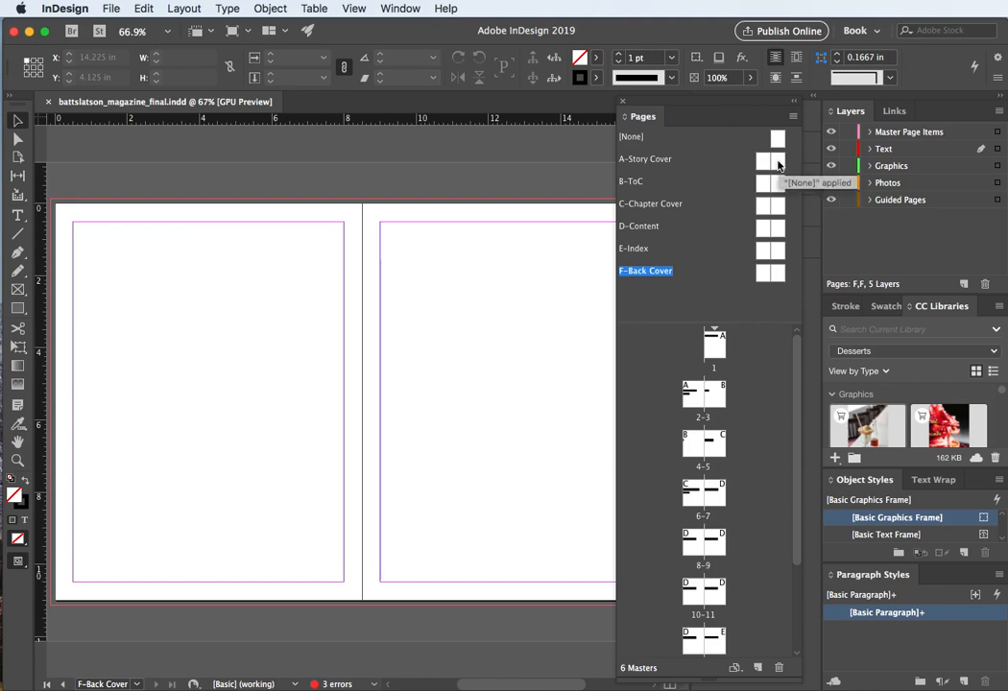
double_click(777, 163)
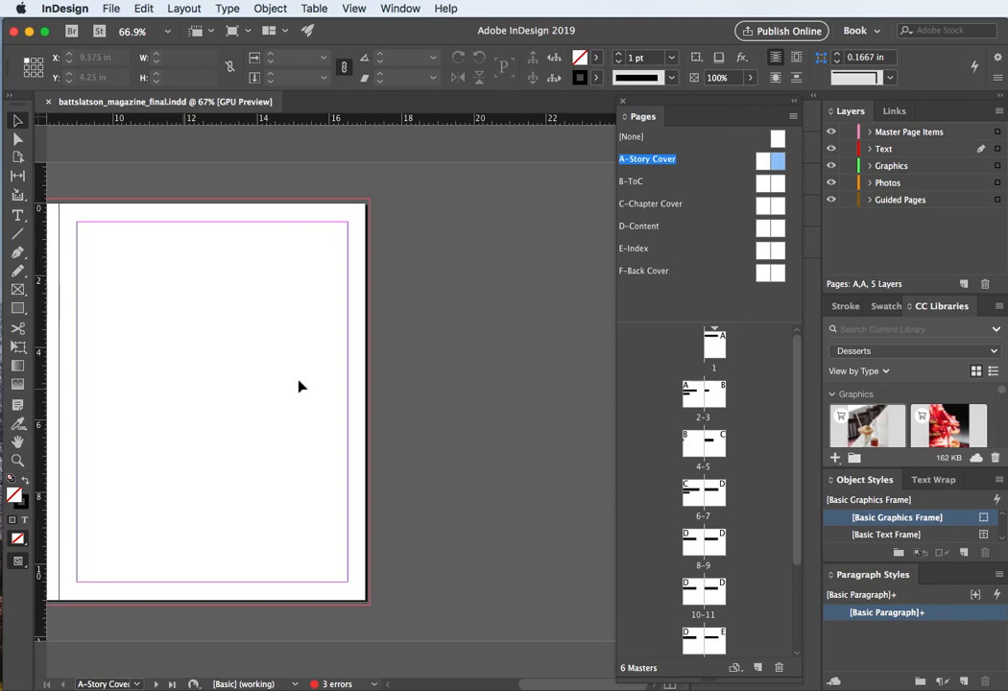
left_click(762, 186)
double_click(762, 187)
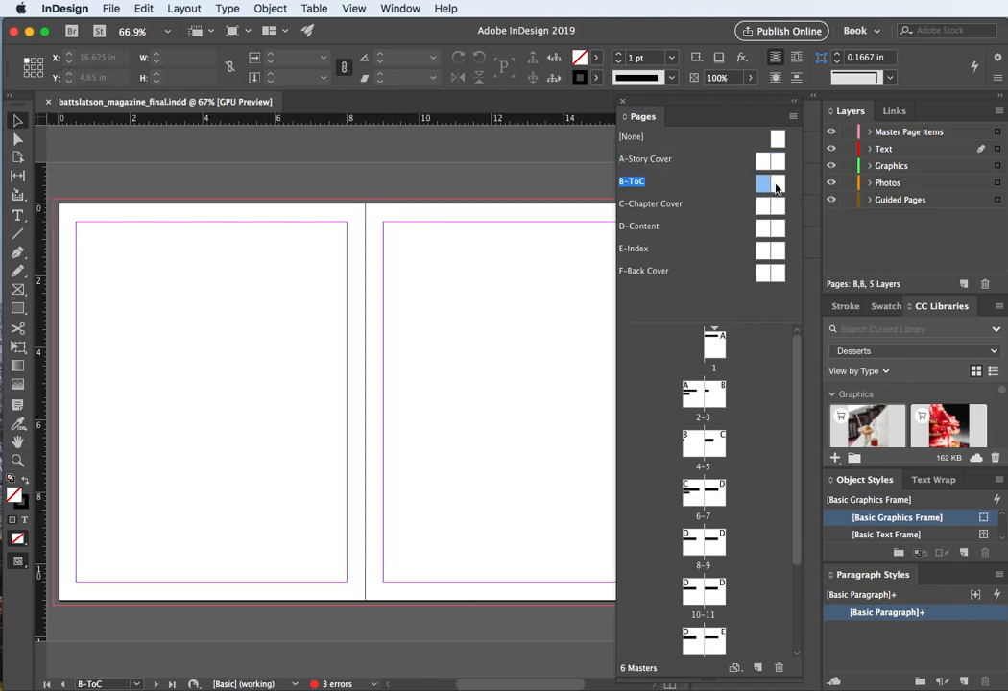
double_click(776, 187)
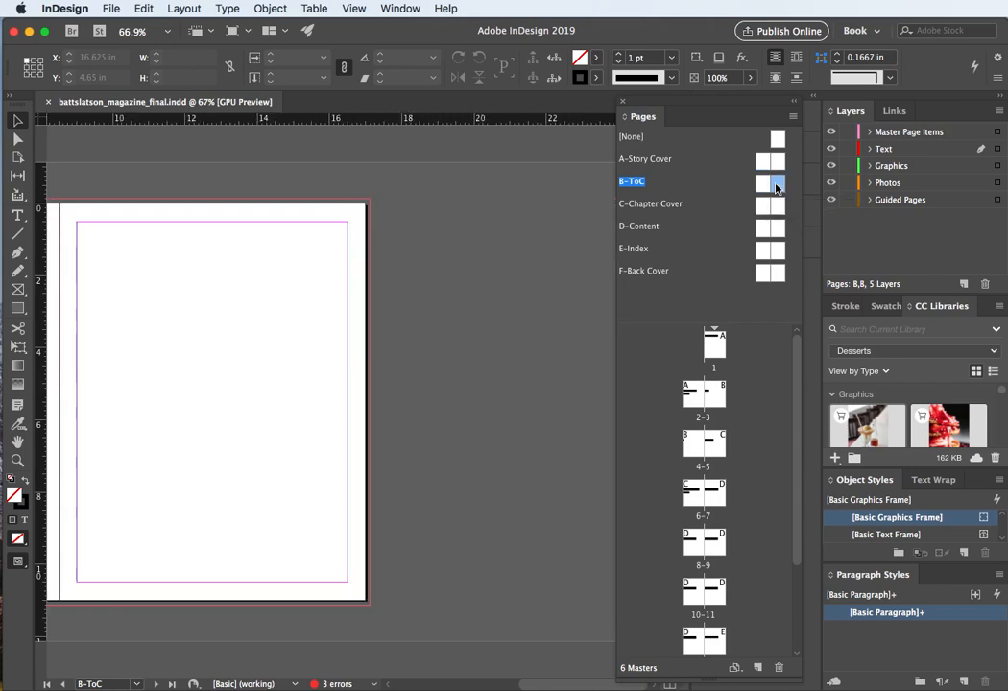
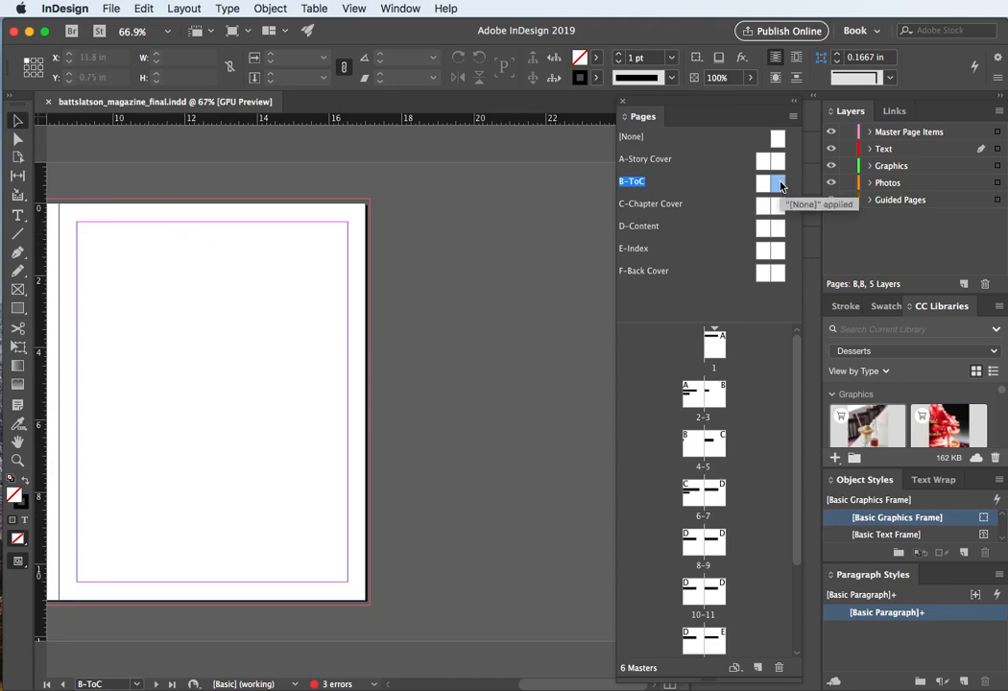
Step: Set the margins of the selected B-ToC master page to 1 in on all sides
left_click(181, 10)
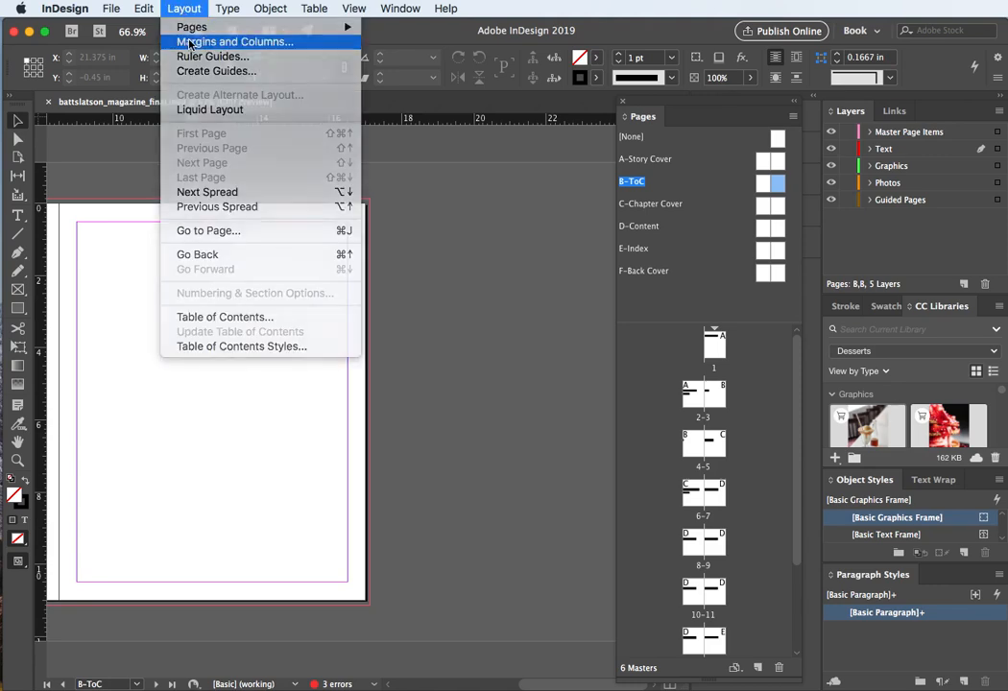
left_click(230, 42)
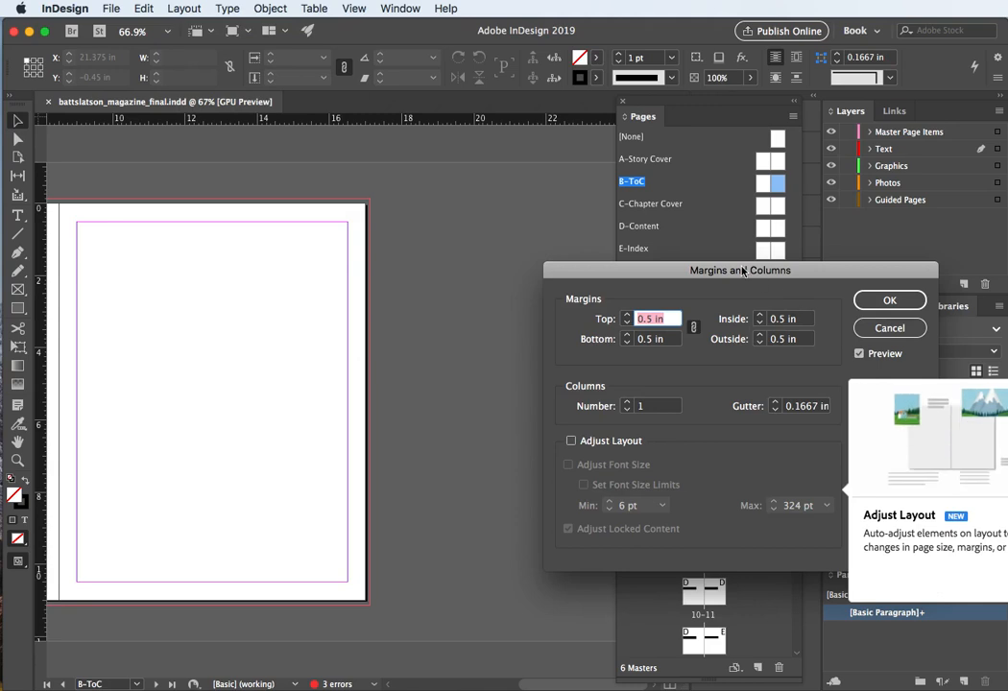
left_click_drag(744, 269, 597, 280)
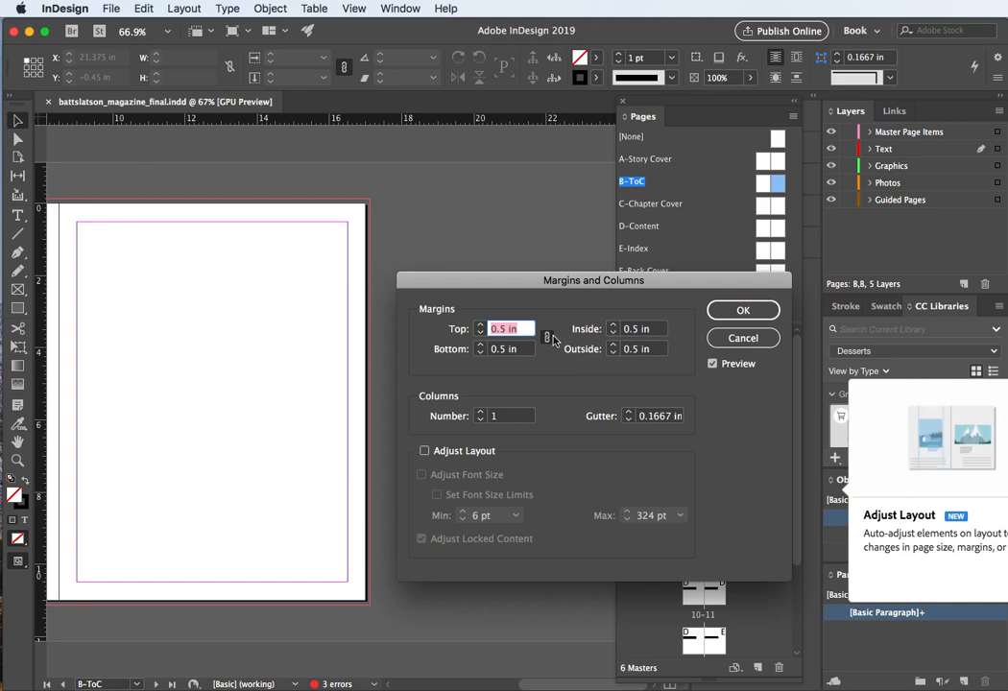
left_click(480, 327)
left_click(480, 326)
left_click(480, 326)
left_click(480, 326)
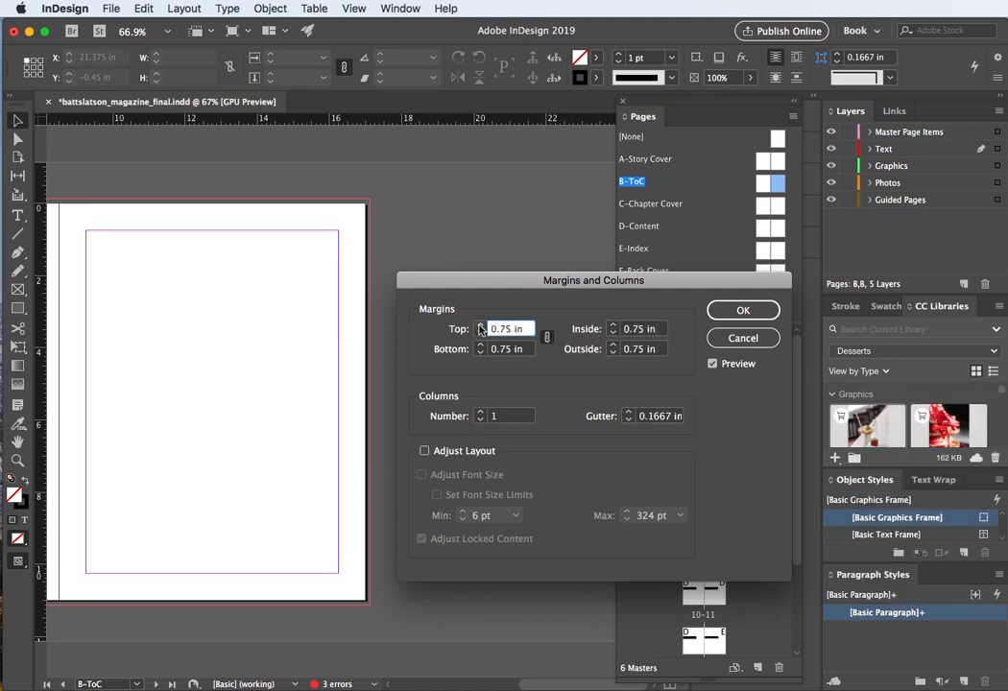
left_click(480, 326)
left_click(480, 326)
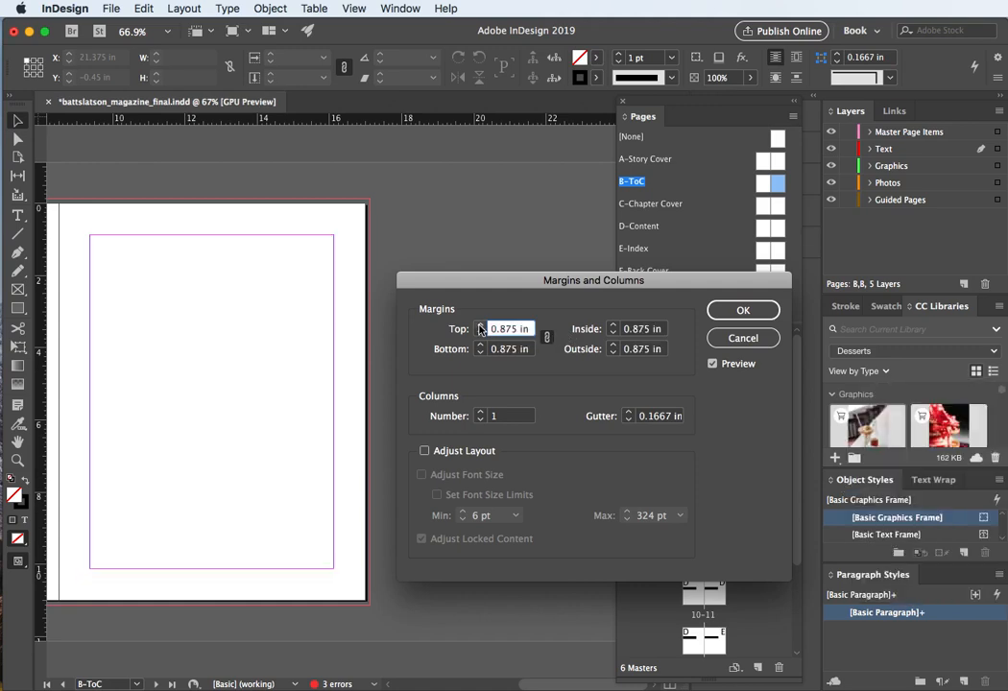
left_click(480, 326)
left_click(480, 326)
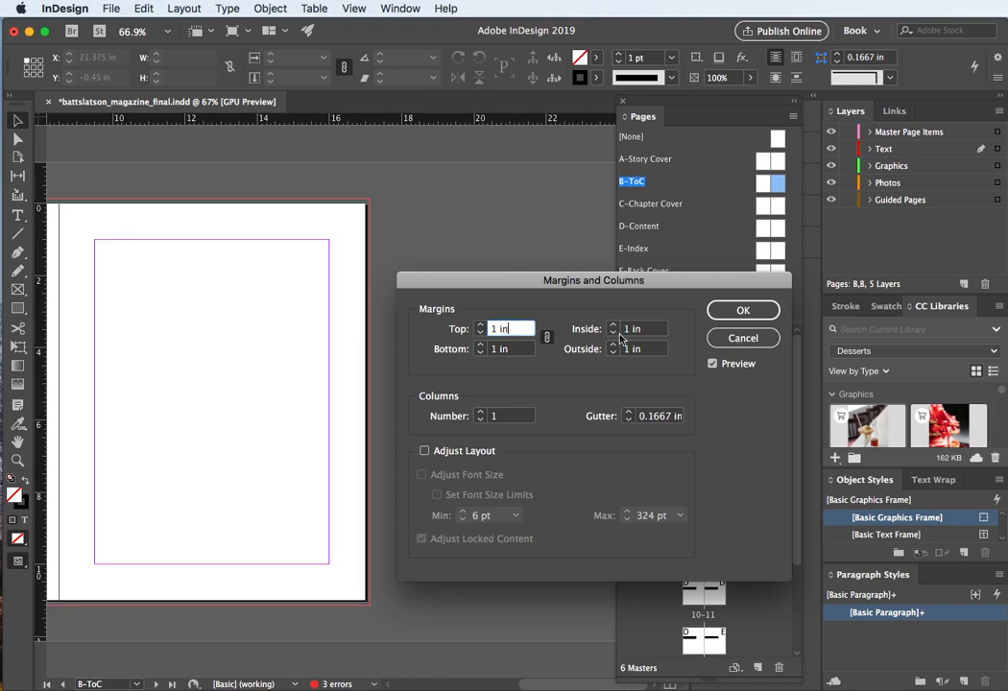
left_click(724, 310)
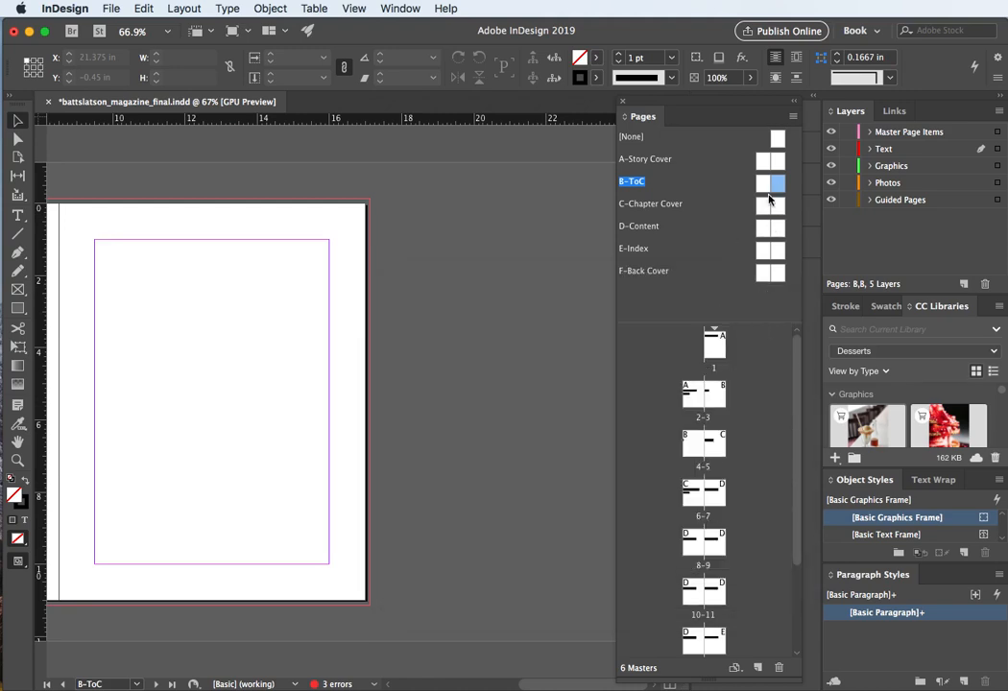
Step: Open the other B-ToC master page and set its margins to 1 in on all sides as well
double_click(722, 400)
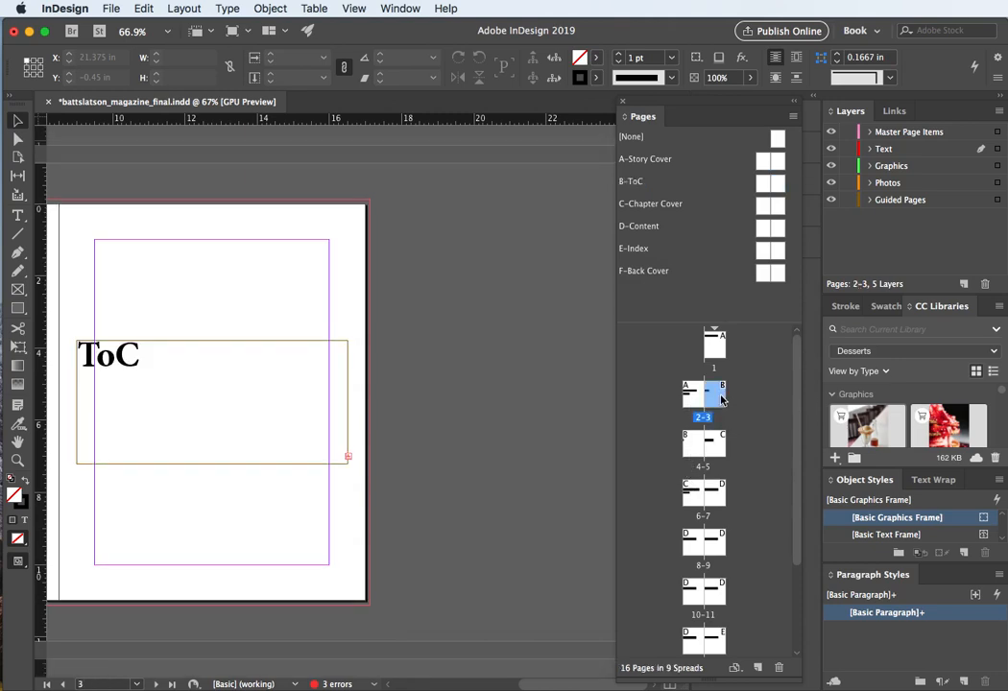
double_click(693, 447)
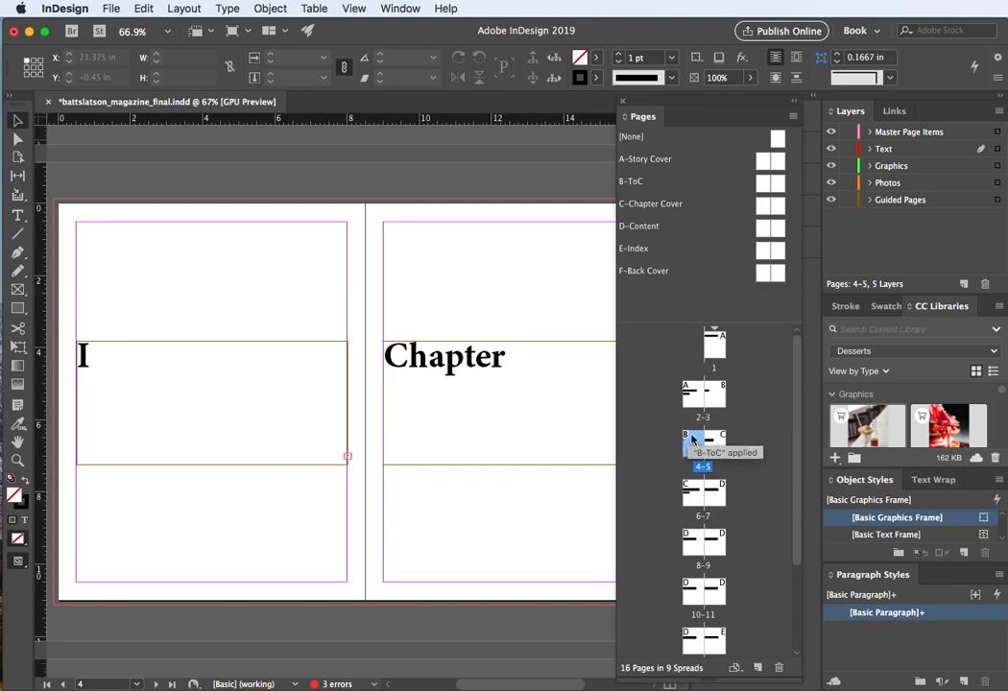
double_click(764, 184)
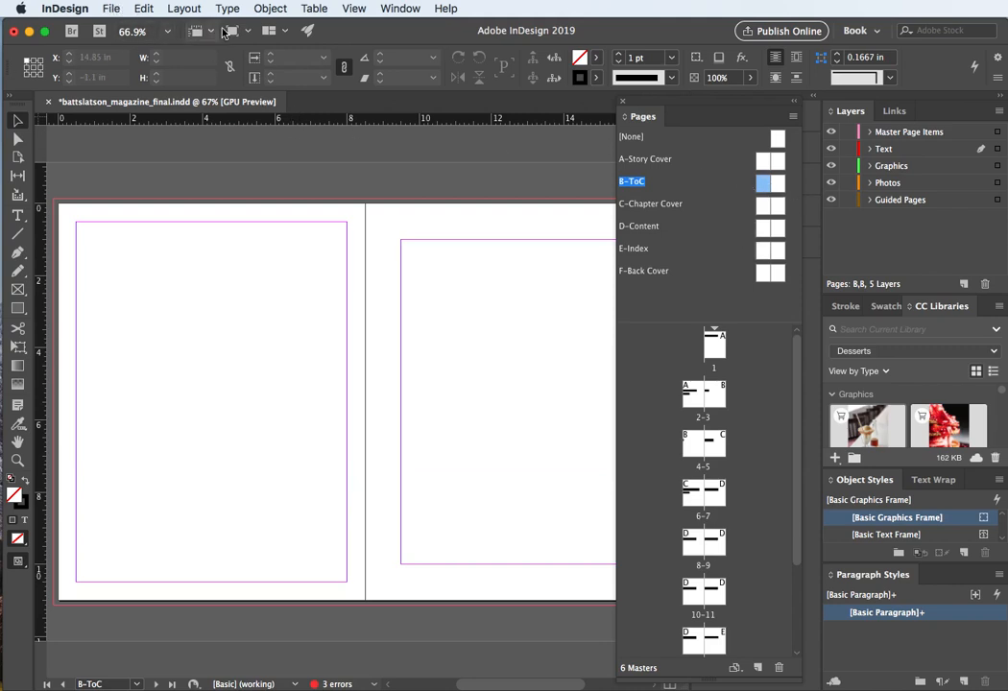
left_click(182, 8)
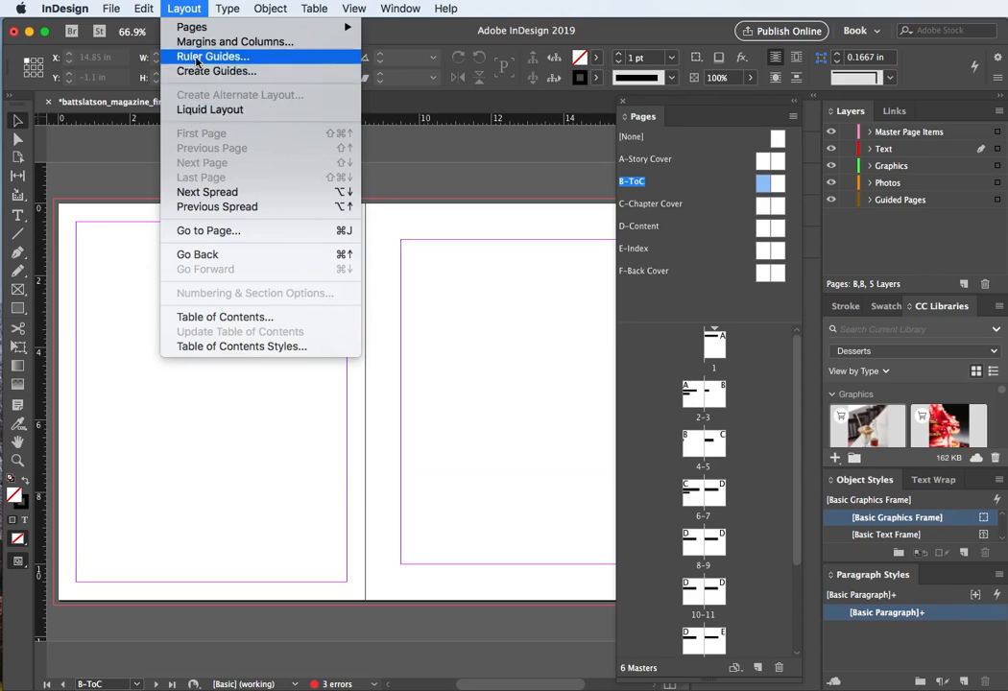
left_click(234, 42)
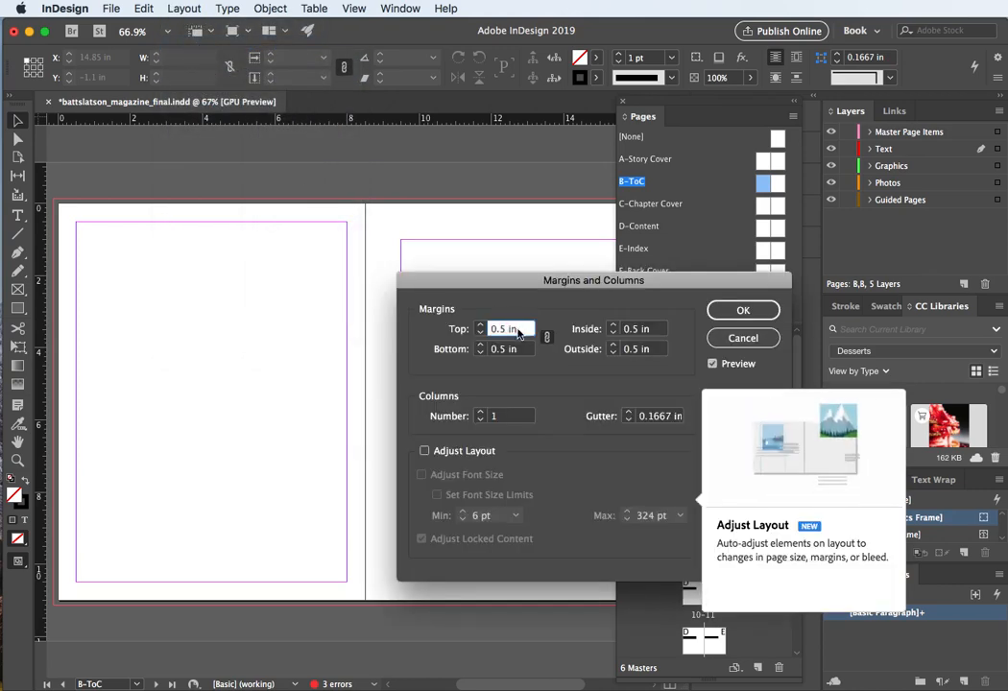
type("1")
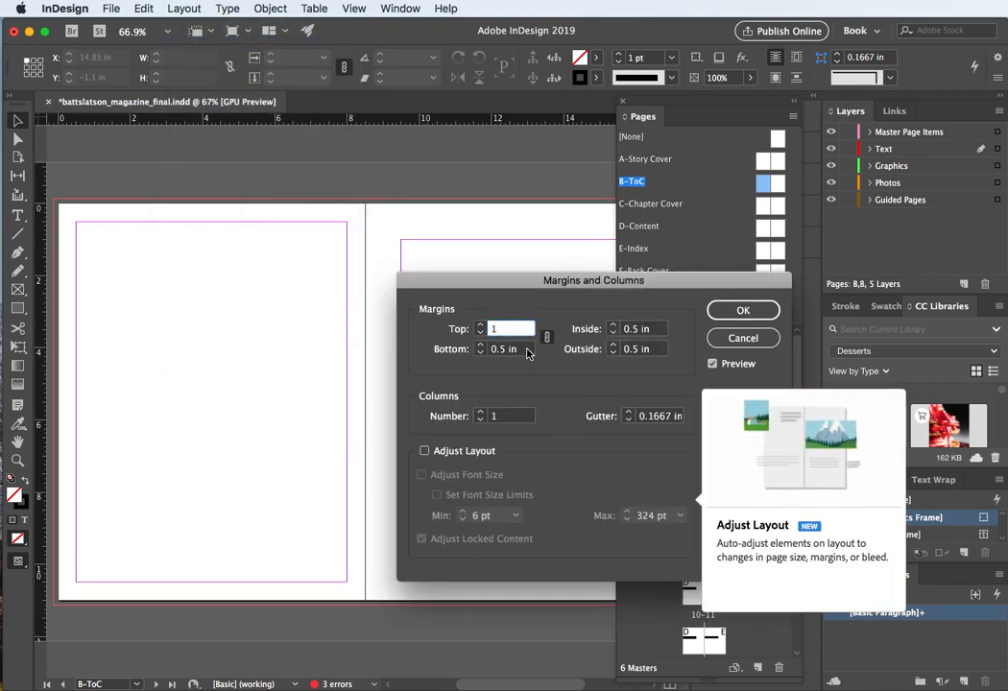
key("Tab")
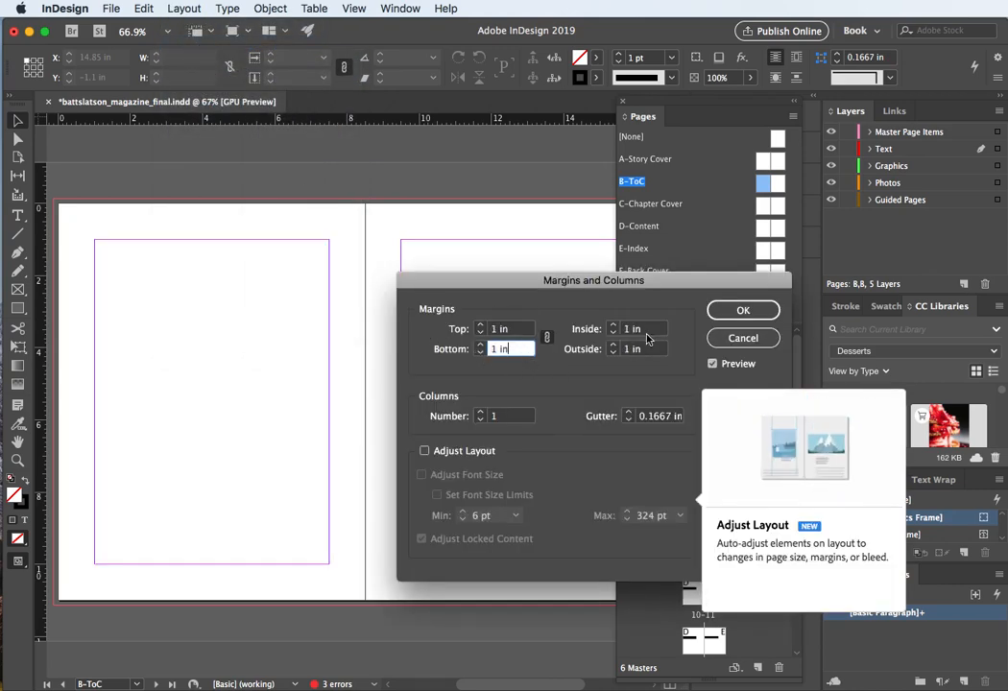
left_click(761, 309)
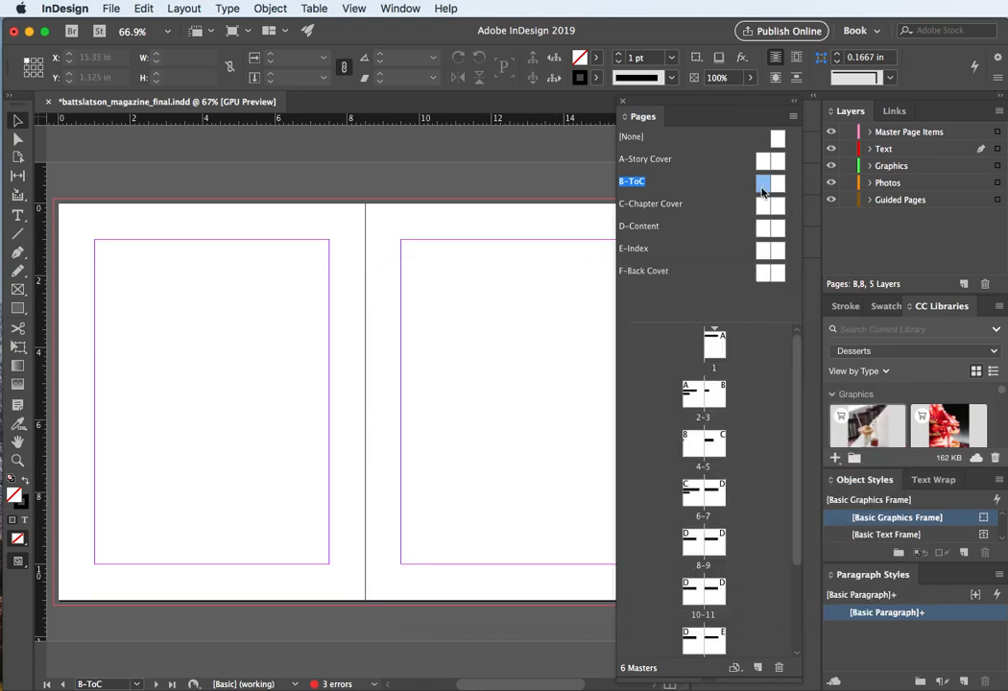
Step: Resize the heading text frame on page 4 so it fits within the 1 in margins, 6.5 in wide
double_click(688, 496)
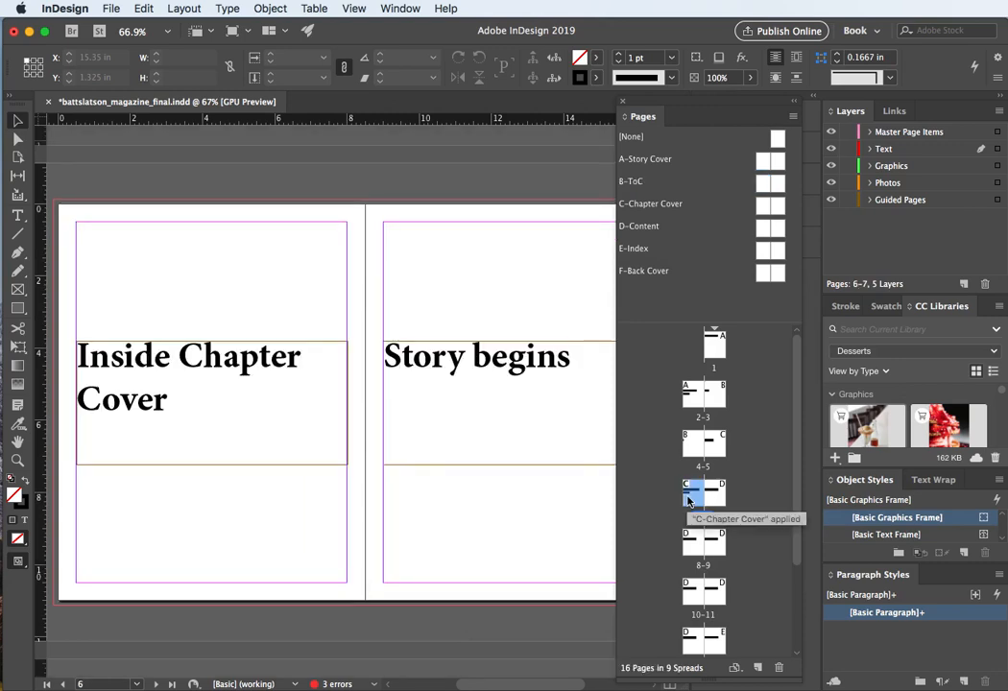
key("super+0")
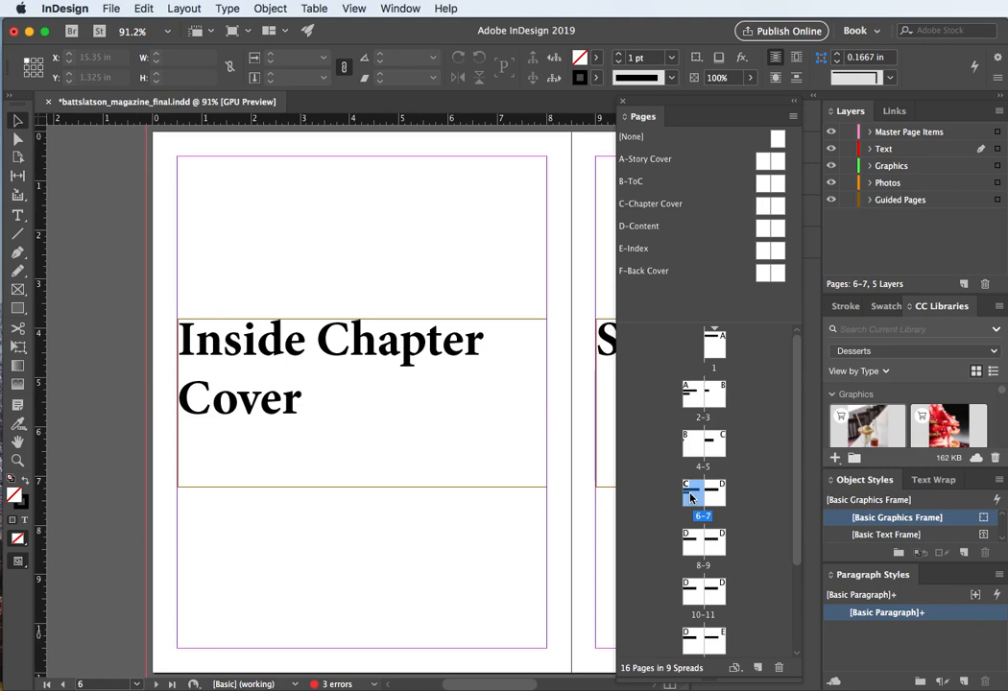
double_click(697, 444)
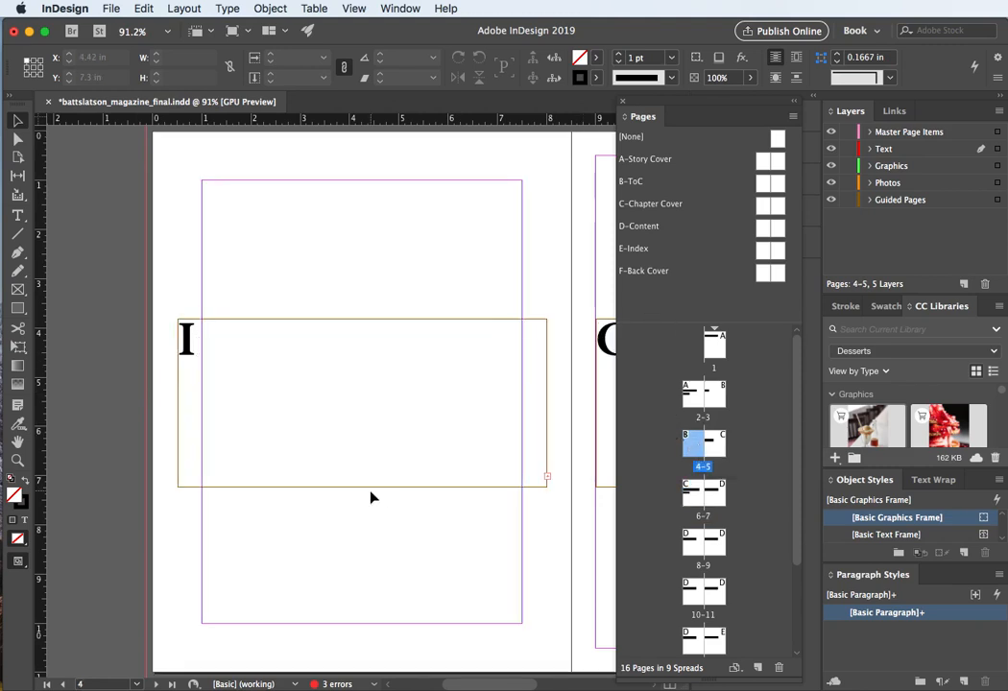
scroll(371, 498, "right", 1)
scroll(372, 497, "up", 1)
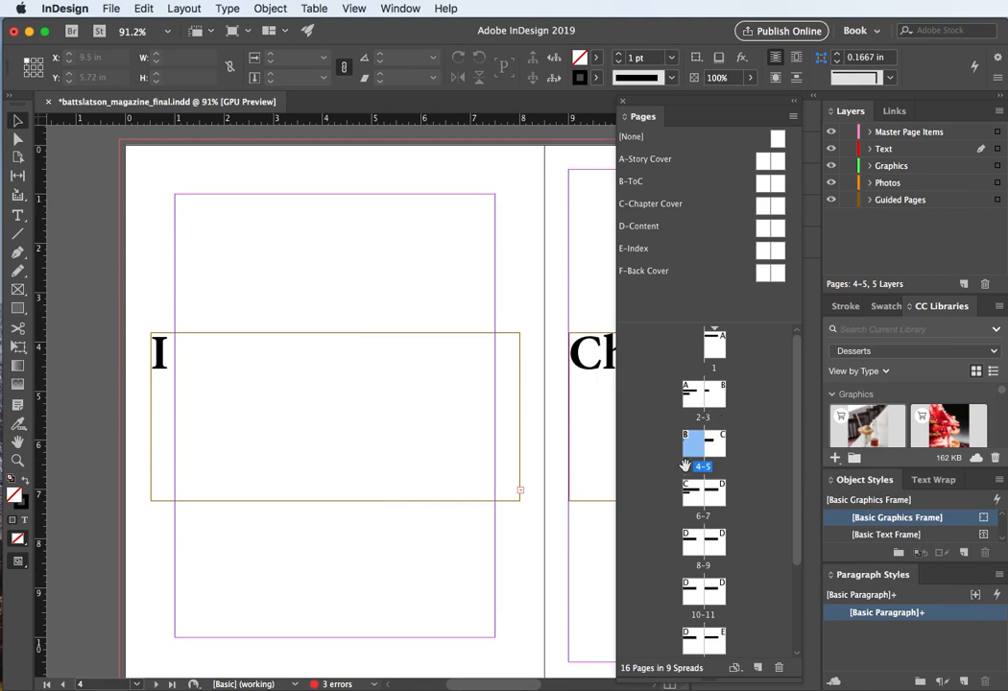
left_click(297, 350)
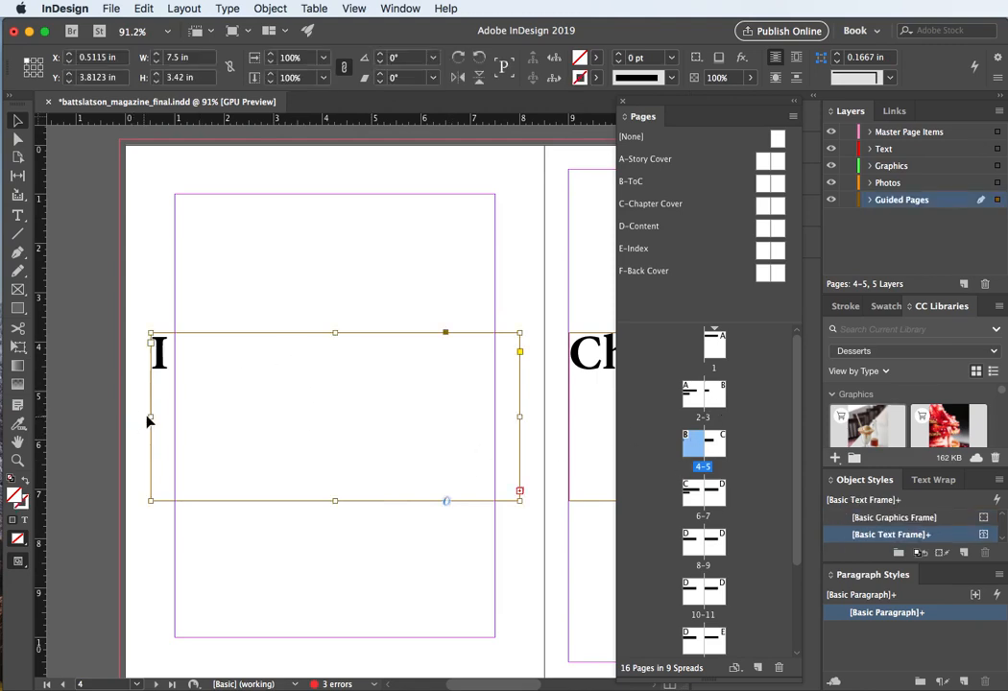
left_click_drag(153, 416, 175, 417)
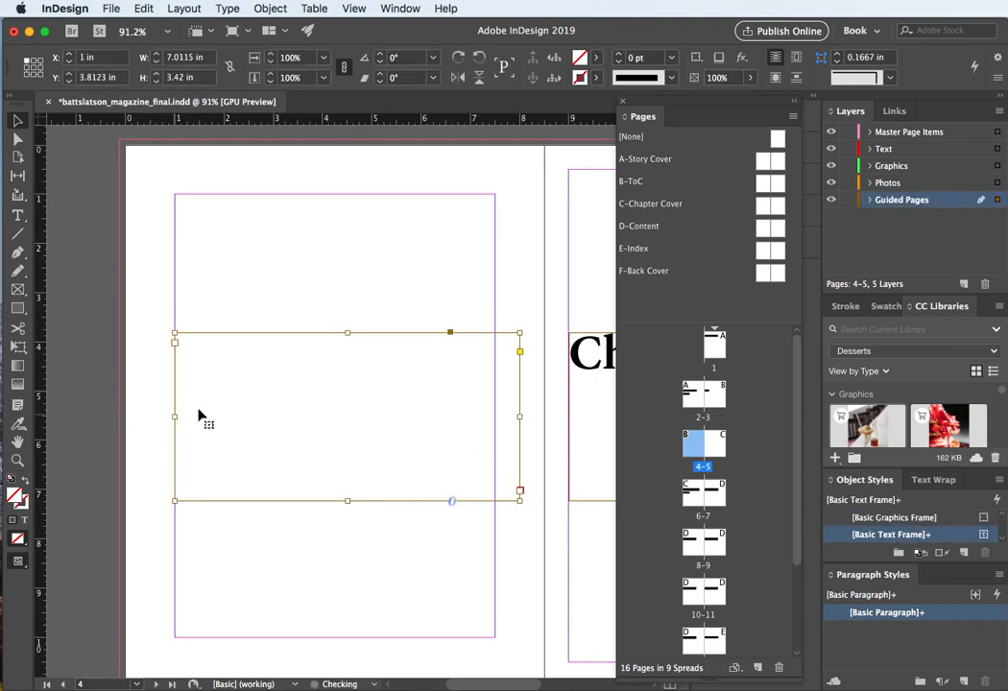
left_click_drag(519, 417, 496, 413)
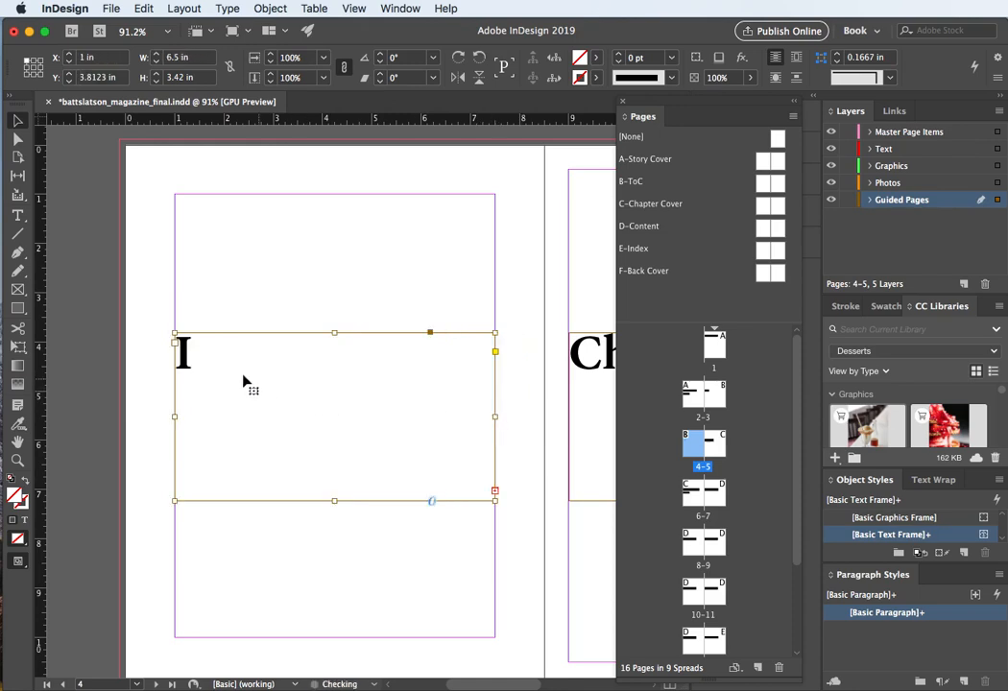
double_click(188, 357)
double_click(188, 353)
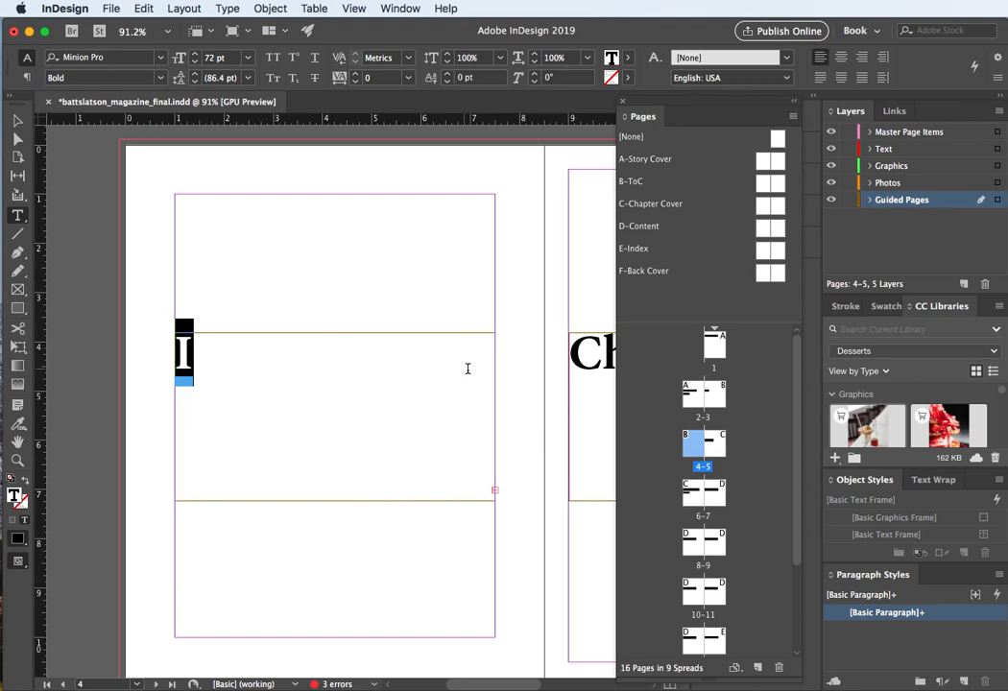
left_click(19, 120)
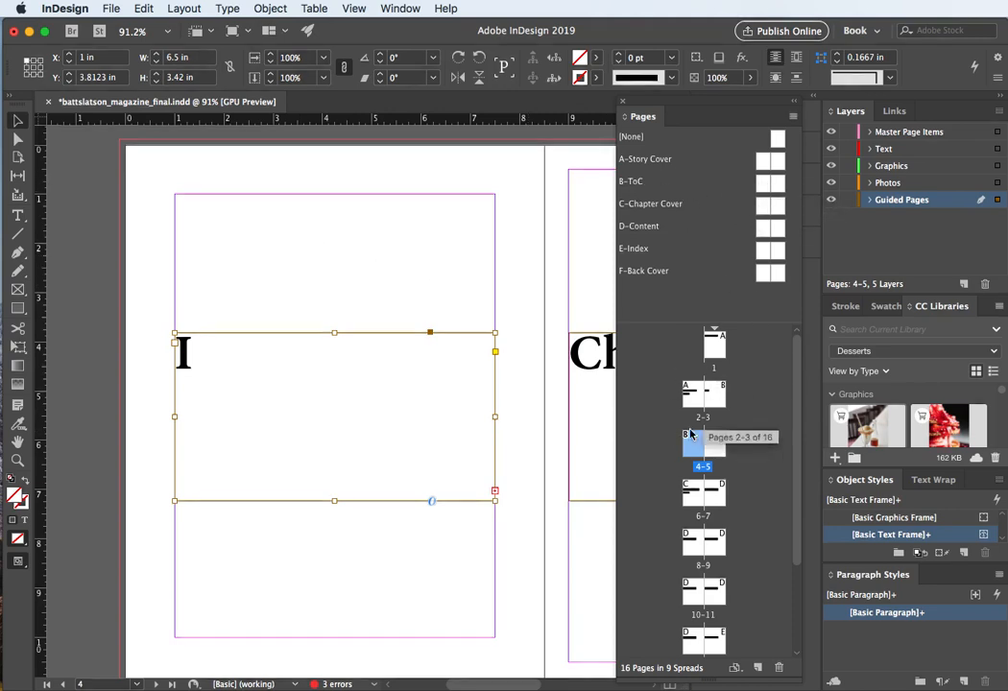
Step: Open the D-Content master spread and set its margins to 2 in on all sides
left_click_drag(690, 435, 711, 454)
double_click(711, 454)
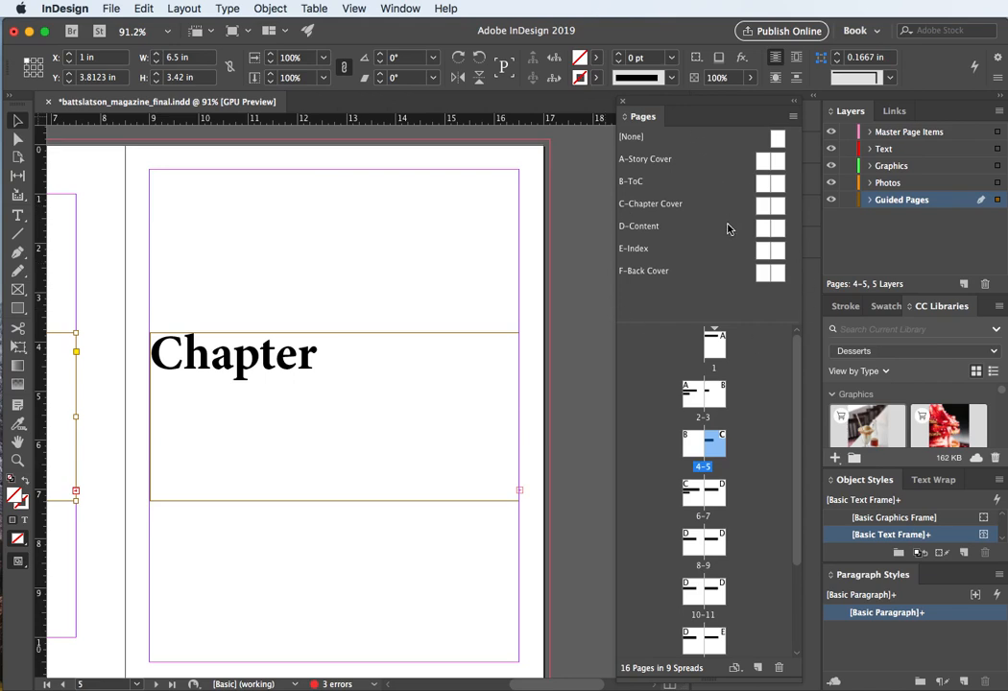
double_click(763, 228)
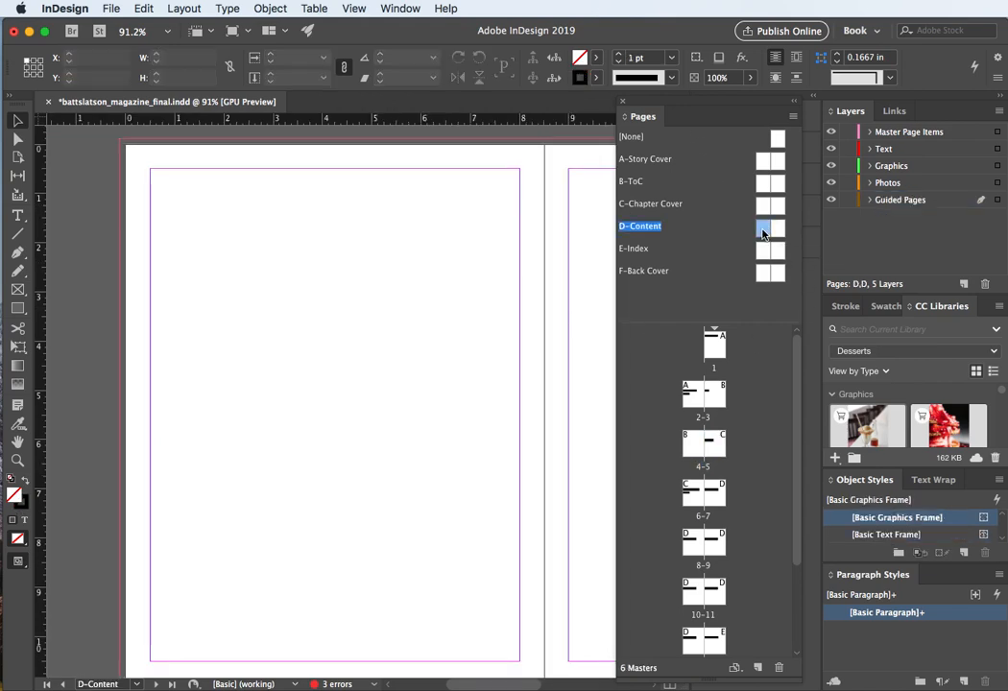
left_click(777, 232, "shift")
left_click(182, 8)
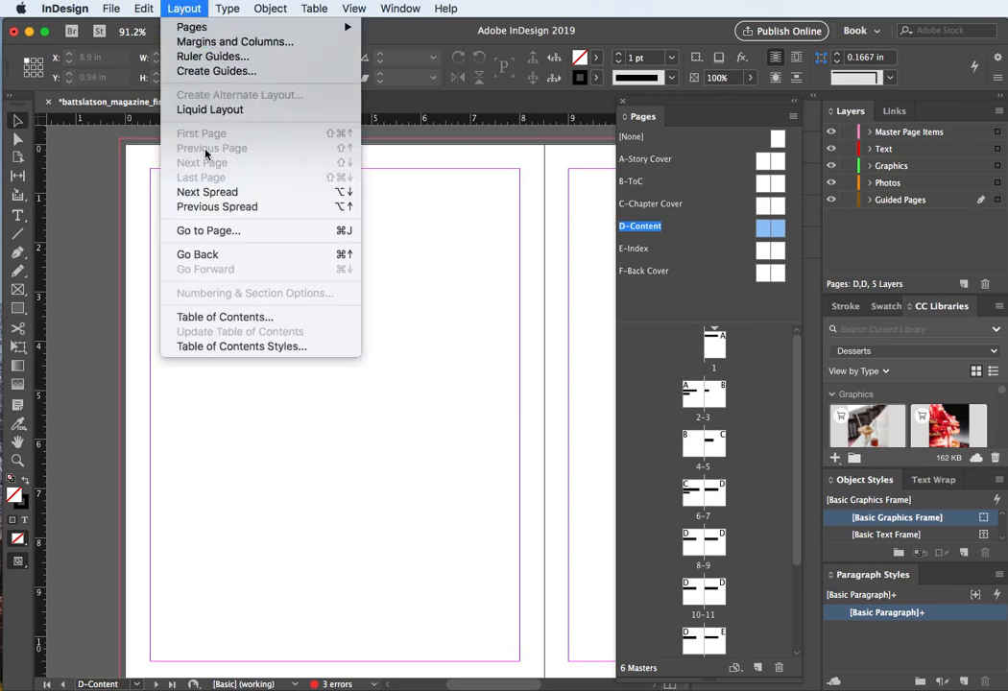
left_click(221, 41)
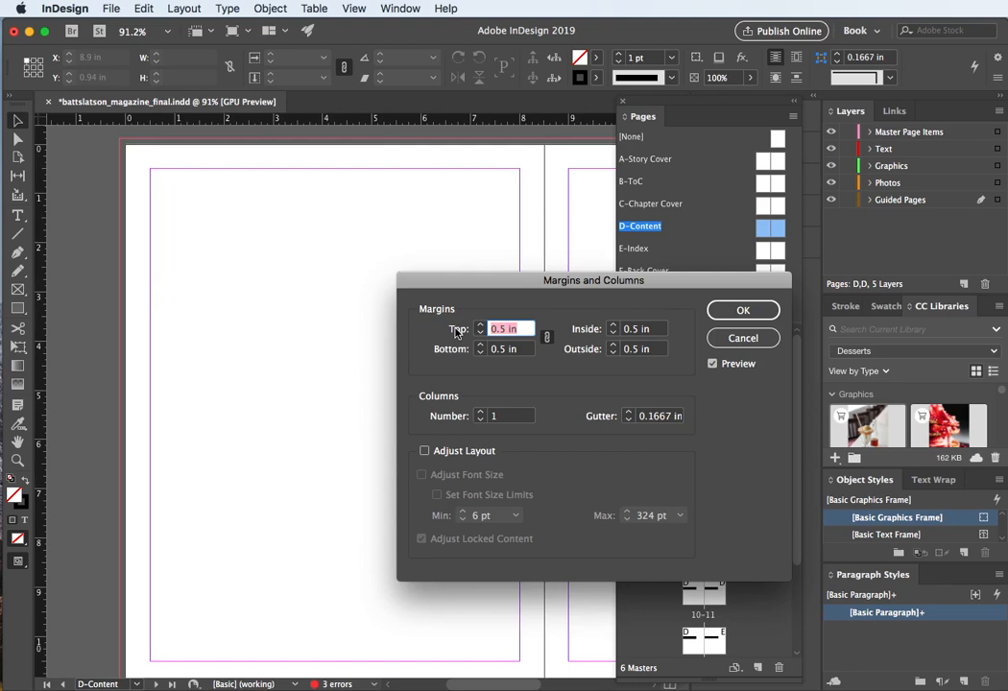
type("2")
key("Tab")
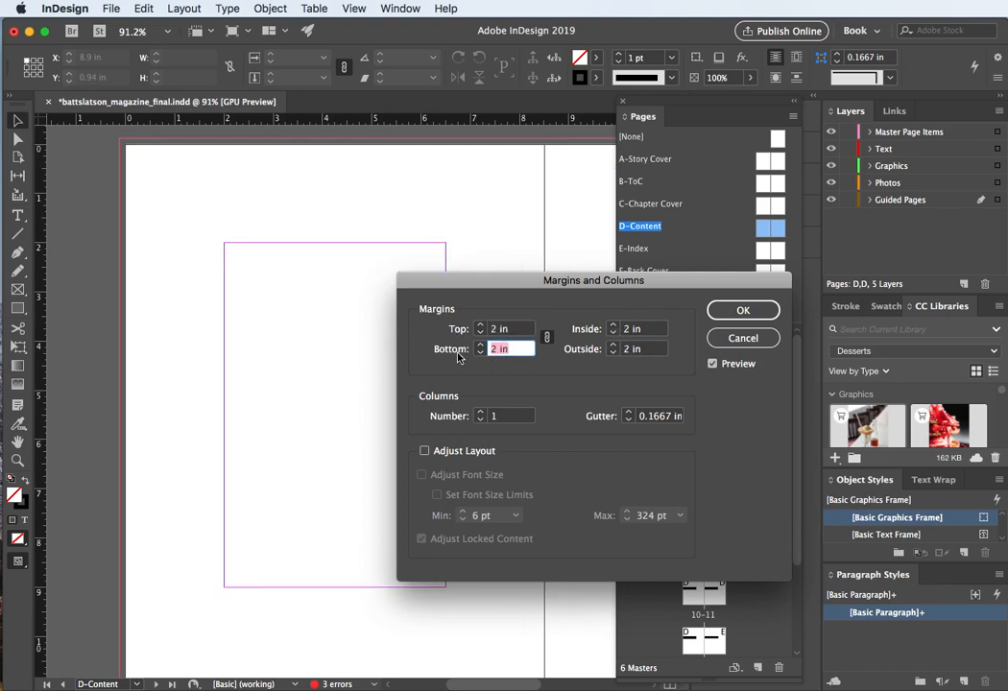
left_click_drag(498, 284, 599, 164)
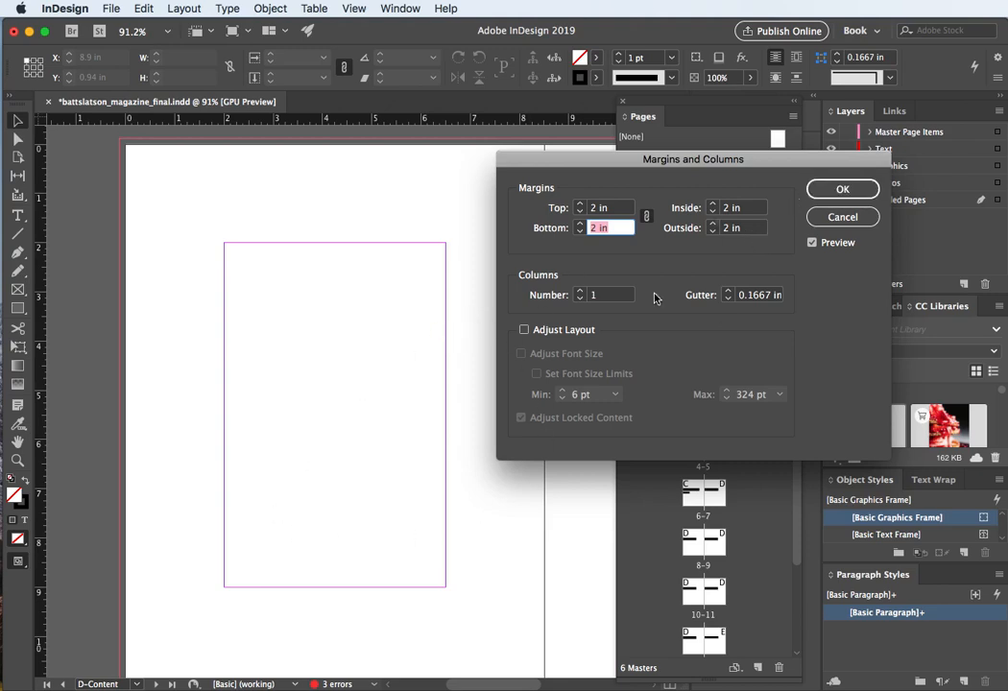
left_click(826, 197)
Step: Review the document spreads 6–7 through 10–11 that use the content masters
scroll(544, 251, "right", 1)
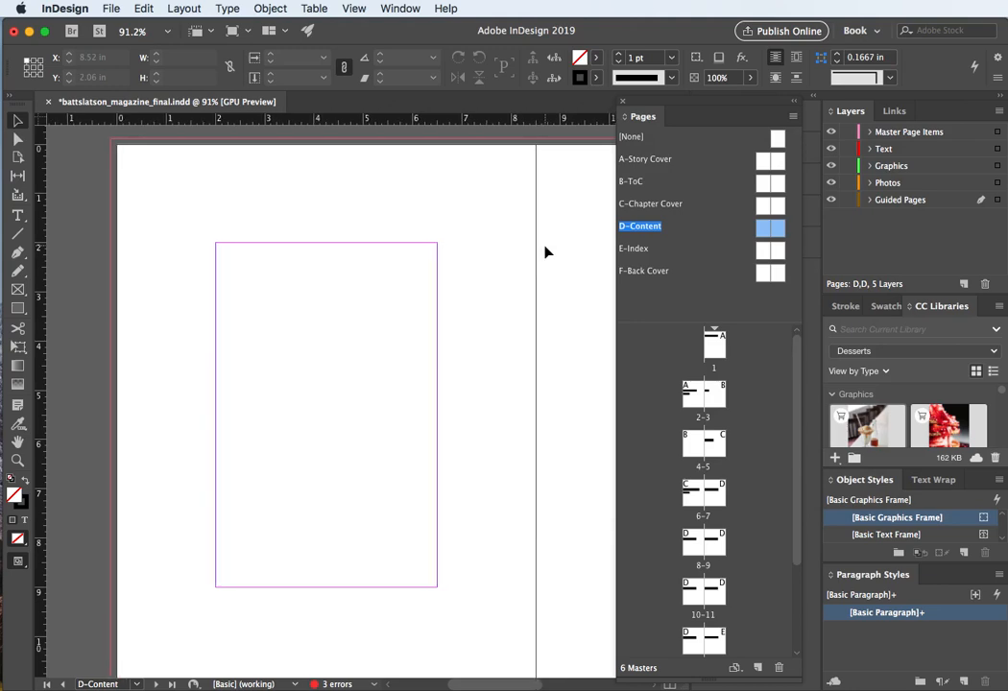
scroll(545, 251, "right", 10)
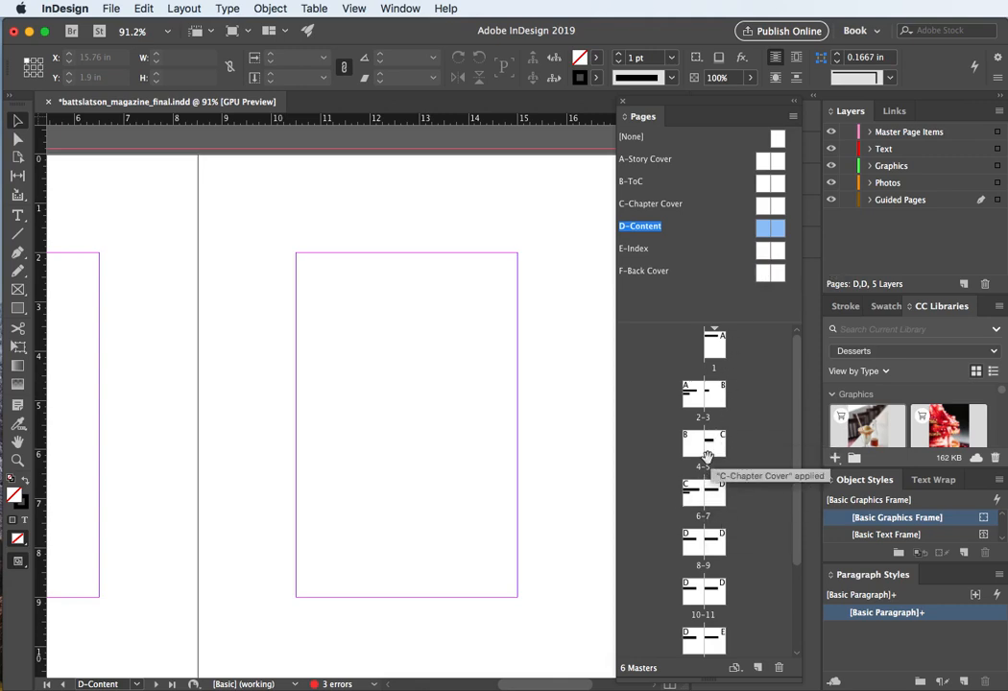
double_click(718, 494)
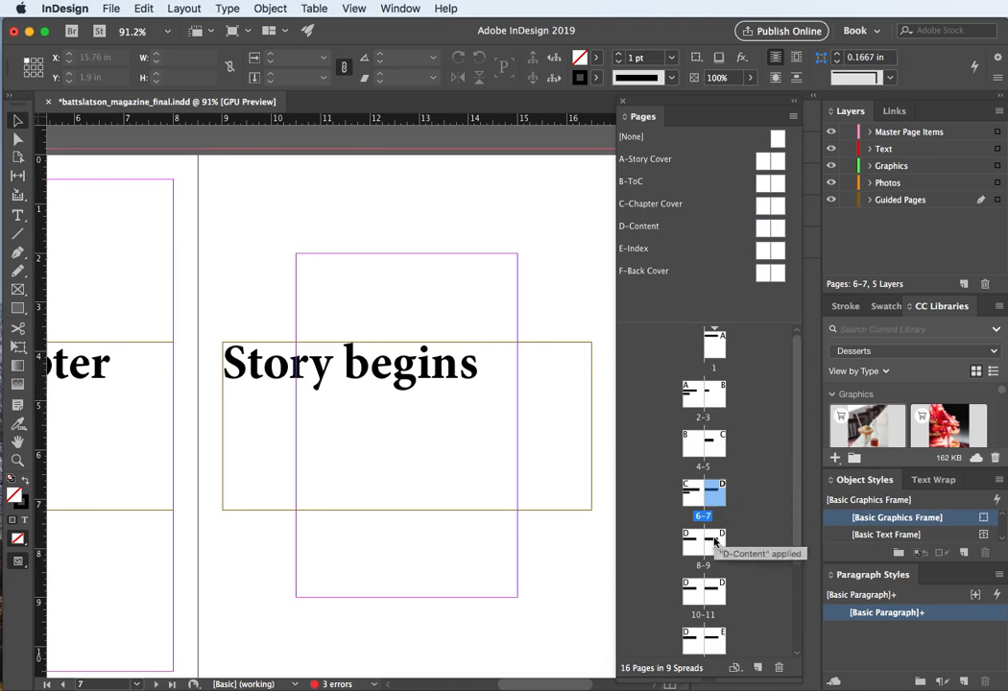
double_click(736, 545)
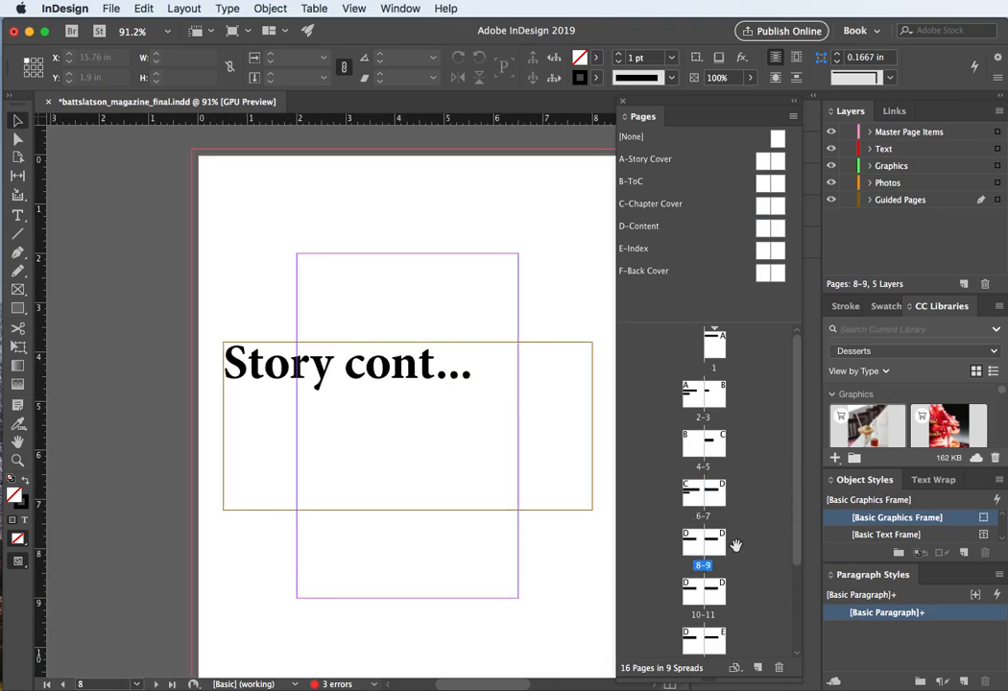
double_click(692, 604)
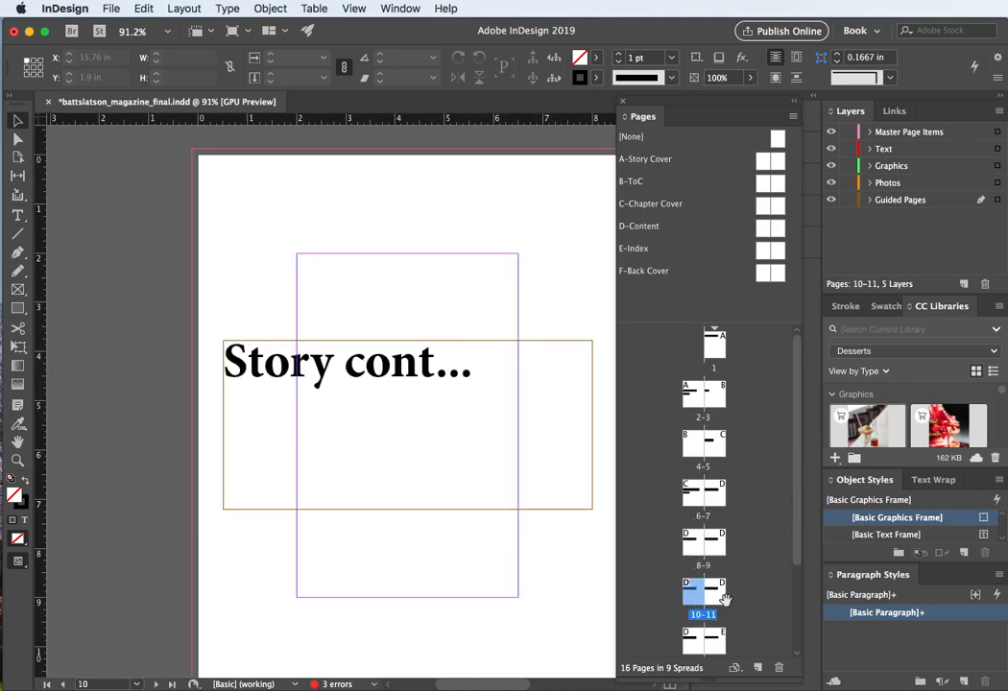
Step: Review spread 12–13 and its index page in the document
double_click(689, 645)
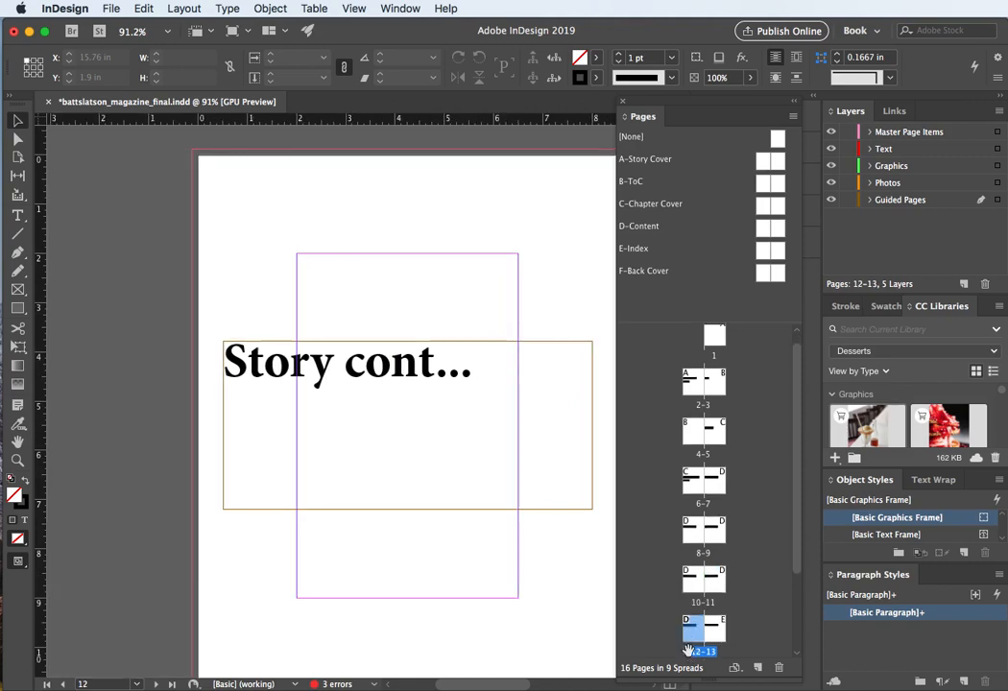
scroll(696, 614, "down", 5)
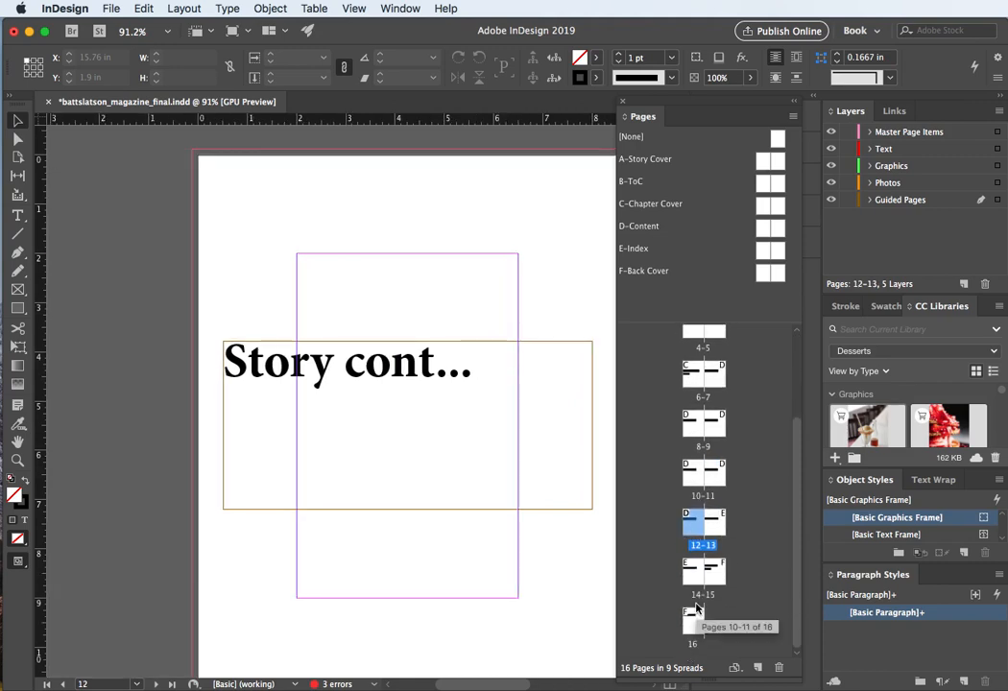
double_click(718, 527)
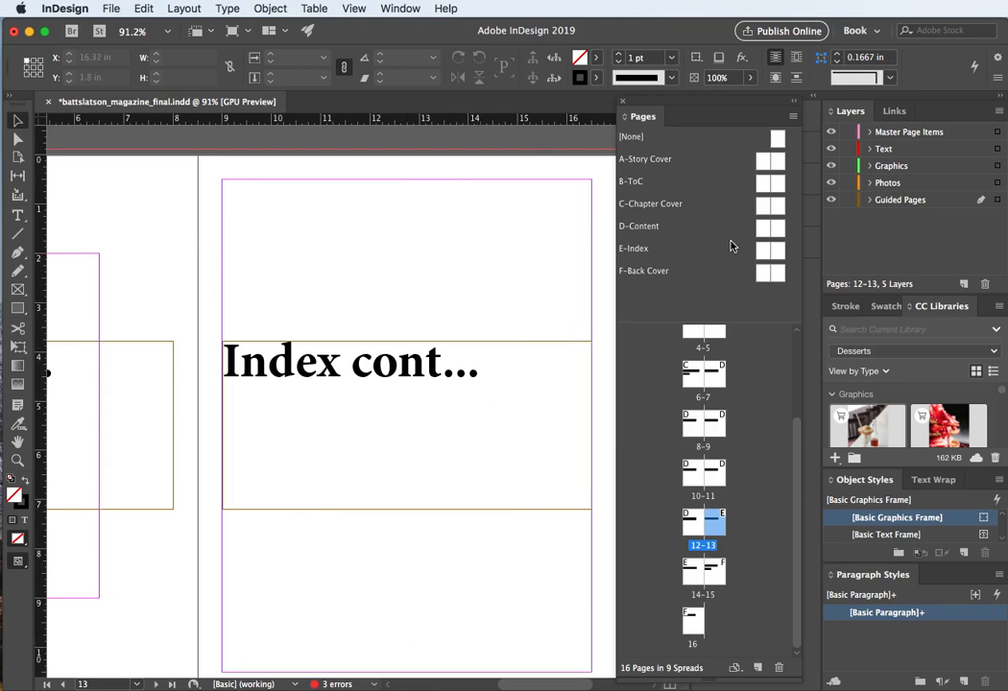
Step: Open the E-Index master and set its margins to 0.6875 in on all sides with 2 columns
double_click(764, 252)
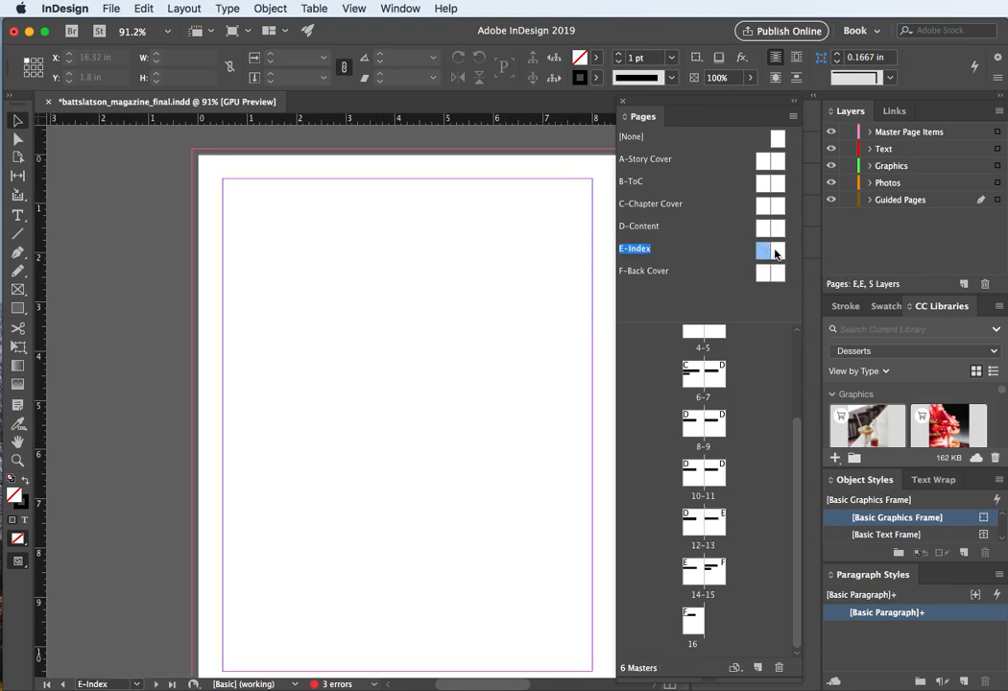
left_click(776, 254, "shift")
left_click(184, 8)
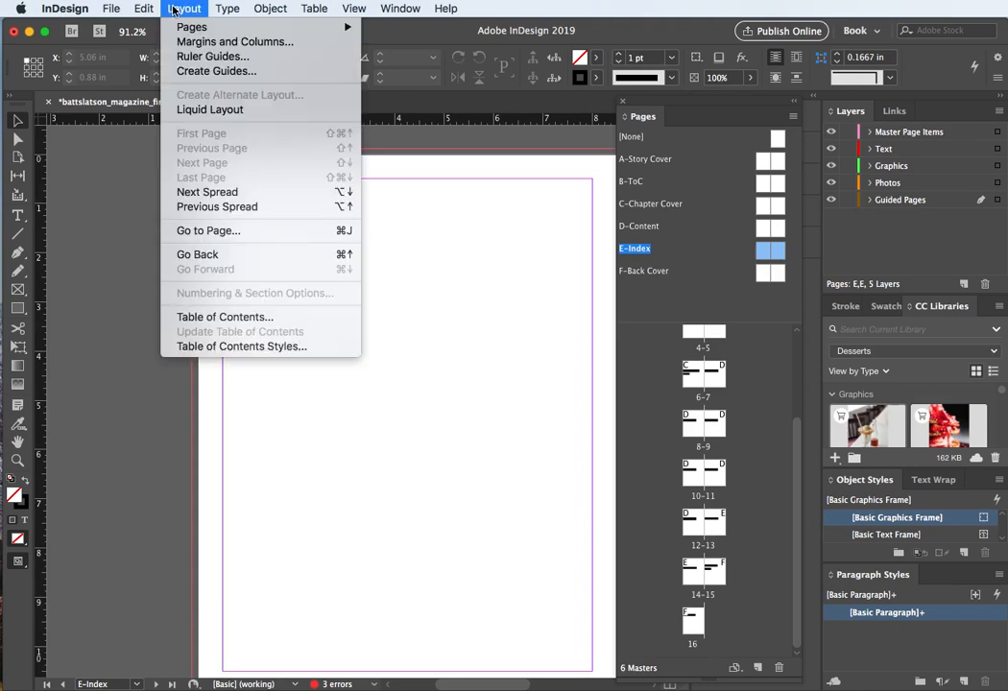
left_click(182, 41)
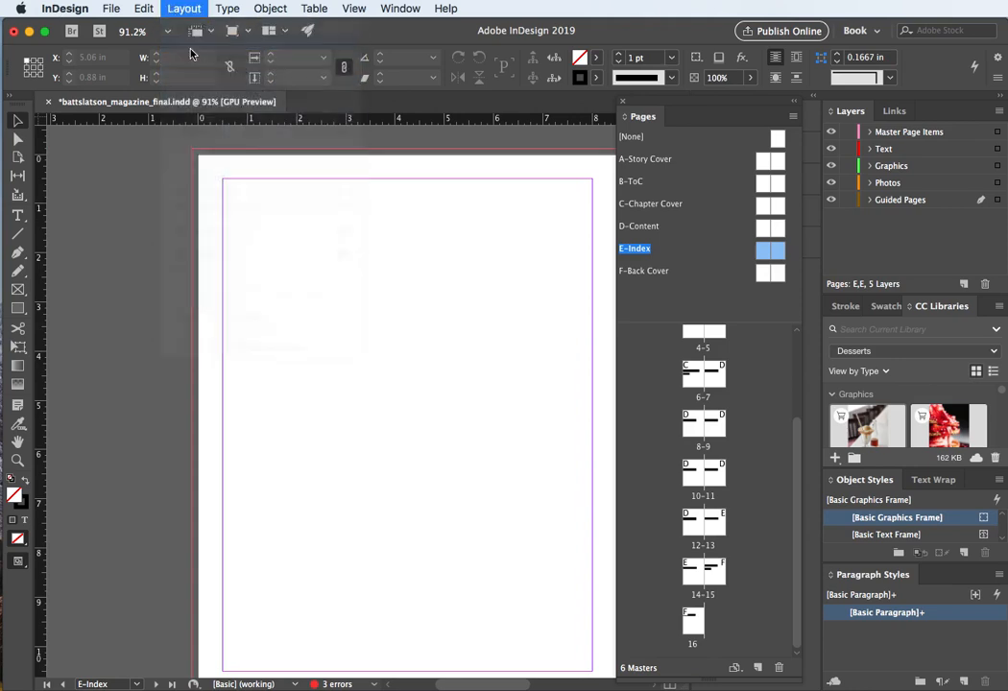
left_click_drag(606, 161, 350, 202)
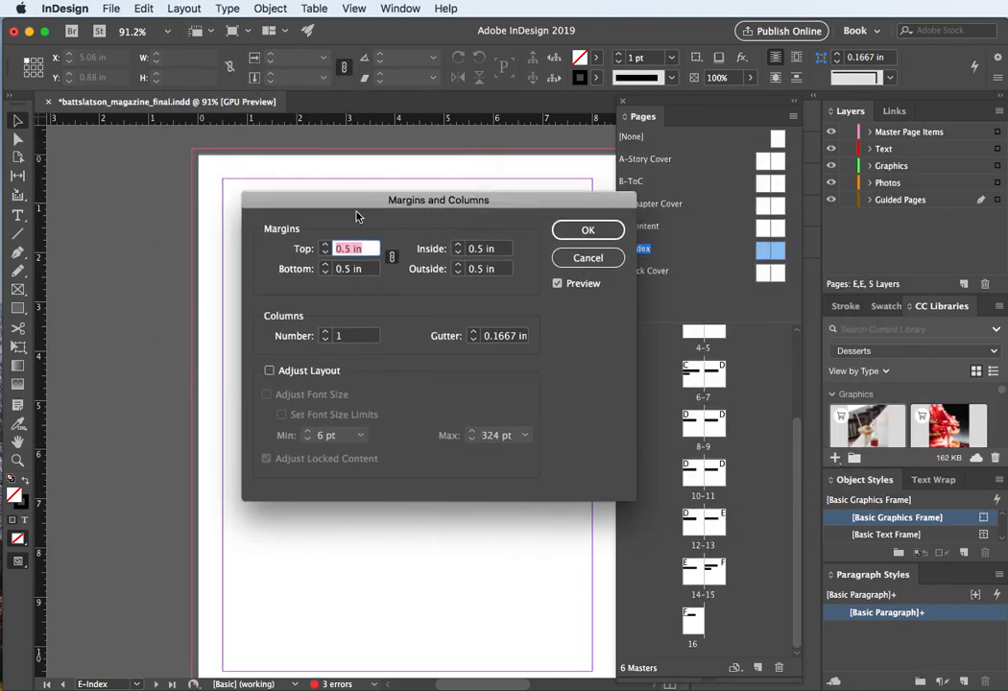
left_click(325, 246)
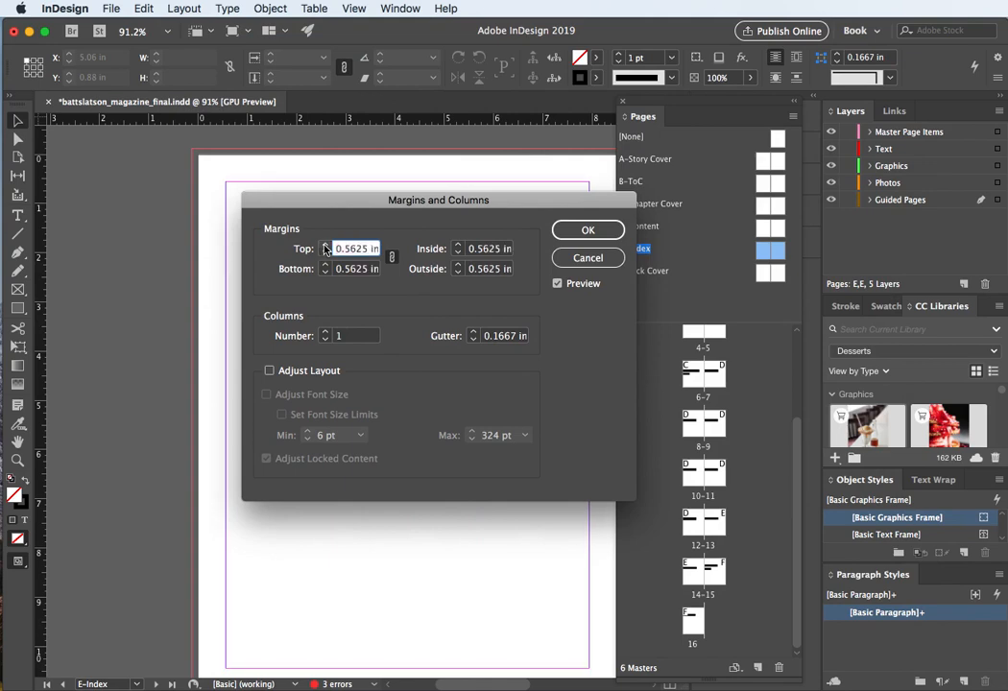
left_click(324, 247)
left_click(324, 247)
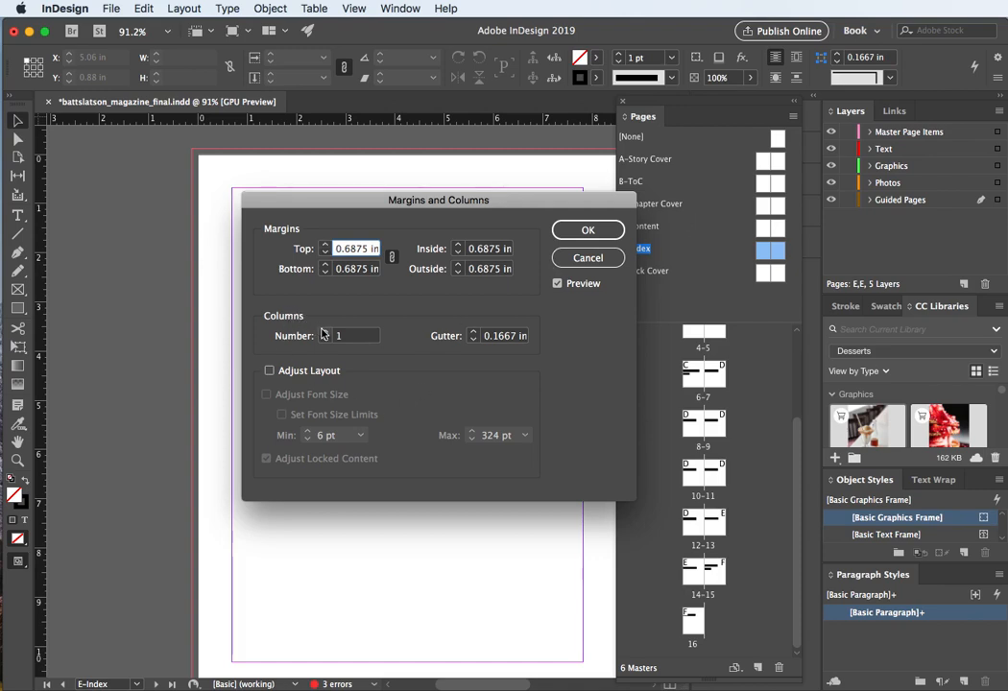
left_click_drag(364, 198, 763, 164)
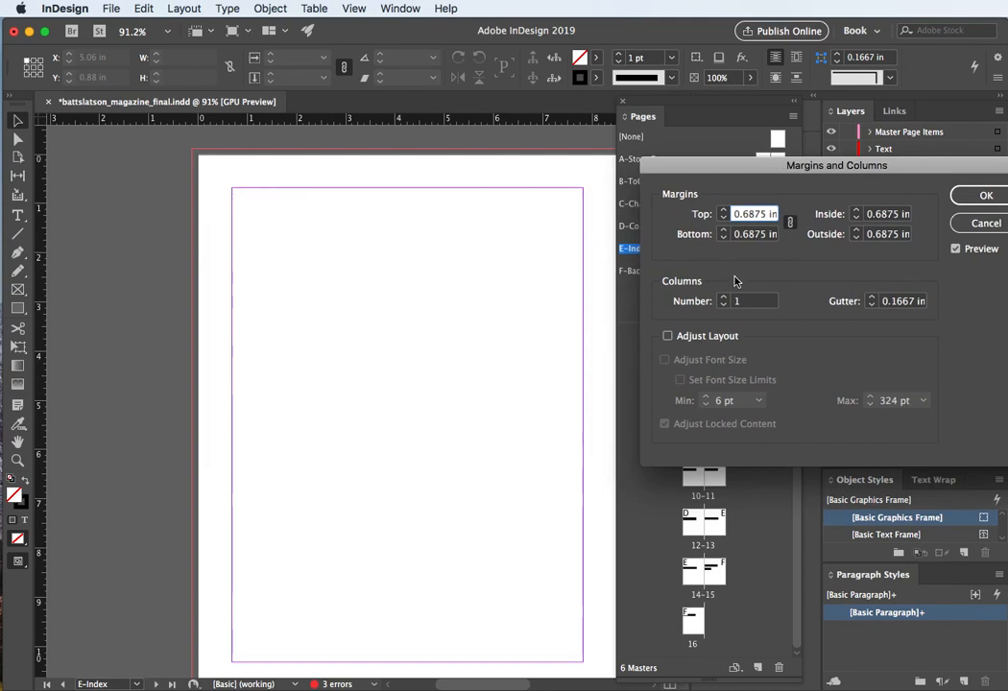
left_click(722, 297)
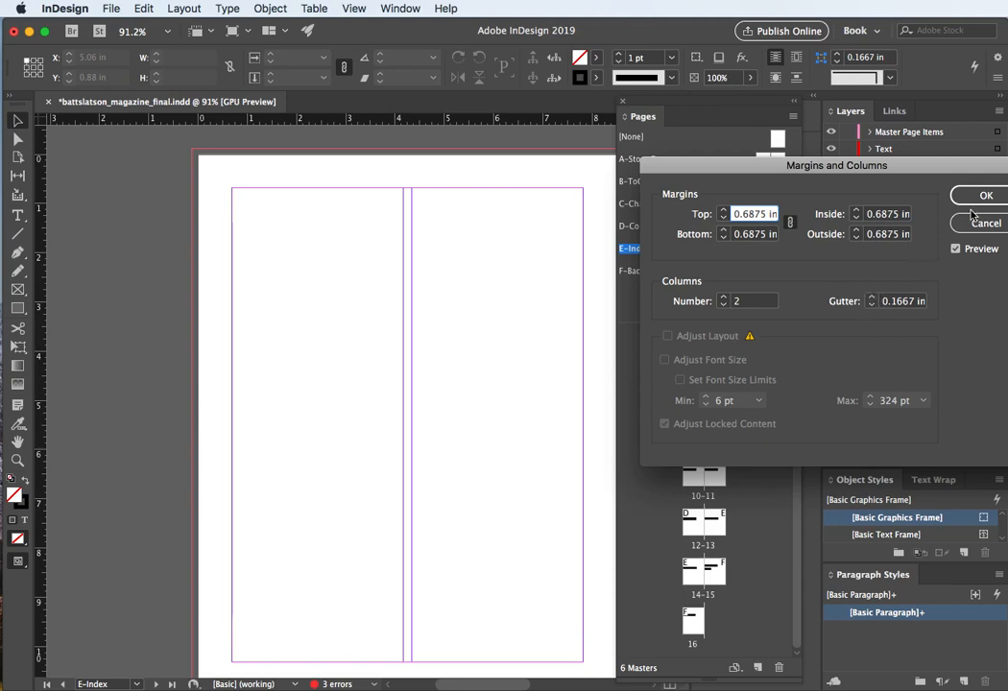
left_click_drag(905, 172, 785, 178)
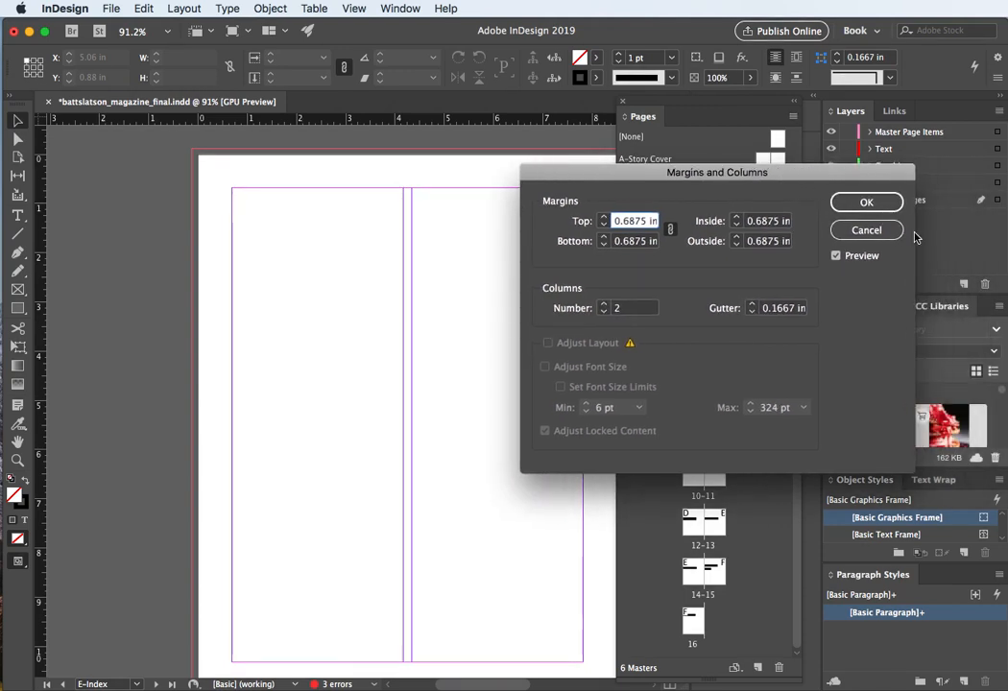
left_click(867, 204)
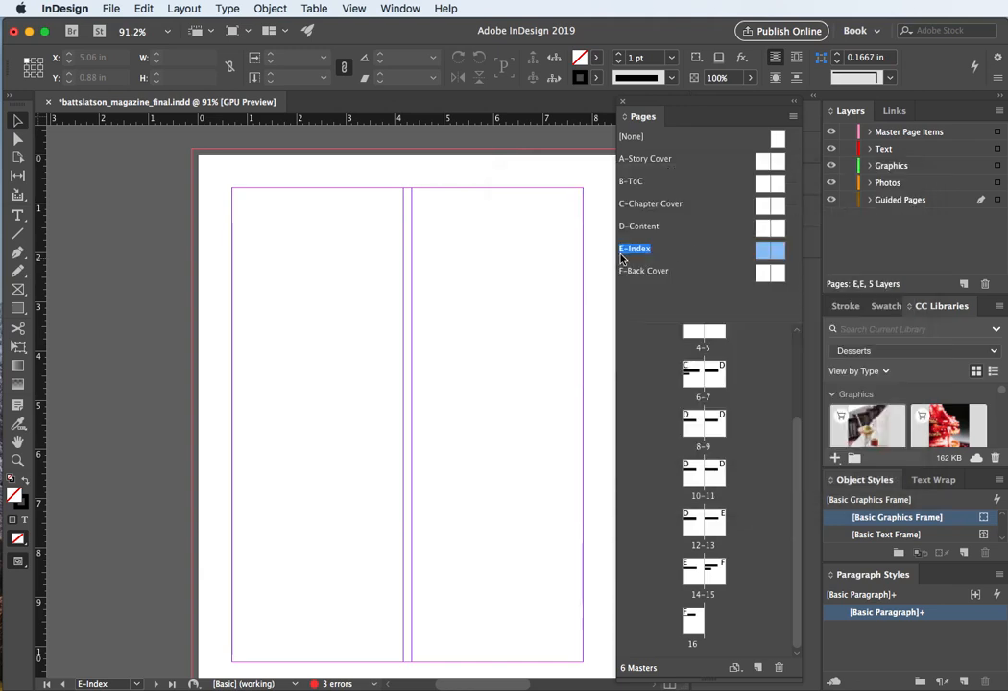
Step: Review spreads 12–13, 14–15 and page 16 with the updated masters, then save the document
double_click(712, 523)
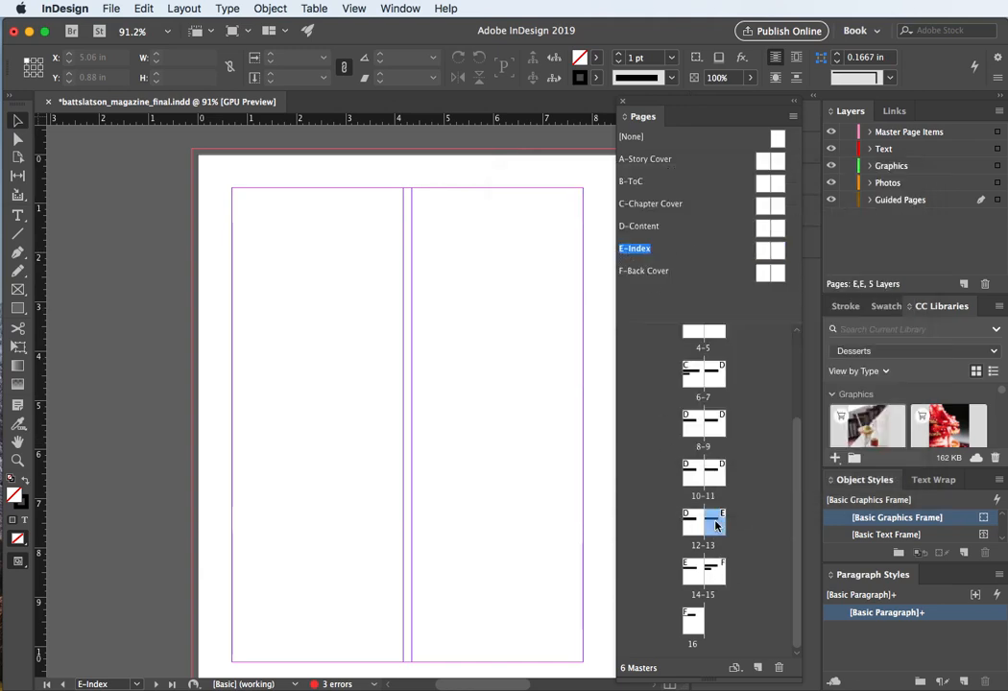
double_click(689, 574)
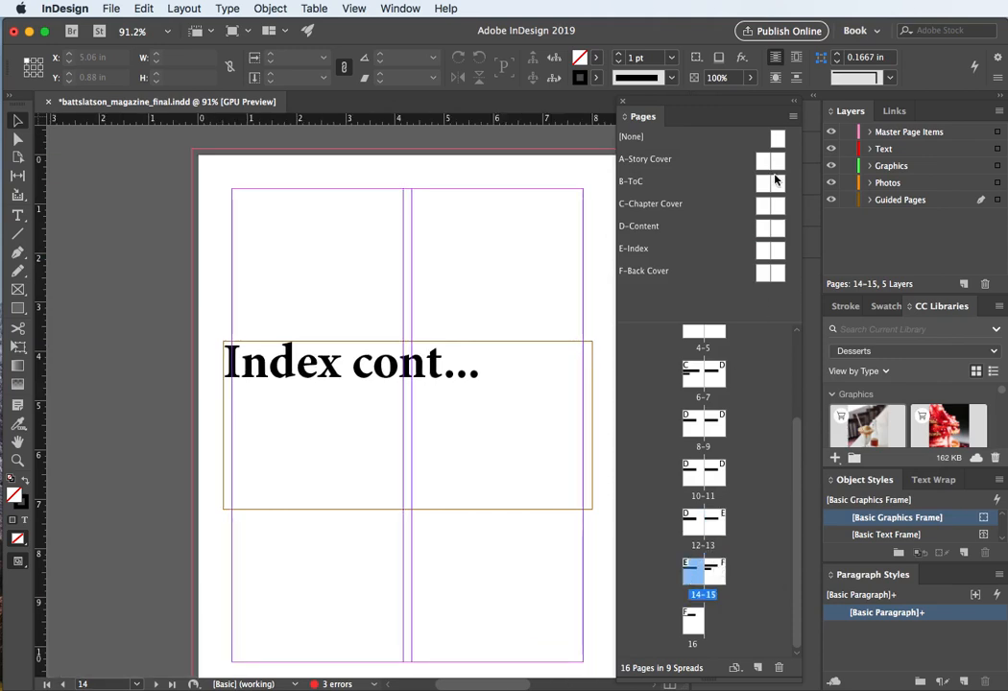
double_click(718, 578)
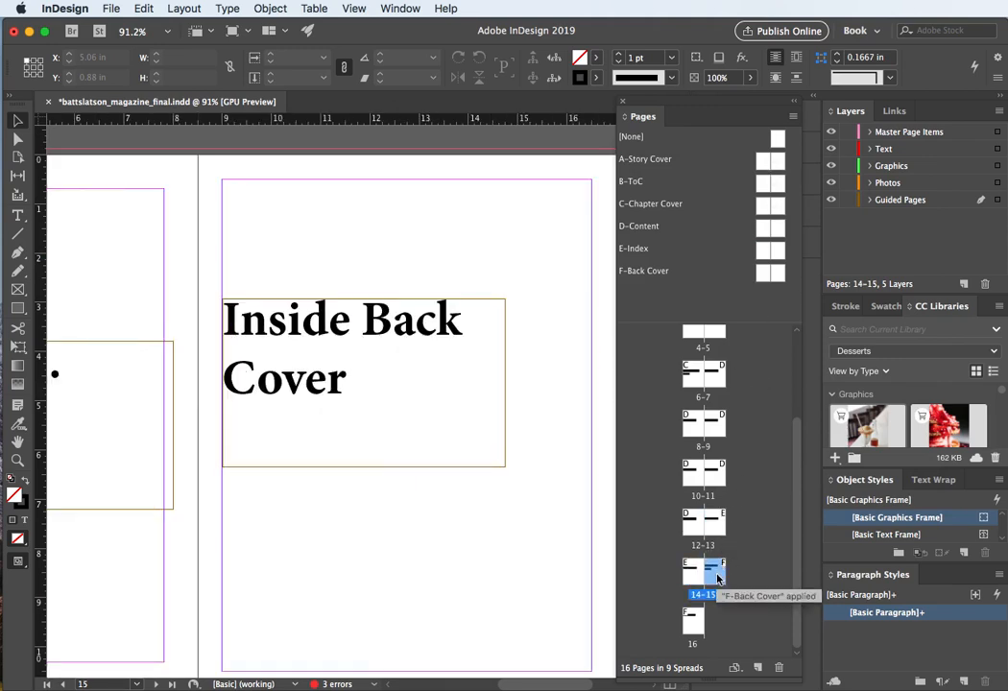
double_click(687, 629)
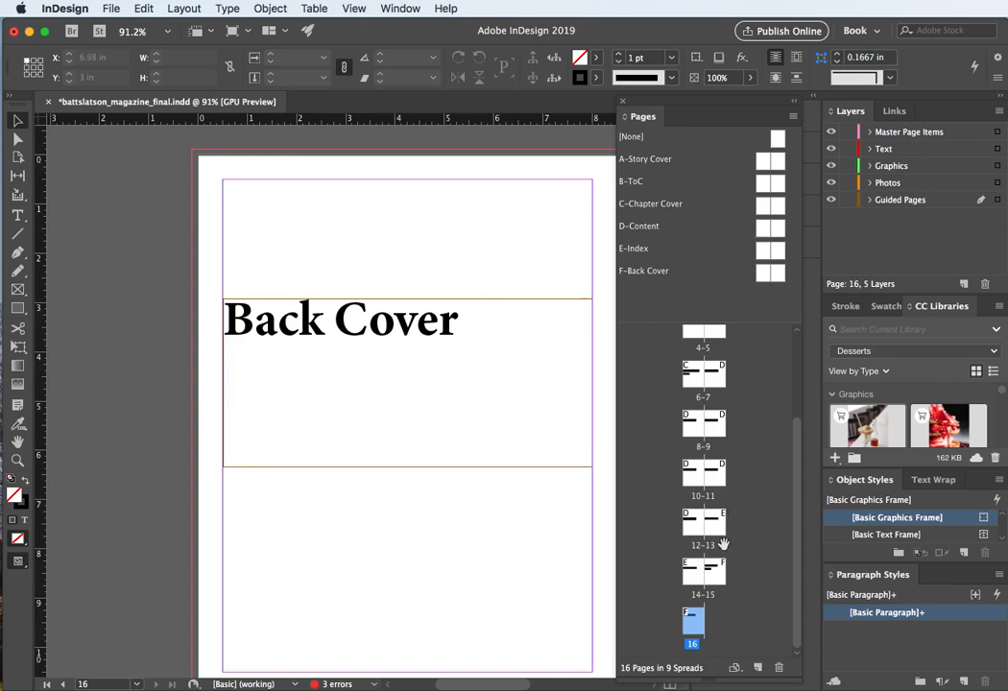
left_click_drag(713, 573, 714, 573)
key("super+s")
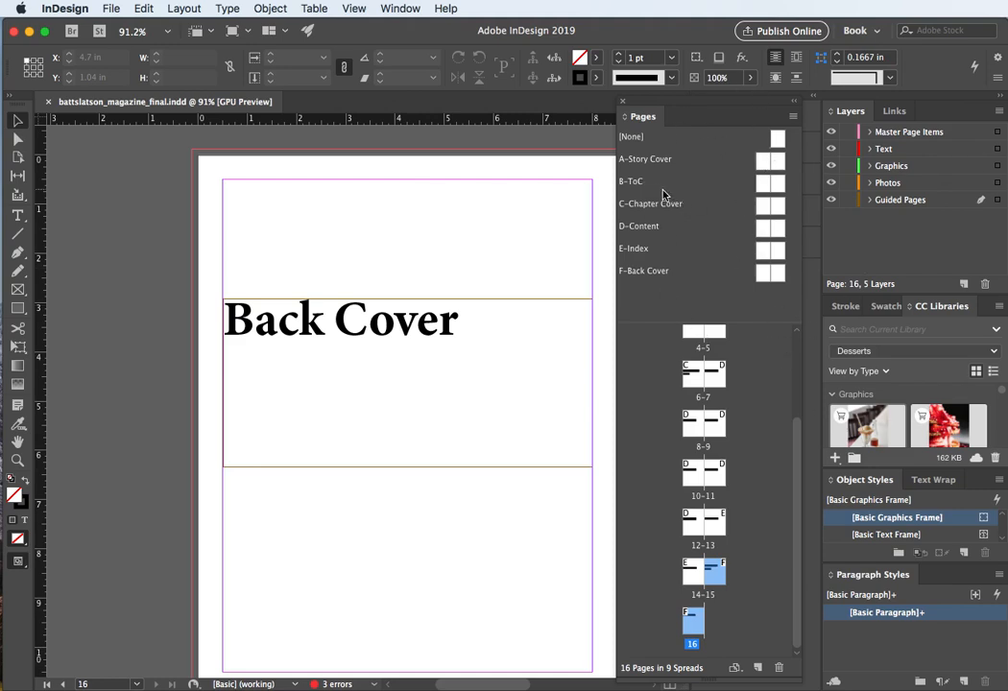
Step: Go back to page 1 and reset the Book workspace
left_click(645, 361)
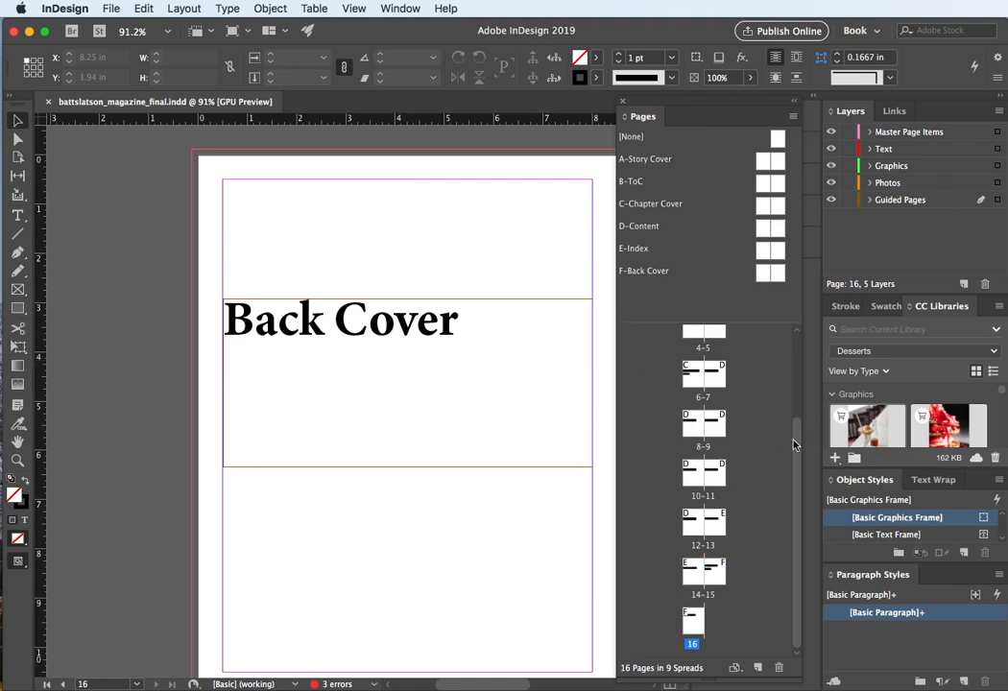
left_click_drag(794, 442, 794, 331)
double_click(713, 344)
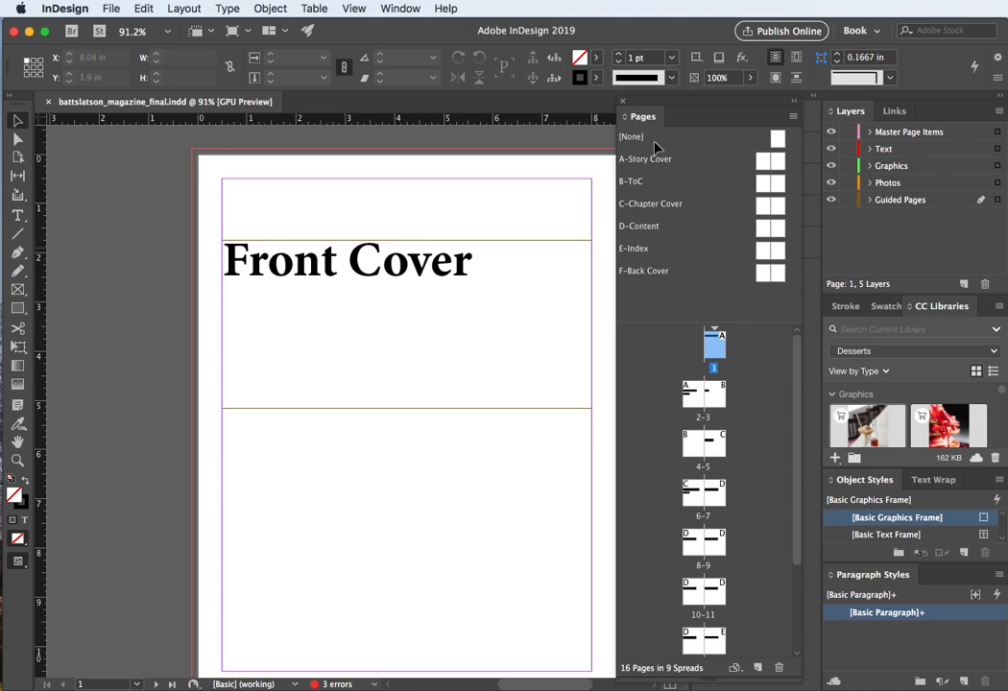
left_click(873, 31)
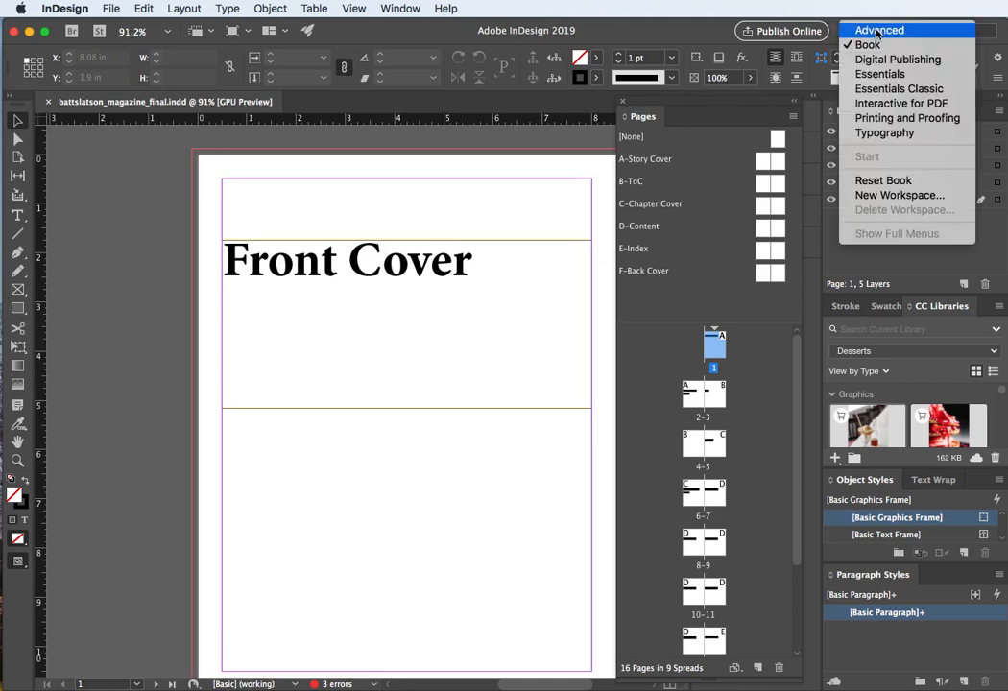
left_click(898, 181)
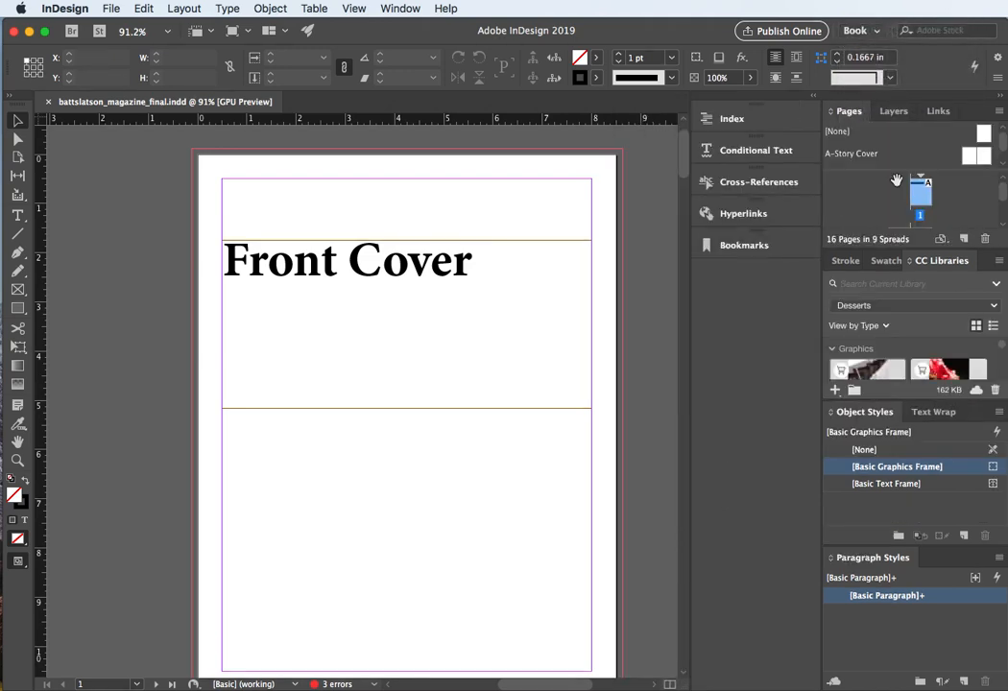